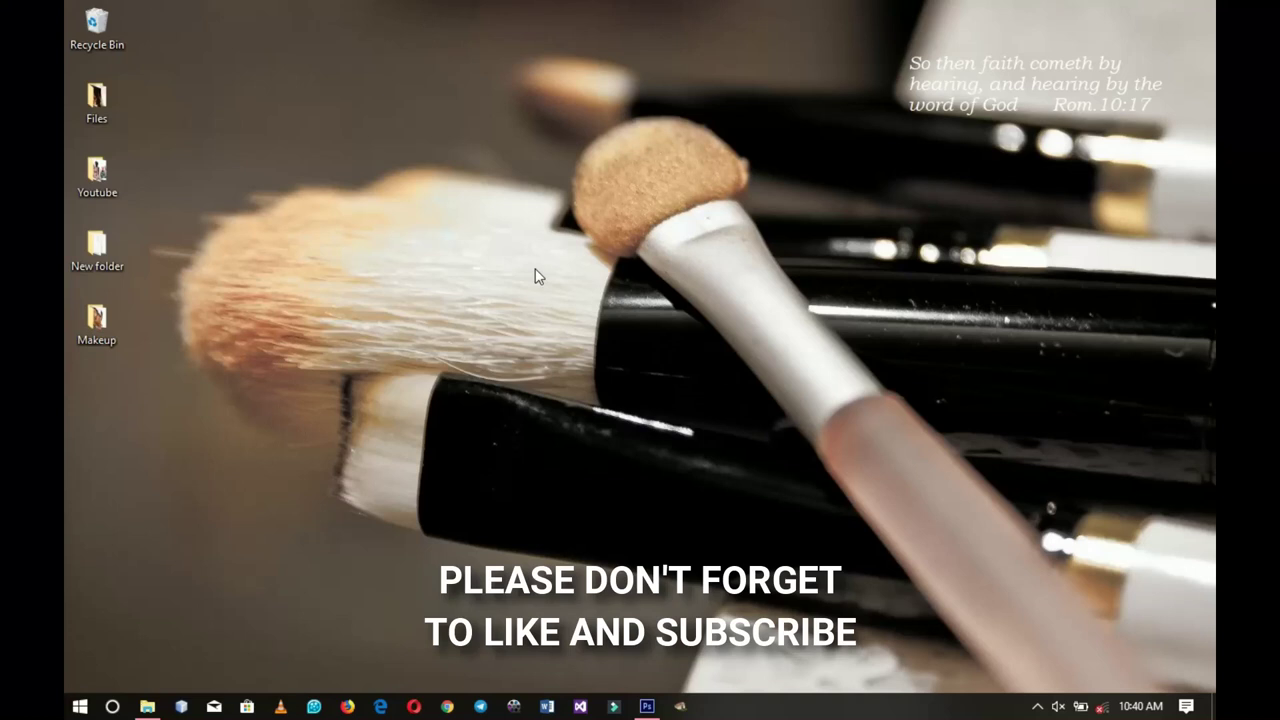
Start a new document in Photoshop using the International Paper preset at A3 size
click(147, 706)
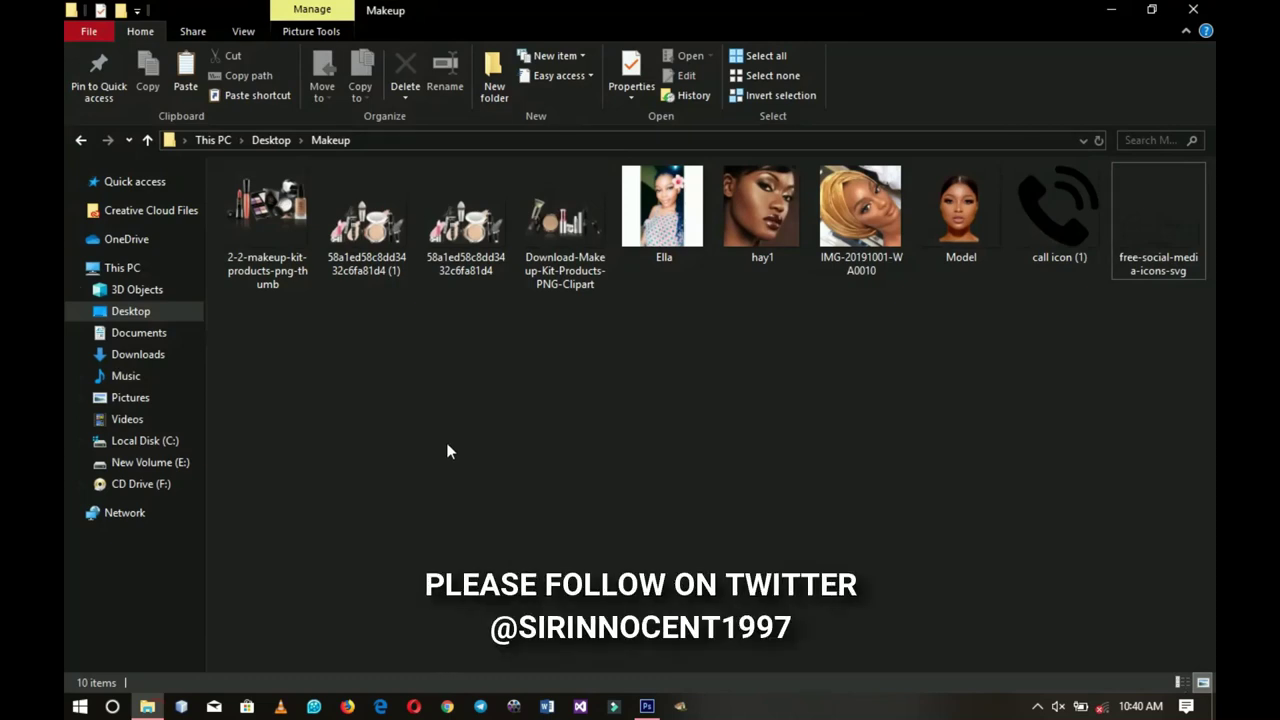
click(648, 706)
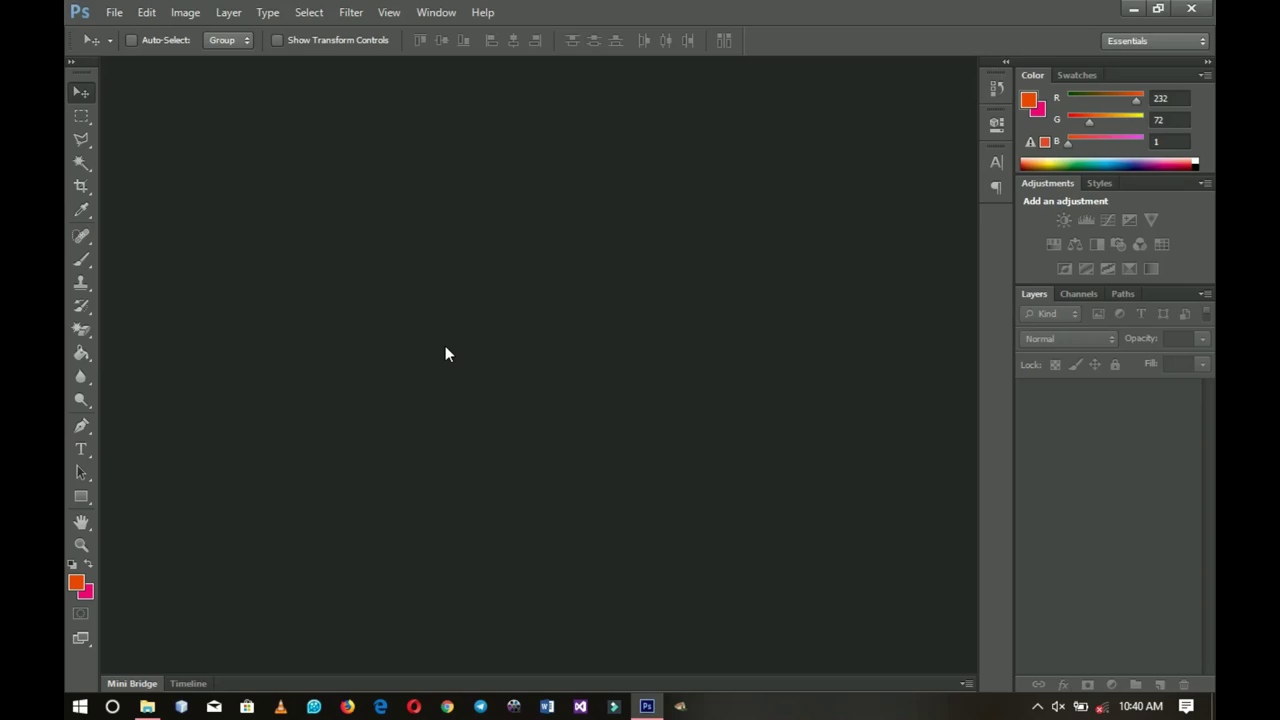
click(114, 12)
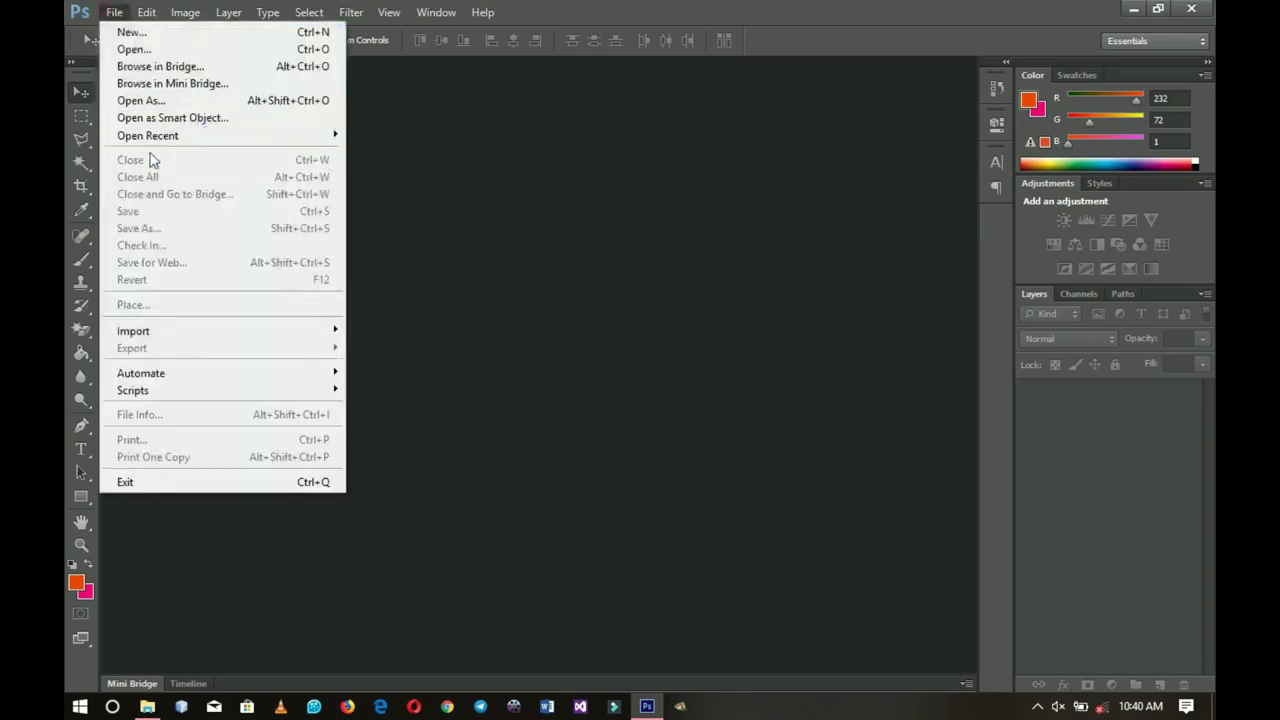
click(150, 31)
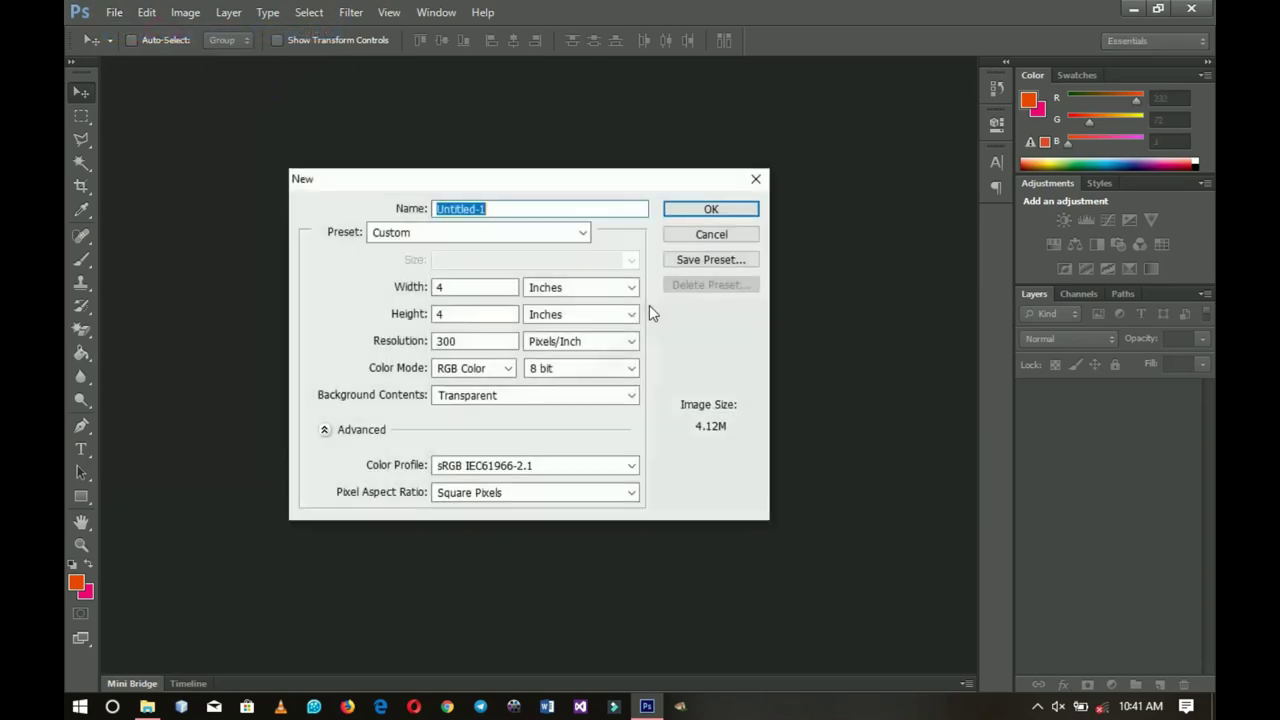
click(443, 232)
click(440, 309)
click(493, 260)
click(463, 321)
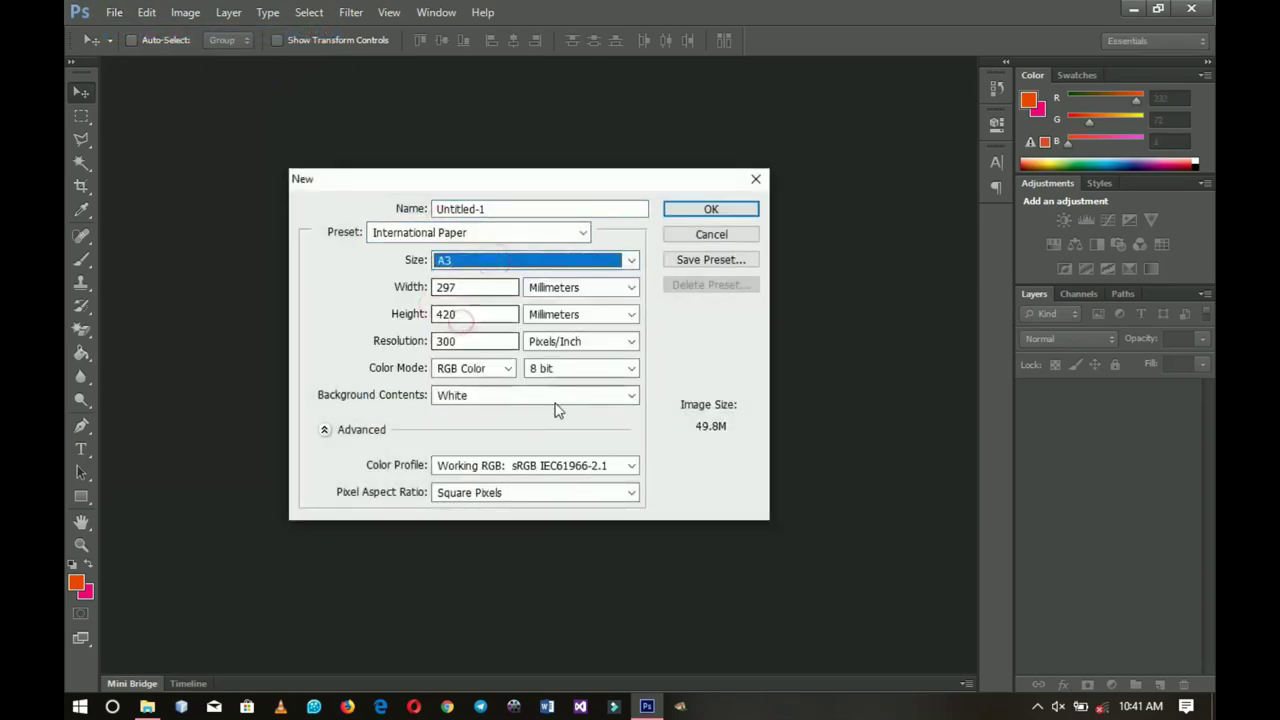
Set the new document's resolution to 200 pixels/inch and create it
double_click(478, 343)
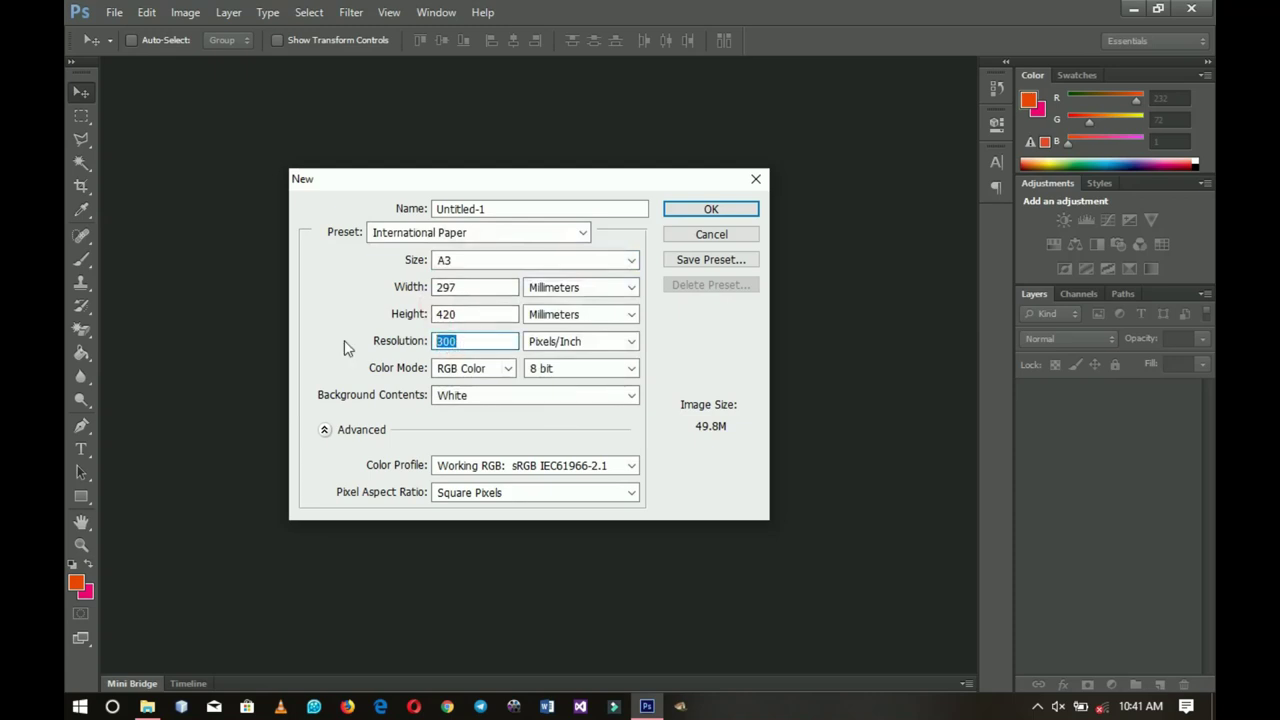
text(15)
text(0)
key(BackSpace)
key(BackSpace)
key(BackSpace)
text(200)
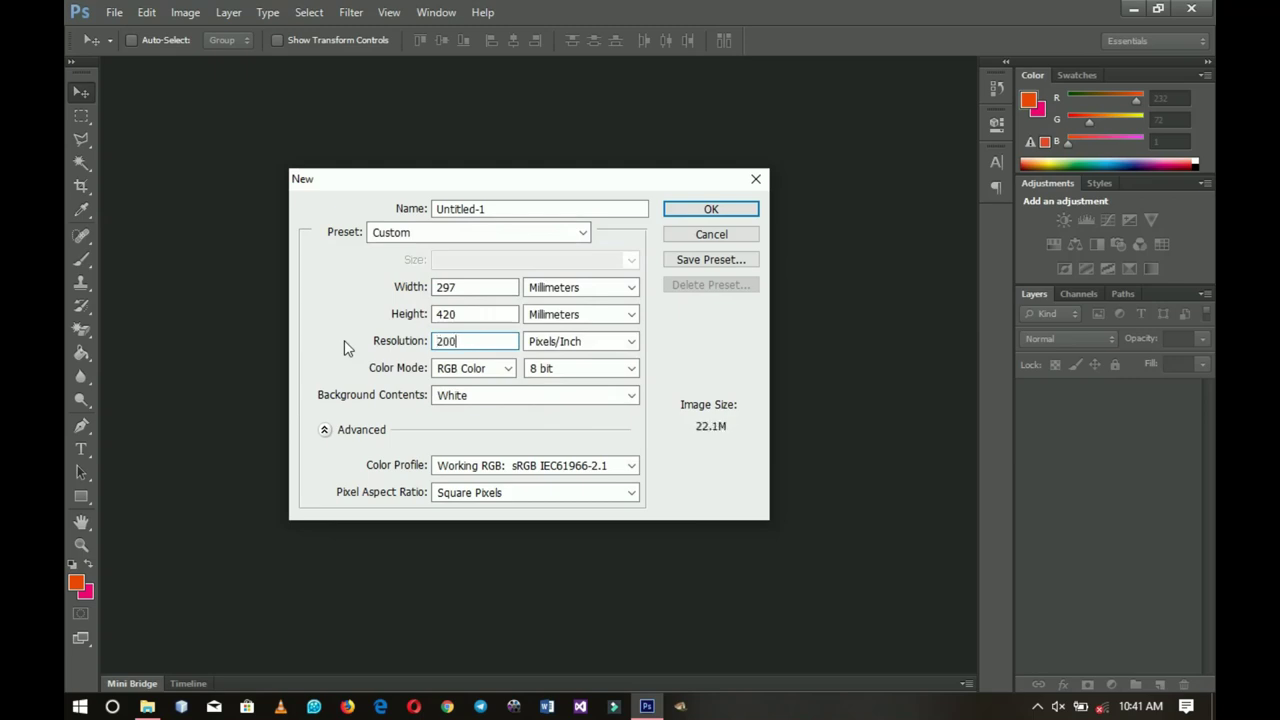
click(697, 210)
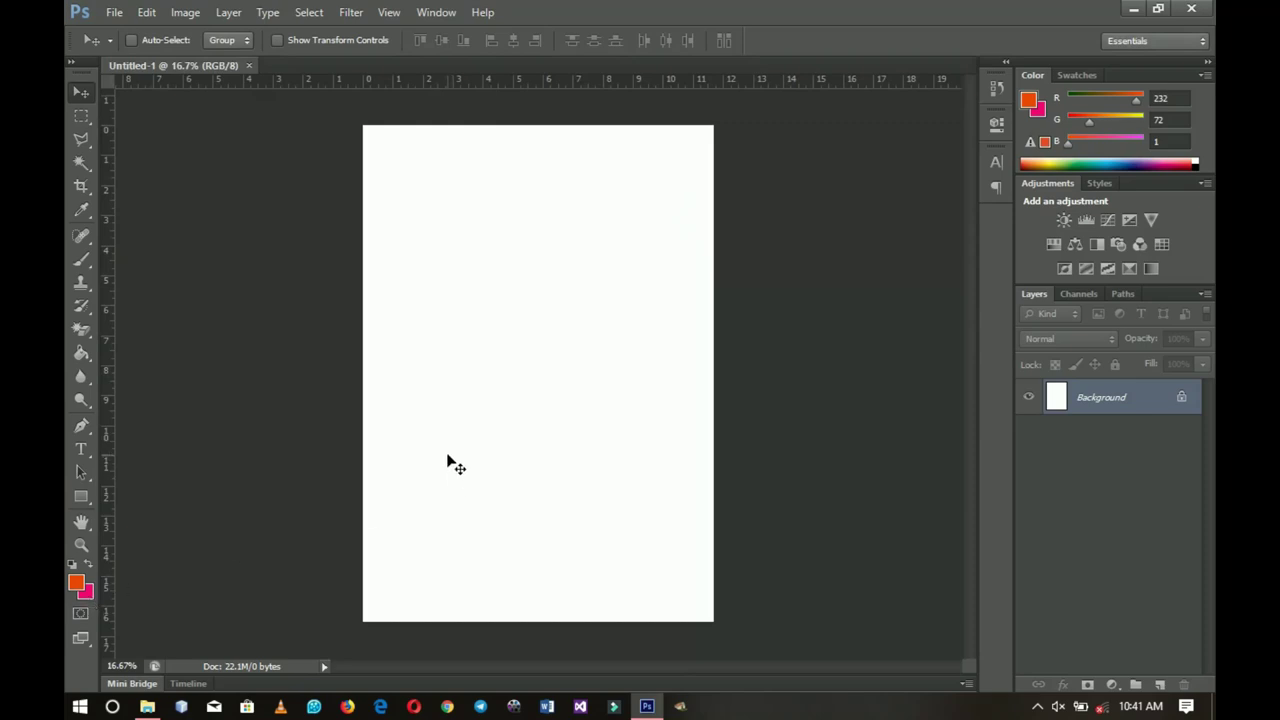
Check the hex codes of the current foreground and background colours
click(80, 586)
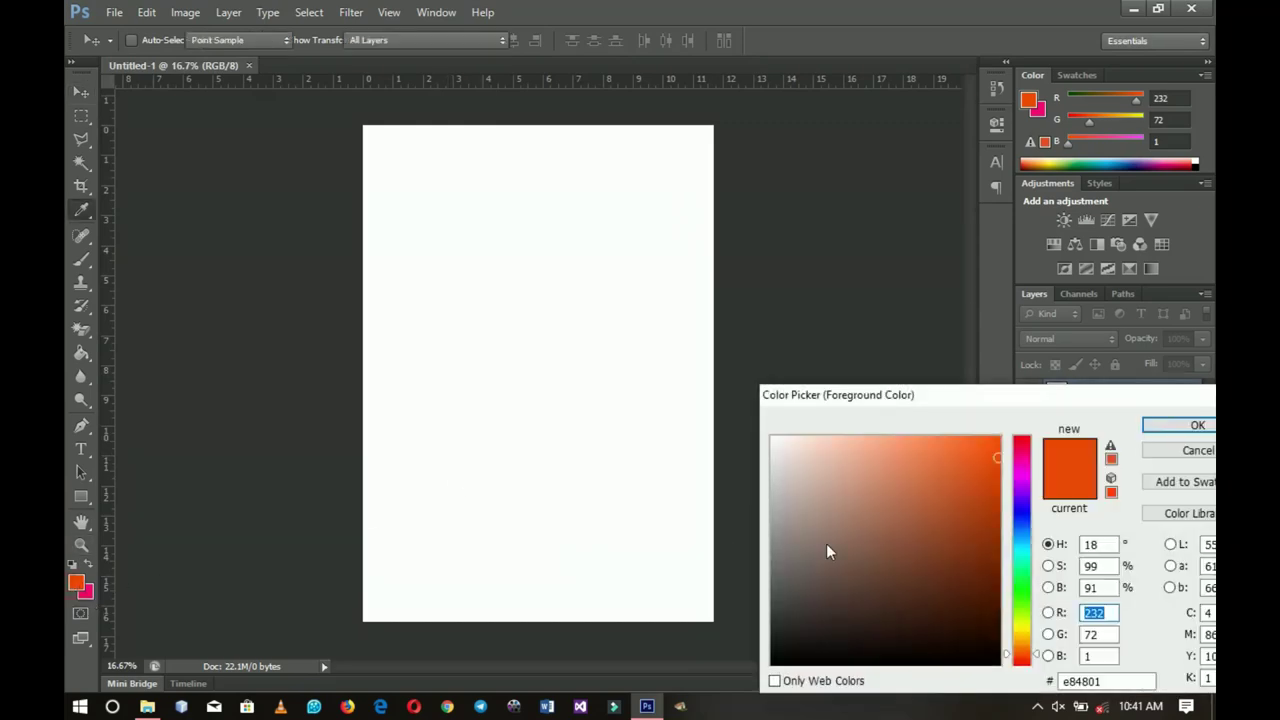
drag(980, 388, 830, 192)
click(958, 486)
click(1047, 254)
key(v)
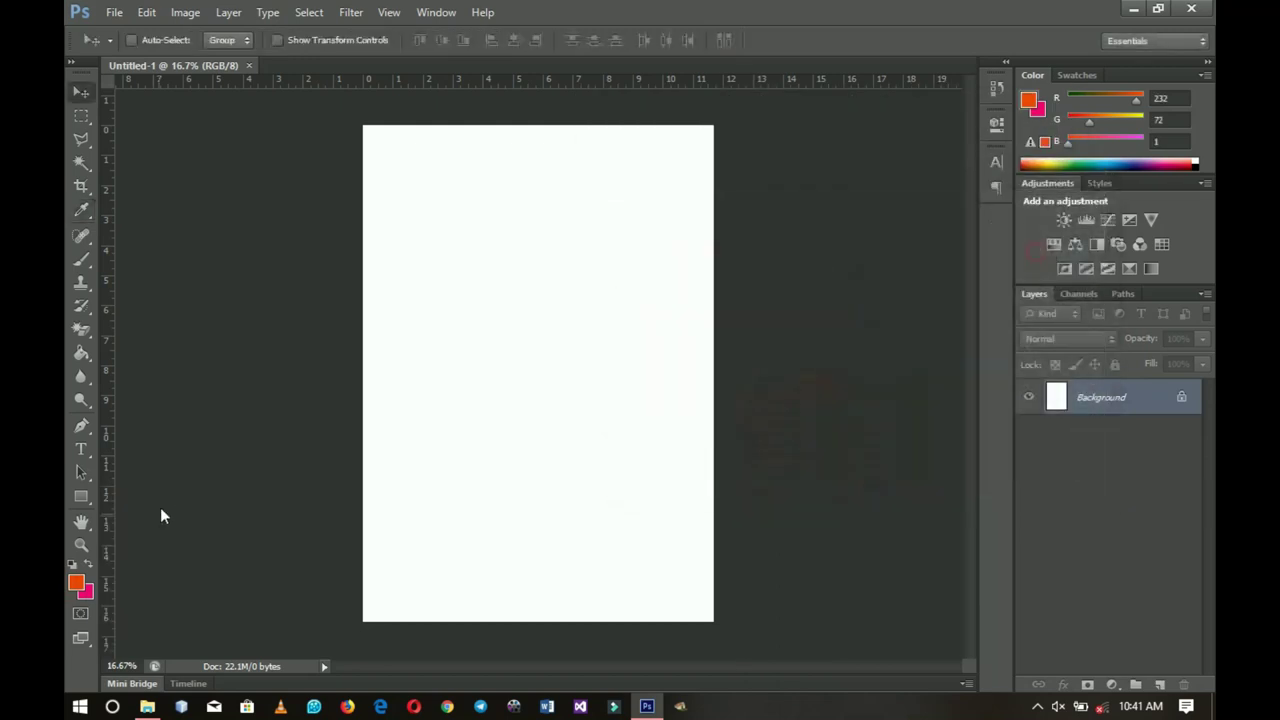
click(88, 594)
click(958, 486)
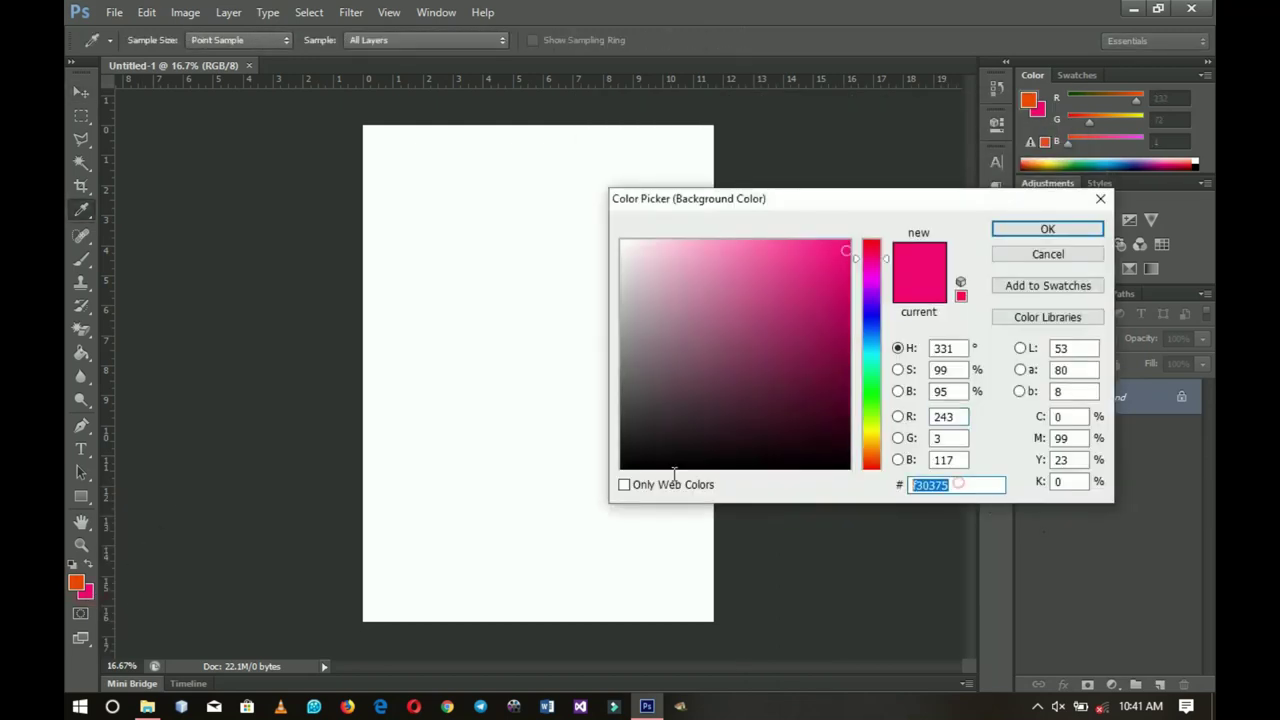
click(1043, 224)
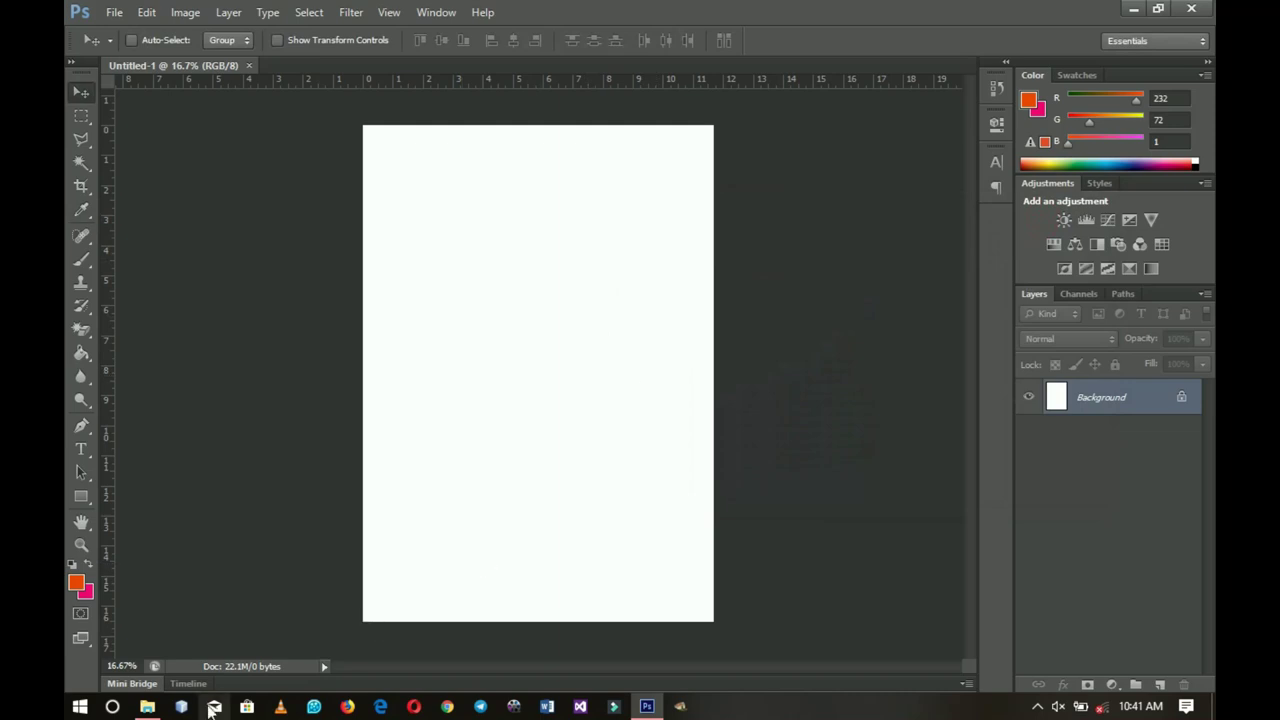
Place the Model image from the Makeup folder, enlarged to 388.50%, and shift it so the face runs off the page's right edge
click(147, 706)
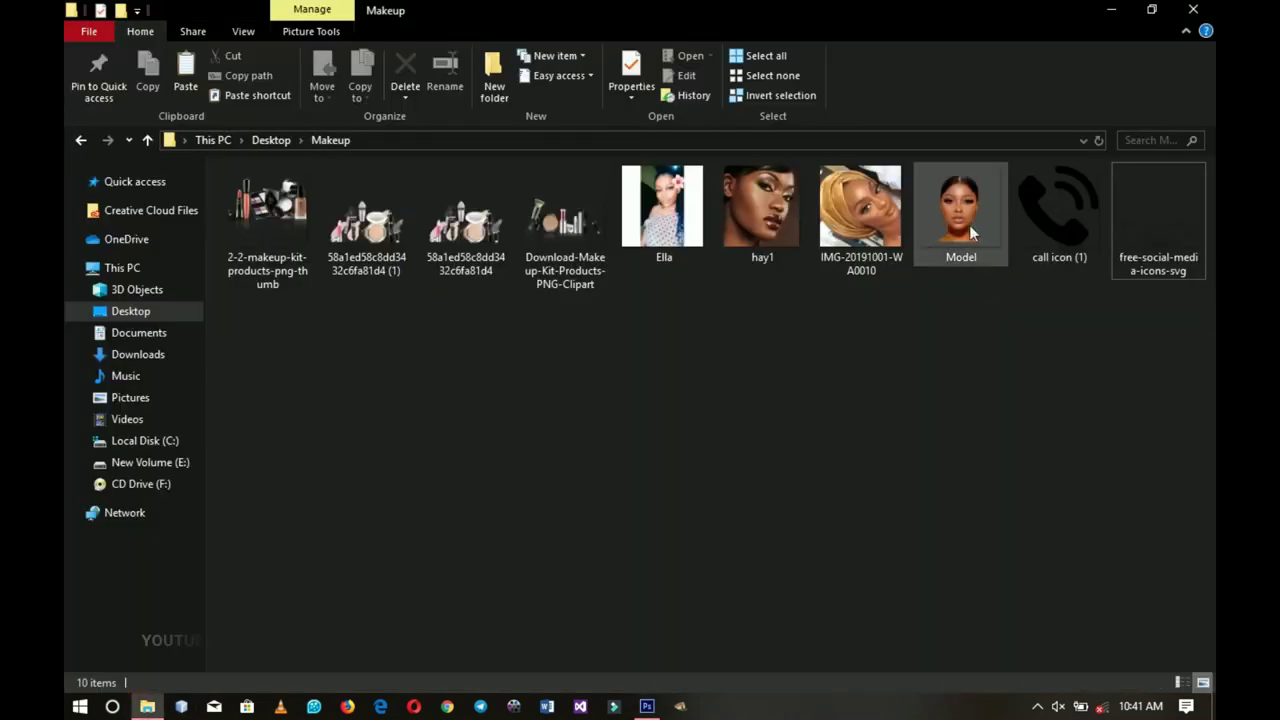
click(925, 230)
drag(942, 203, 771, 605)
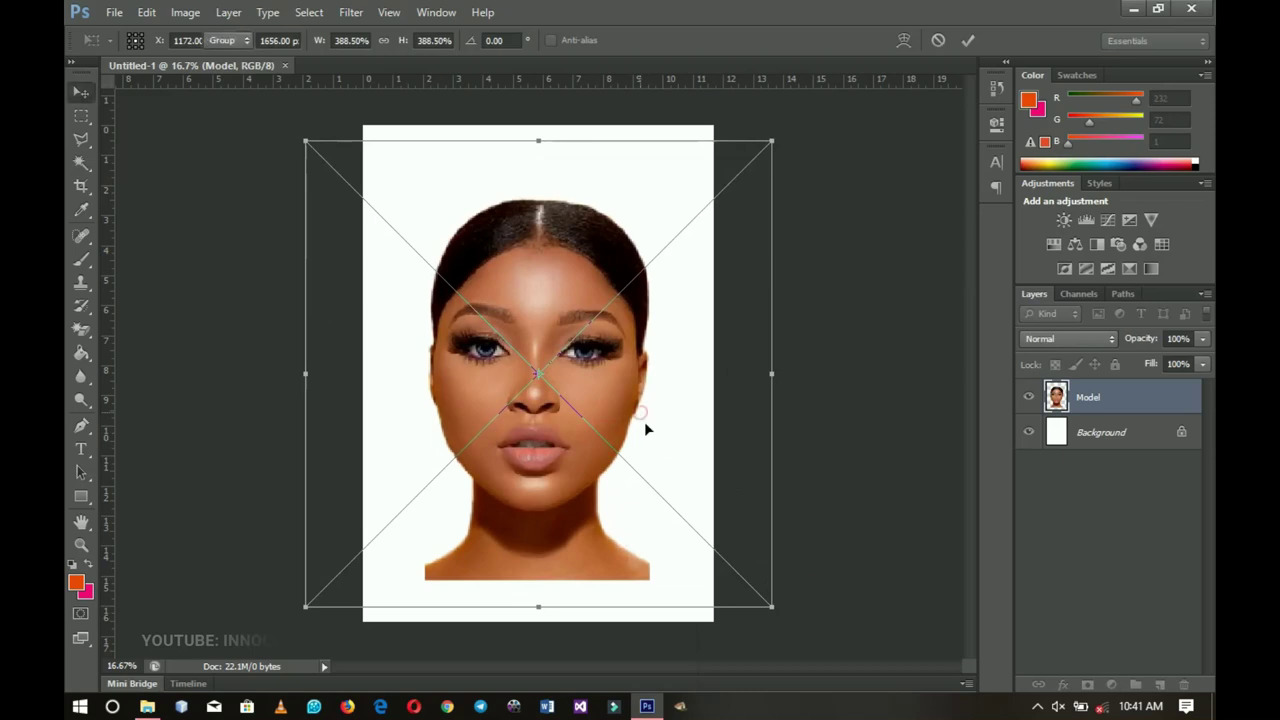
key(Return)
drag(611, 380, 700, 367)
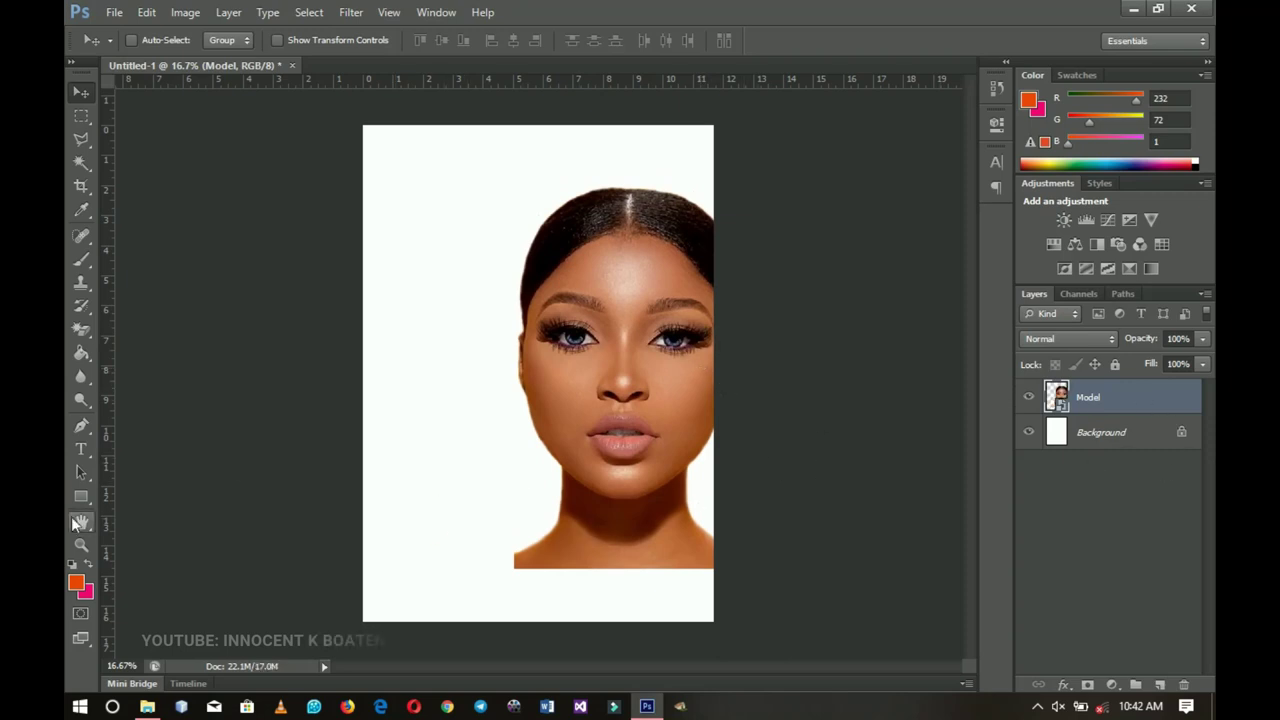
Place the 58a1ed58c8dd3432c6fa81d4 makeup products image from the Makeup folder and order its layer below the Model layer
click(147, 706)
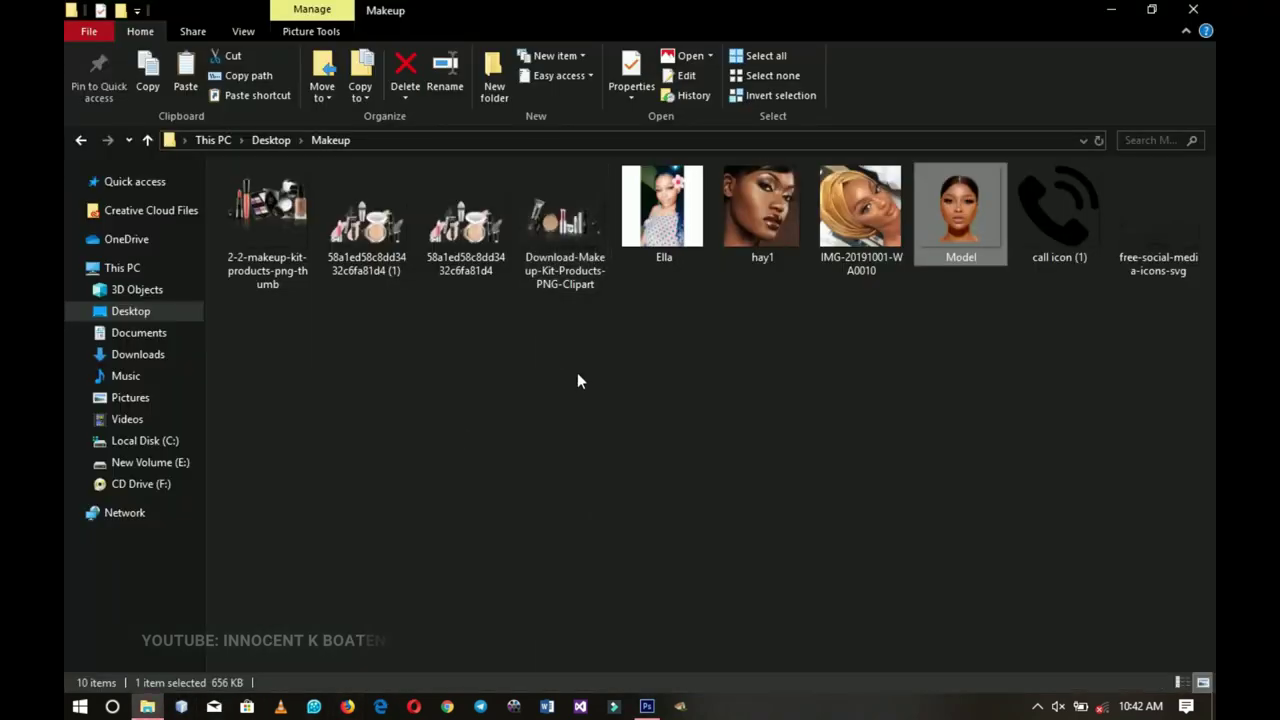
click(465, 215)
drag(478, 255, 653, 508)
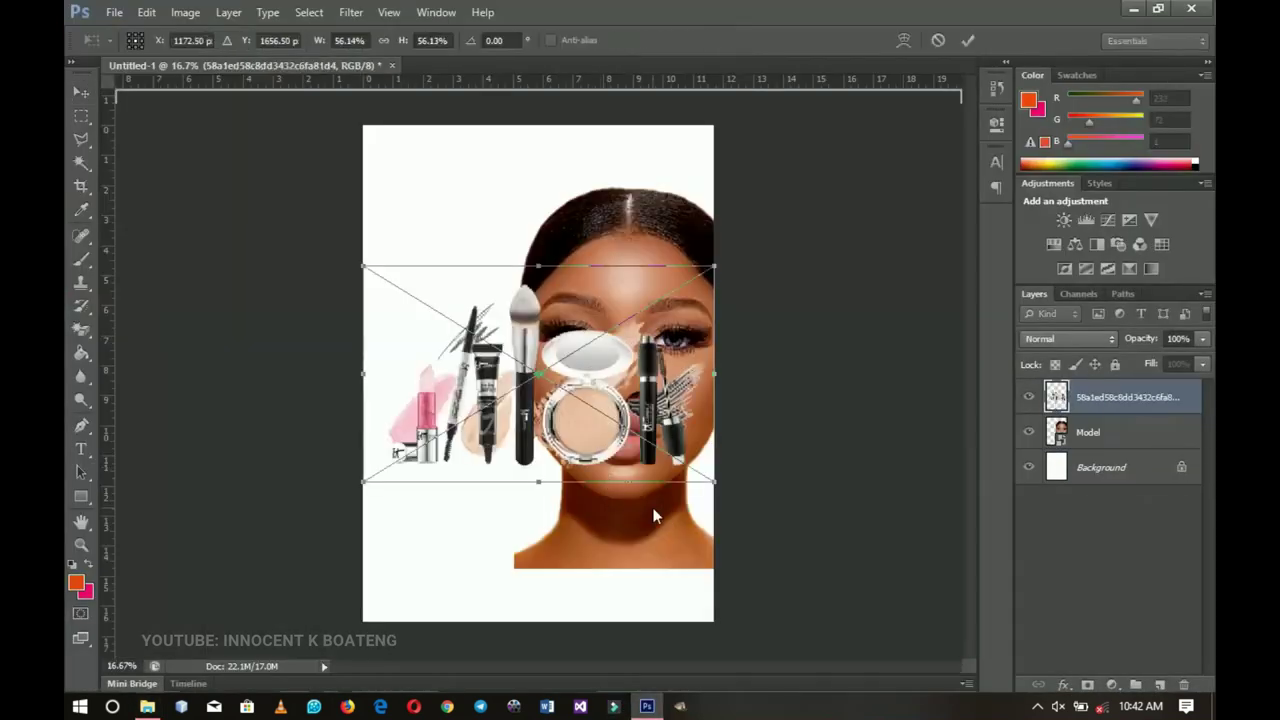
key(Return)
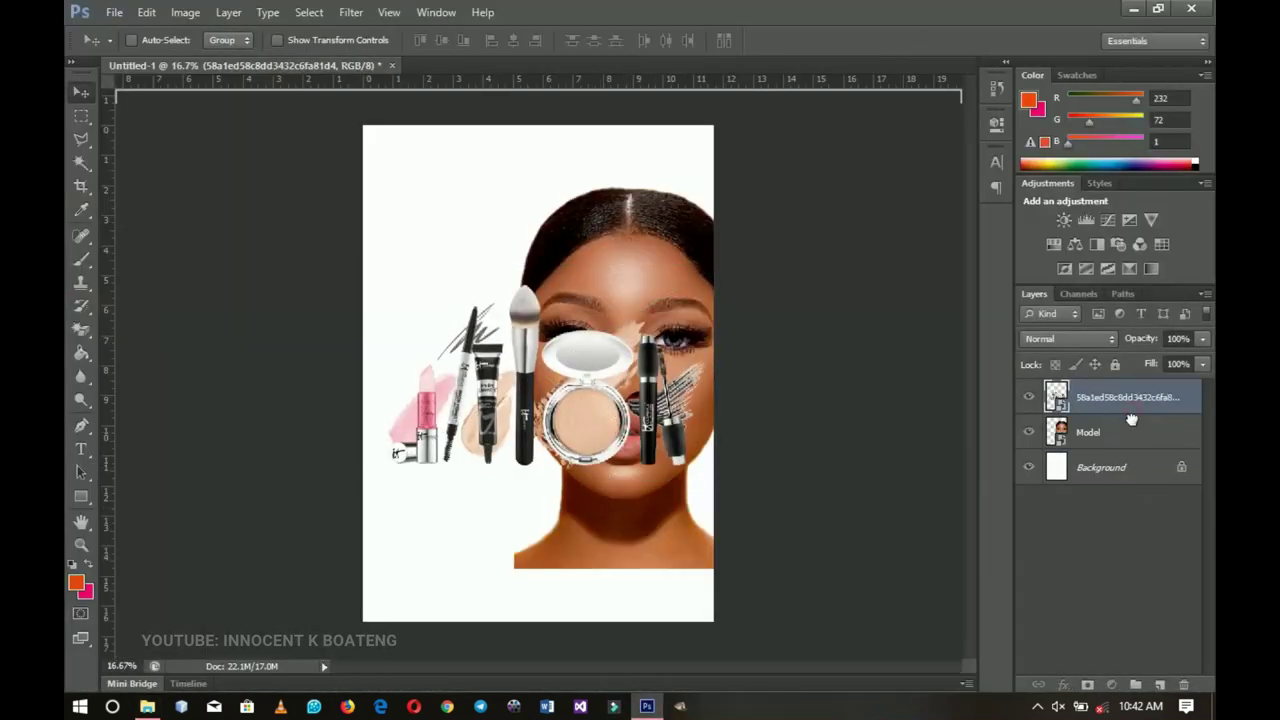
drag(1110, 401, 1110, 450)
Move the makeup products image to the bottom of the page and enlarge it to 66.38%
drag(453, 410, 458, 540)
key(ctrl+t)
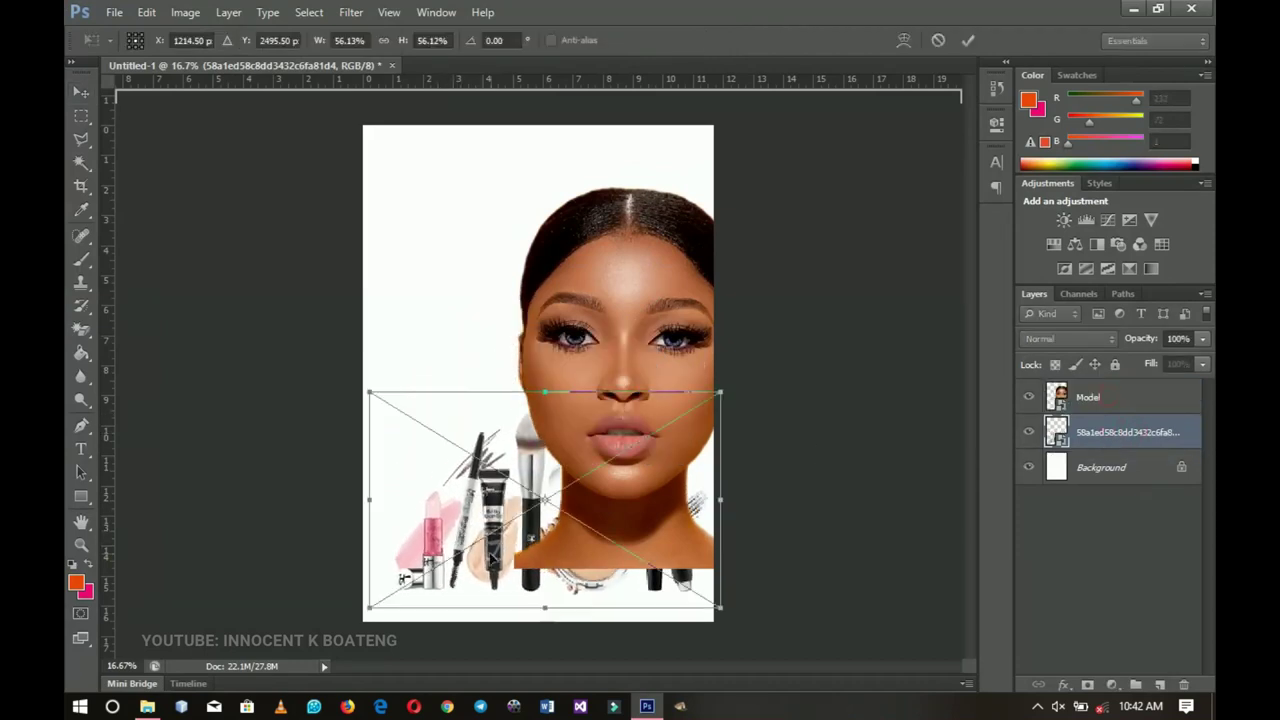
drag(722, 607, 751, 617)
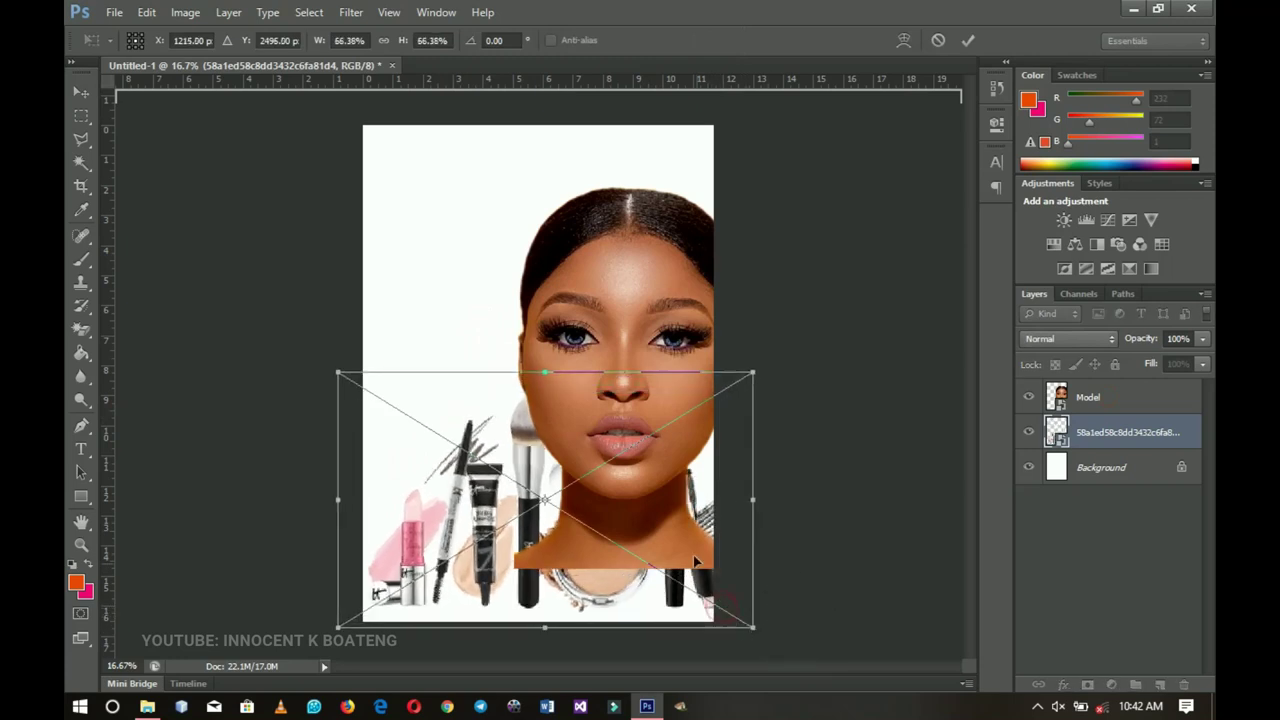
key(Return)
drag(687, 552, 648, 535)
Lower the makeup products layer's opacity to 17% and enlarge the image to about 69%
drag(1125, 343, 1046, 341)
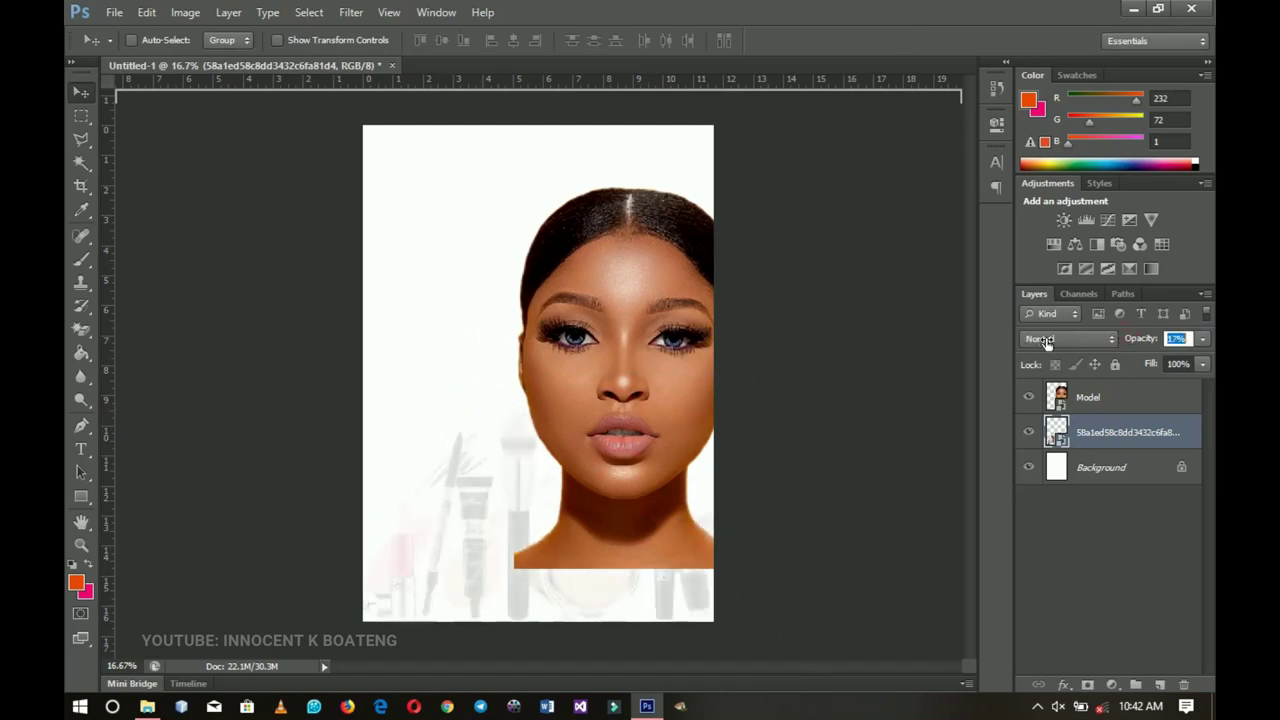
key(ctrl+t)
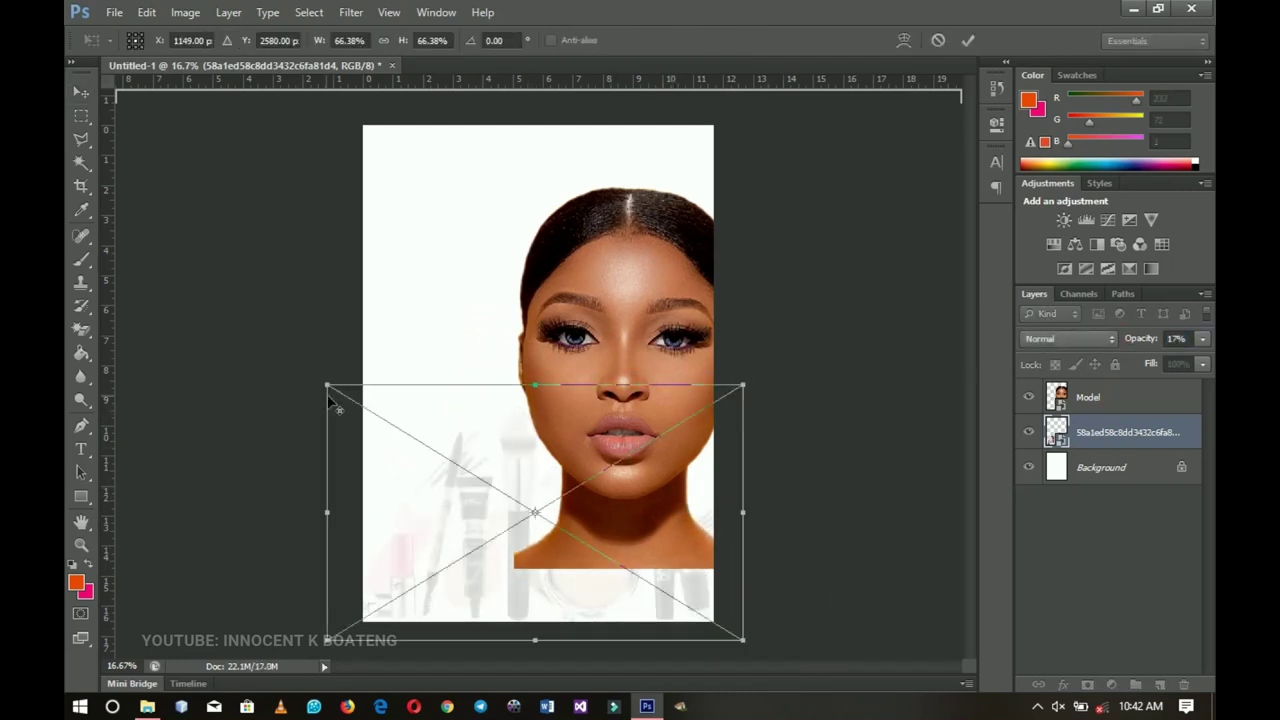
drag(323, 382, 320, 375)
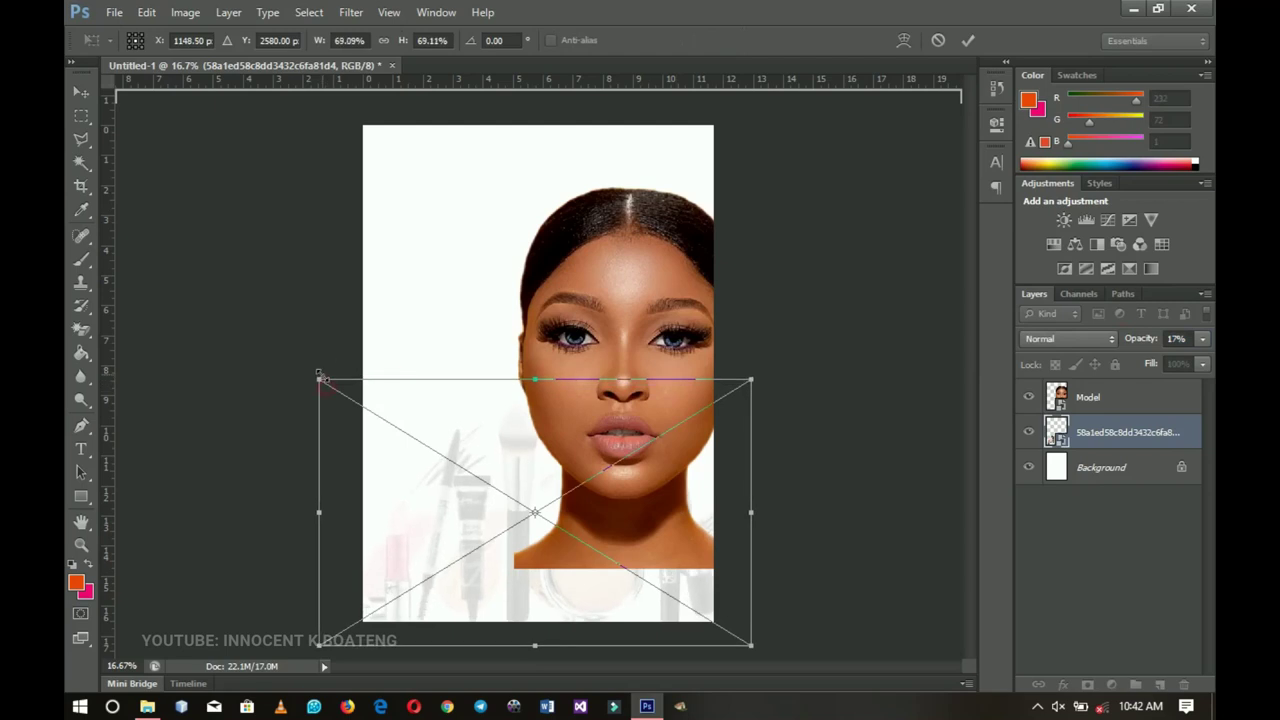
double_click(463, 405)
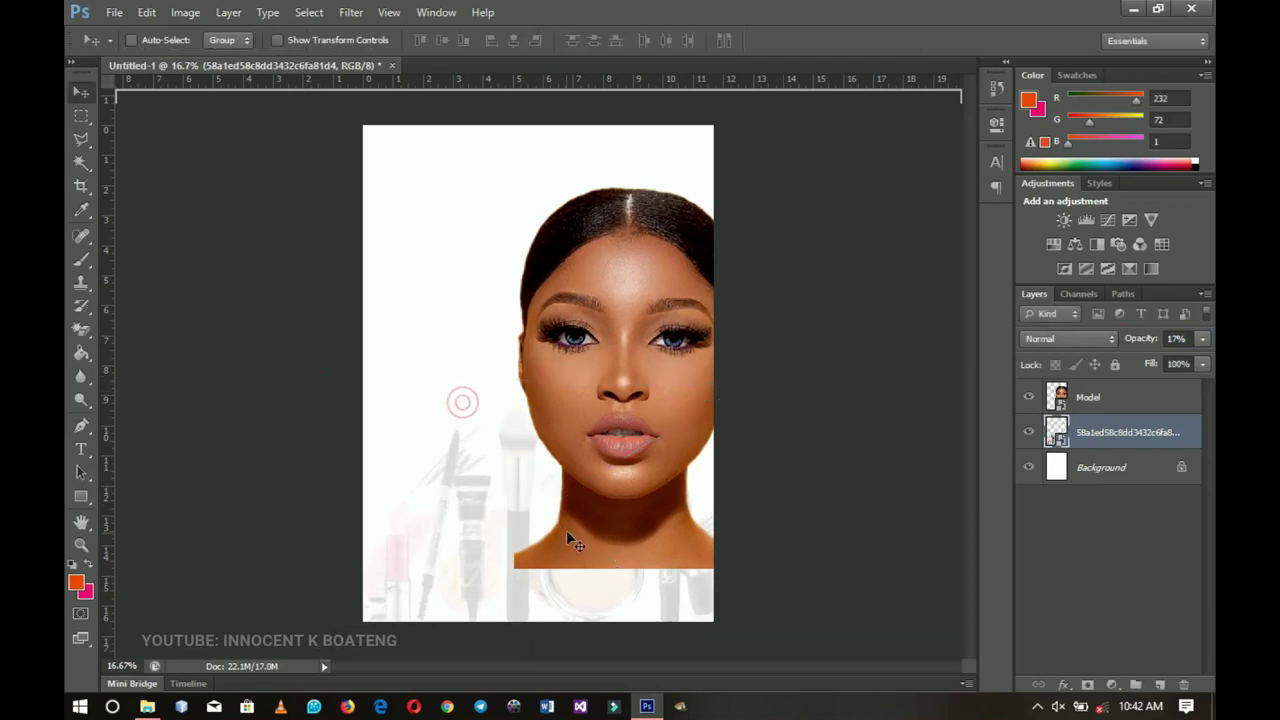
Draw a full-width orange rectangle above the Model layer and position it near the page bottom, covering the model's cut-off shoulders
click(1135, 407)
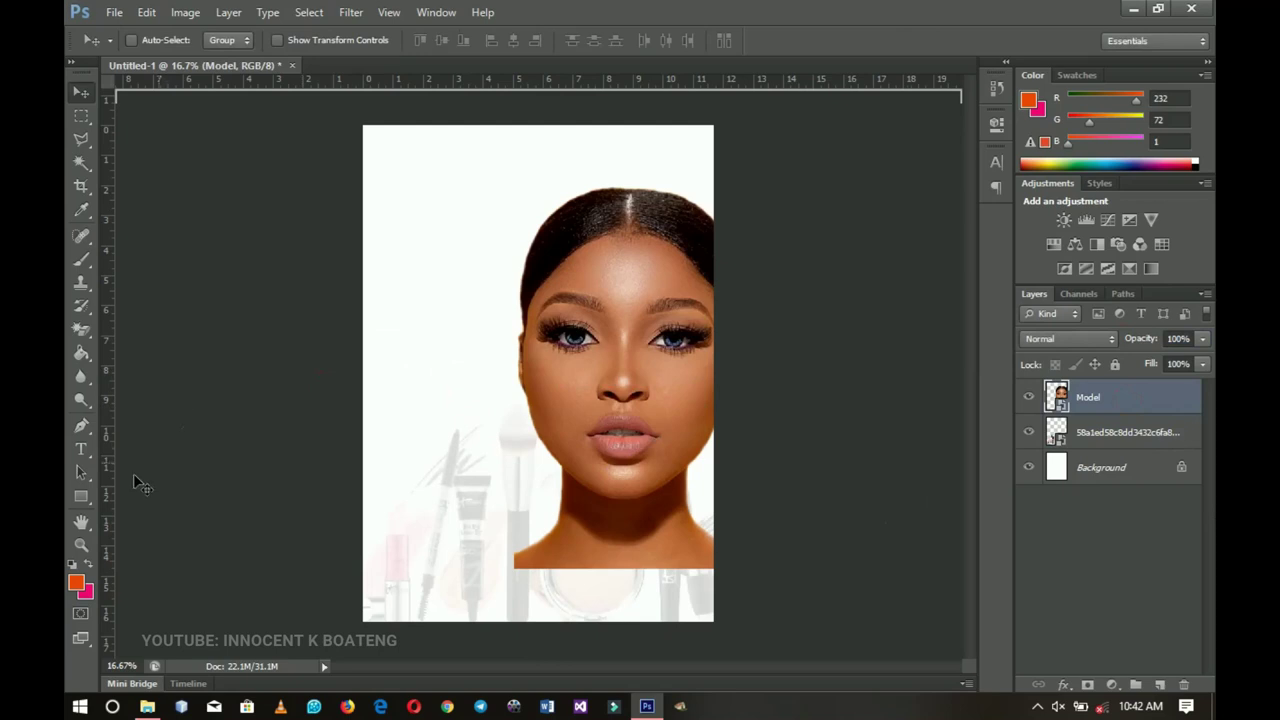
drag(81, 496, 145, 492)
drag(339, 540, 742, 588)
click(80, 93)
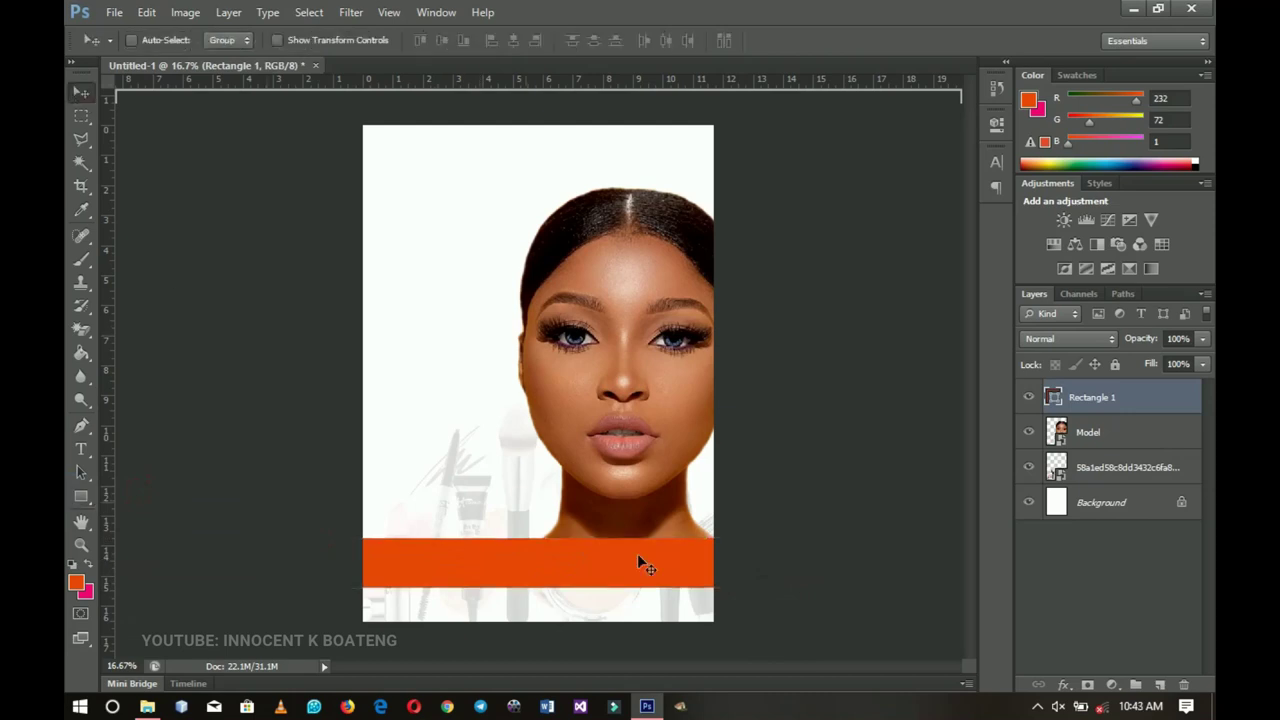
drag(625, 557, 624, 578)
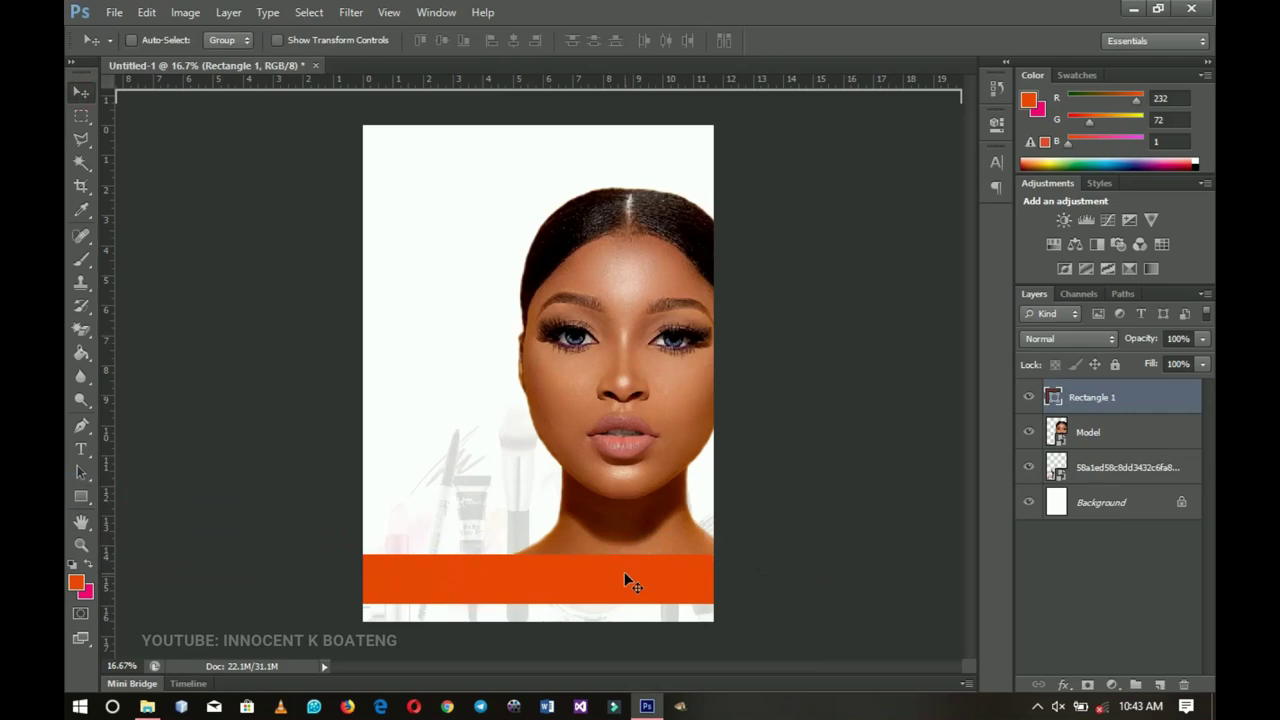
Rasterize the Model layer
click(1110, 432)
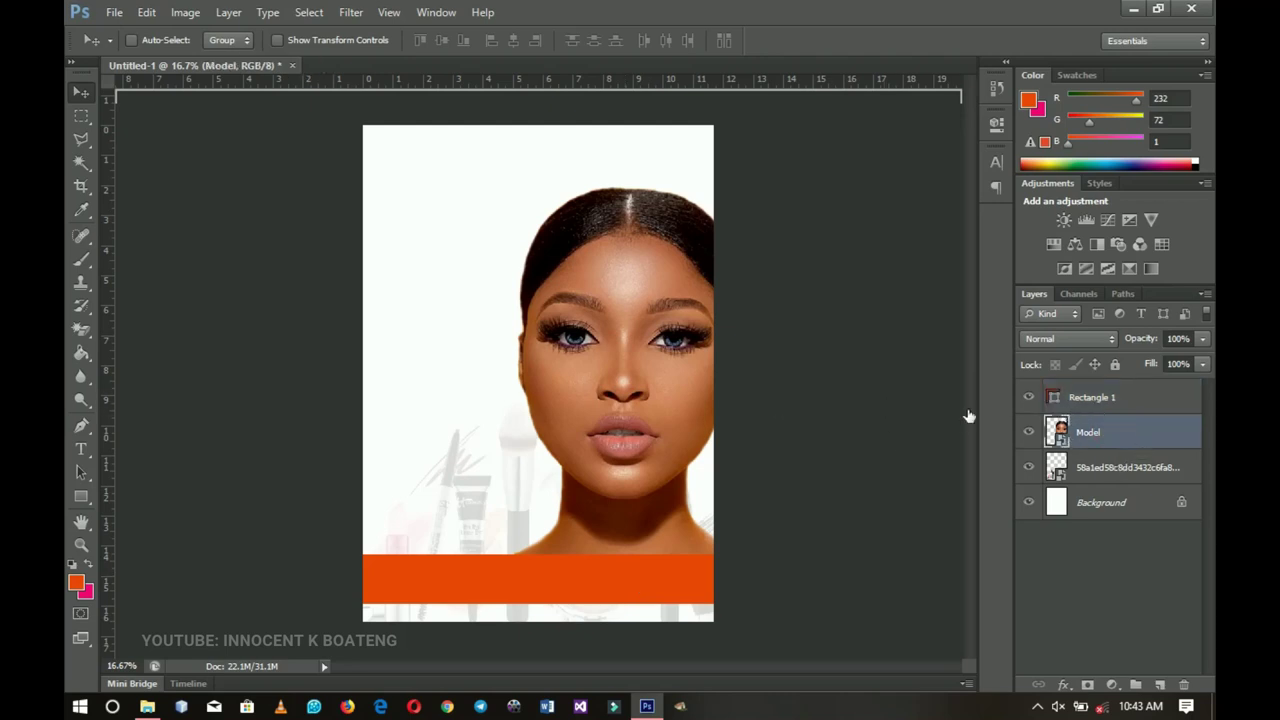
right_click(1095, 445)
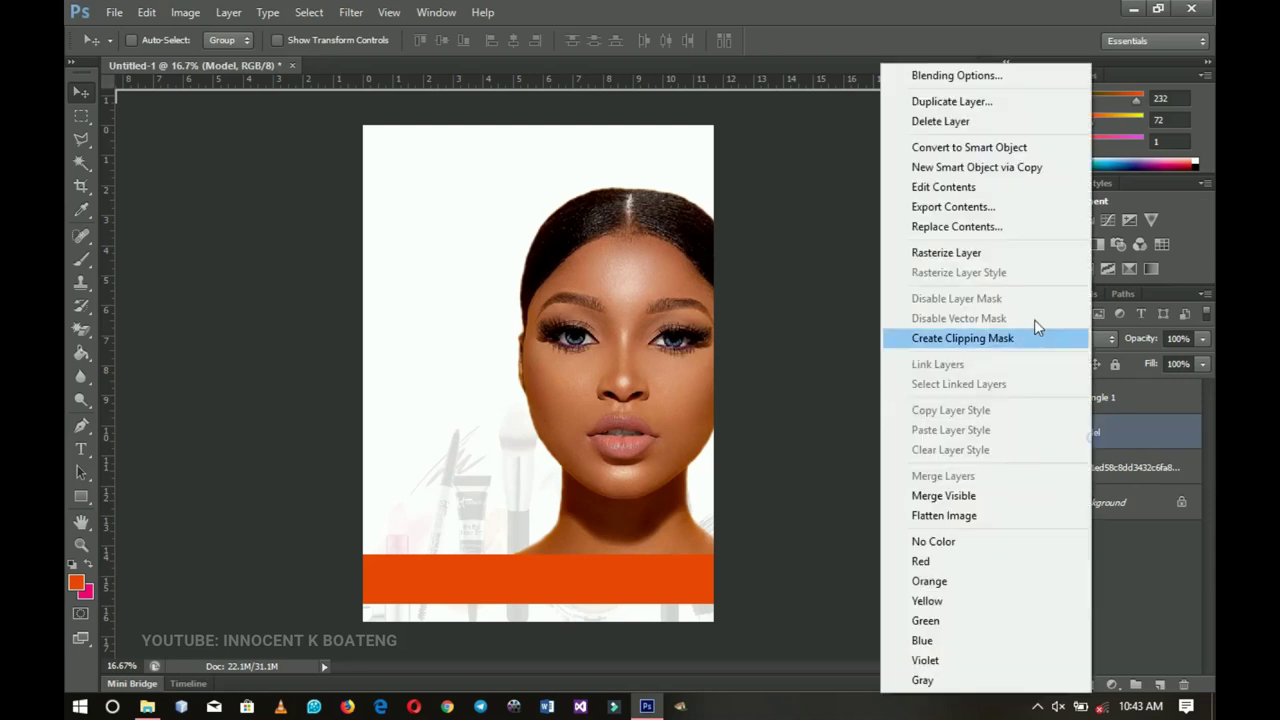
click(1003, 251)
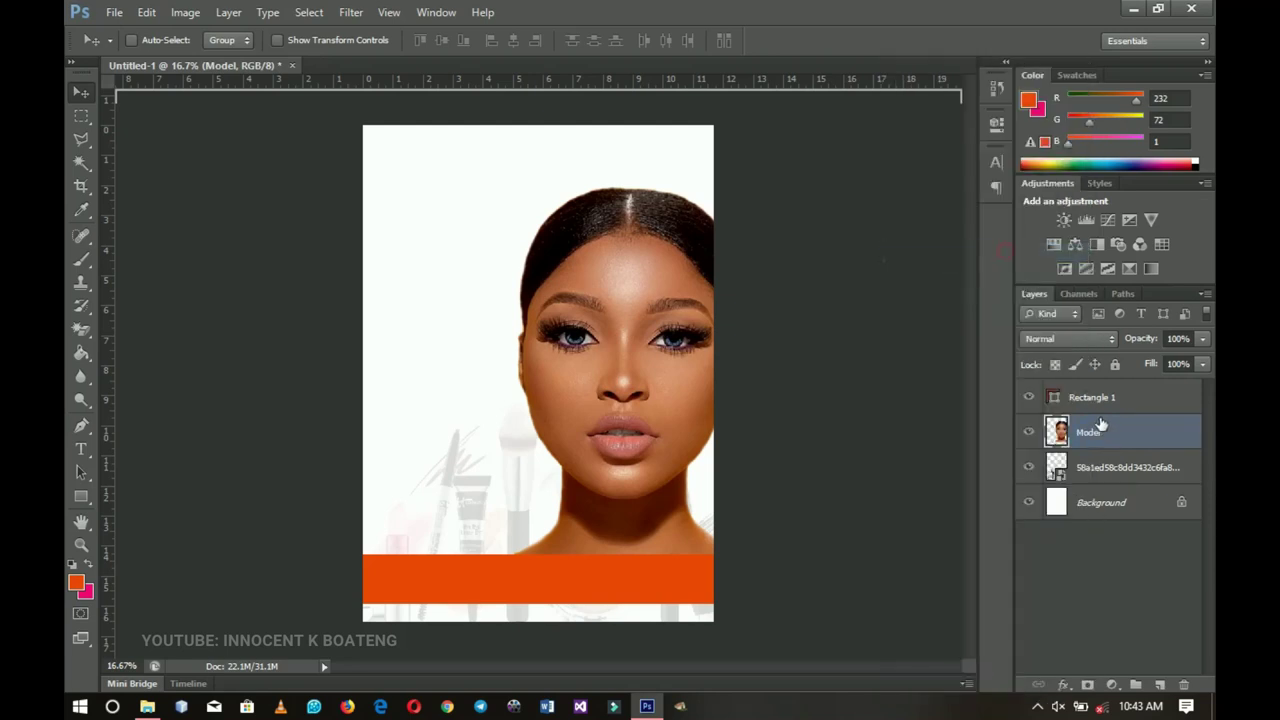
Draw an orange rectangle band behind the model's head, from the page's left edge at eye level, above the makeup products layer
click(1092, 463)
click(1096, 445)
click(1100, 472)
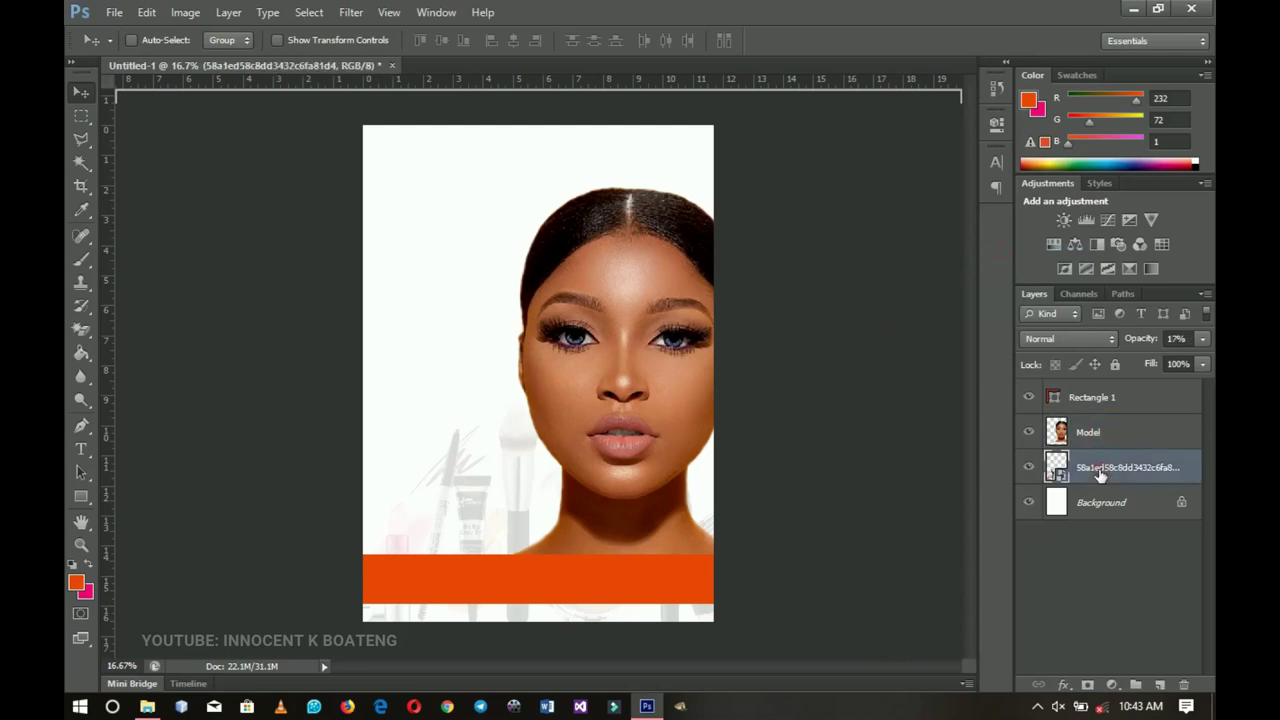
click(78, 498)
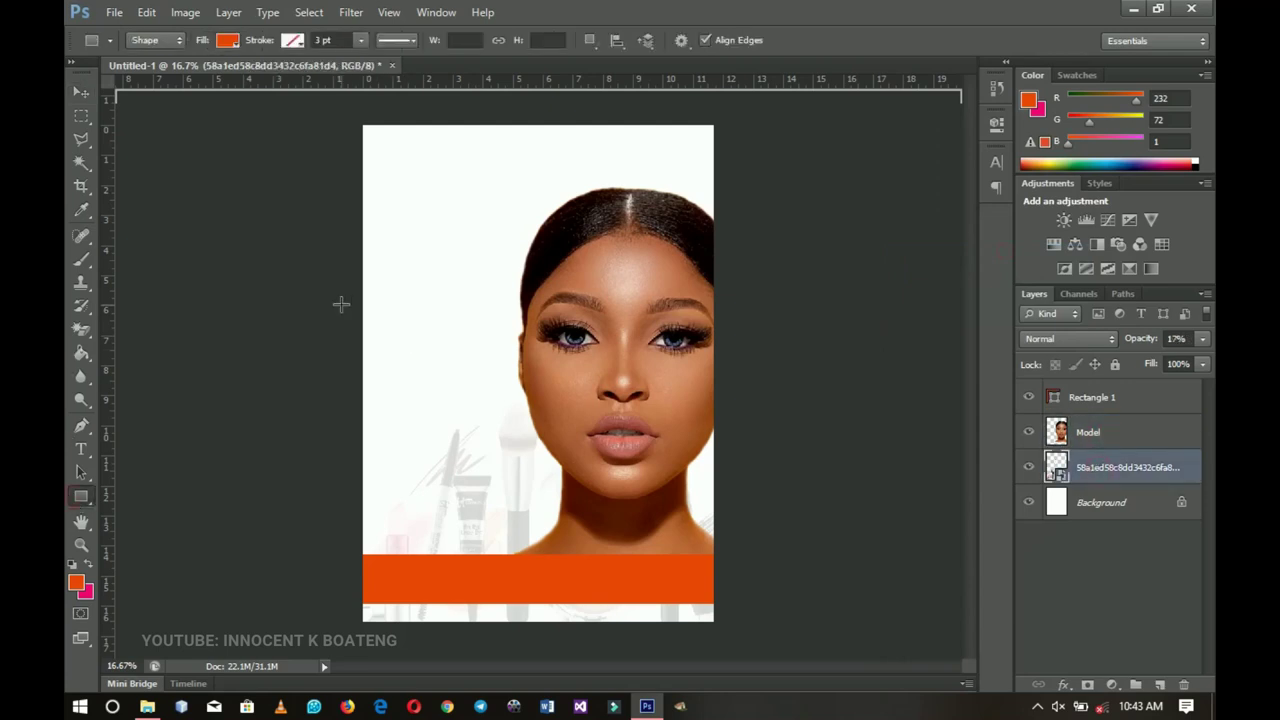
drag(344, 272, 590, 330)
key(v)
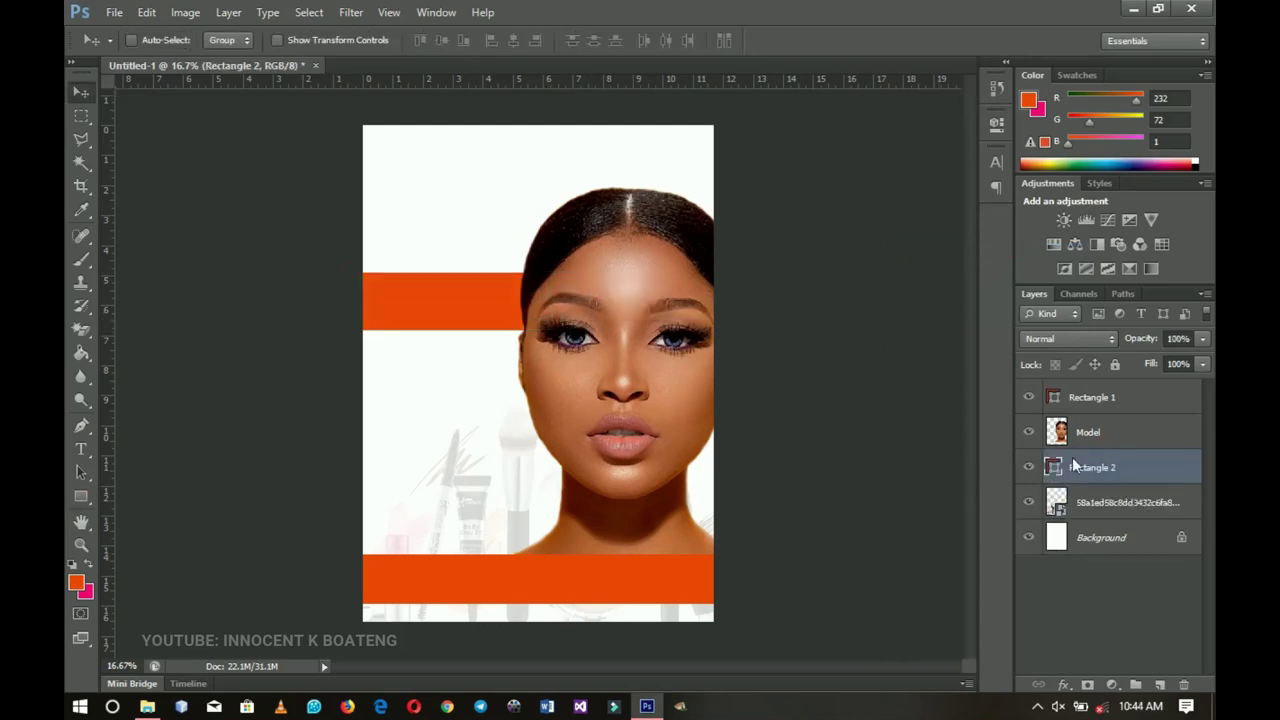
Scale the model image down slightly and move it right and down so the shoulders meet the lower orange band
click(1133, 430)
key(ctrl+t)
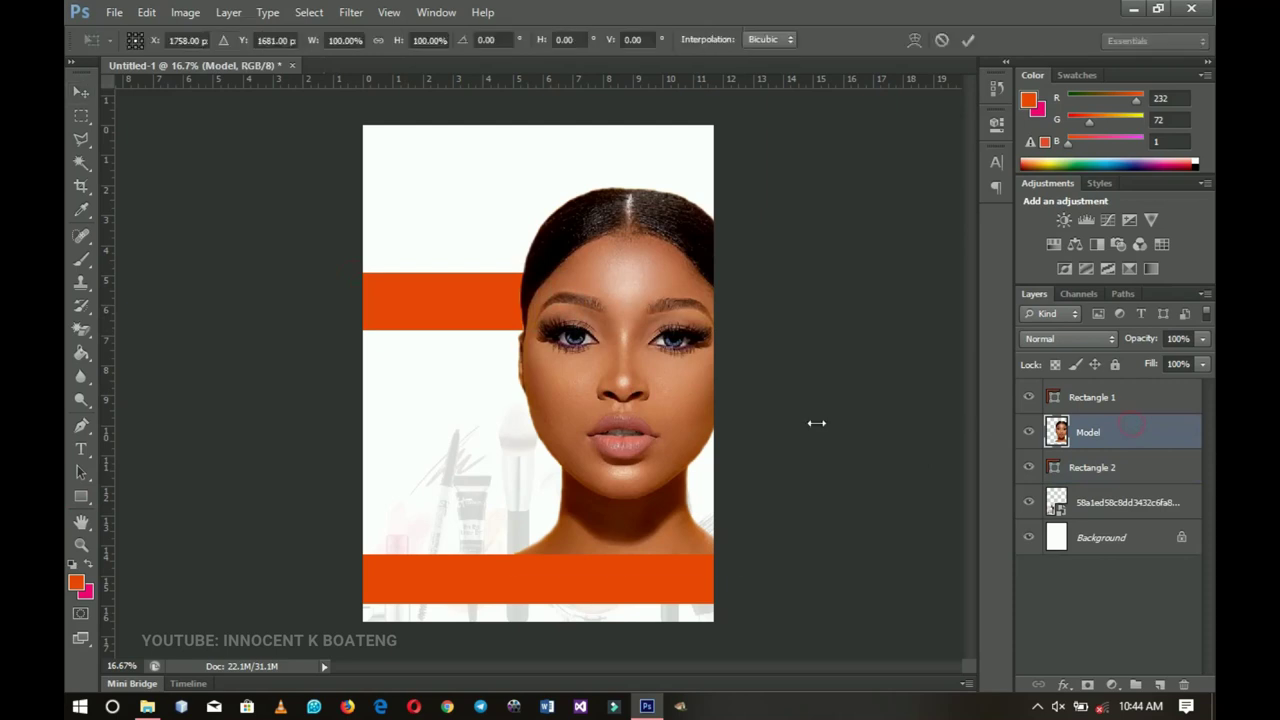
drag(731, 200, 726, 203)
drag(688, 363, 721, 385)
key(Return)
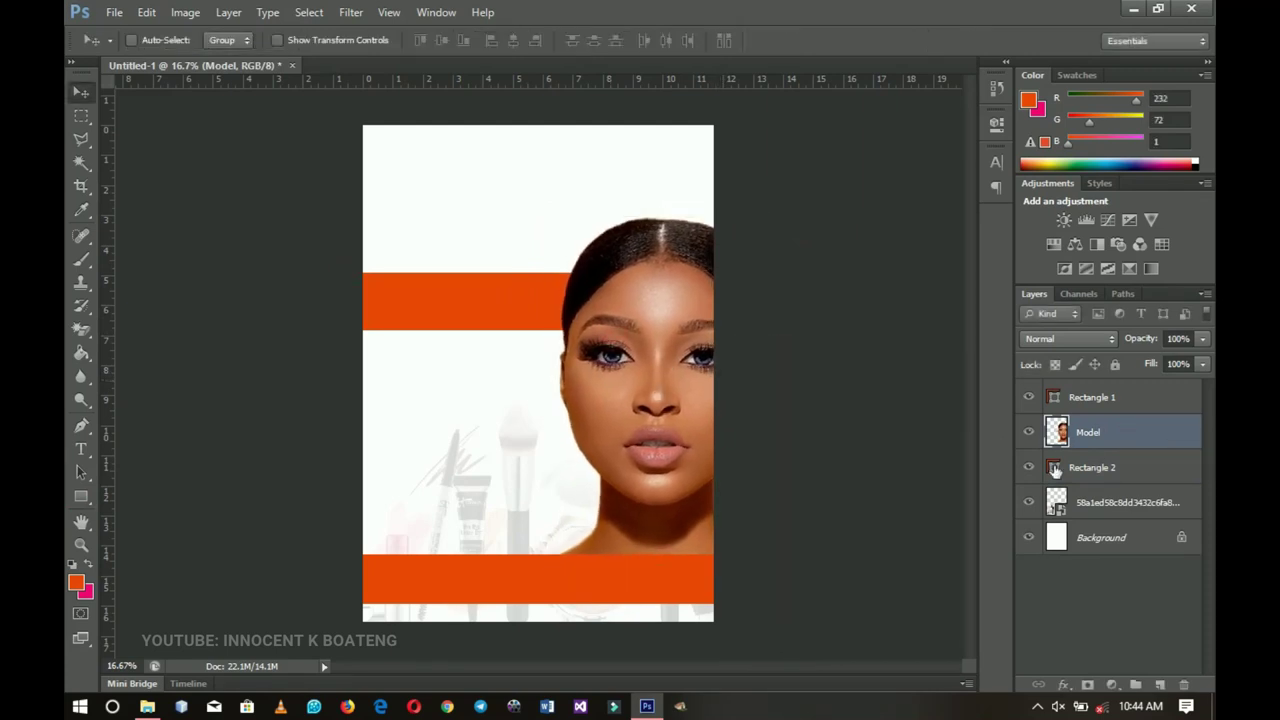
Recolour the upper band from orange to the magenta-pink background swatch colour
click(1053, 470)
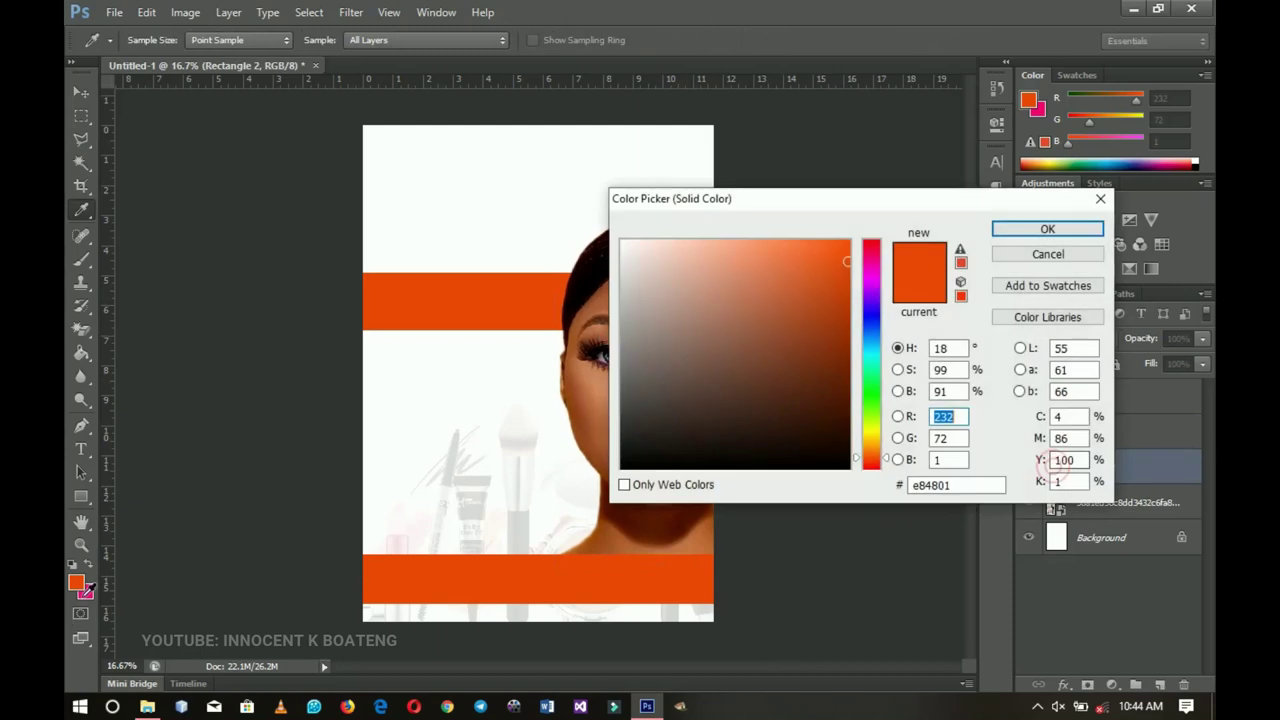
click(86, 591)
click(1040, 231)
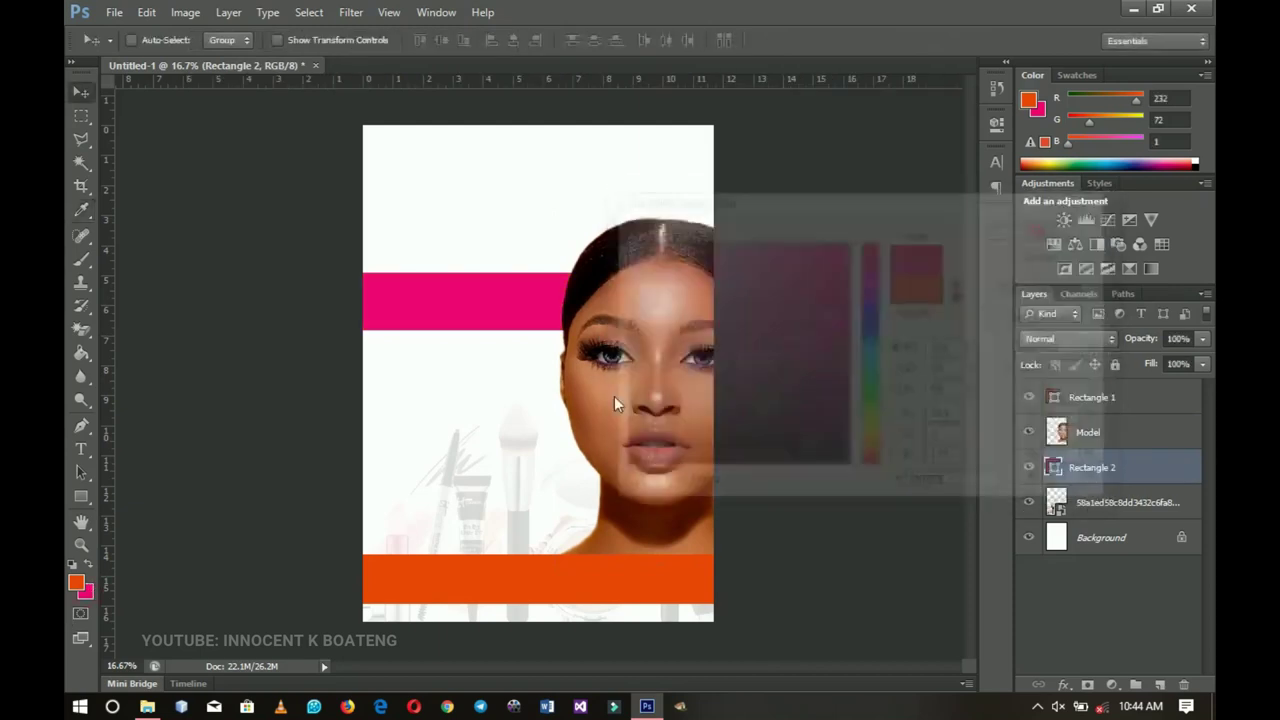
Shift the pink band slightly down and reduce its height to about 78% behind the model's head
drag(537, 277, 534, 292)
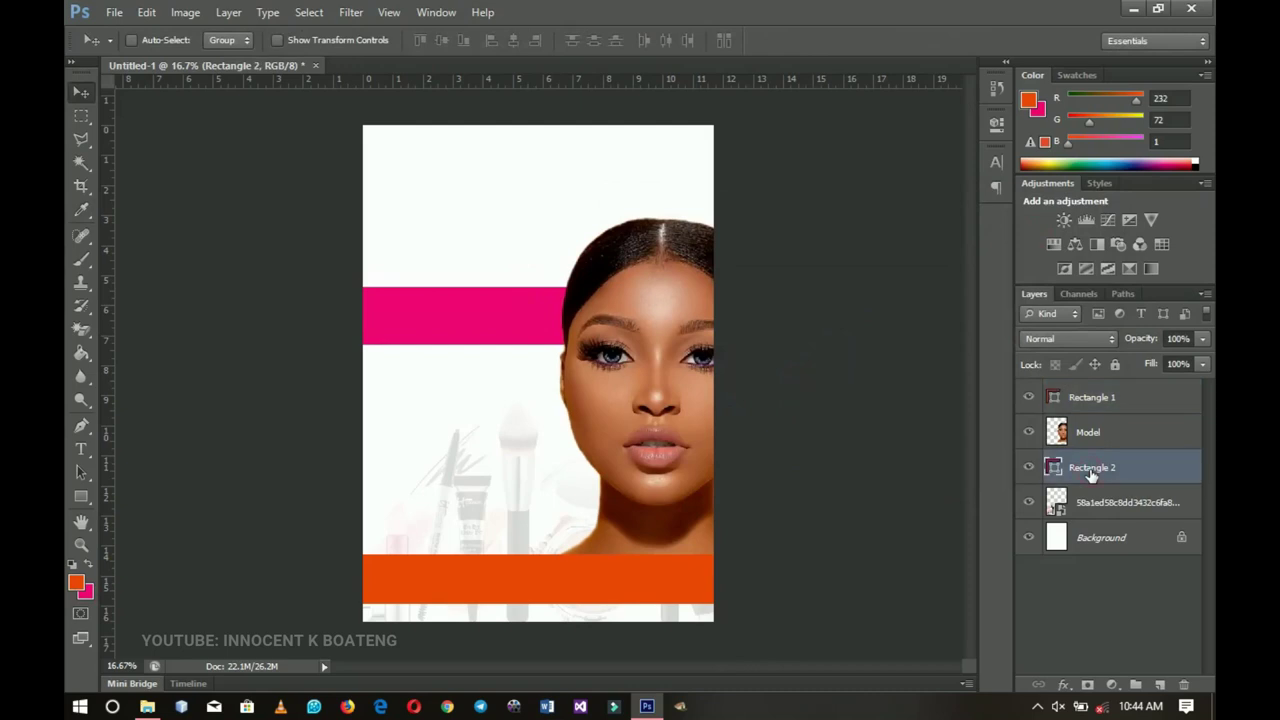
key(ctrl+t)
drag(469, 347, 467, 337)
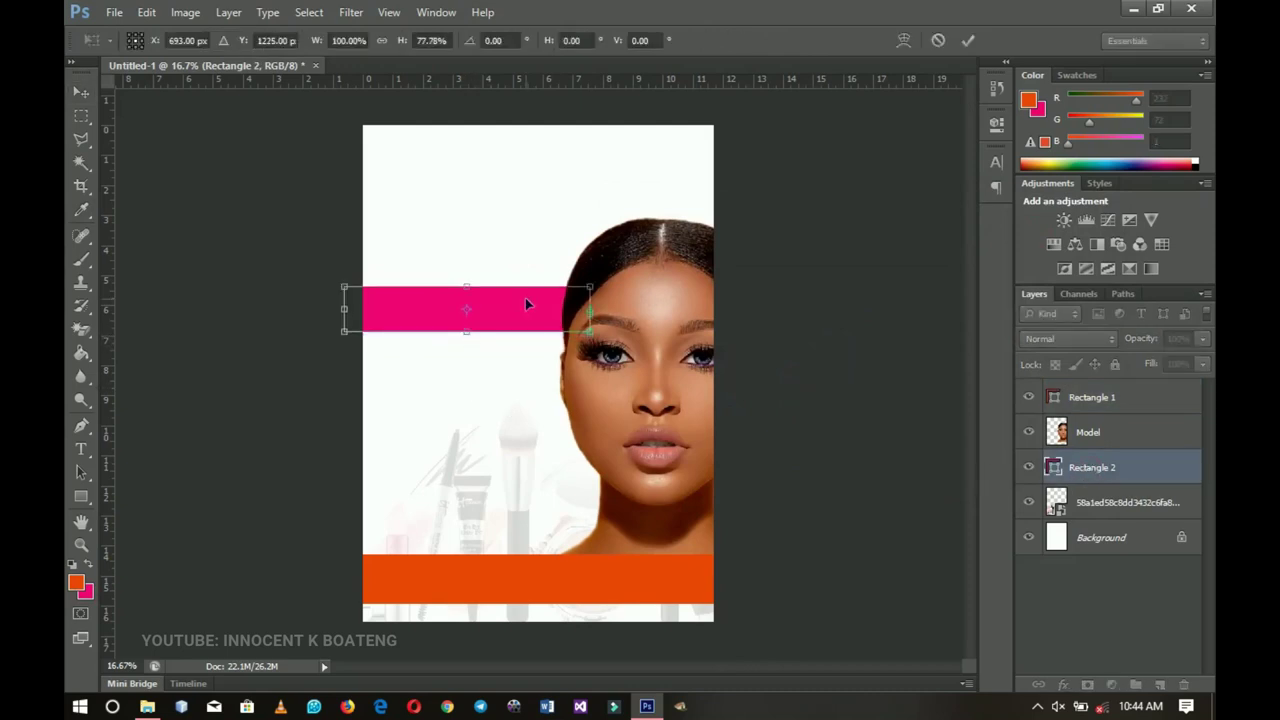
key(Return)
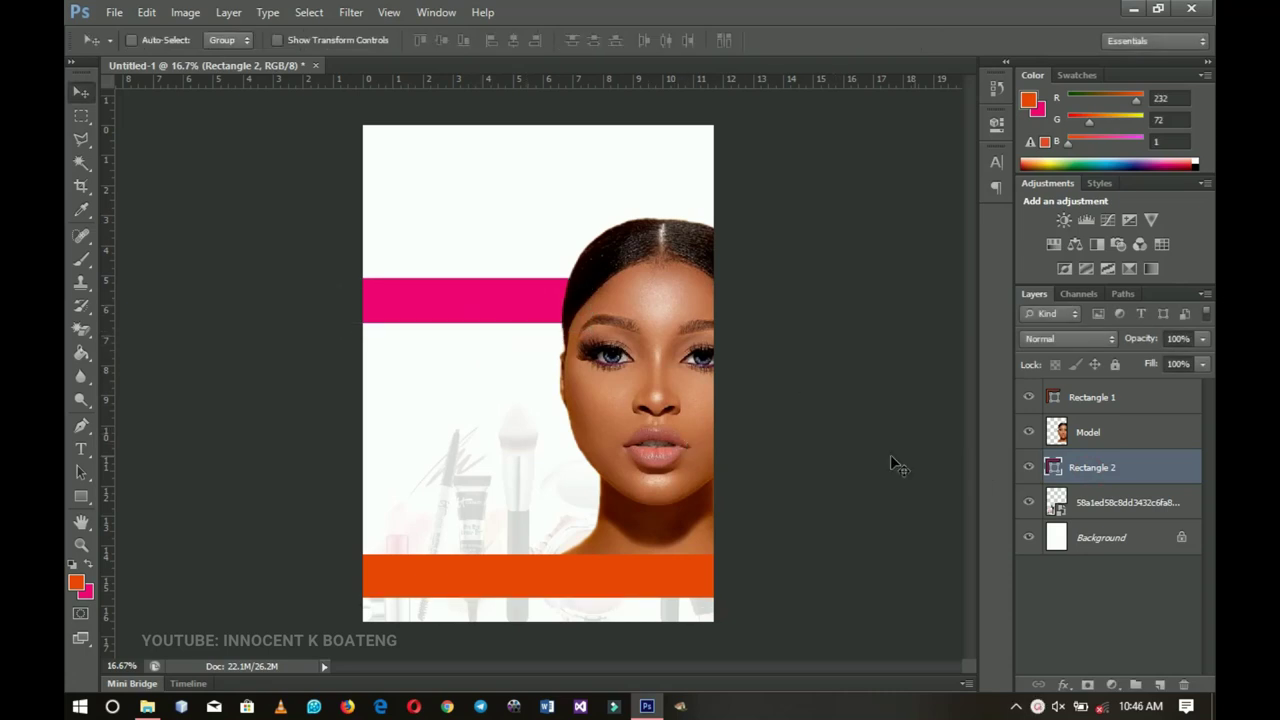
Draw a circle about 828 px wide on a new layer above Rectangle 1, in the white area below the pink band
click(1076, 436)
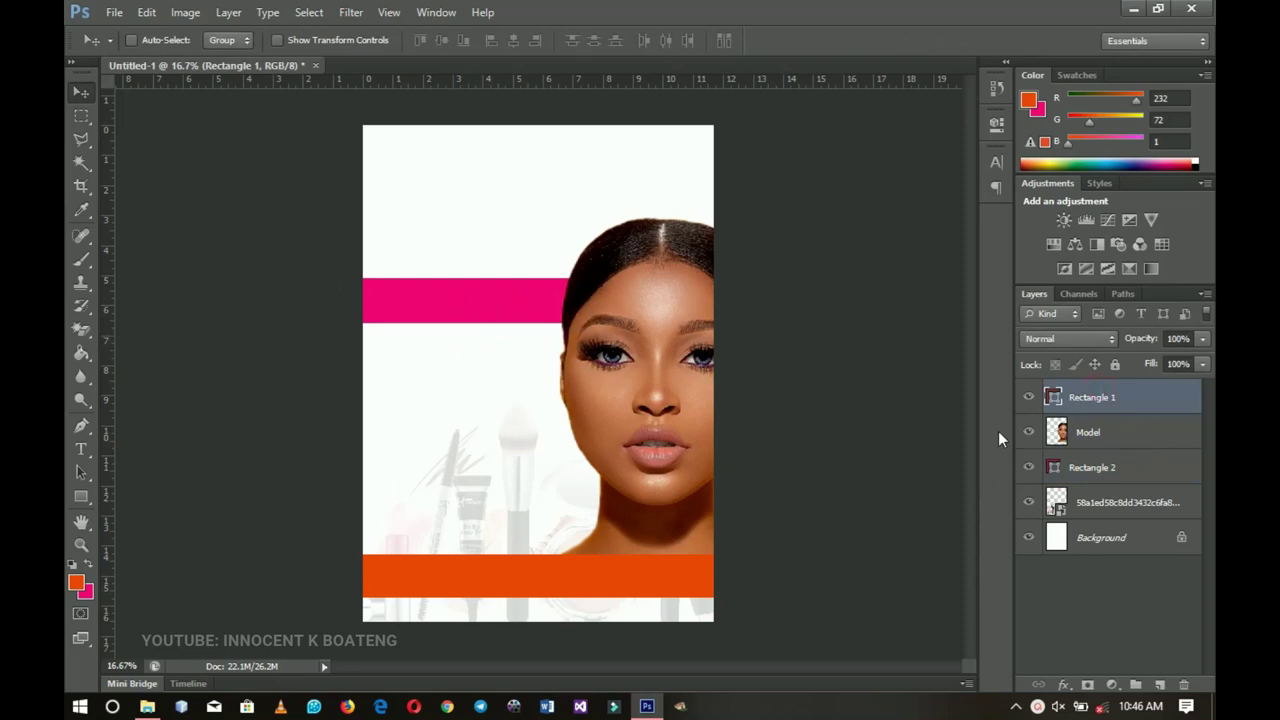
click(81, 498)
click(168, 527)
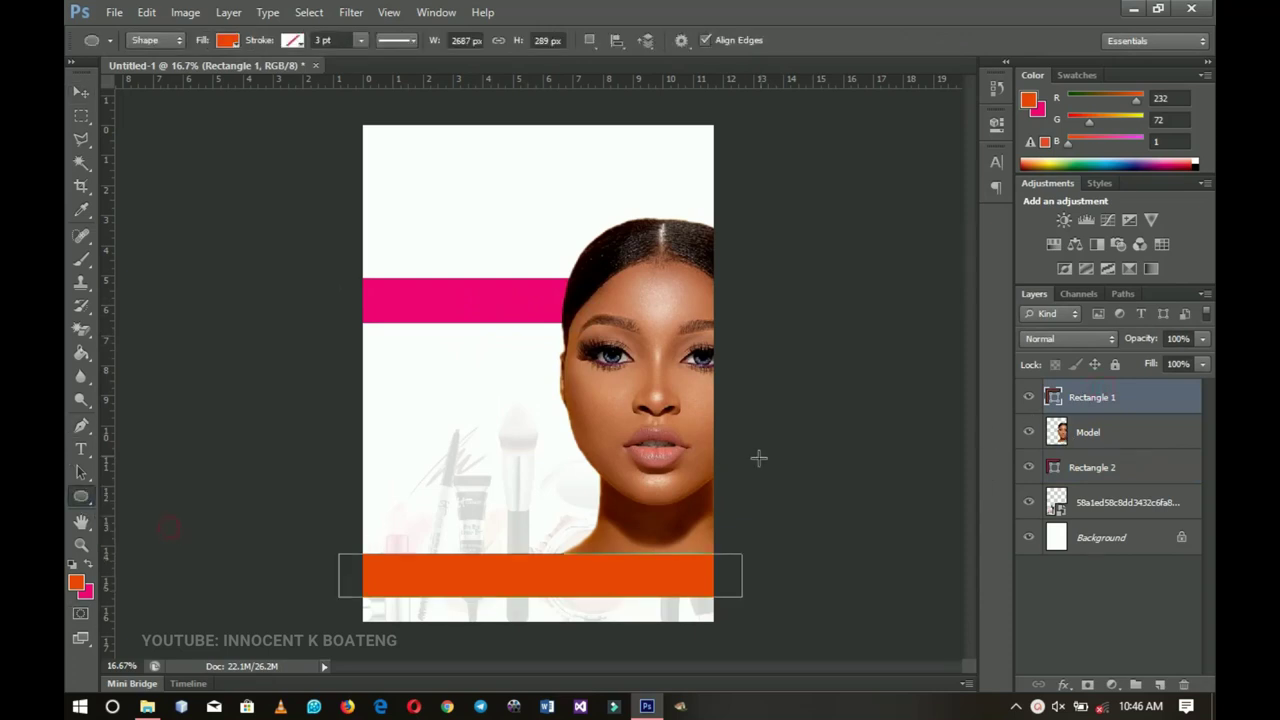
click(1160, 684)
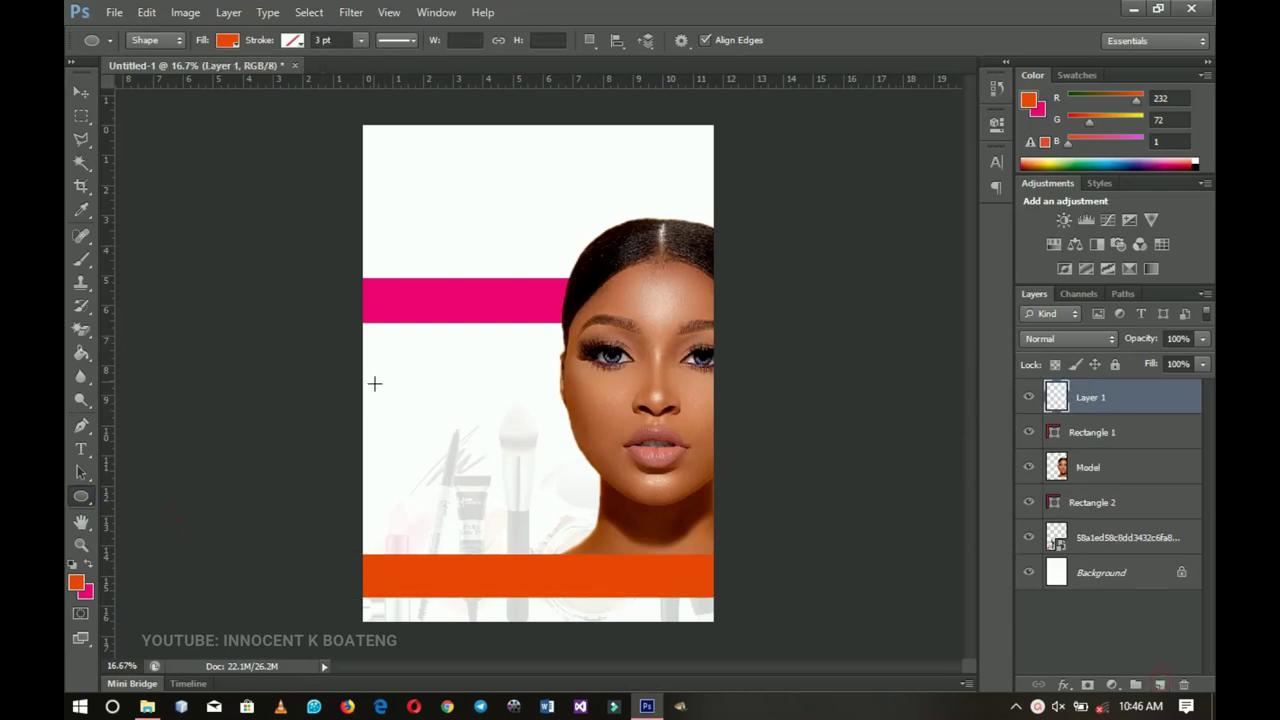
drag(390, 366, 544, 512)
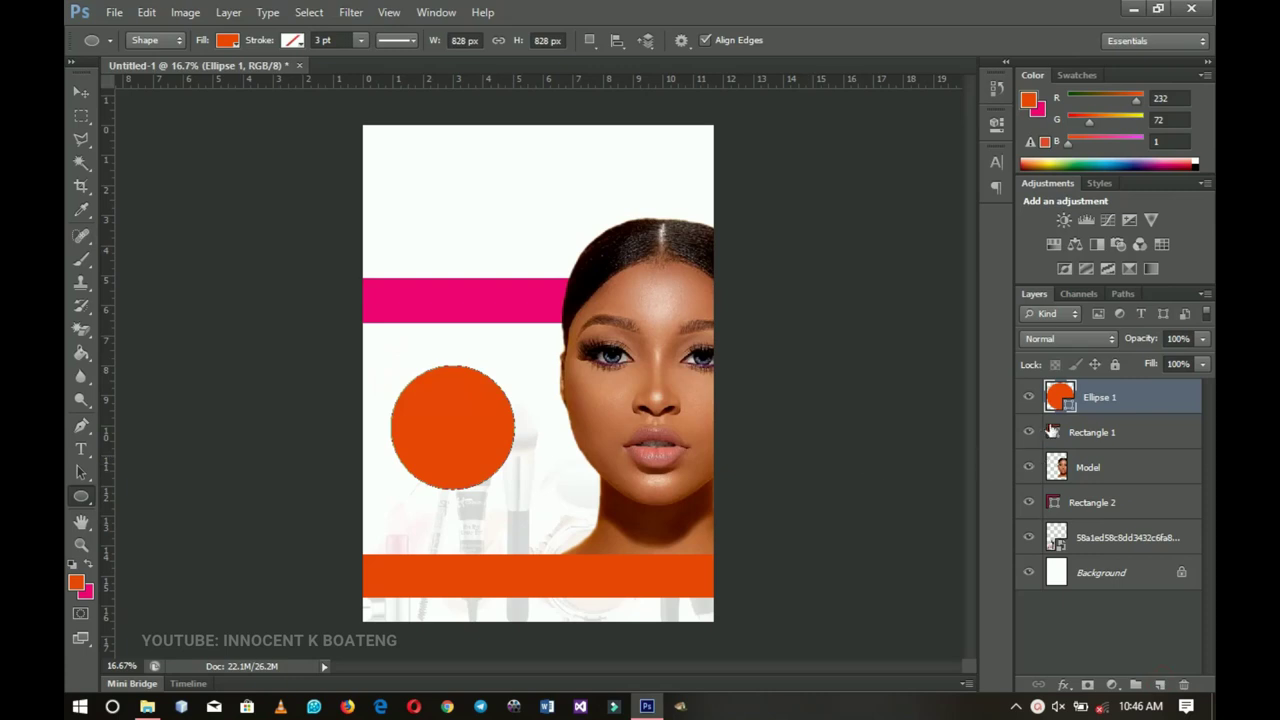
Change the circle's fill colour to a bright lime yellow
double_click(1069, 403)
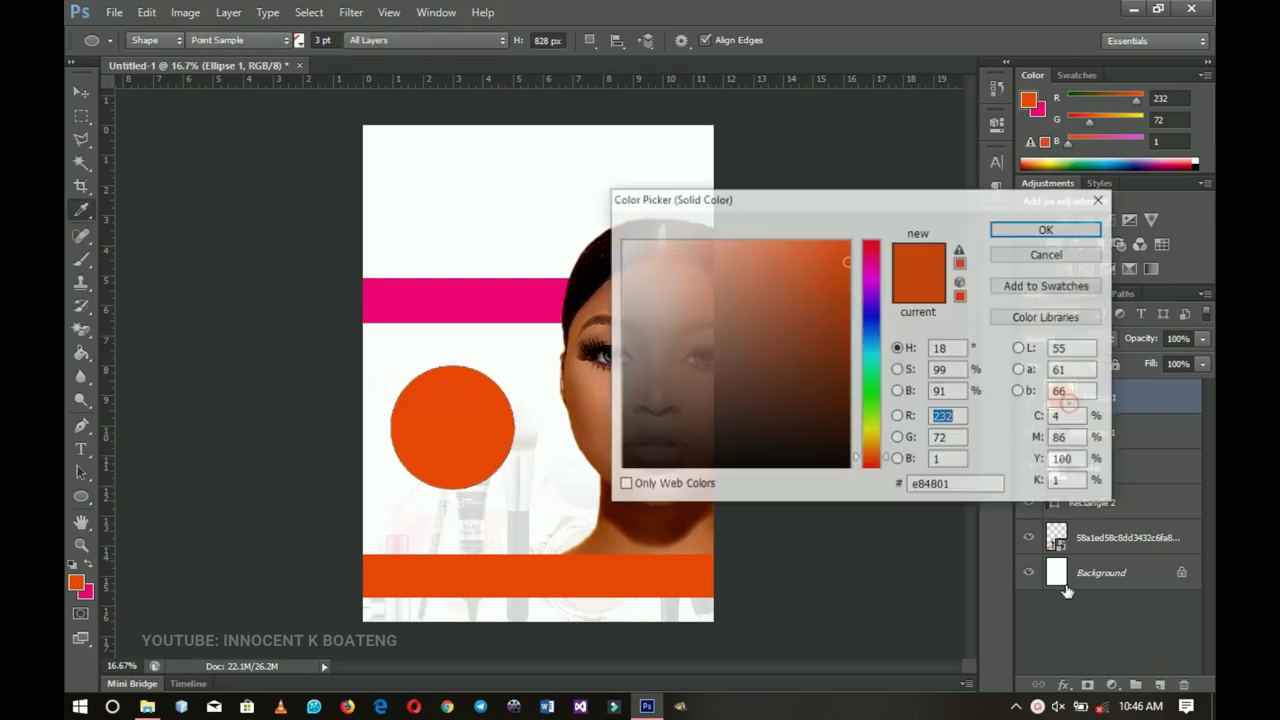
click(872, 436)
drag(872, 436, 872, 428)
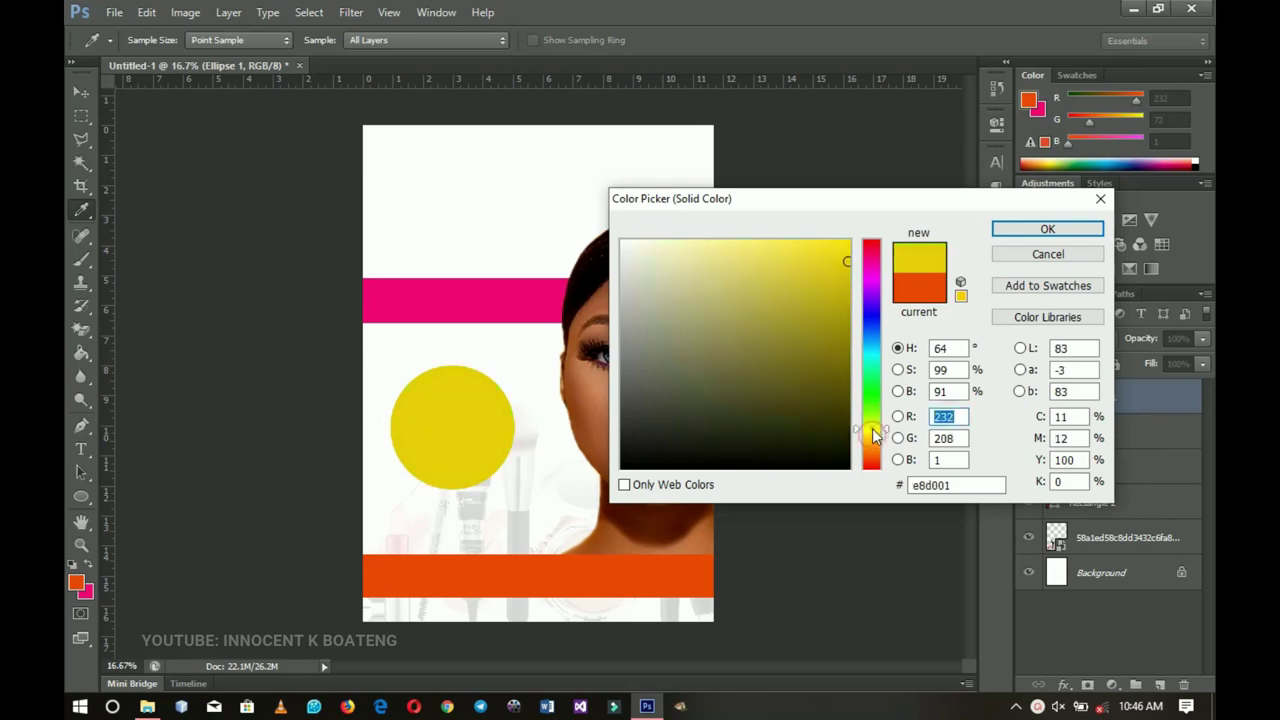
click(1030, 232)
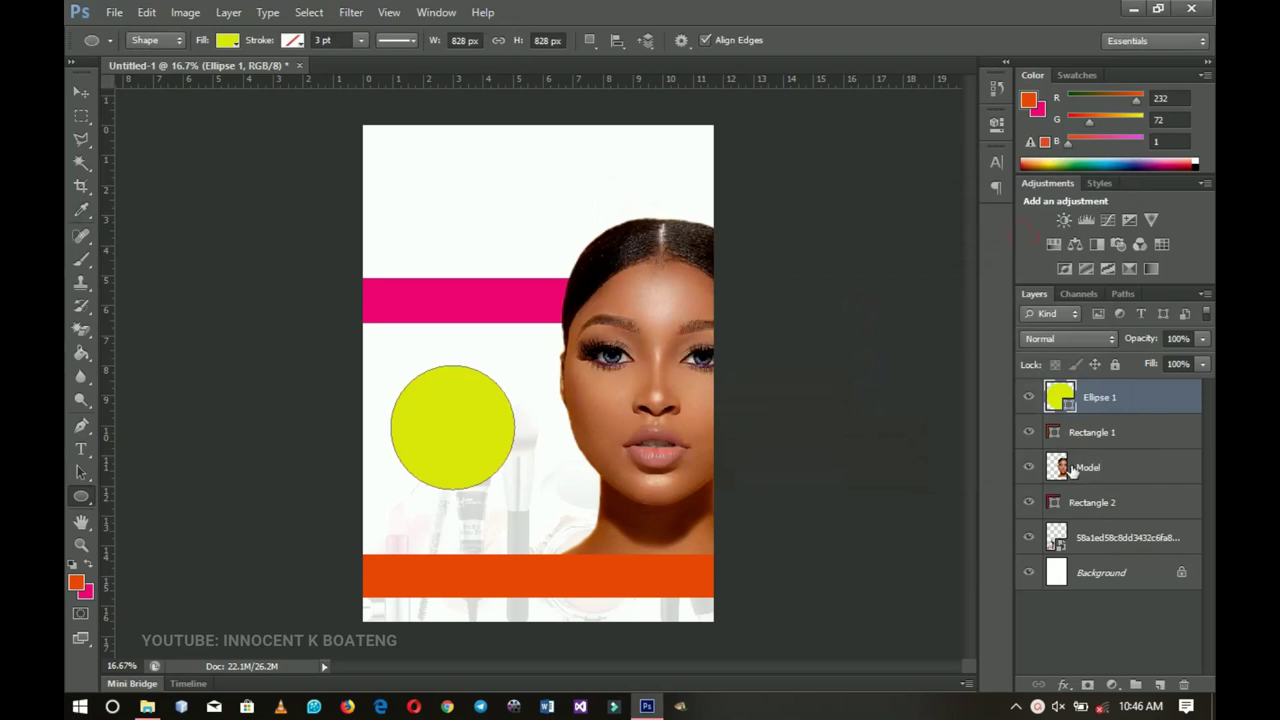
Duplicate the lime circle and scale the copy down about its centre to about 780 px
key(ctrl+j)
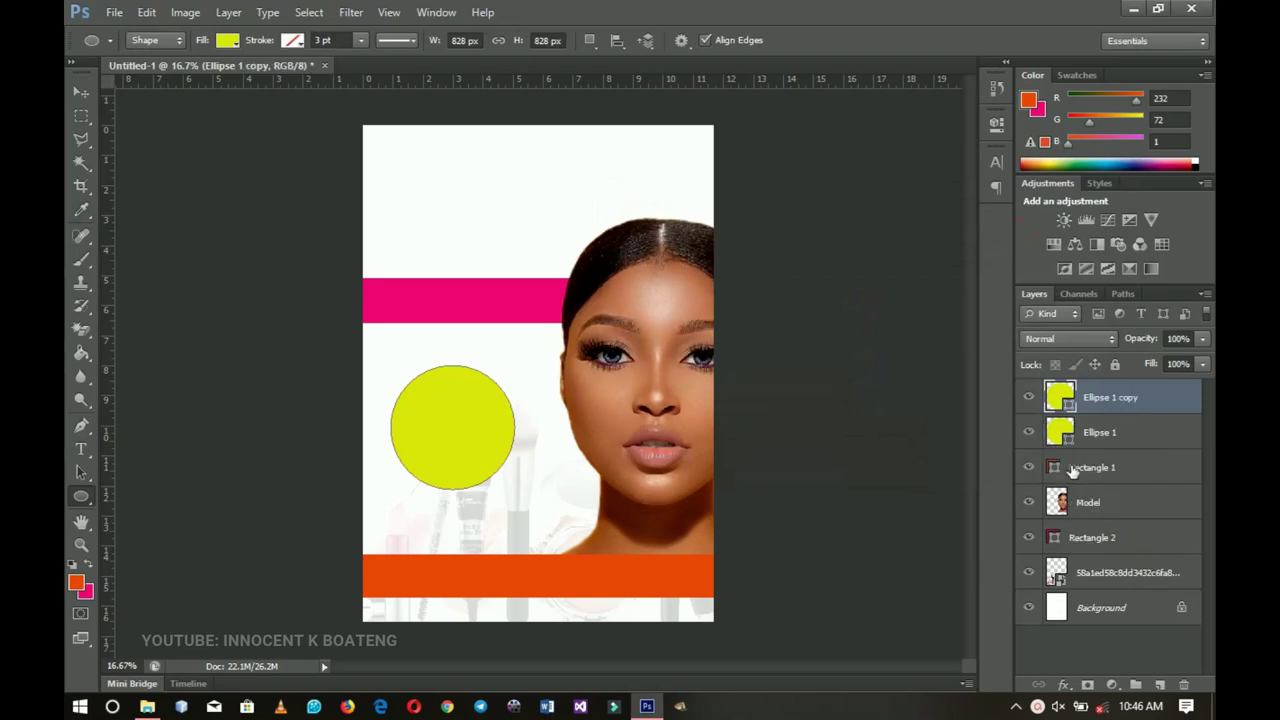
key(ctrl+t)
drag(516, 367, 515, 375)
key(u)
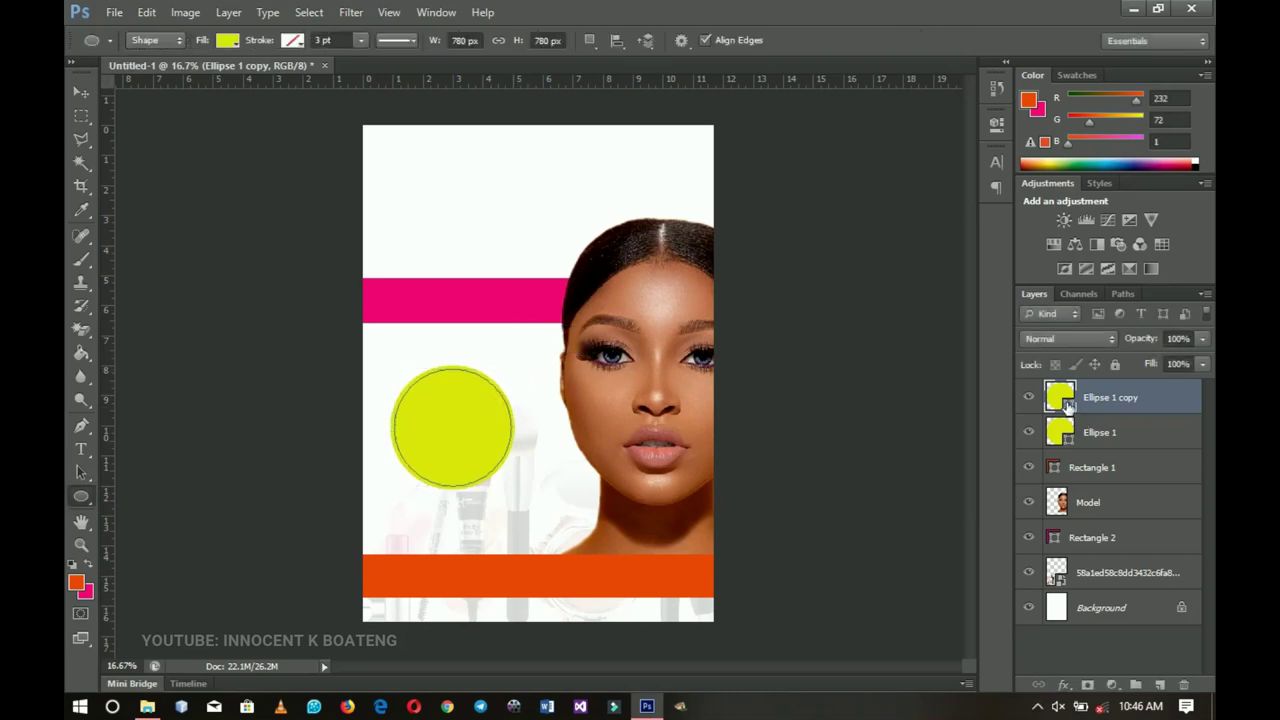
Fill the smaller circle copy with white (ffffff) so the circle beneath forms a thin lime ring
double_click(1067, 402)
drag(700, 275, 600, 149)
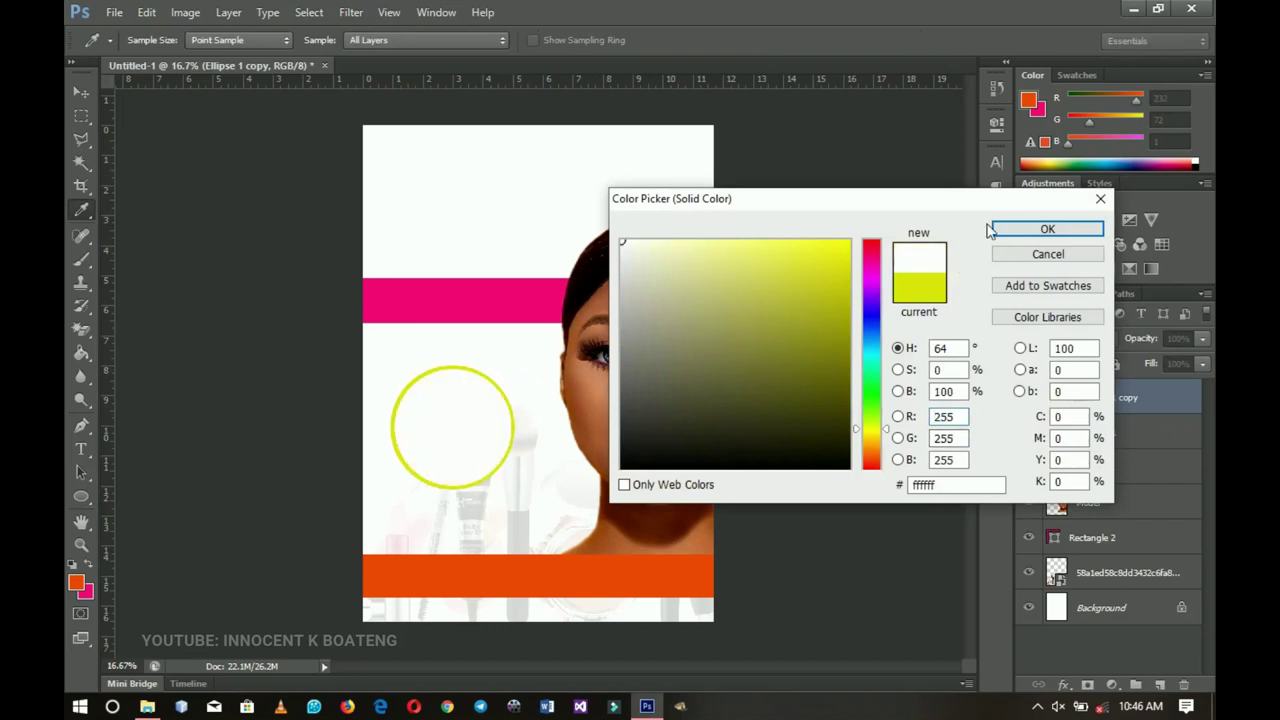
click(1004, 231)
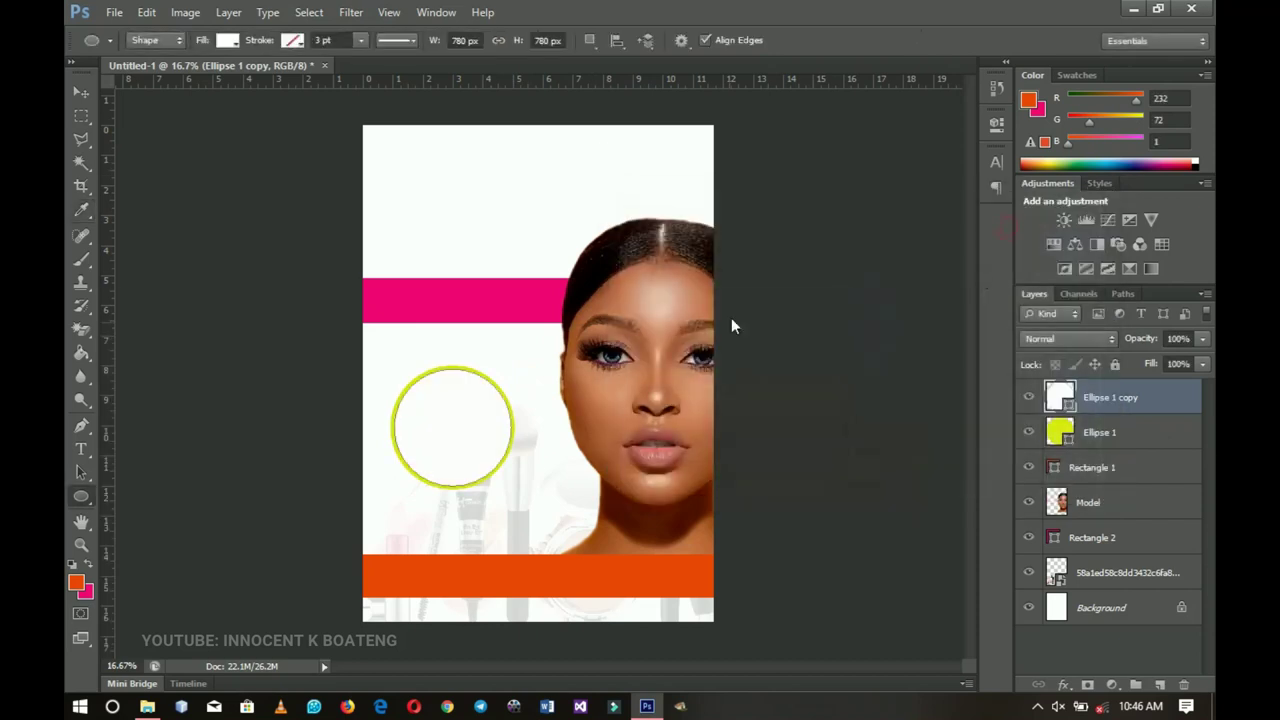
Group the Ellipse 1 copy and Ellipse 1 layers
click(77, 95)
shift+click(1099, 446)
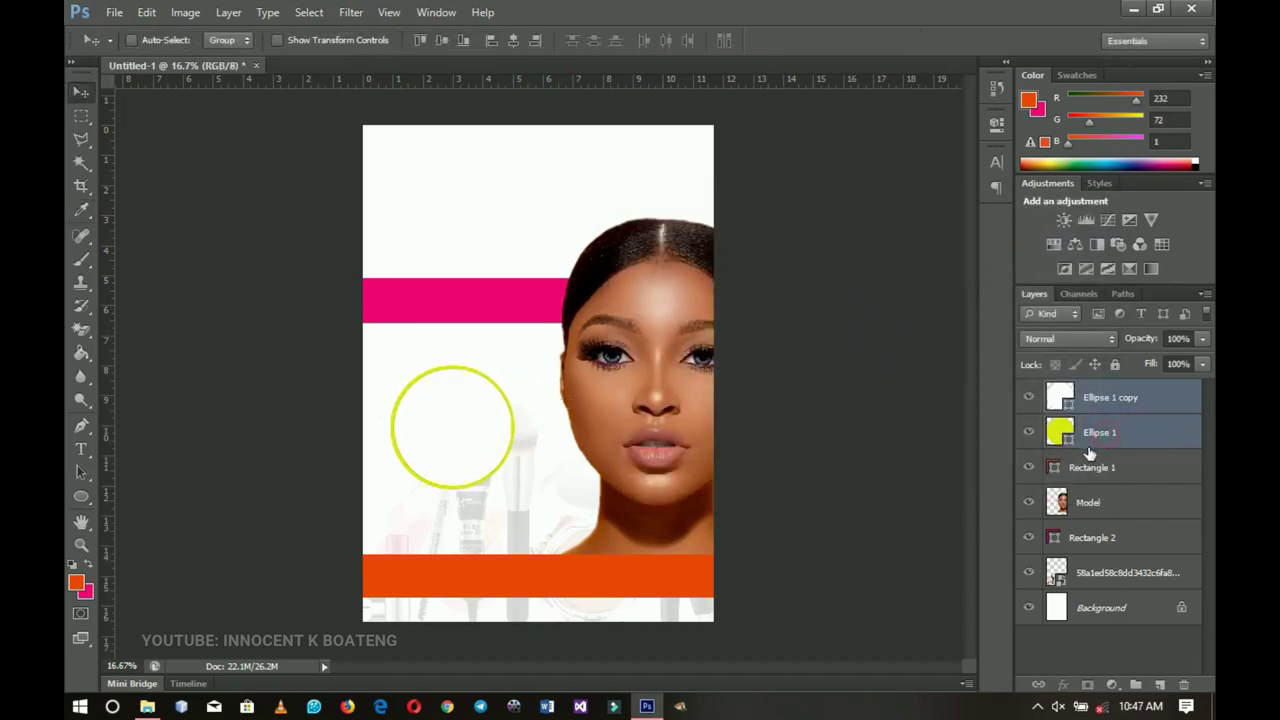
key(ctrl+g)
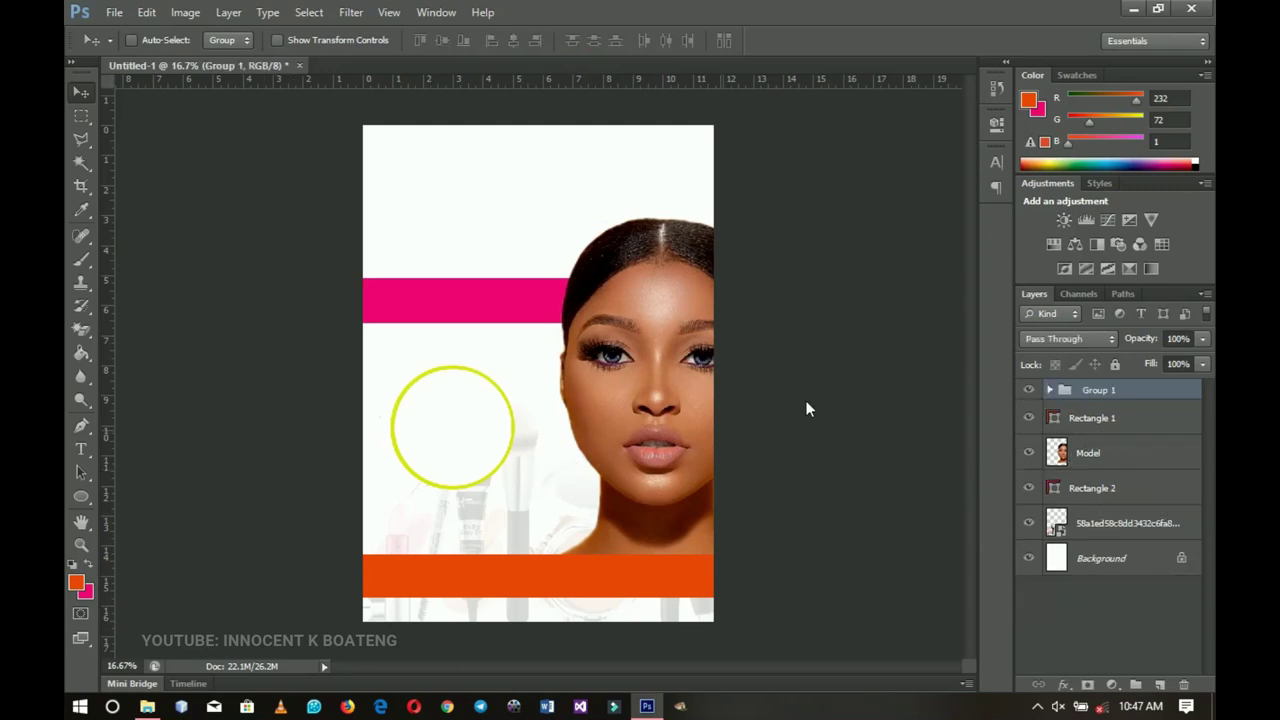
Move the circle group down and right to just above the lower orange band and scale it to about 88%
drag(436, 457, 462, 508)
key(ctrl+t)
key(Return)
key(ctrl+t)
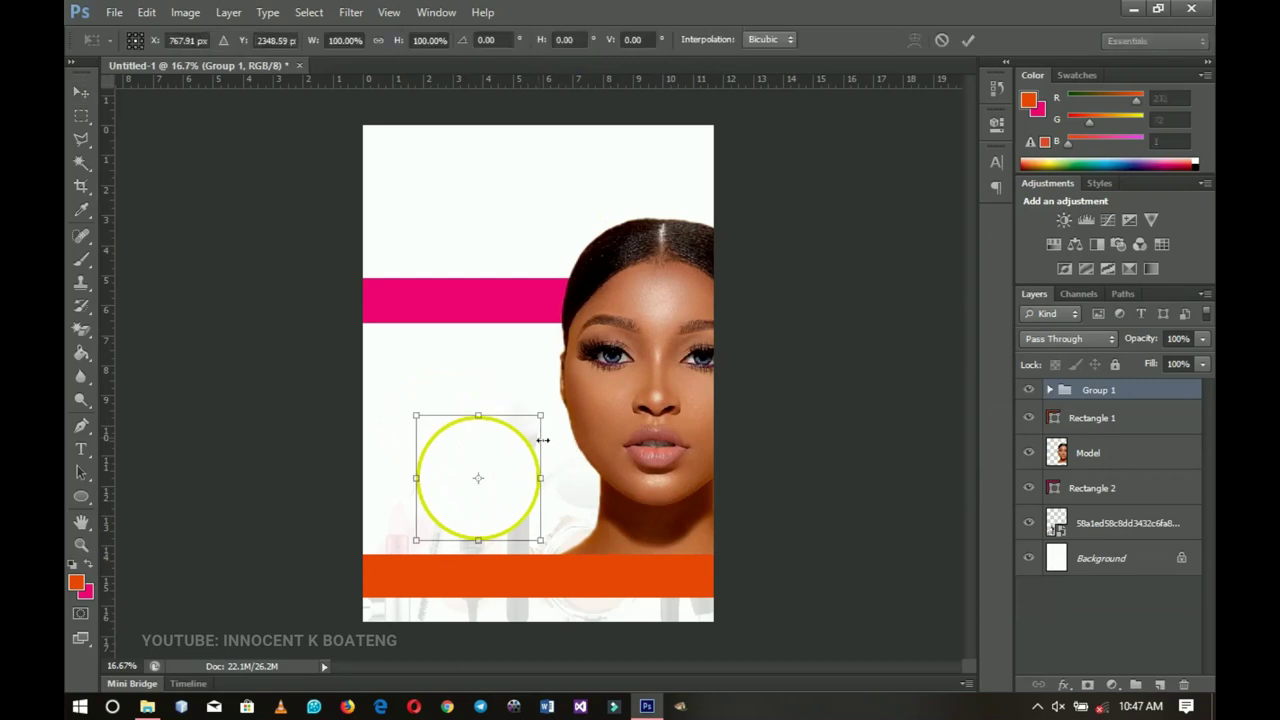
drag(539, 416, 531, 421)
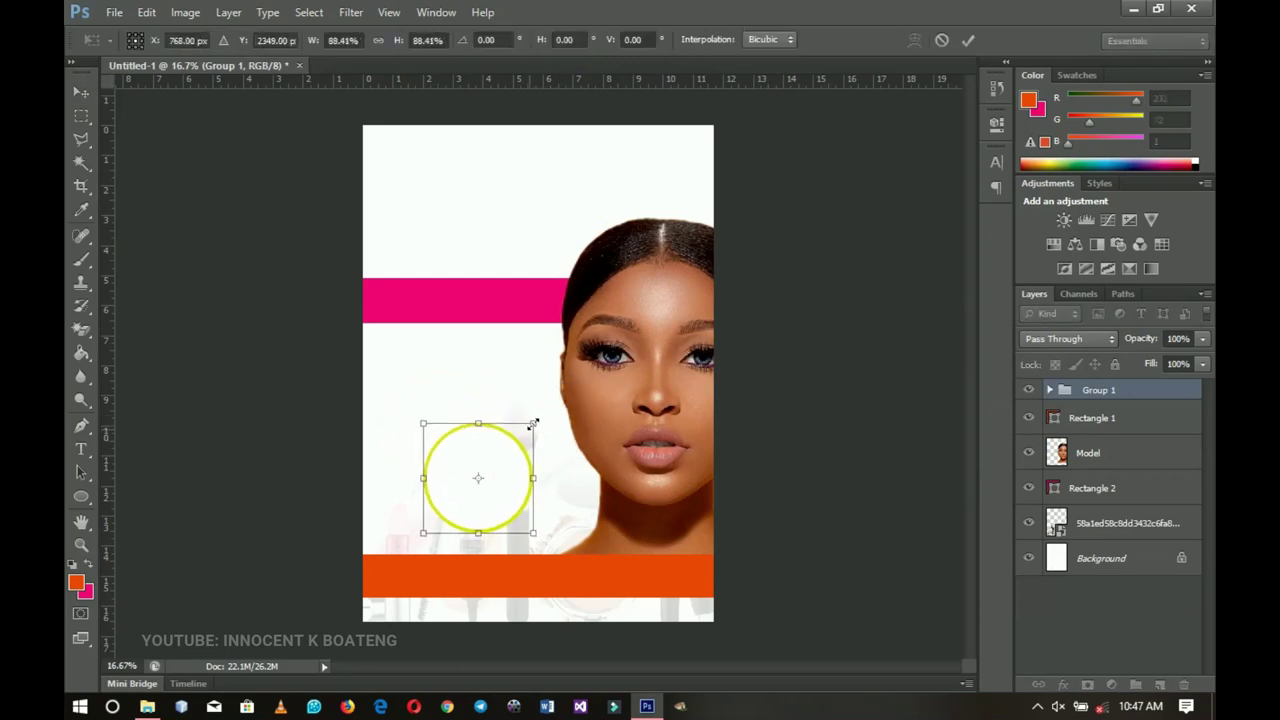
key(Return)
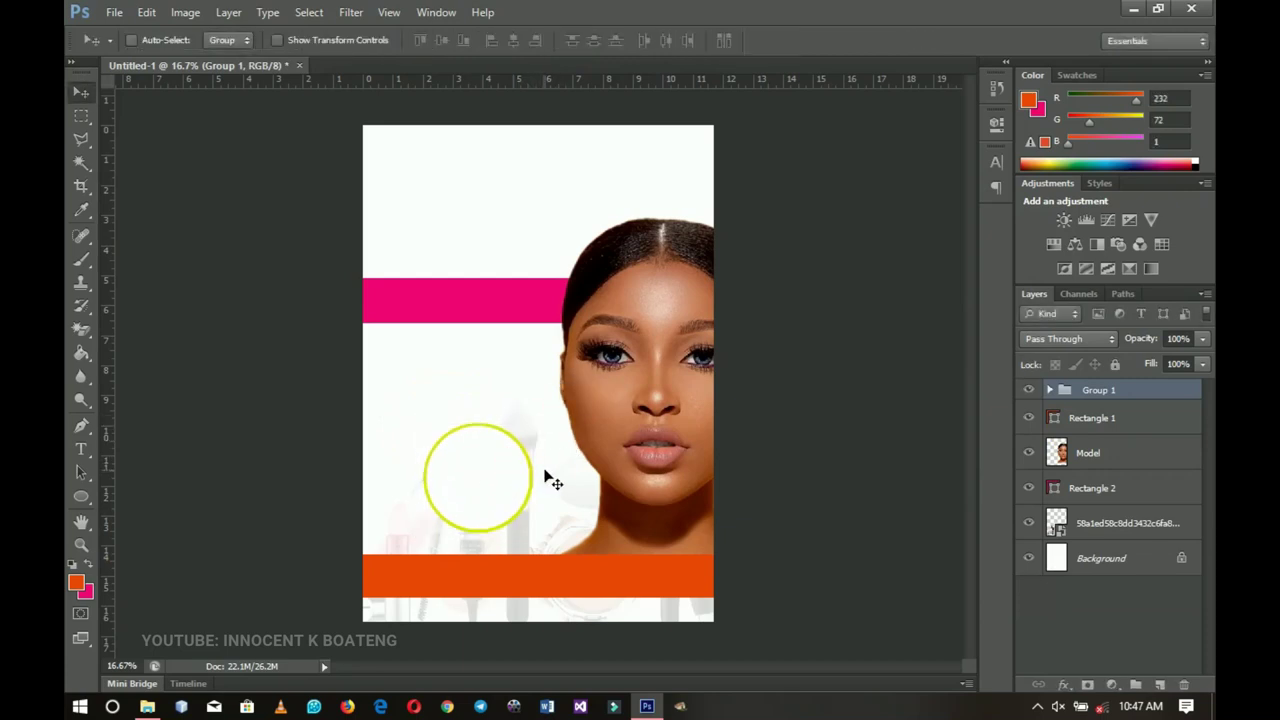
Duplicate the circle group twice and arrange the three circles as an overlapping cluster beside the model's face
key(ctrl+j)
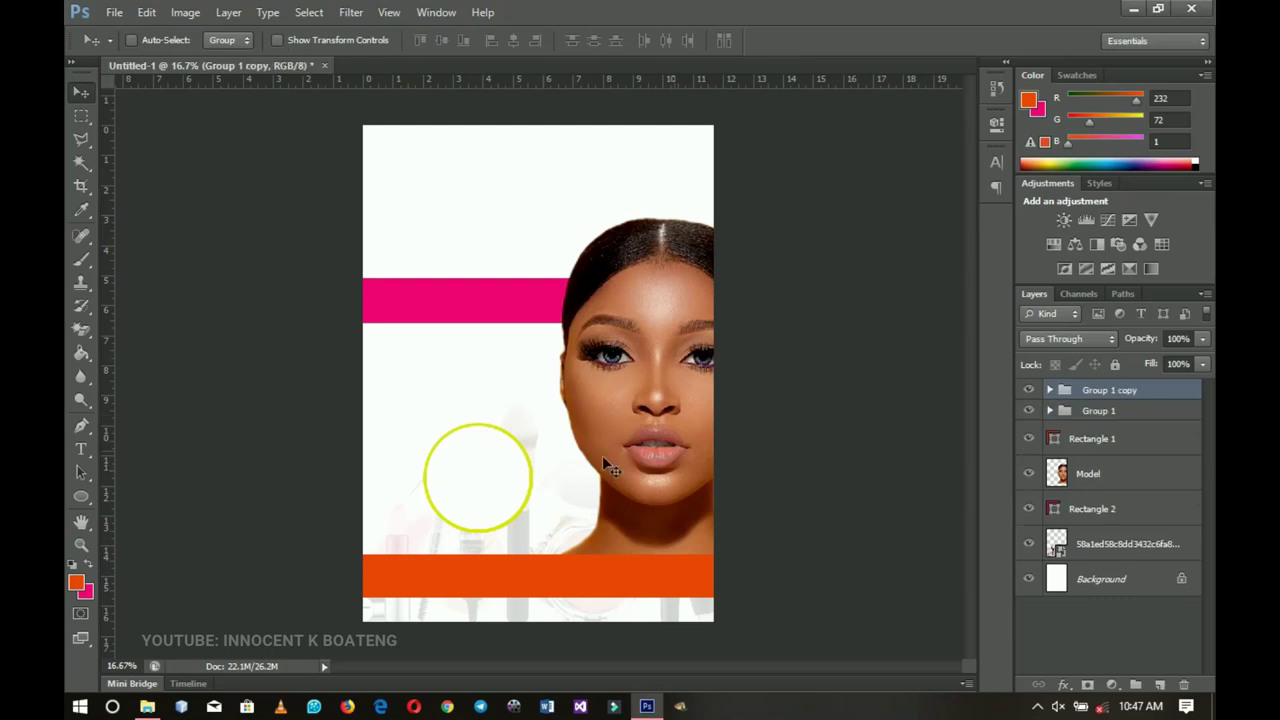
click(1104, 418)
drag(520, 546, 540, 462)
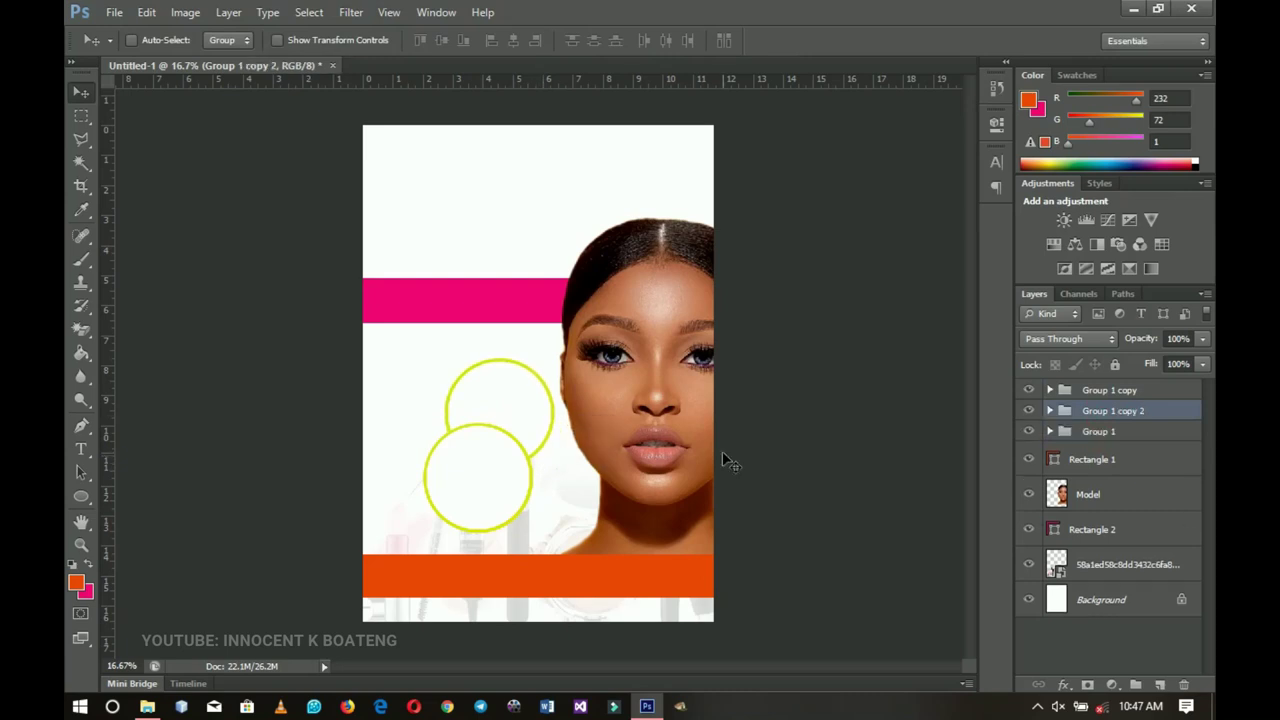
click(1096, 432)
drag(496, 443, 460, 457)
Scale all three circle groups together to about 95% and nudge them to fit between the page edge and the face
shift+click(1110, 391)
key(ctrl+t)
drag(567, 378, 563, 380)
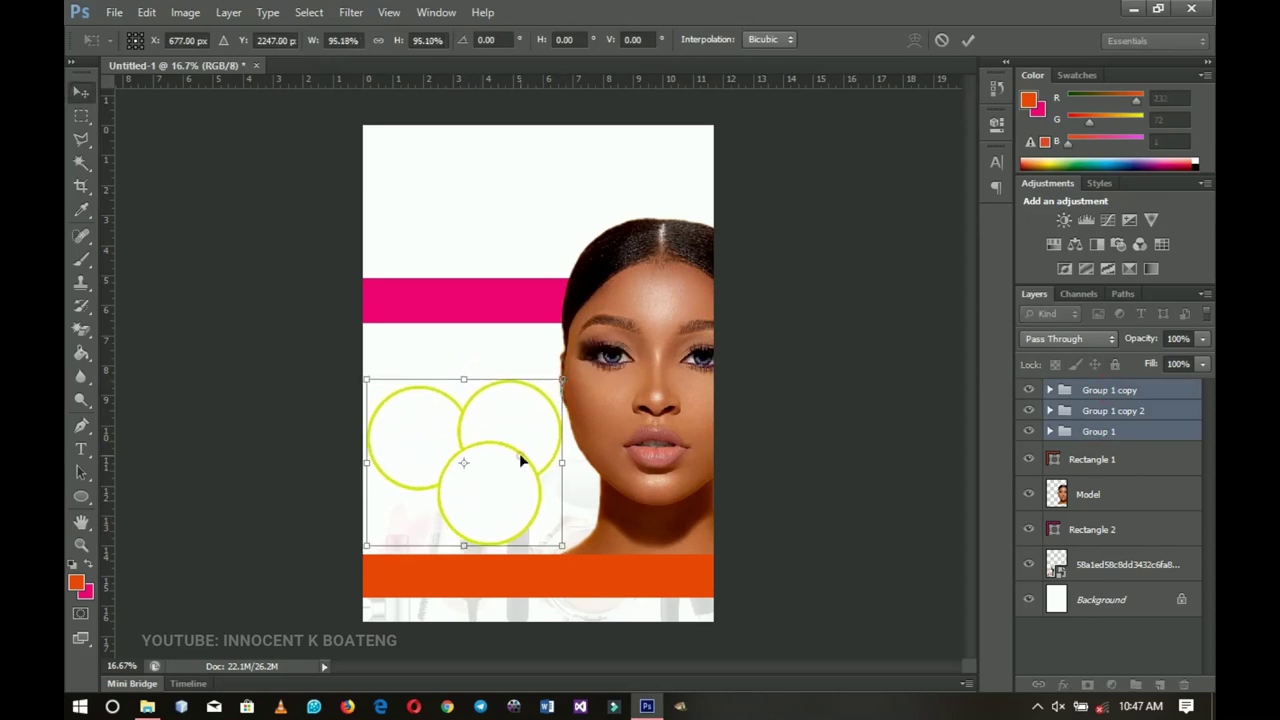
key(Return)
mouse_move(527, 484)
mouse_down()
mouse_move(517, 480)
mouse_move(528, 485)
mouse_up()
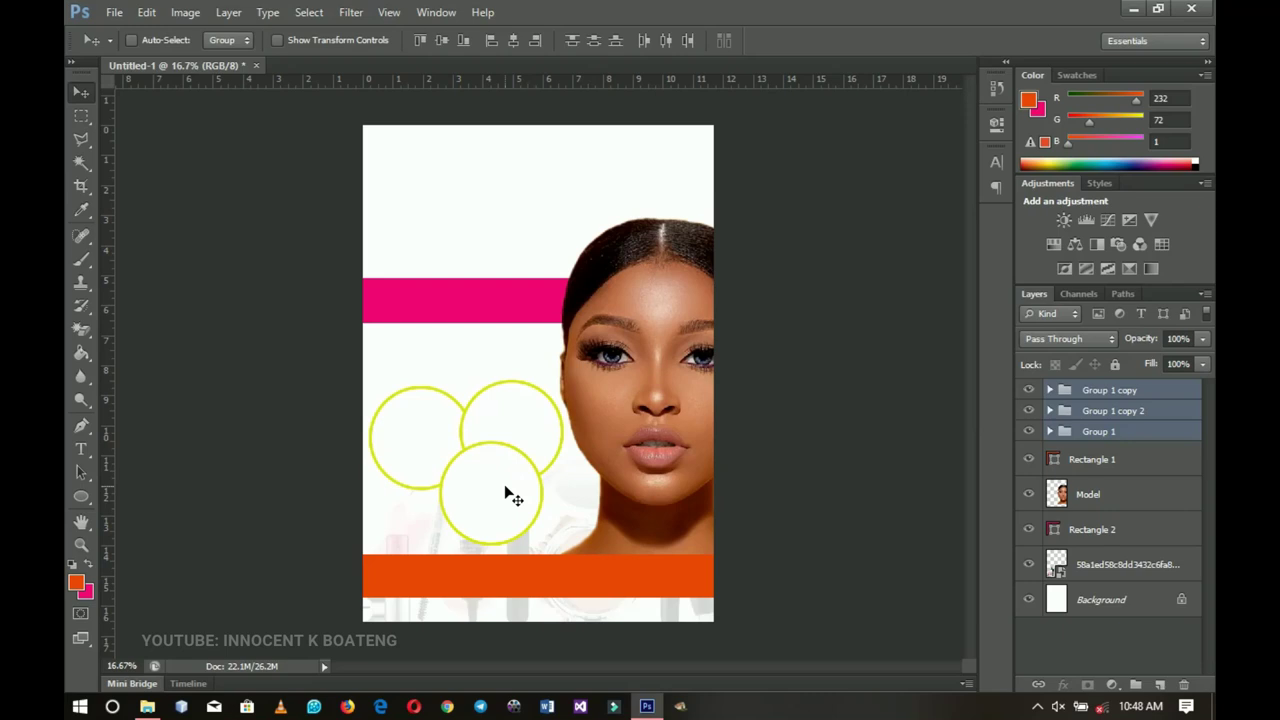
Toggle each circle group's visibility off and on to check which circle it holds
click(1027, 391)
click(1027, 391)
click(1028, 392)
click(1028, 392)
click(1029, 411)
click(1029, 411)
click(1030, 431)
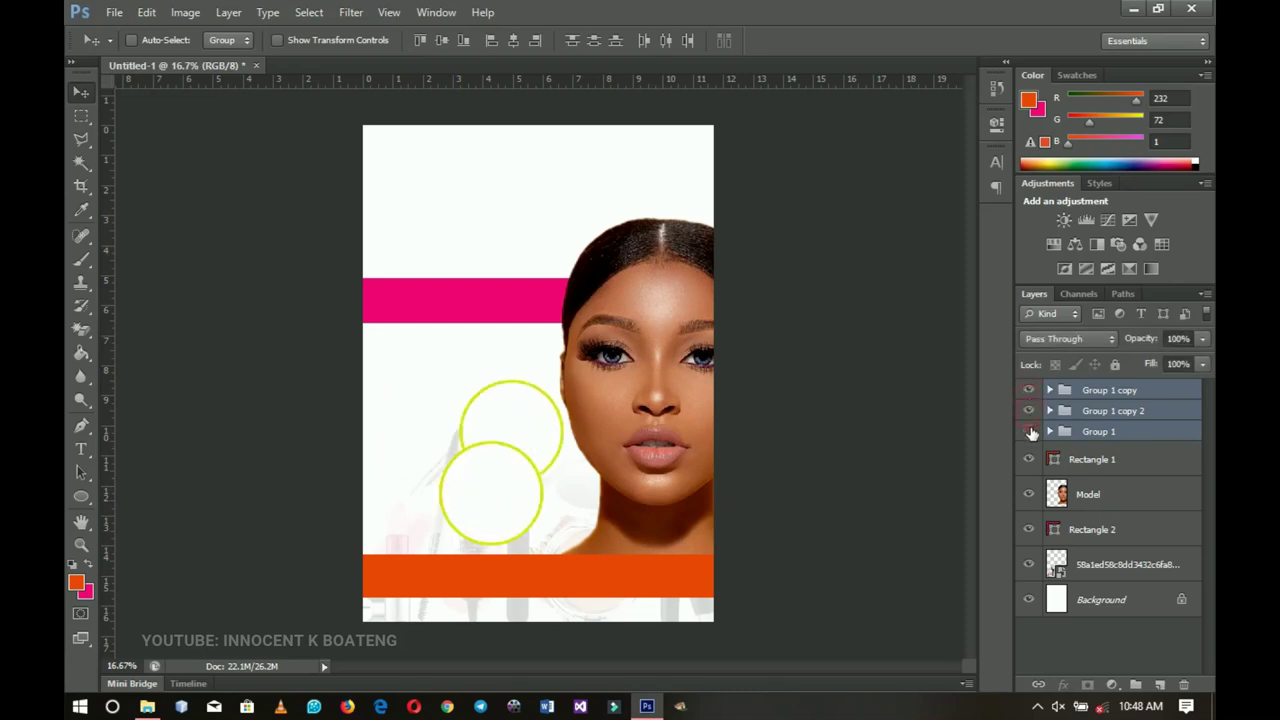
click(1030, 431)
Place the photo IMG-20191001-WA0010 above the white circle in Group 1 copy and clip it to that circle
click(1049, 390)
click(1107, 426)
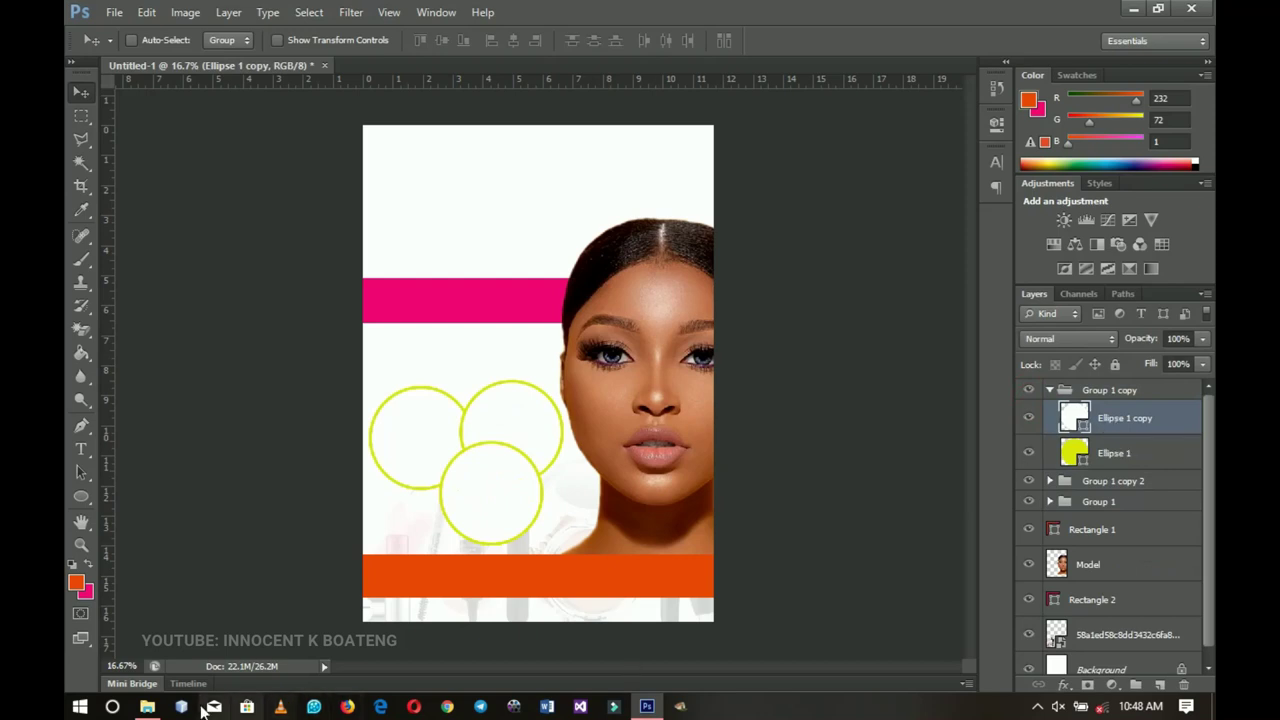
click(147, 706)
drag(858, 286, 490, 520)
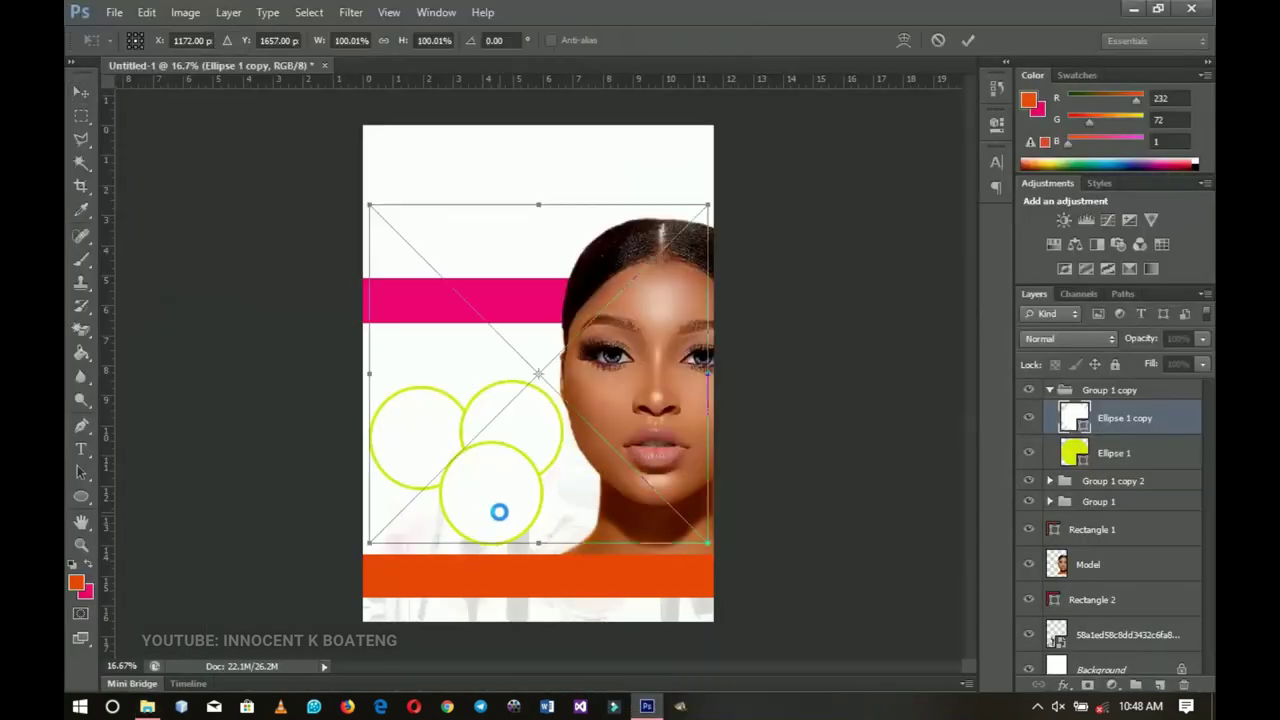
key(Return)
right_click(1108, 425)
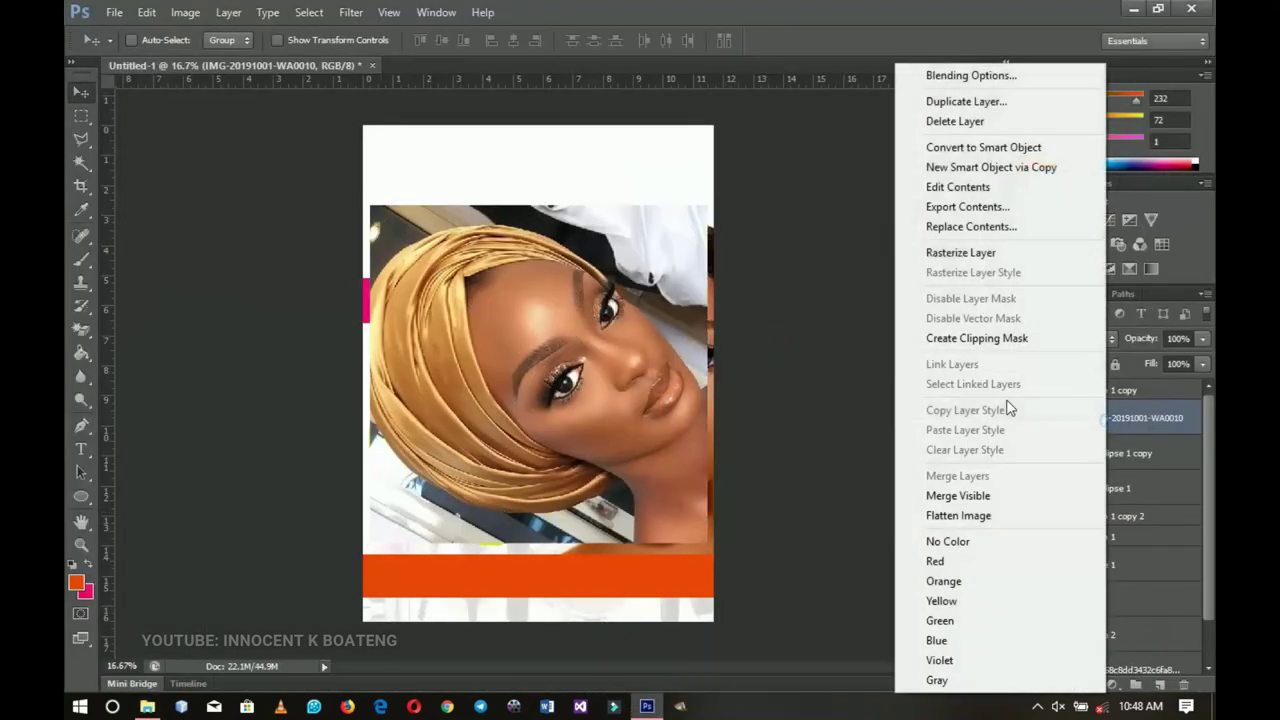
click(985, 340)
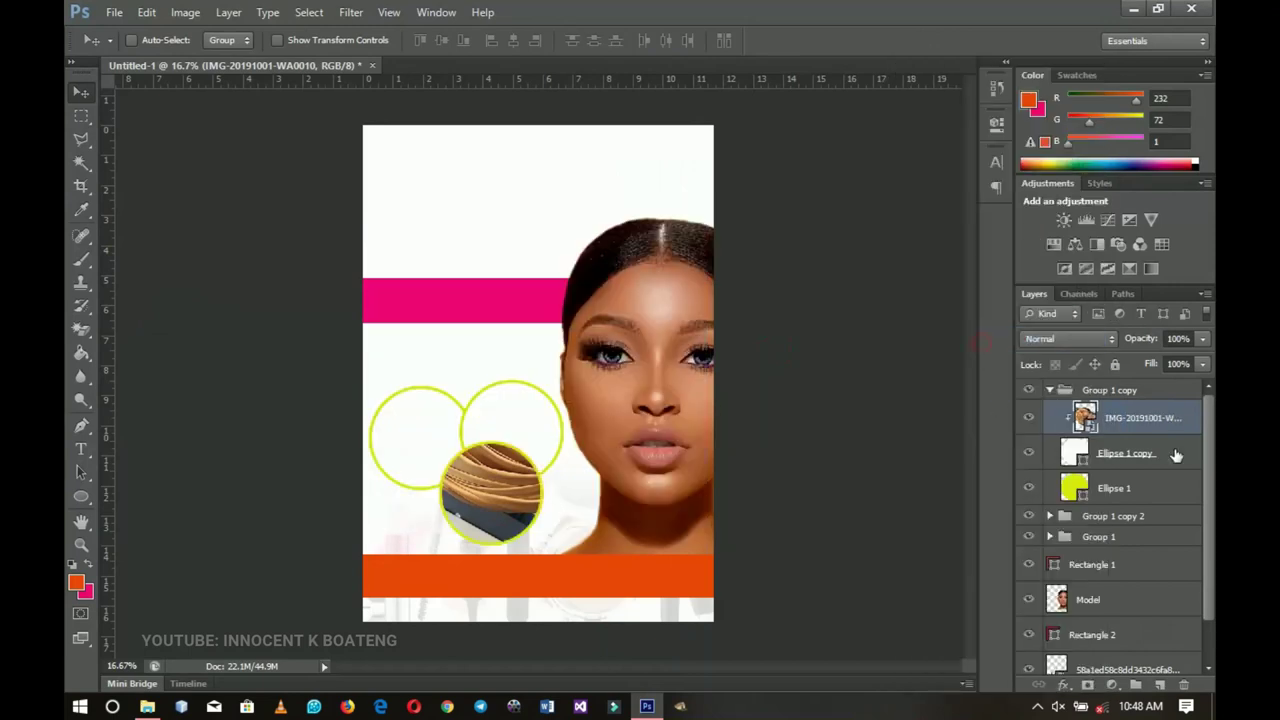
Rasterize the clipped photo, then scale it to about 32% and rotate it about 54° to fit the face in the lowest circle
right_click(1155, 428)
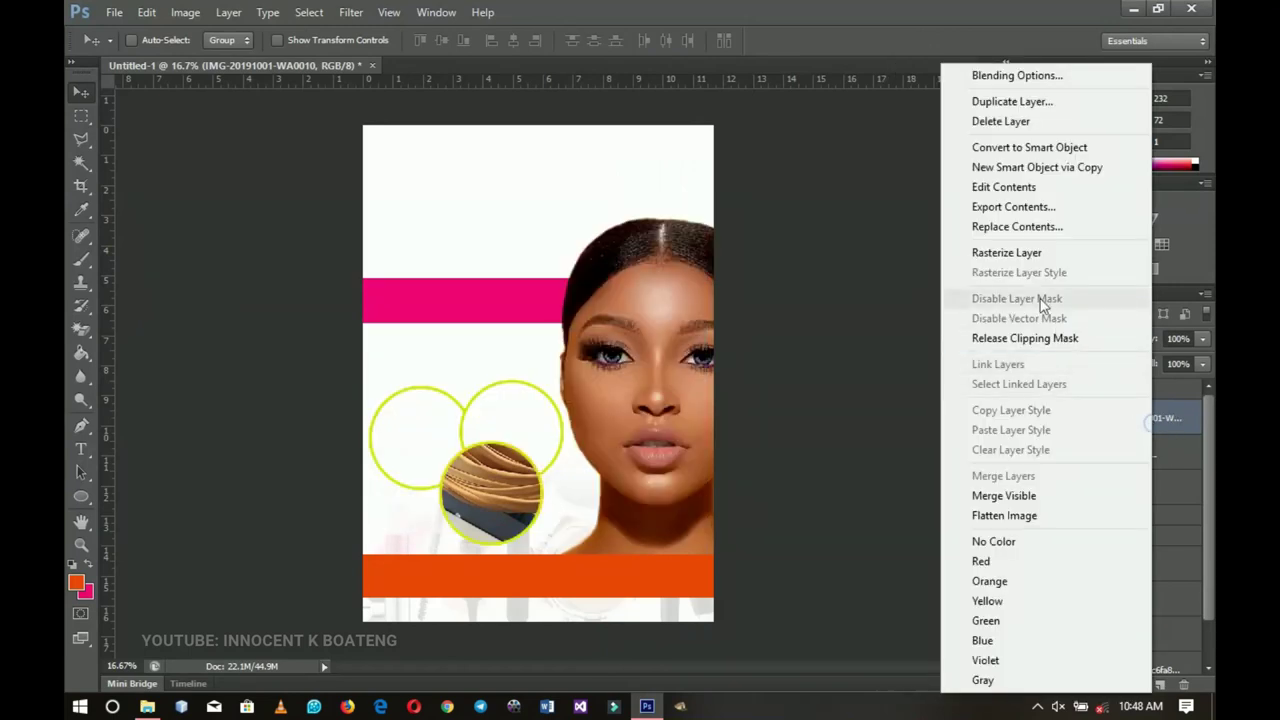
click(1014, 251)
key(ctrl+t)
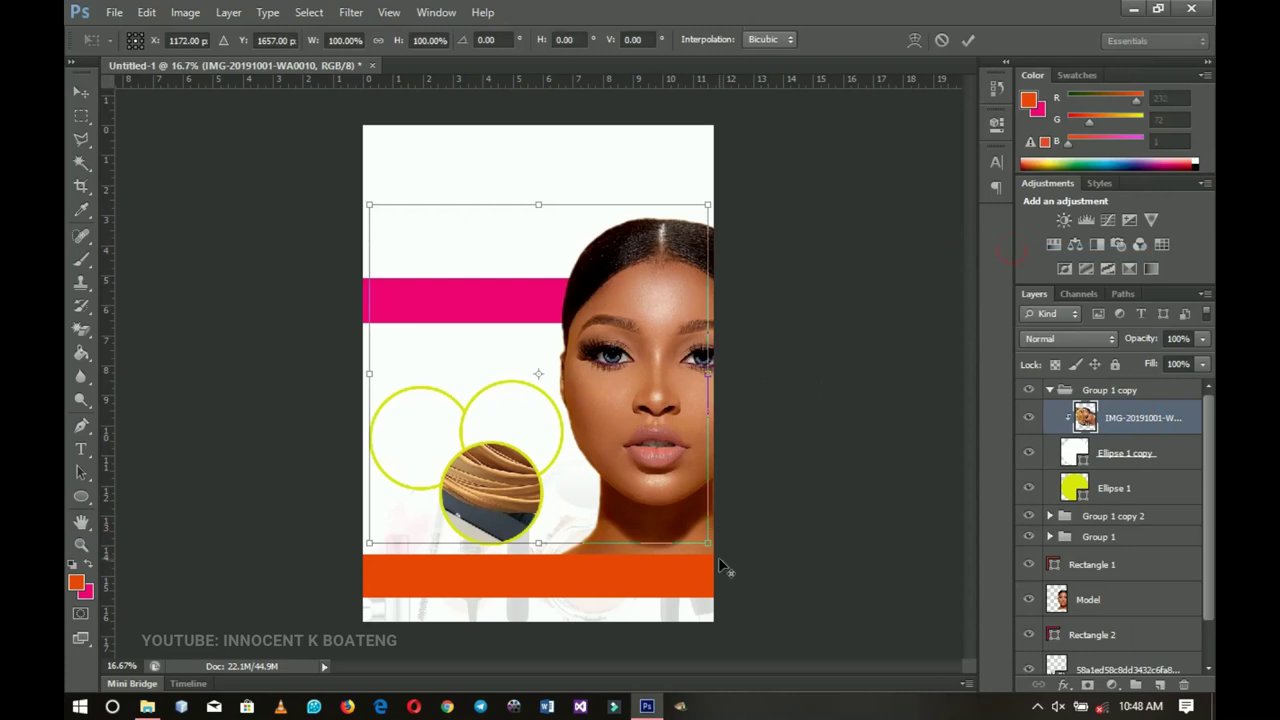
drag(707, 543, 615, 448)
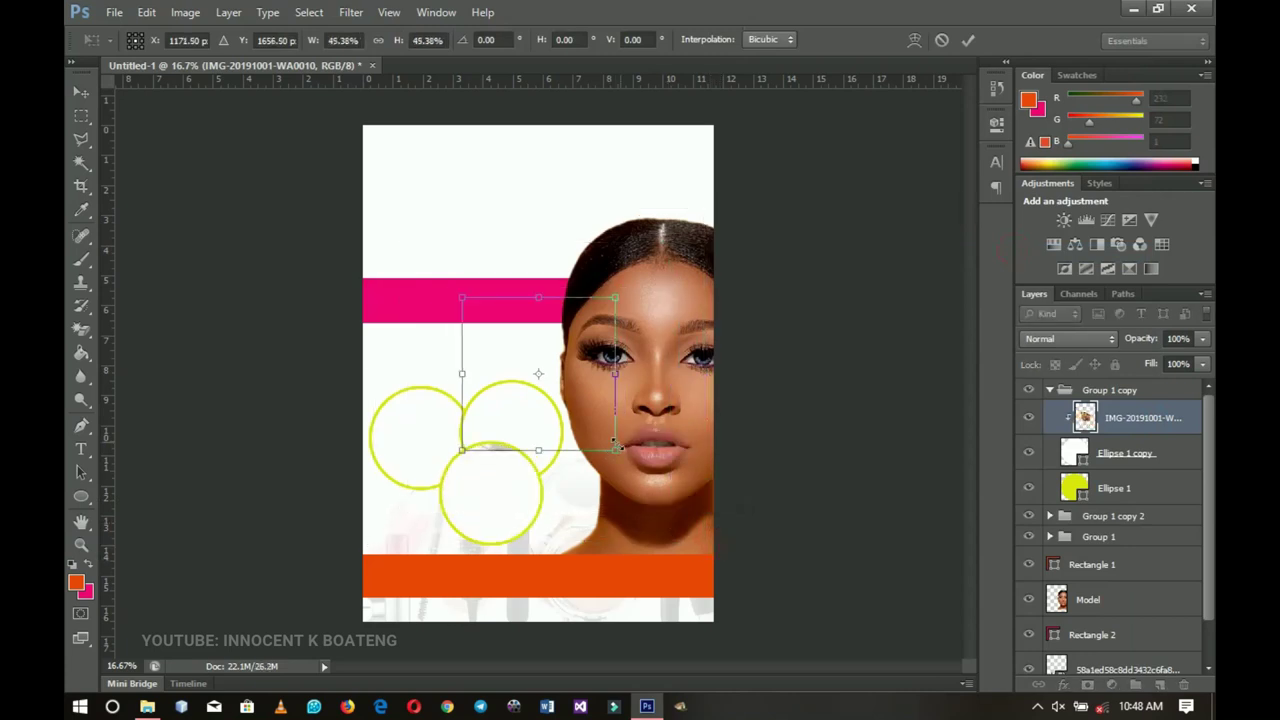
drag(683, 392, 625, 528)
drag(594, 391, 544, 508)
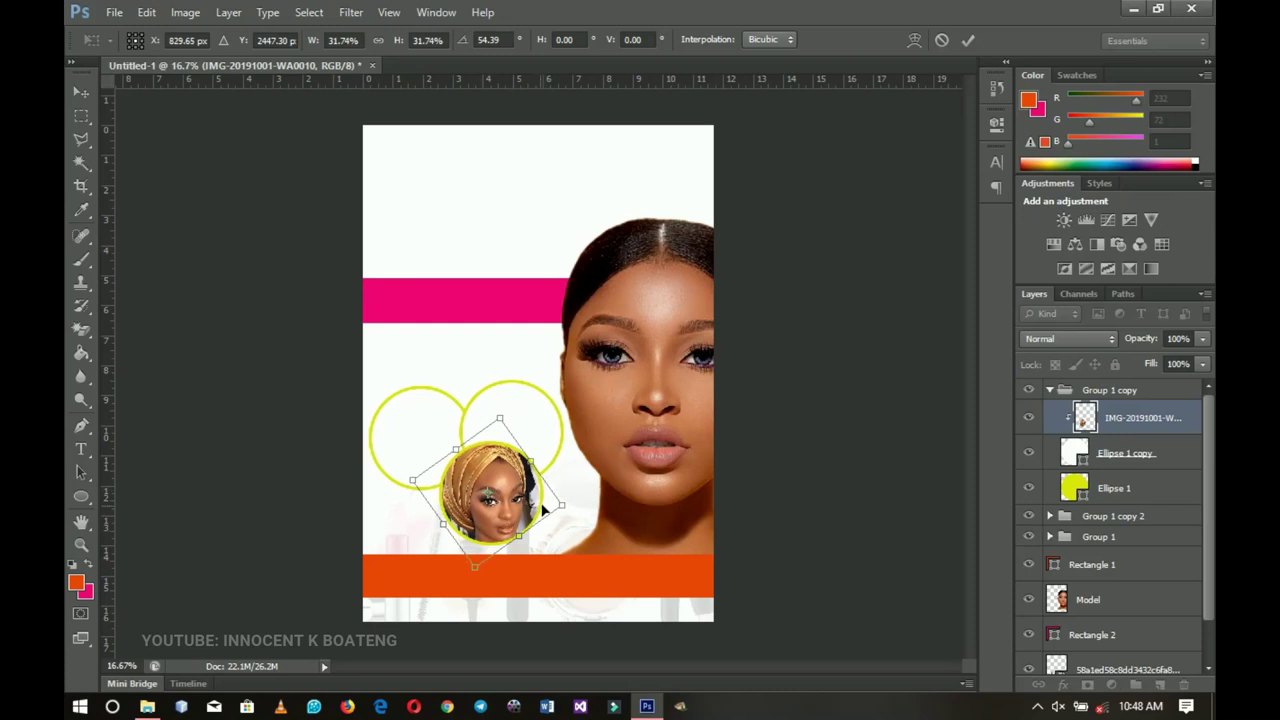
key(Return)
key(z)
click(497, 548)
alt+click(497, 548)
key(v)
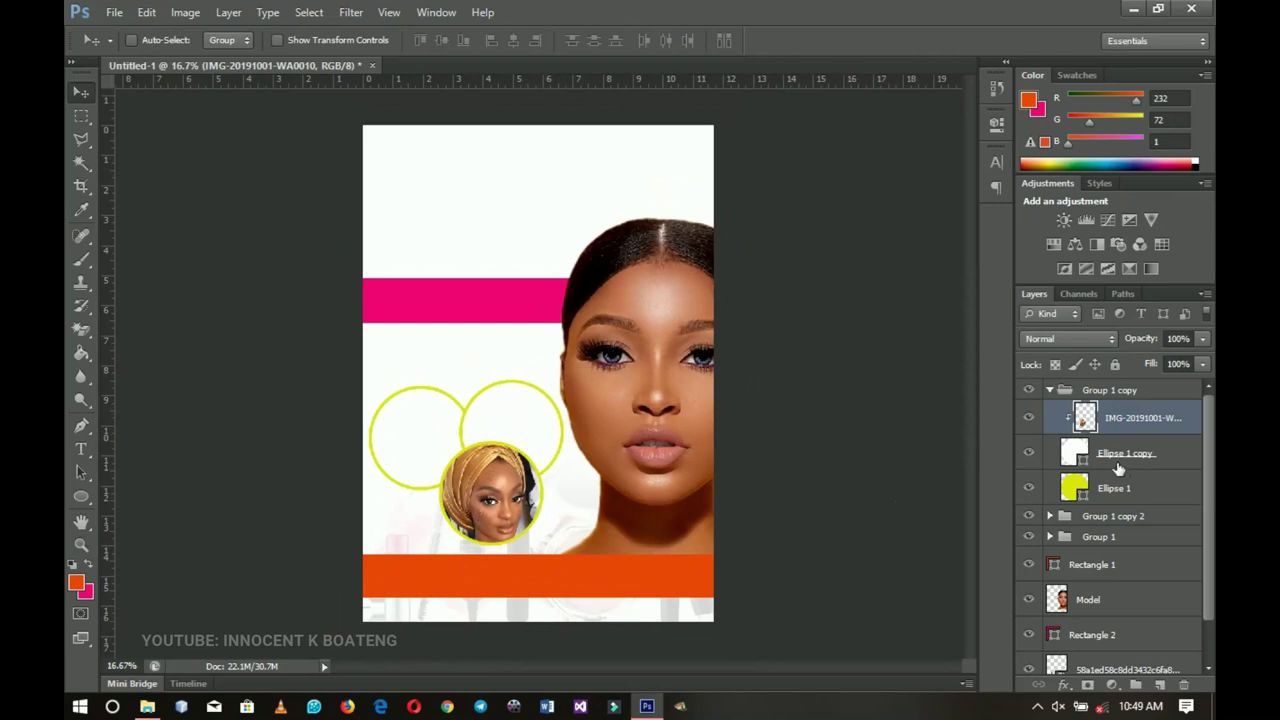
Recolour the ring of the lowest circle from yellow to the brown b1621a, based on the photo's gold headwrap
click(1113, 492)
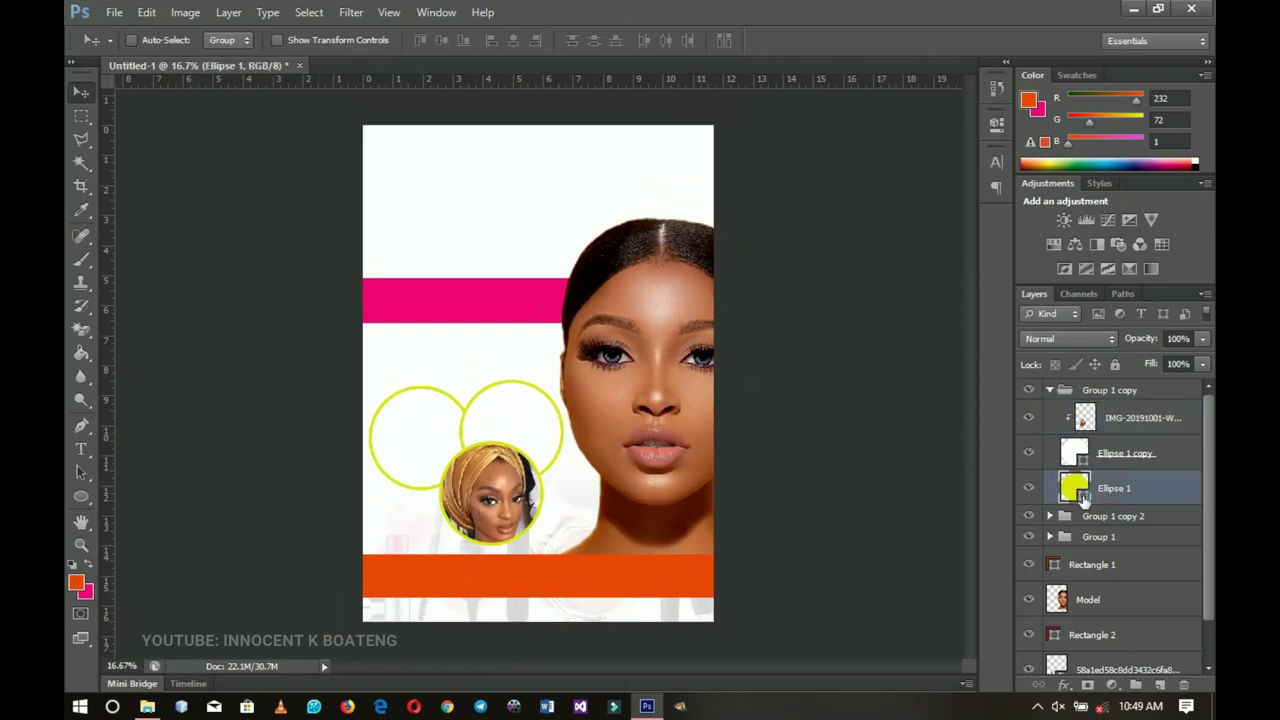
double_click(1076, 490)
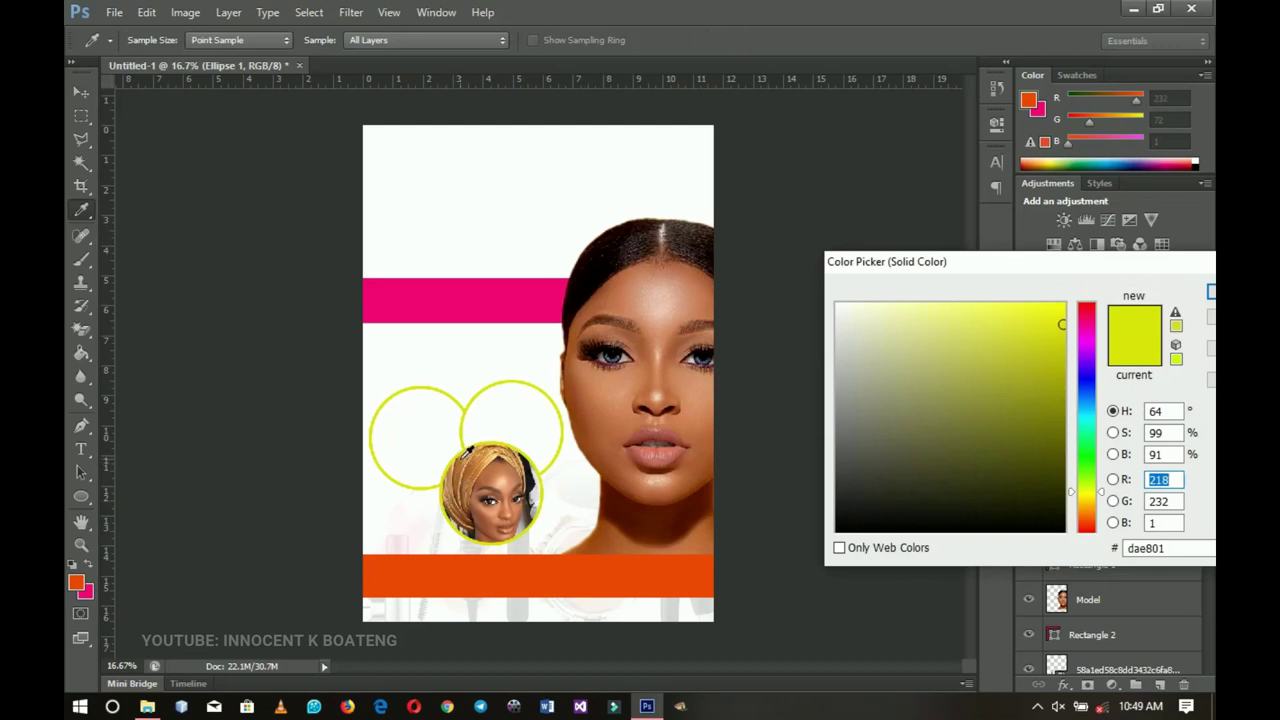
click(468, 452)
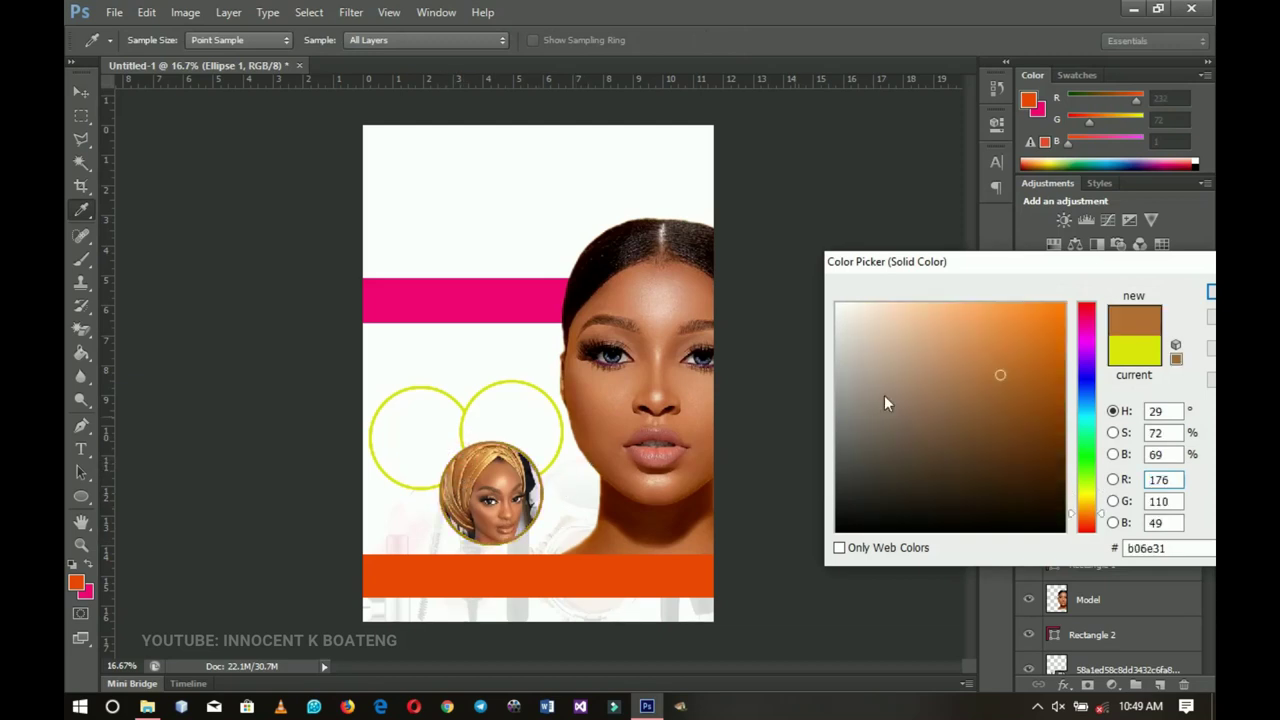
click(1015, 366)
drag(1015, 367, 1032, 373)
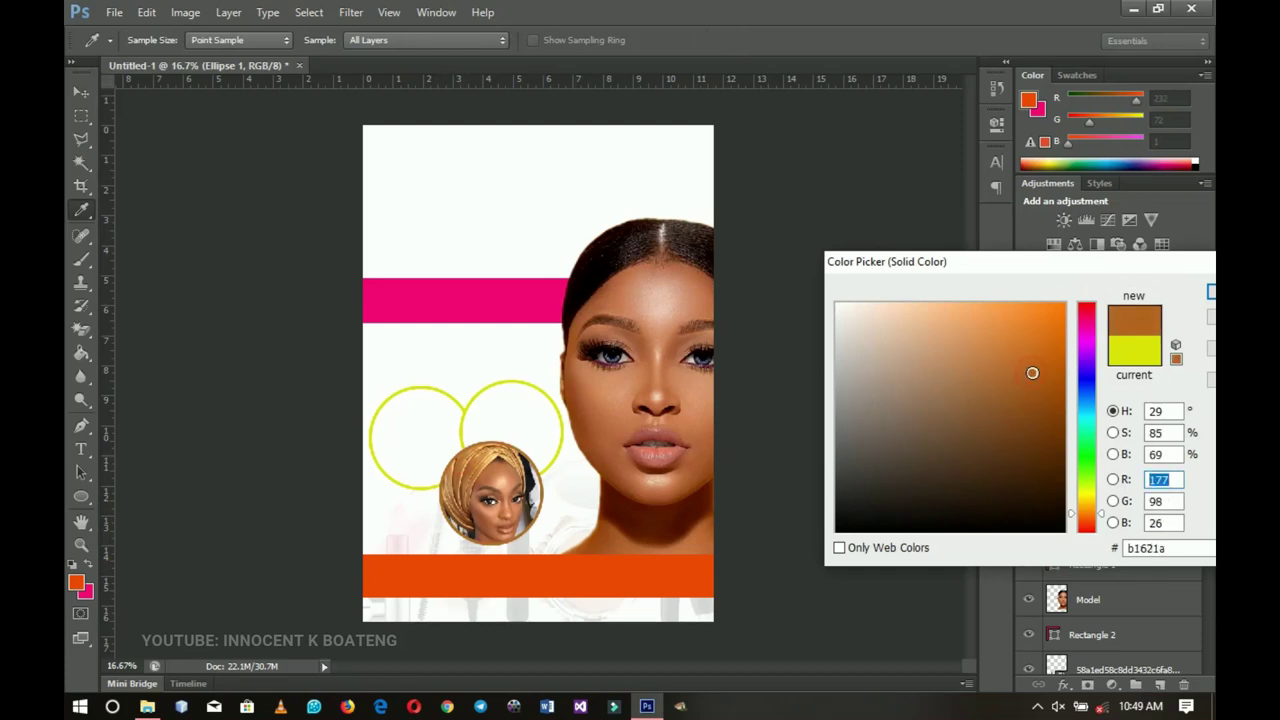
click(1211, 293)
click(1058, 391)
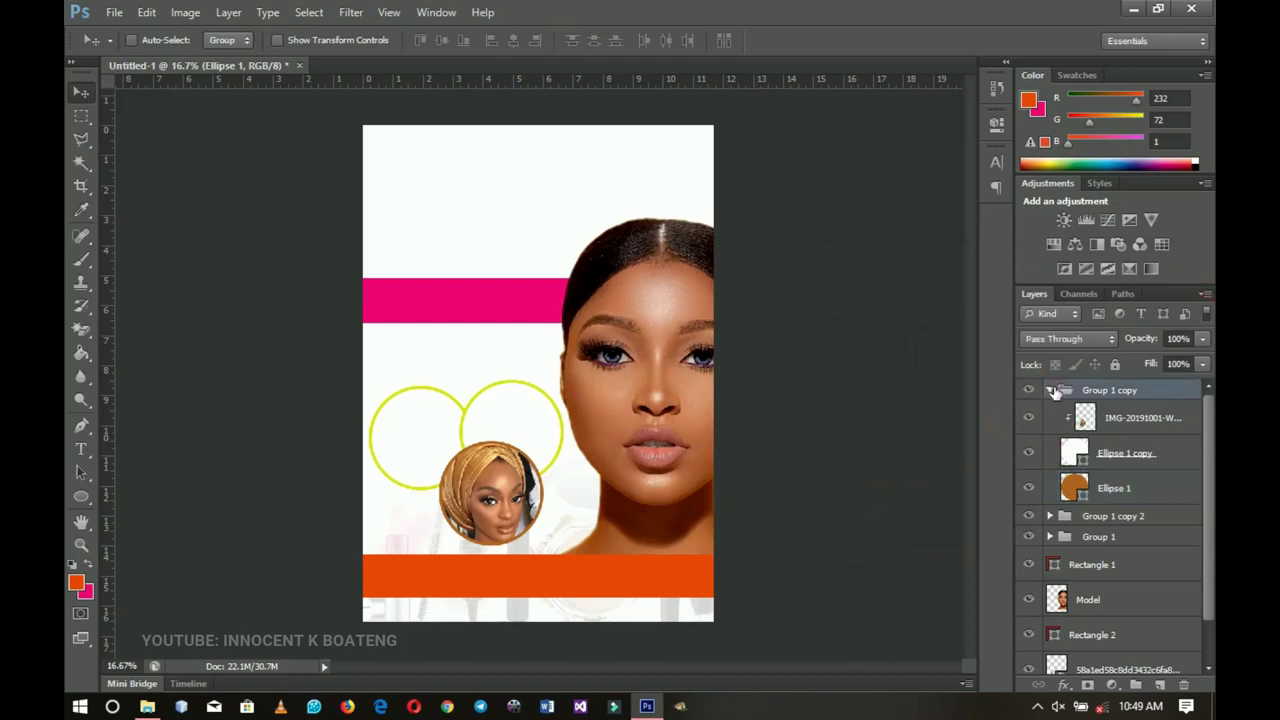
click(1050, 390)
Place the photo of the woman with the pink hair flower above the white circle in Group 1 copy 2
click(1050, 411)
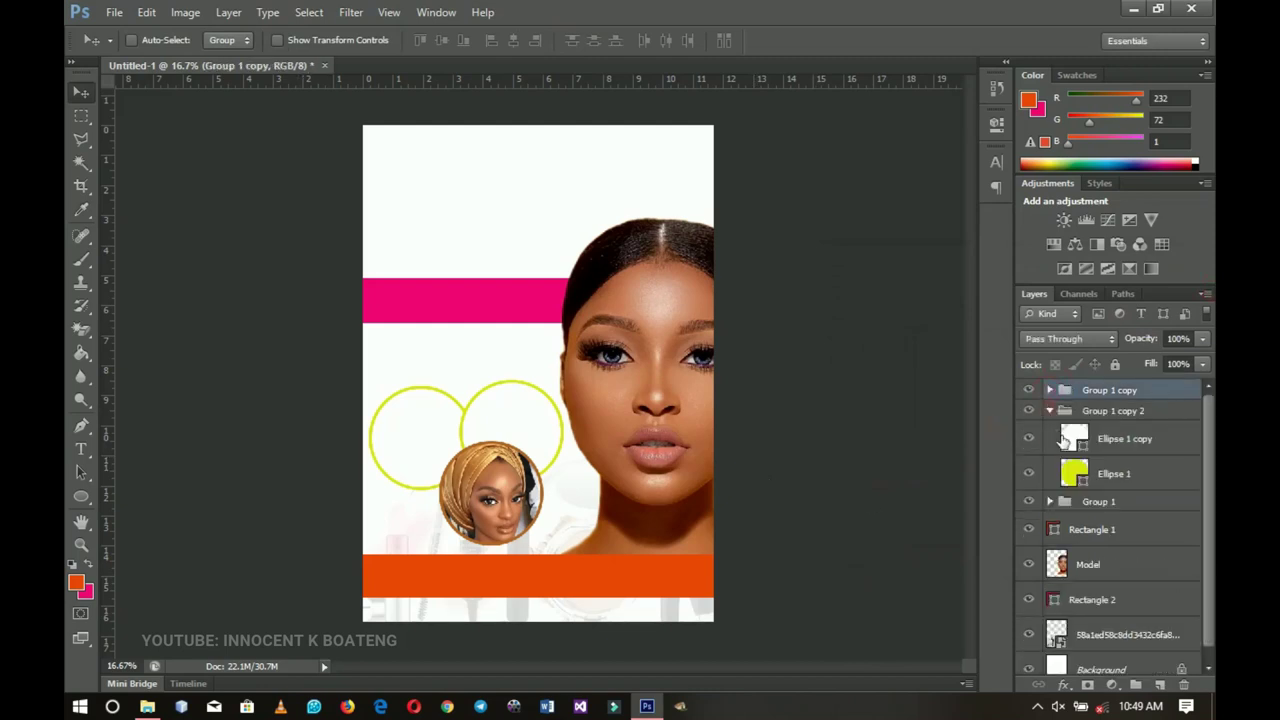
click(1116, 444)
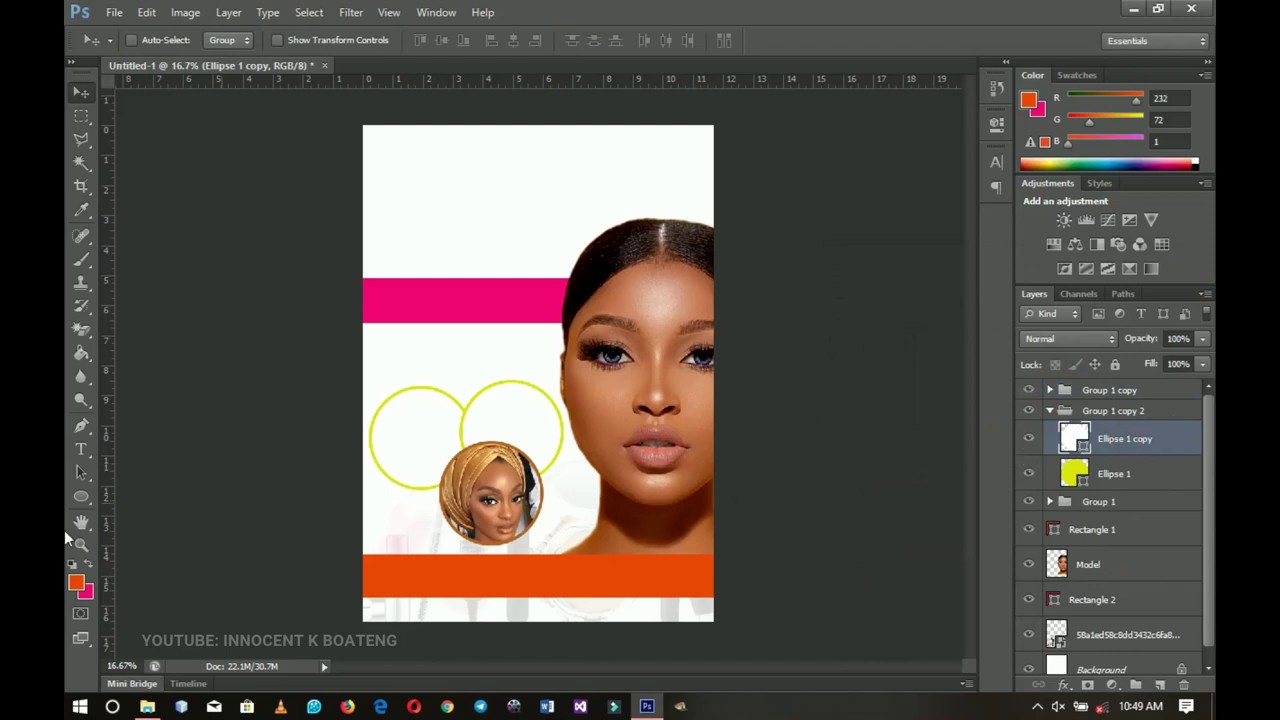
click(140, 707)
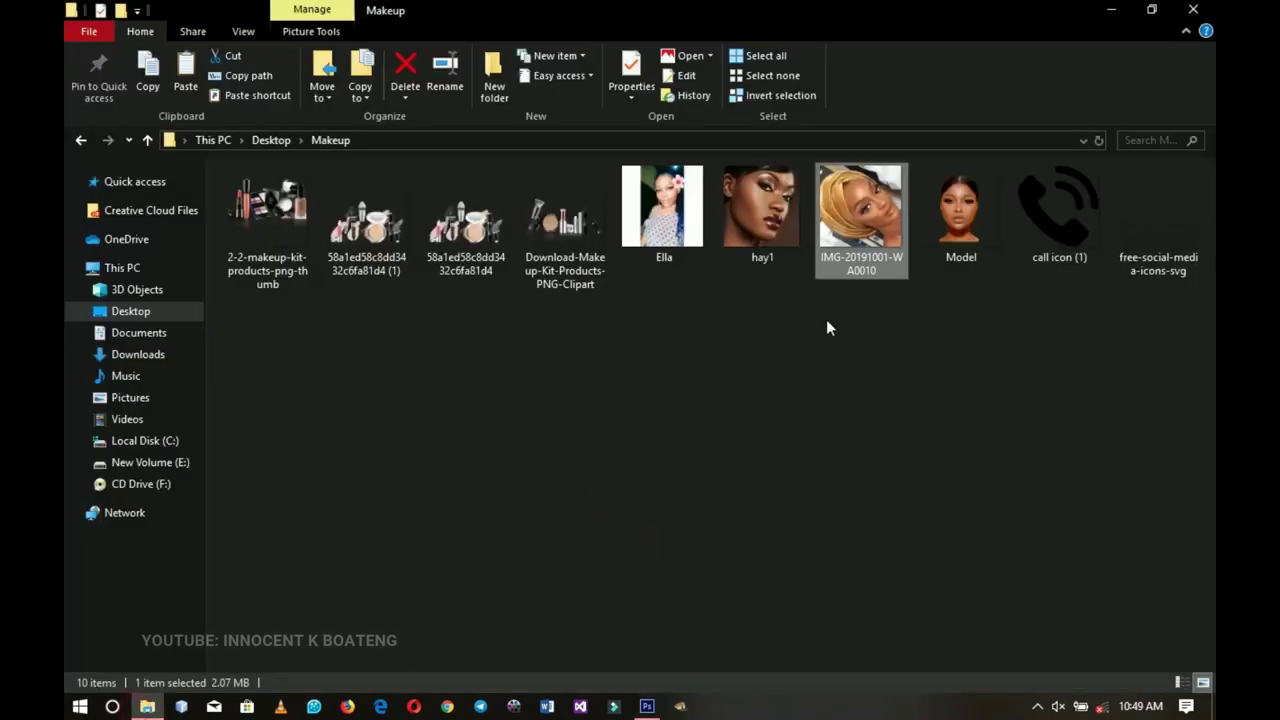
drag(660, 235, 637, 471)
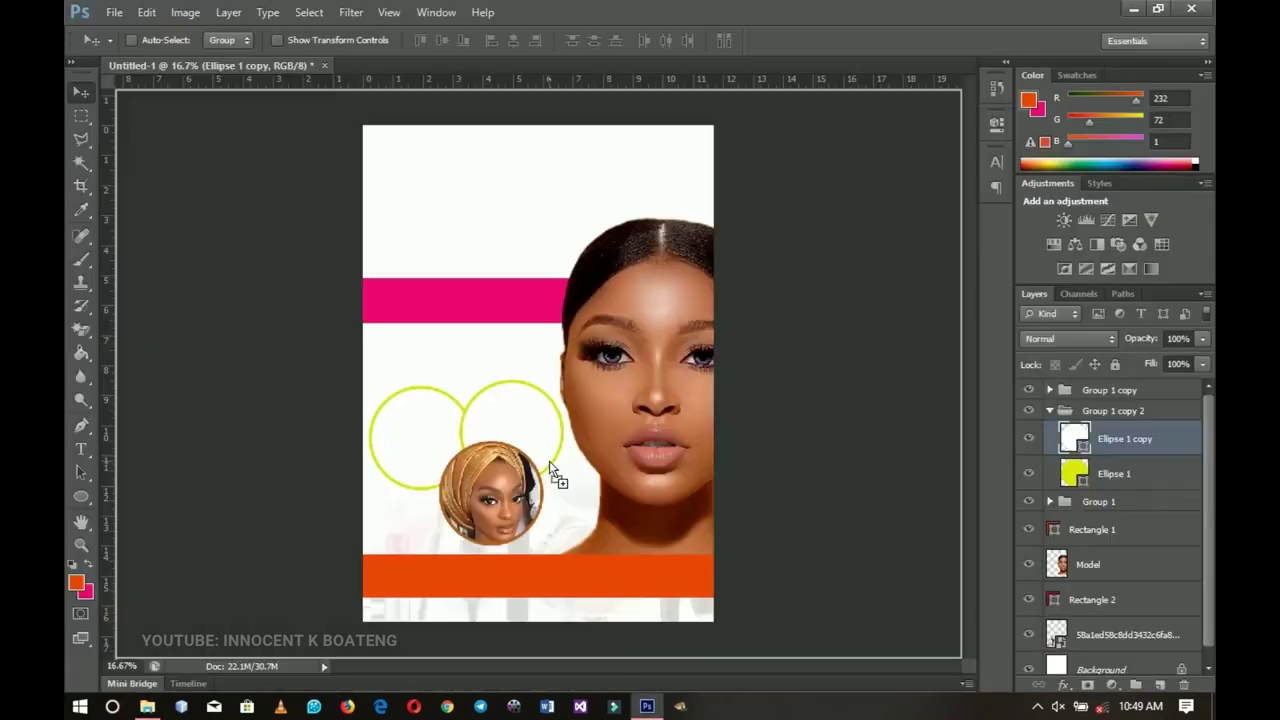
drag(549, 469, 551, 471)
key(Return)
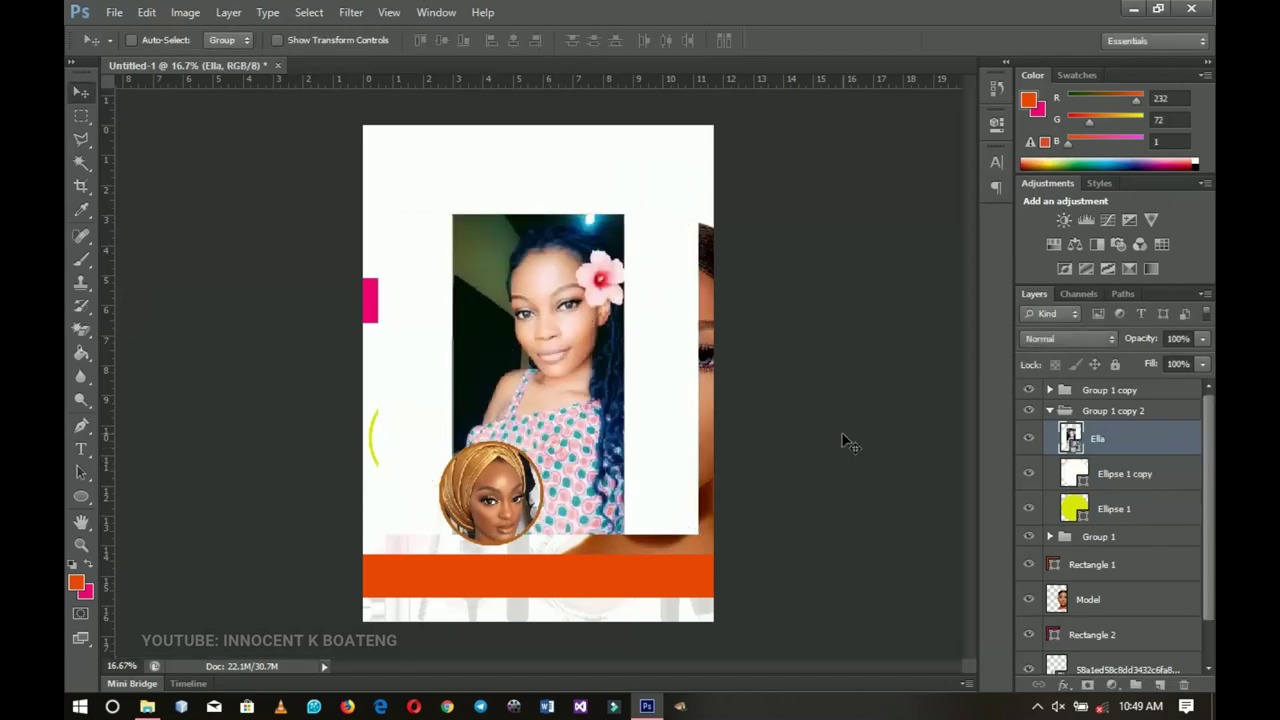
Rasterize the placed flower-hair photo and clip it to the white circle beneath it
right_click(1127, 434)
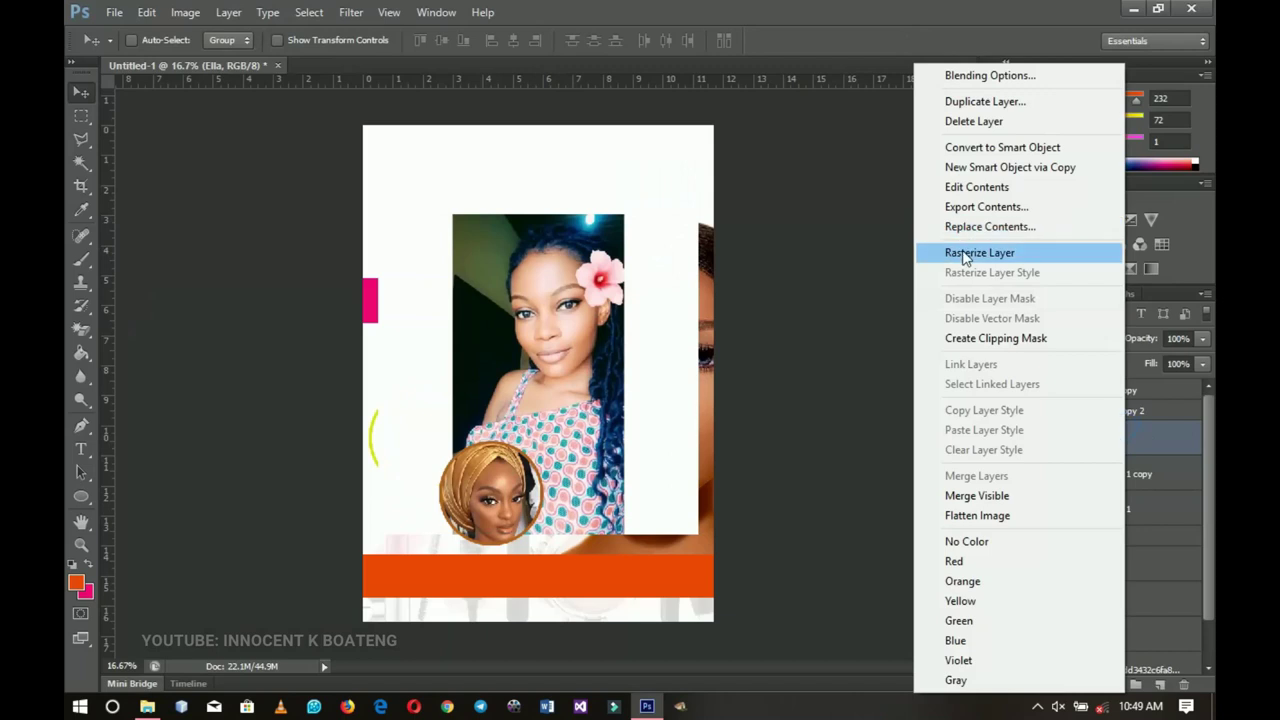
click(960, 250)
right_click(1120, 443)
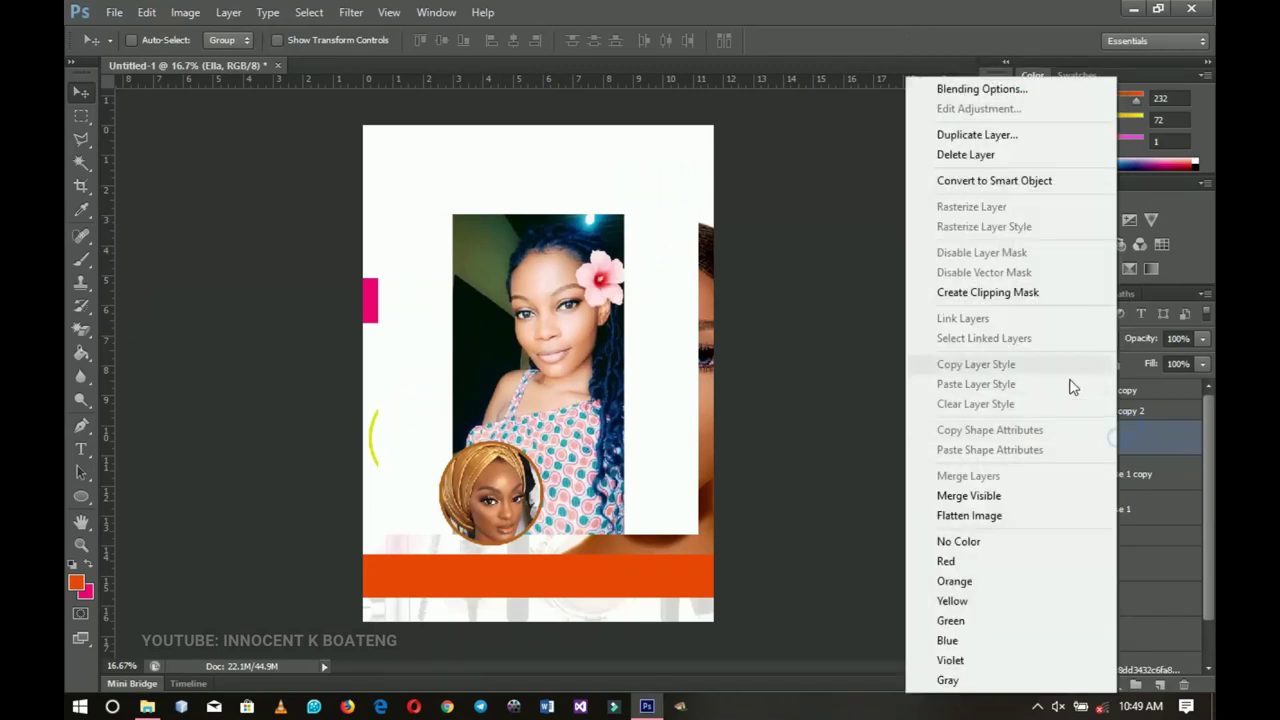
click(975, 289)
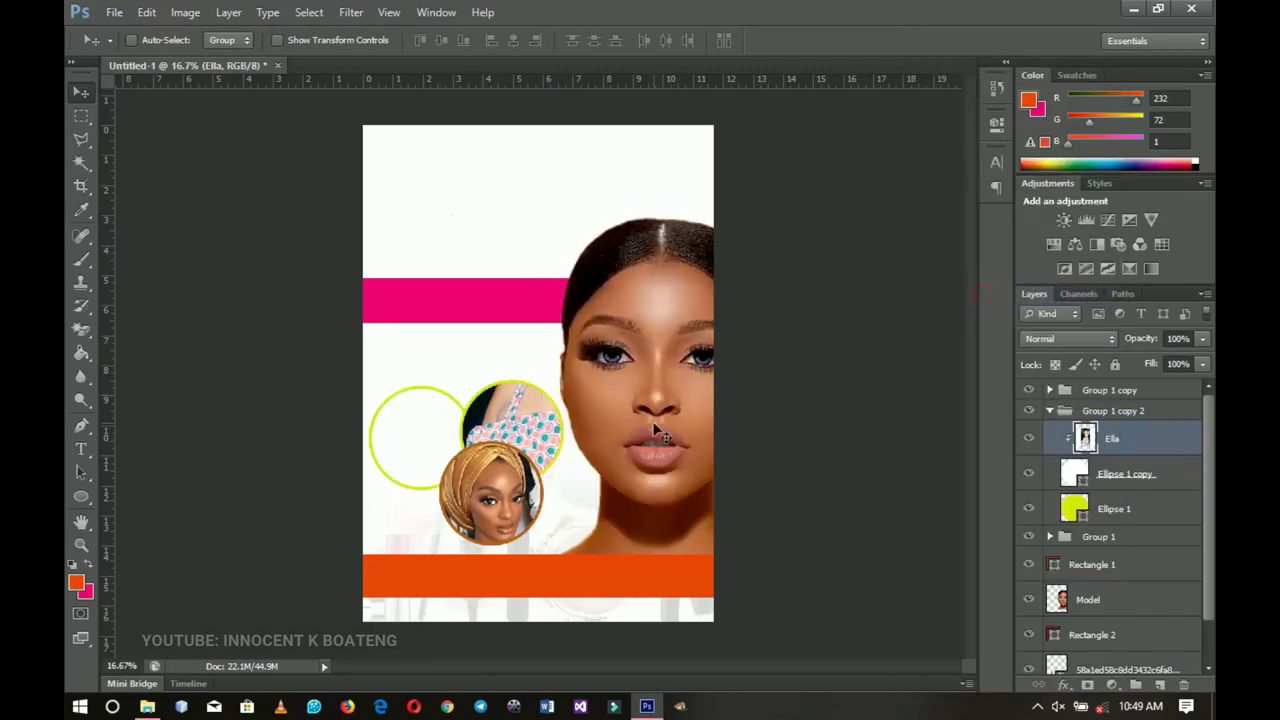
Scale down the clipped flower-hair photo and position it so the face fits inside the circle nearest the model
key(ctrl+t)
drag(703, 215, 588, 518)
mouse_move(556, 472)
mouse_down()
mouse_move(557, 488)
mouse_move(556, 477)
mouse_up()
key(Return)
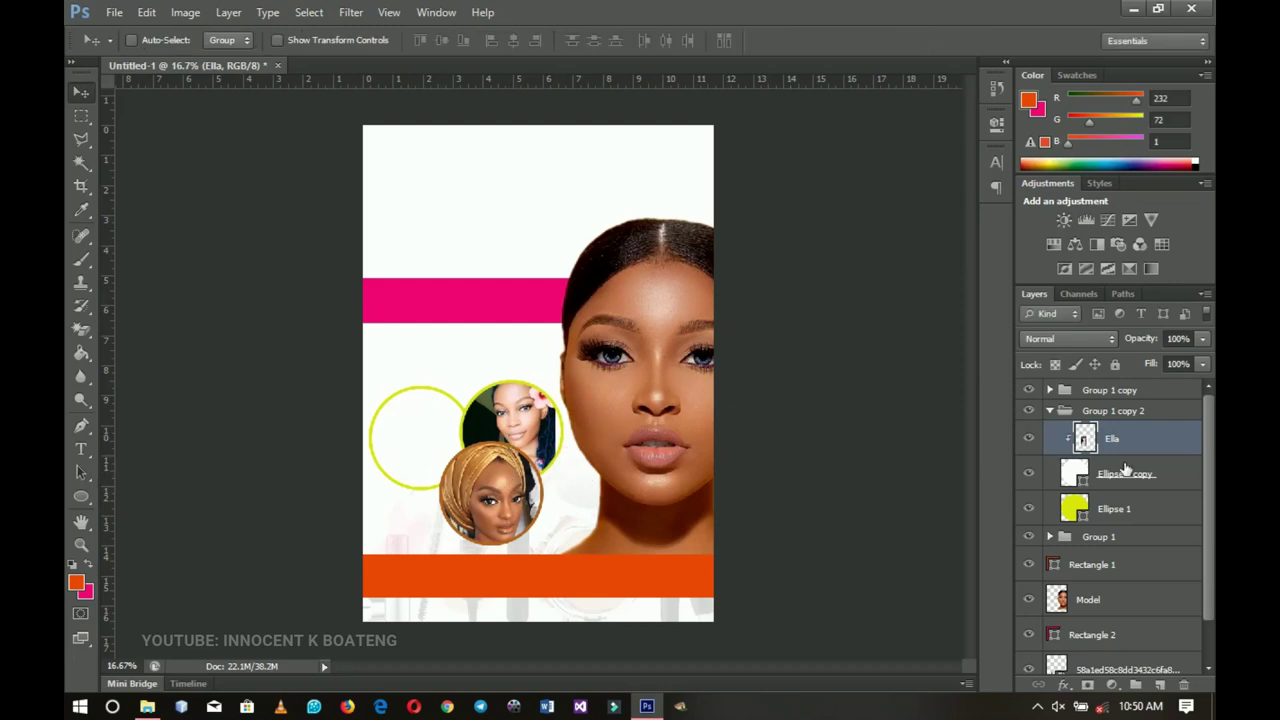
Recolour the ring in Group 1 copy 2 to the red-pink e6474f sampled from the photo's flower
click(1114, 512)
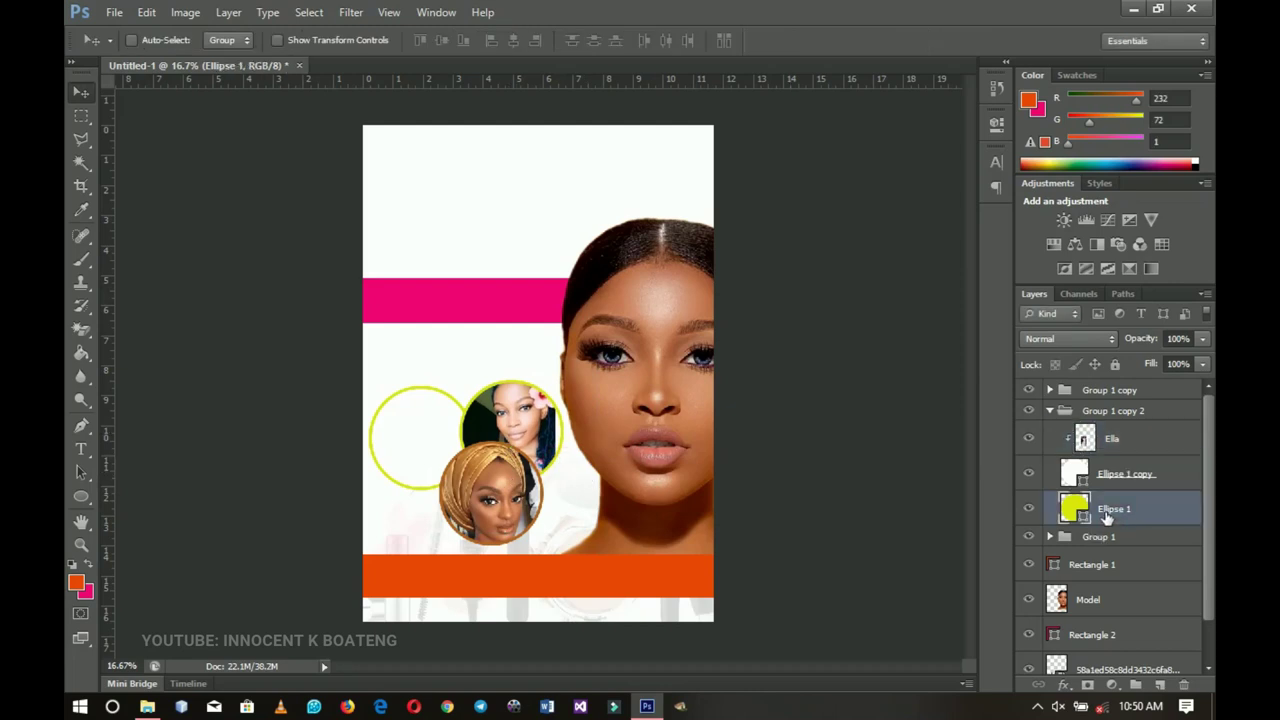
double_click(1075, 512)
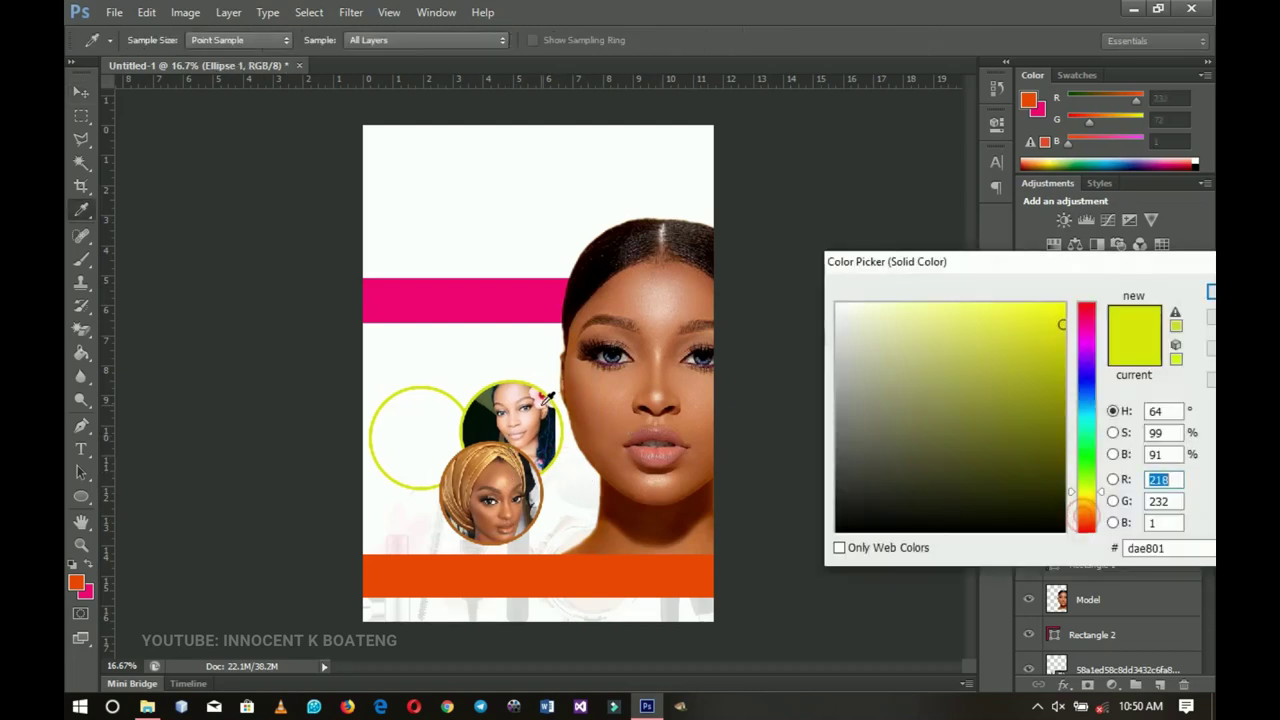
click(543, 396)
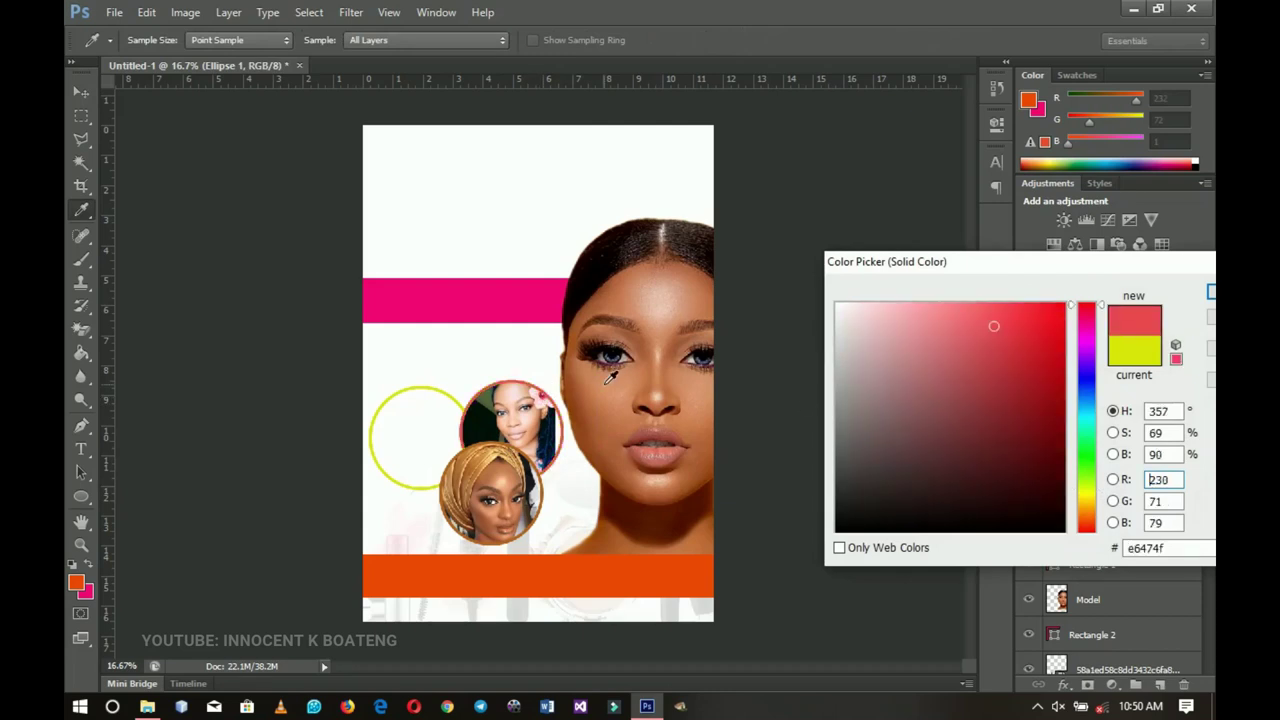
click(1210, 304)
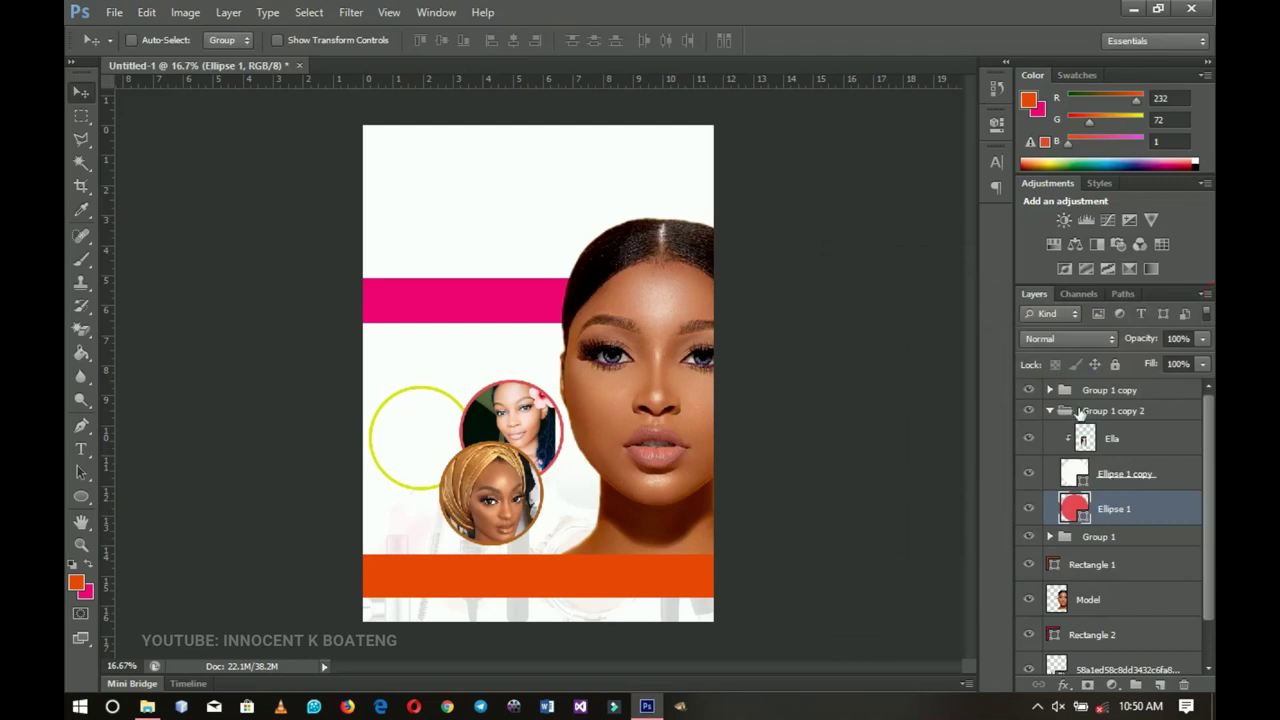
Place the hay1 photo clipped to the white circle in Group 1, and scale it to about 82% to fit the face
click(1051, 411)
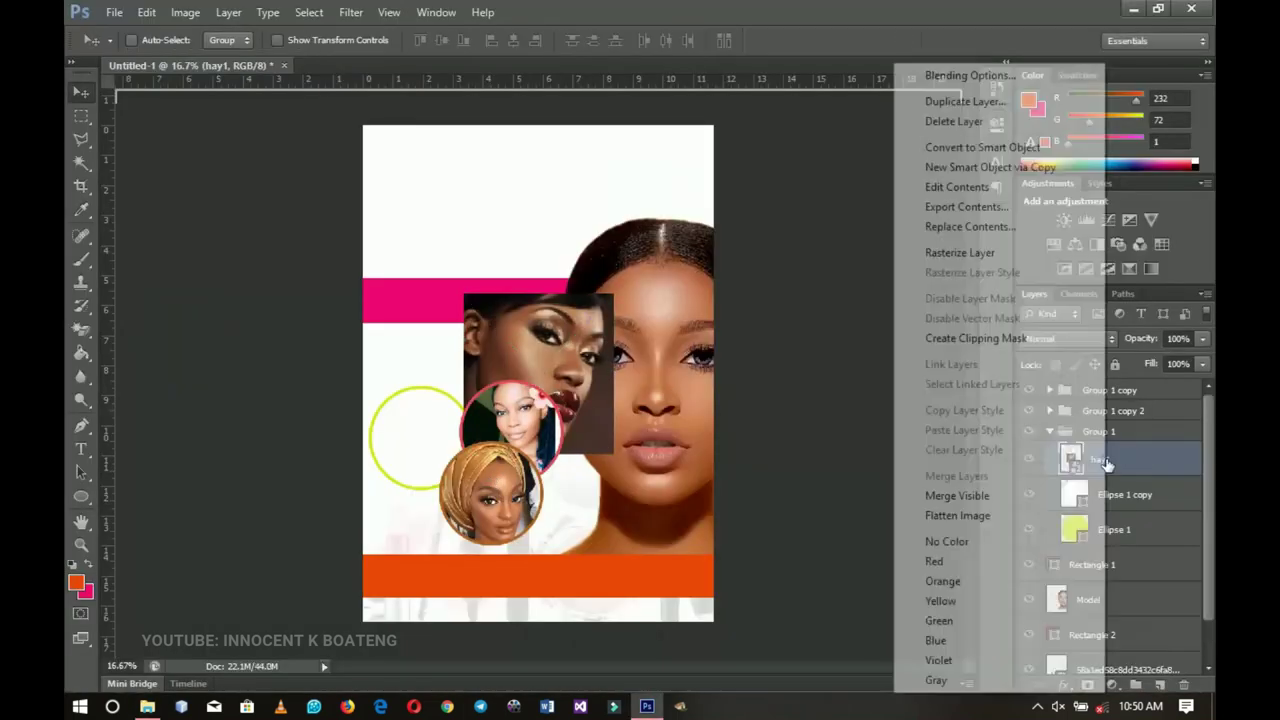
click(962, 360)
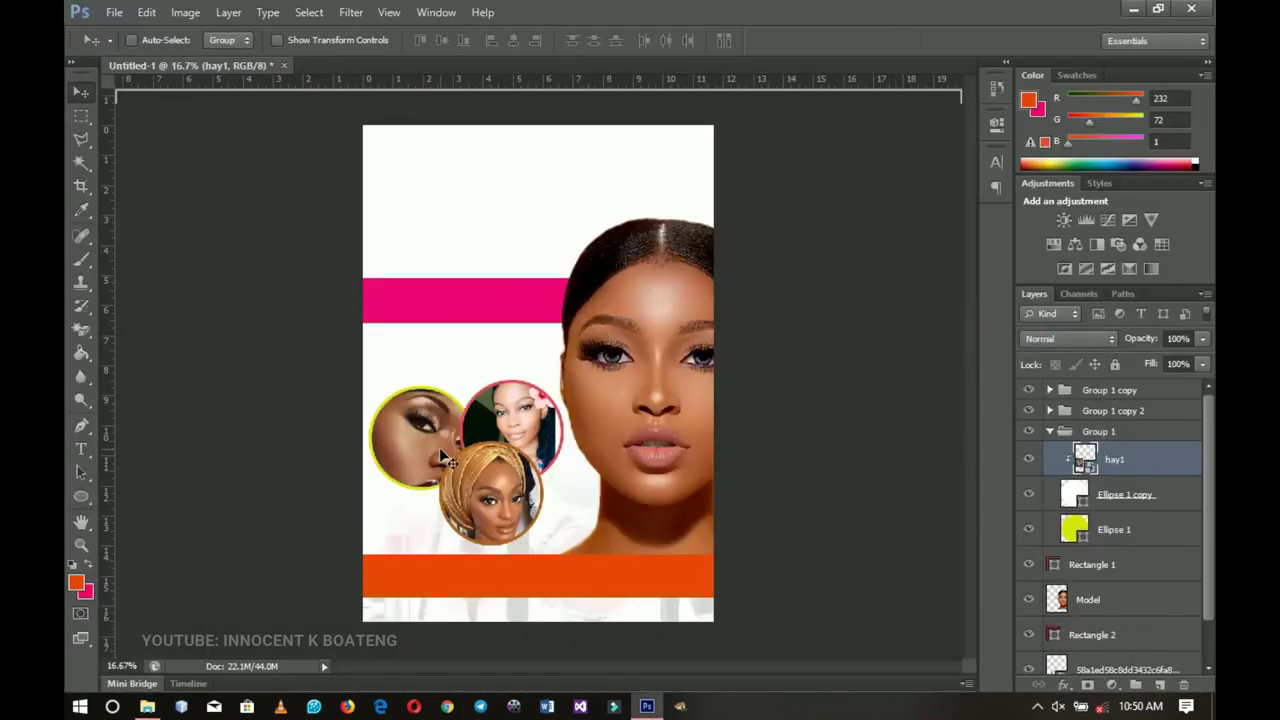
key(ctrl+t)
drag(486, 380, 478, 396)
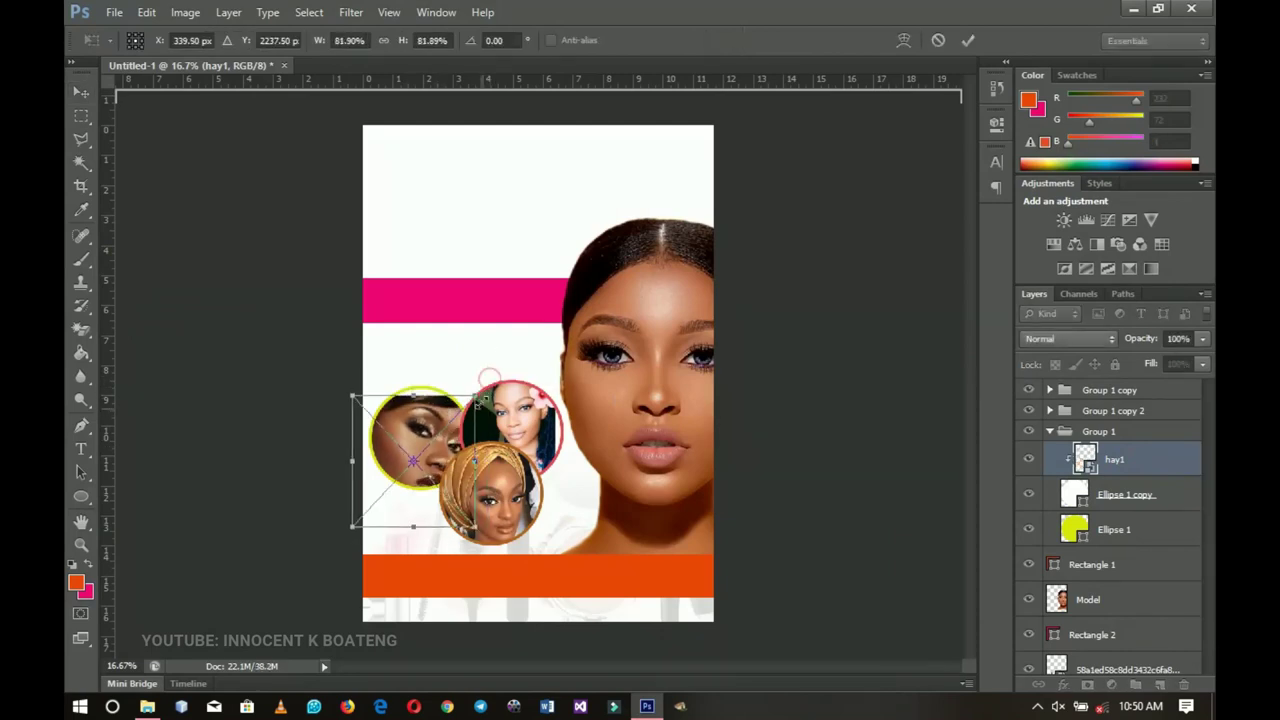
drag(463, 455, 456, 438)
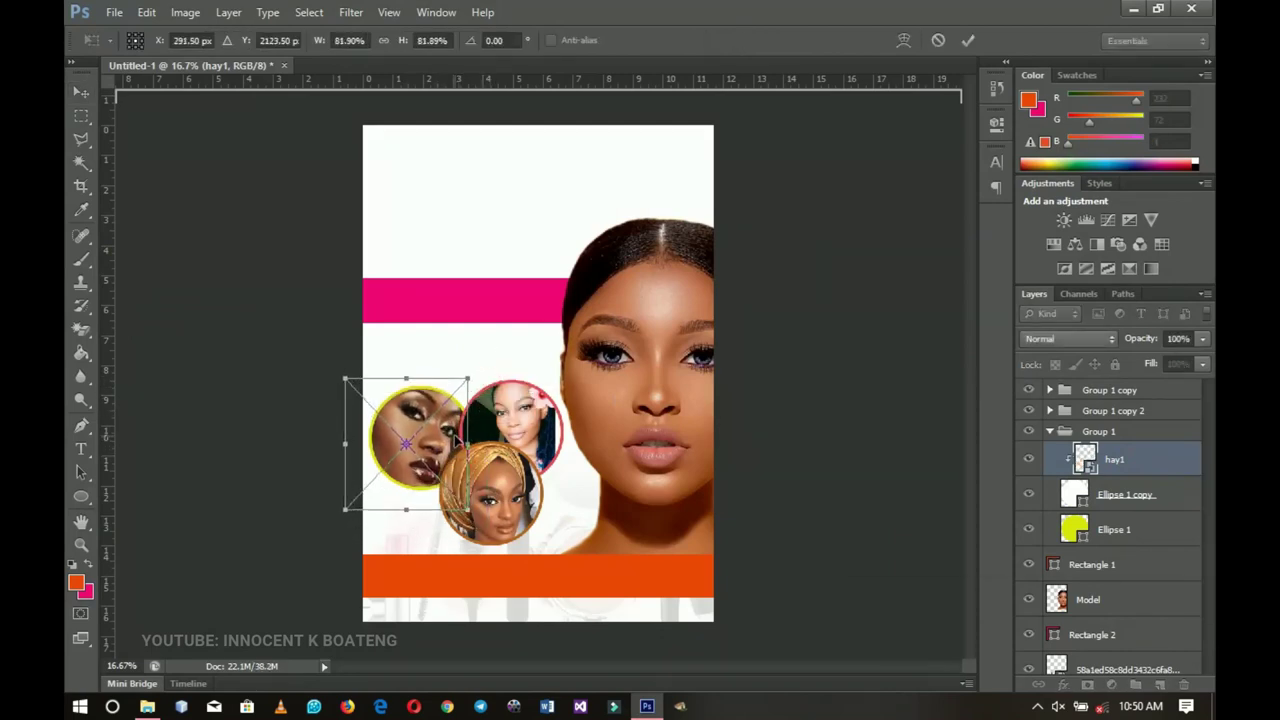
key(Return)
Recolour the yellow ring in Group 1 to the dark brown 451914
click(1080, 535)
double_click(1084, 535)
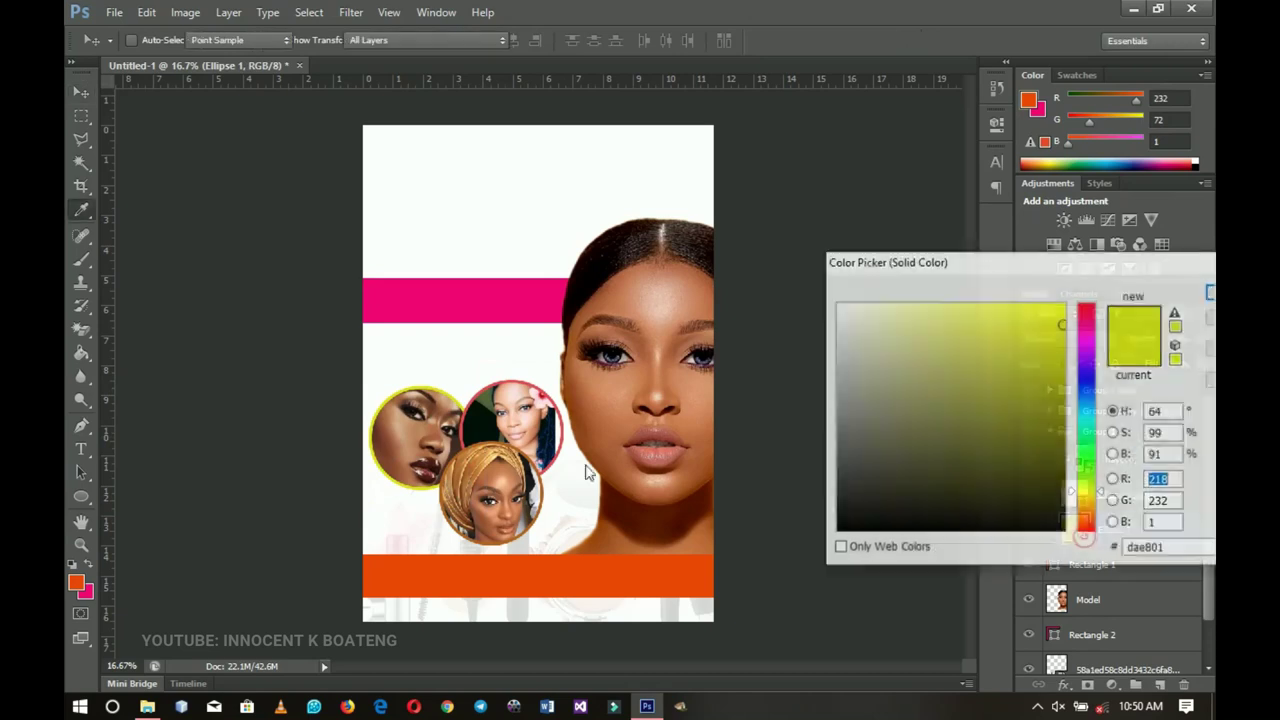
click(697, 462)
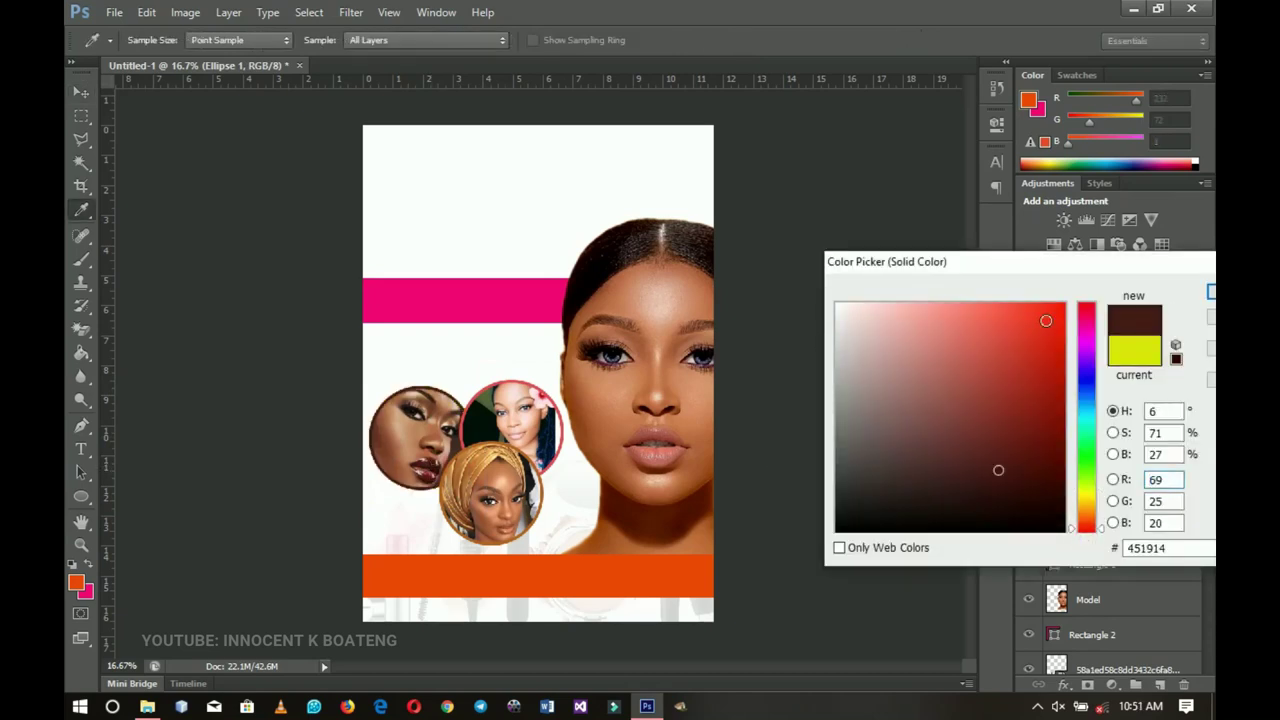
click(1211, 291)
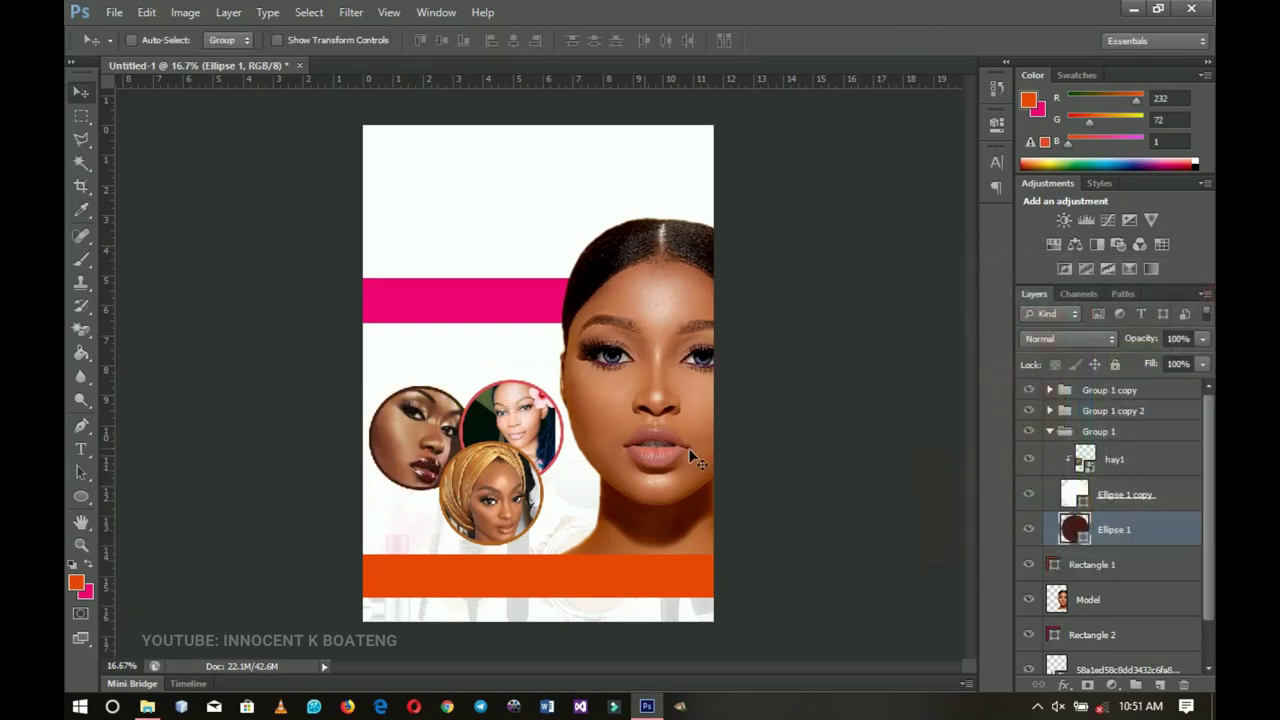
Move all three circle groups together slightly down and toward the page's left edge
click(1050, 431)
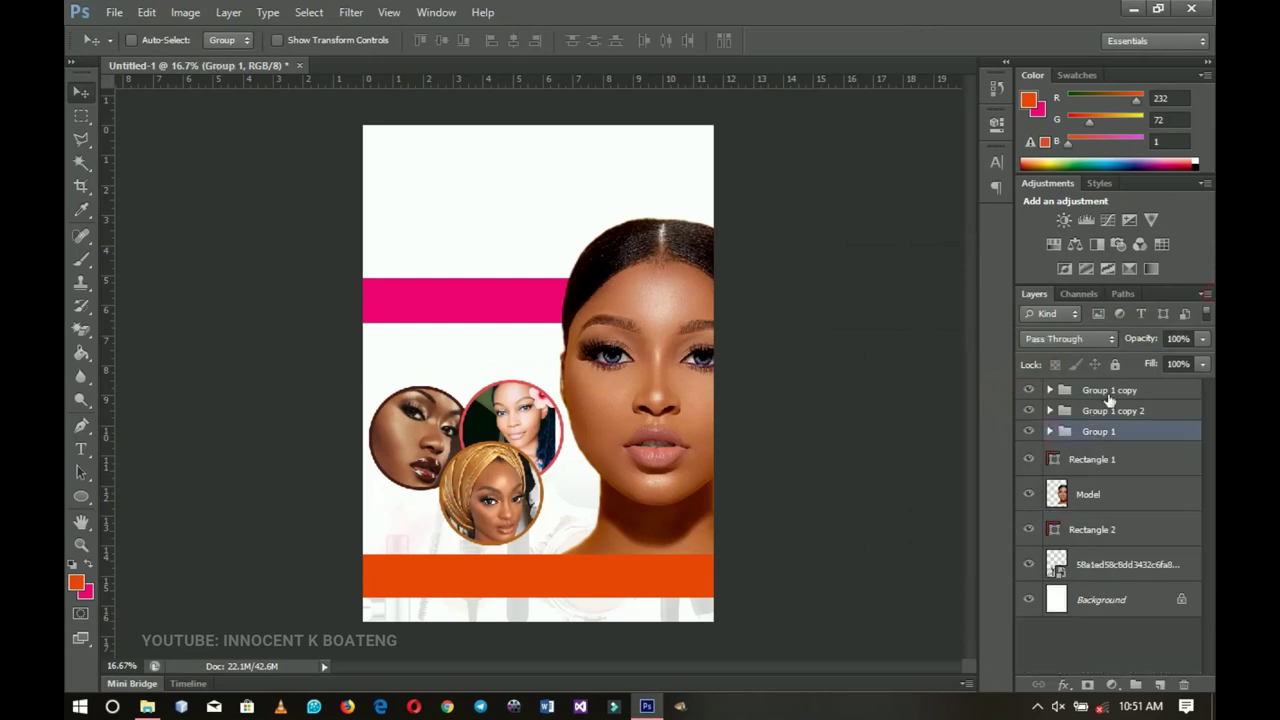
shift+click(1108, 391)
drag(525, 450, 524, 452)
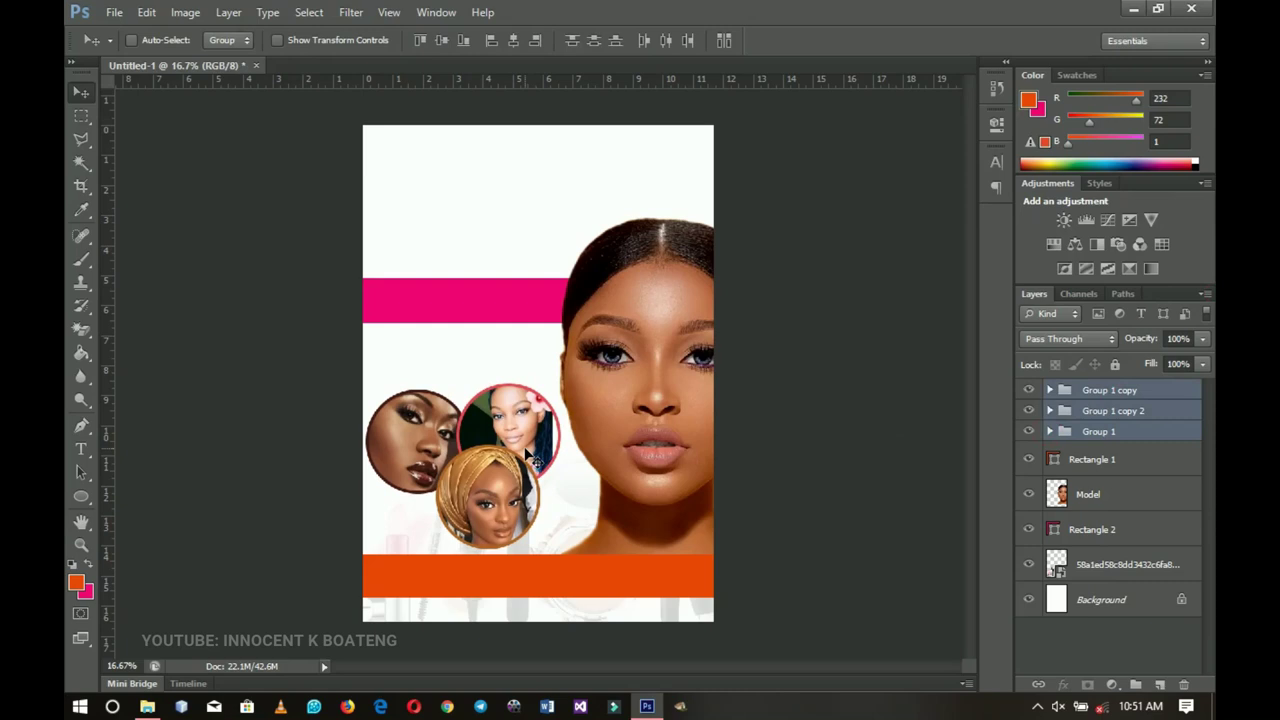
Add the headline "Fosuah" in Arial Bold, 190 pt, with the pink f30375 sampled from the band, and position it near the page's top edge
click(1124, 394)
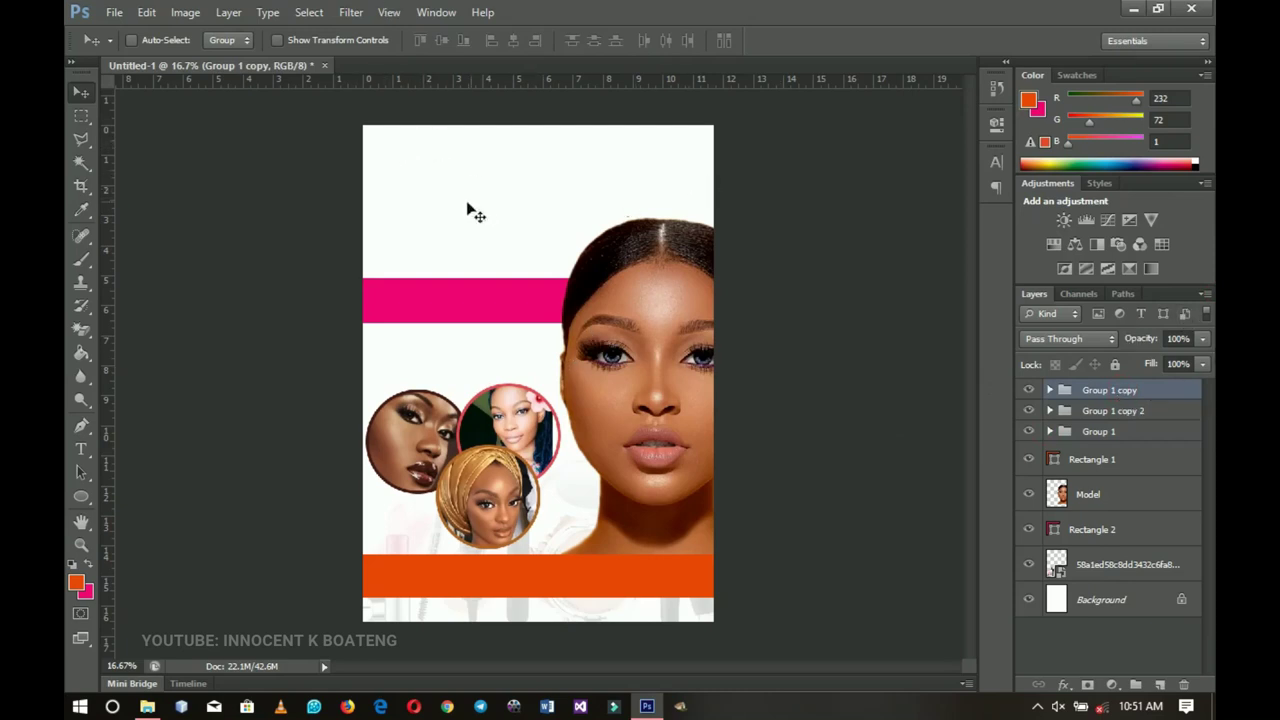
key(t)
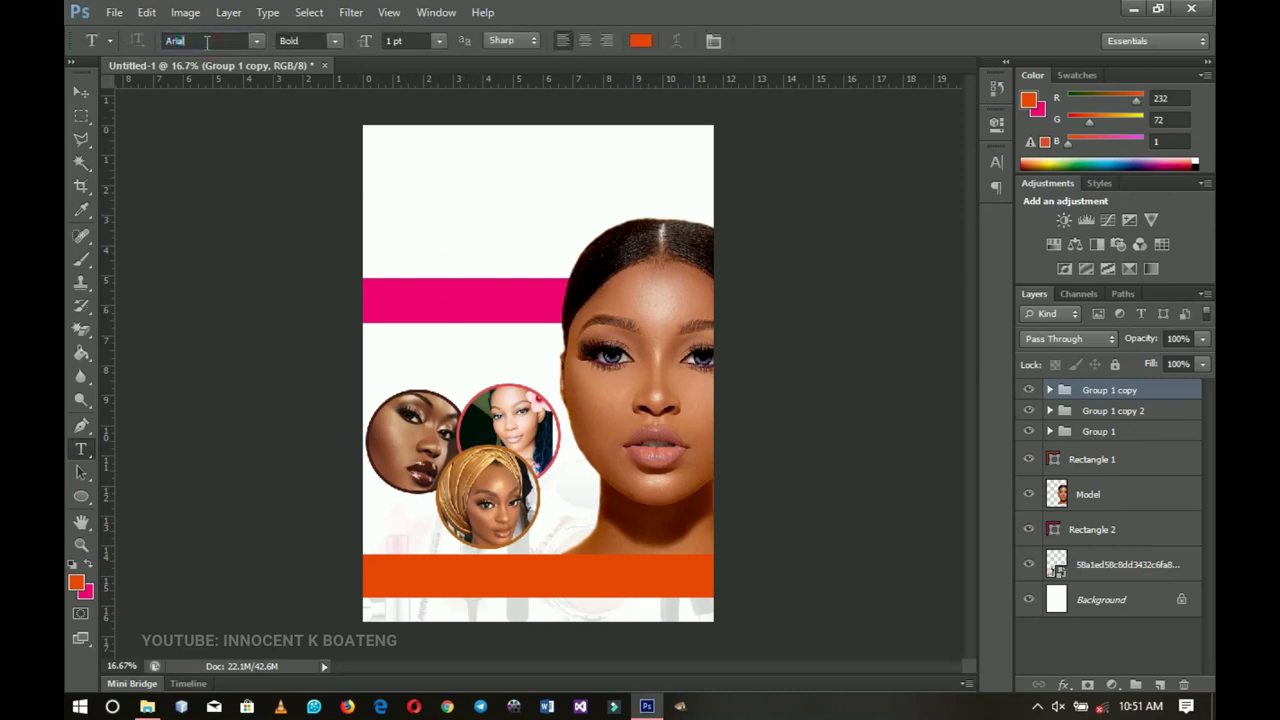
click(412, 179)
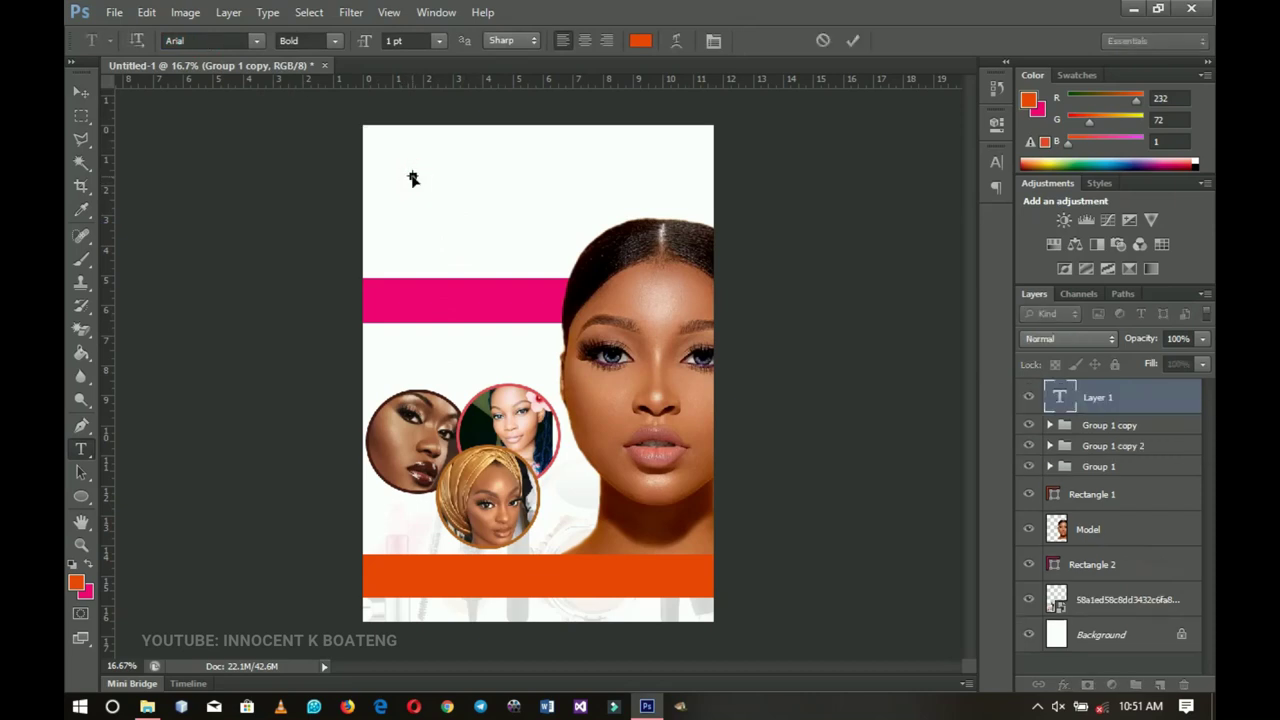
click(640, 42)
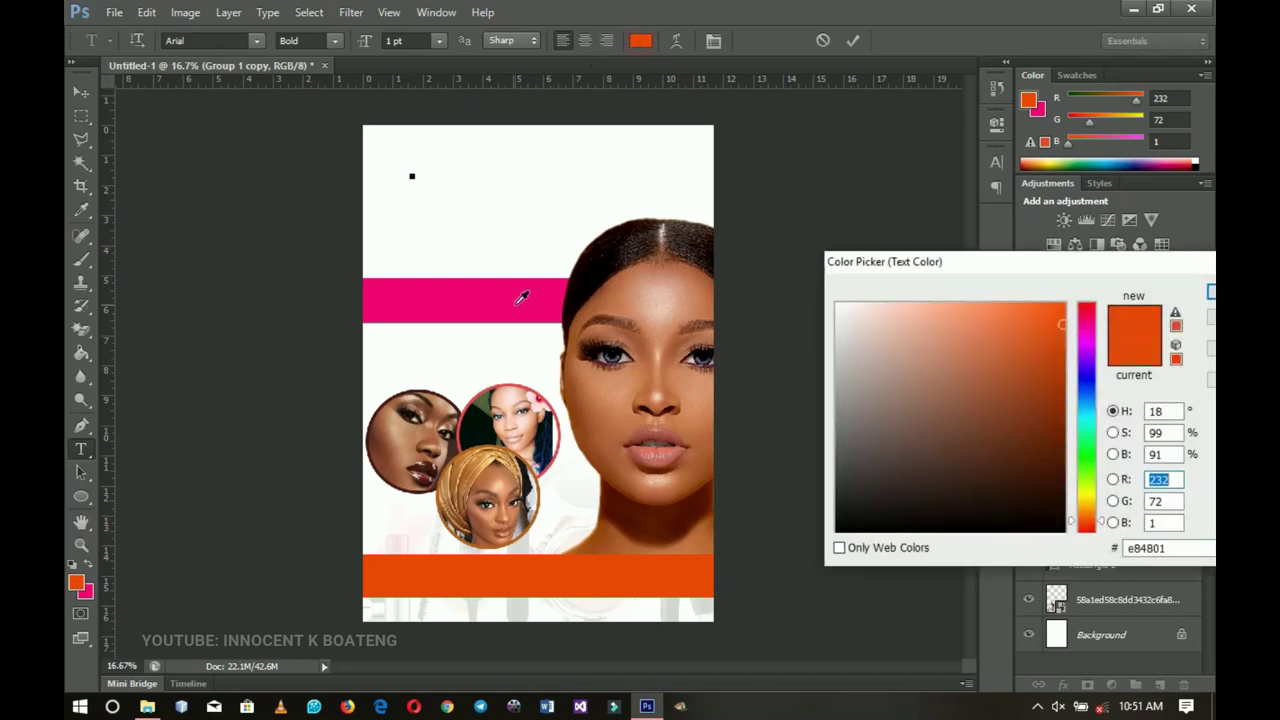
click(521, 294)
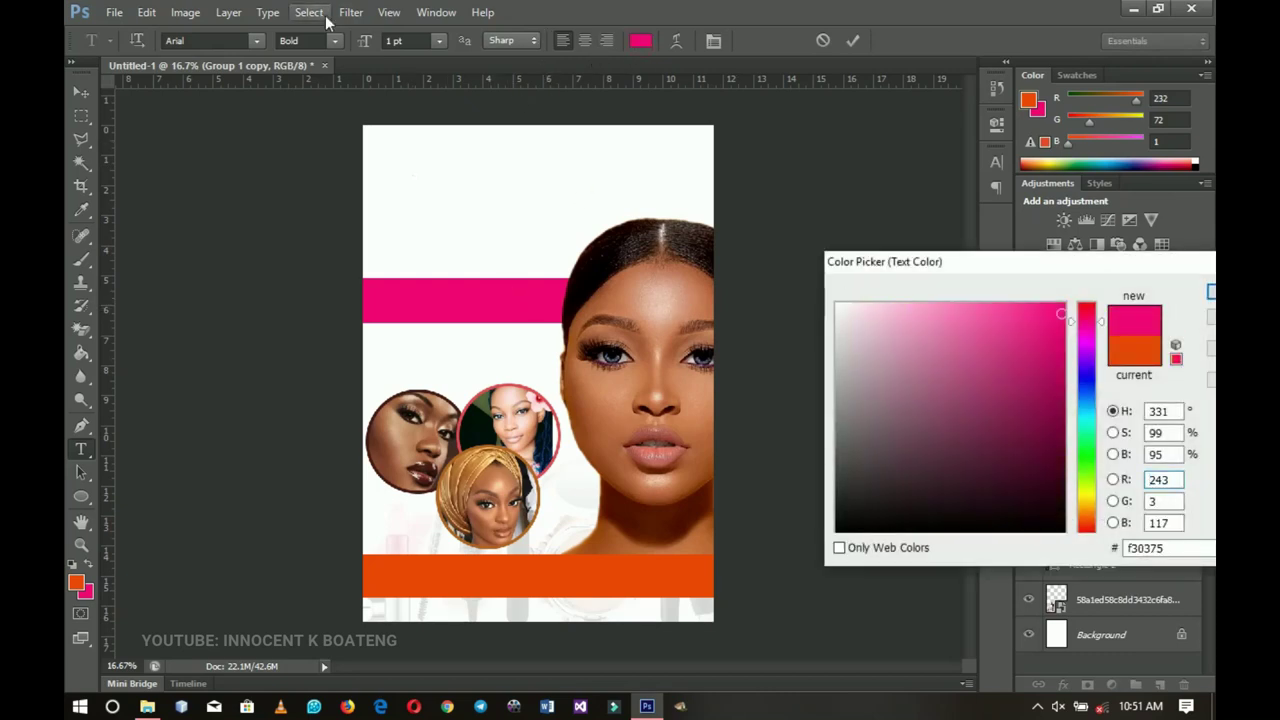
click(1208, 292)
drag(364, 40, 492, 50)
drag(377, 43, 408, 45)
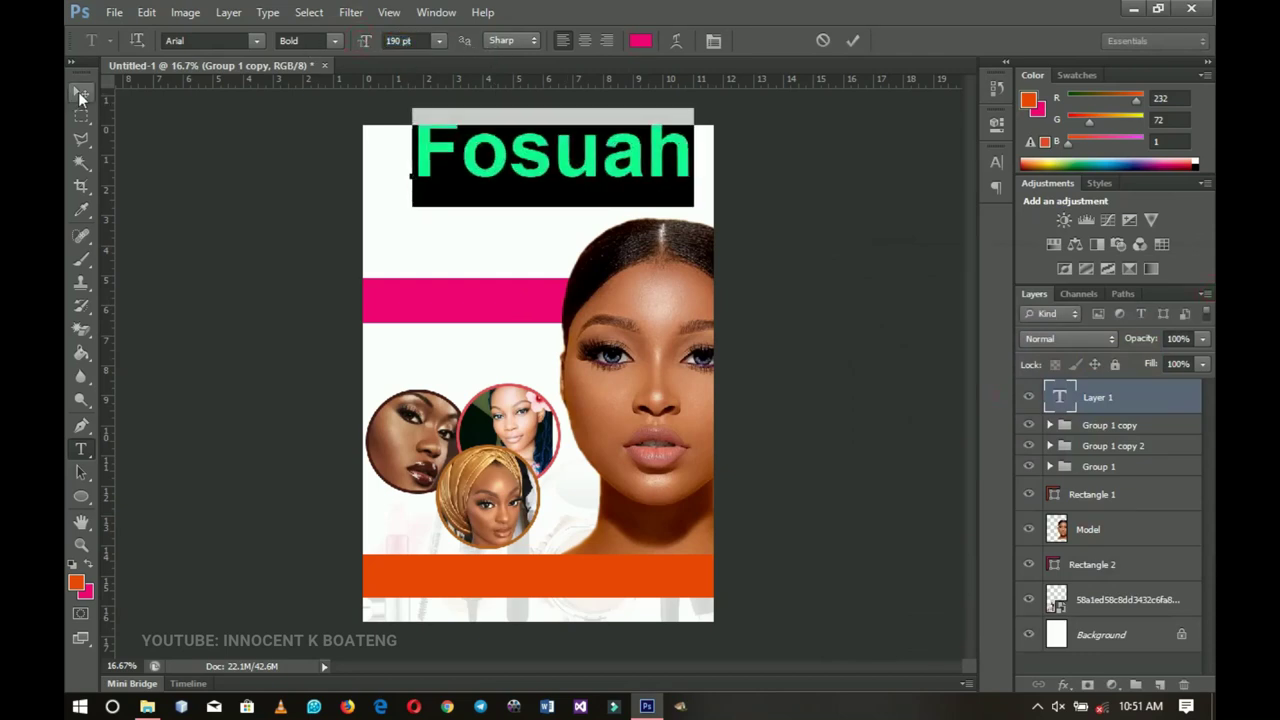
click(78, 91)
drag(686, 223, 598, 180)
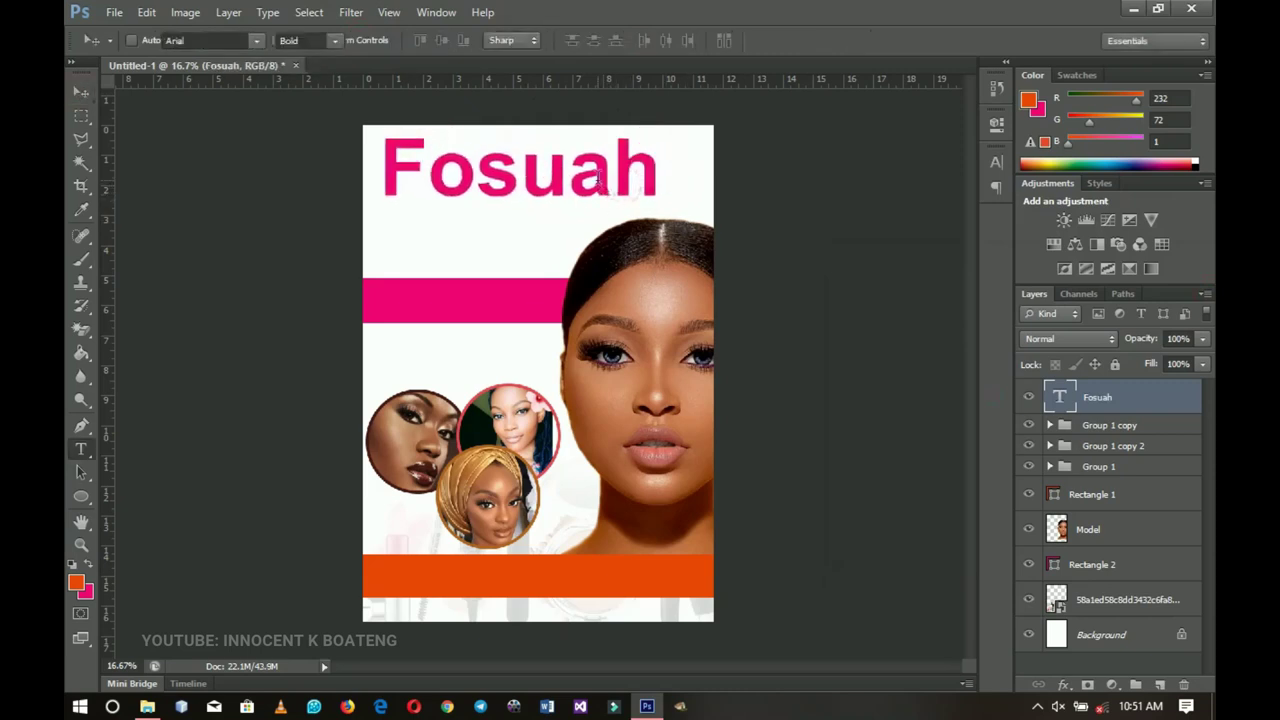
Change the headline text to "Fosuah's" and set its character tracking to -100
double_click(599, 179)
click(640, 157)
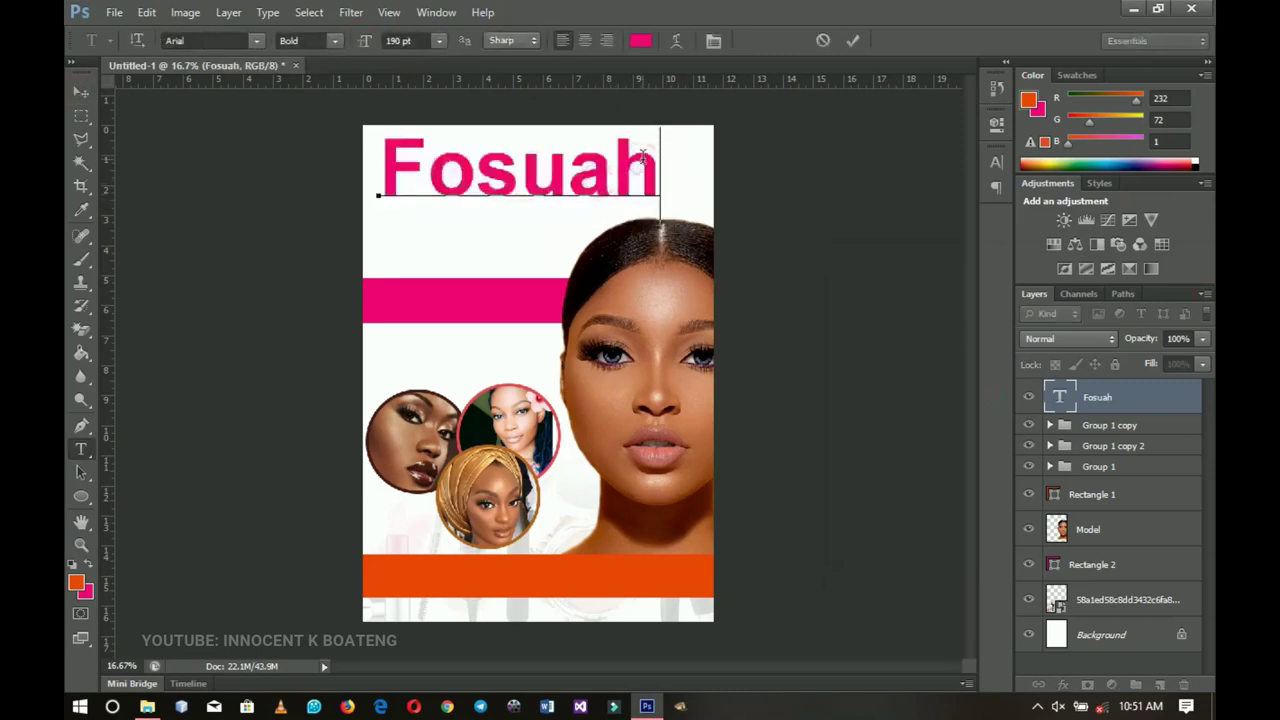
text('s)
double_click(613, 180)
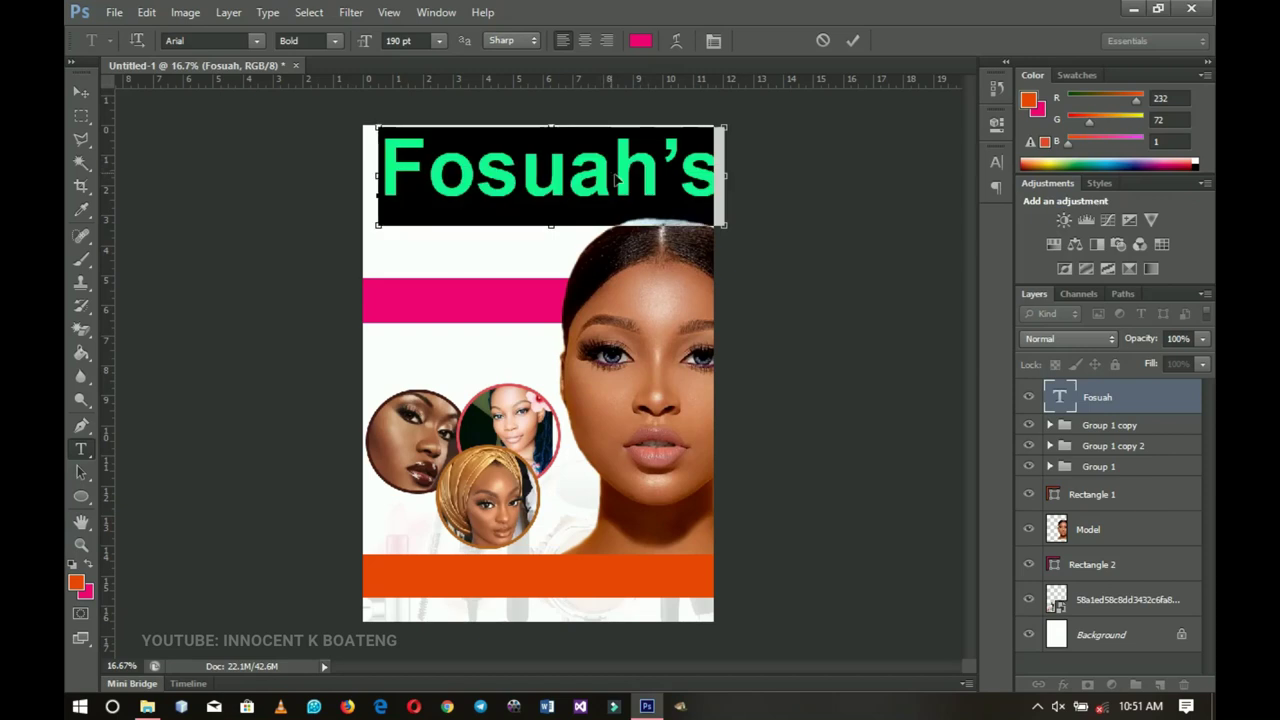
click(713, 44)
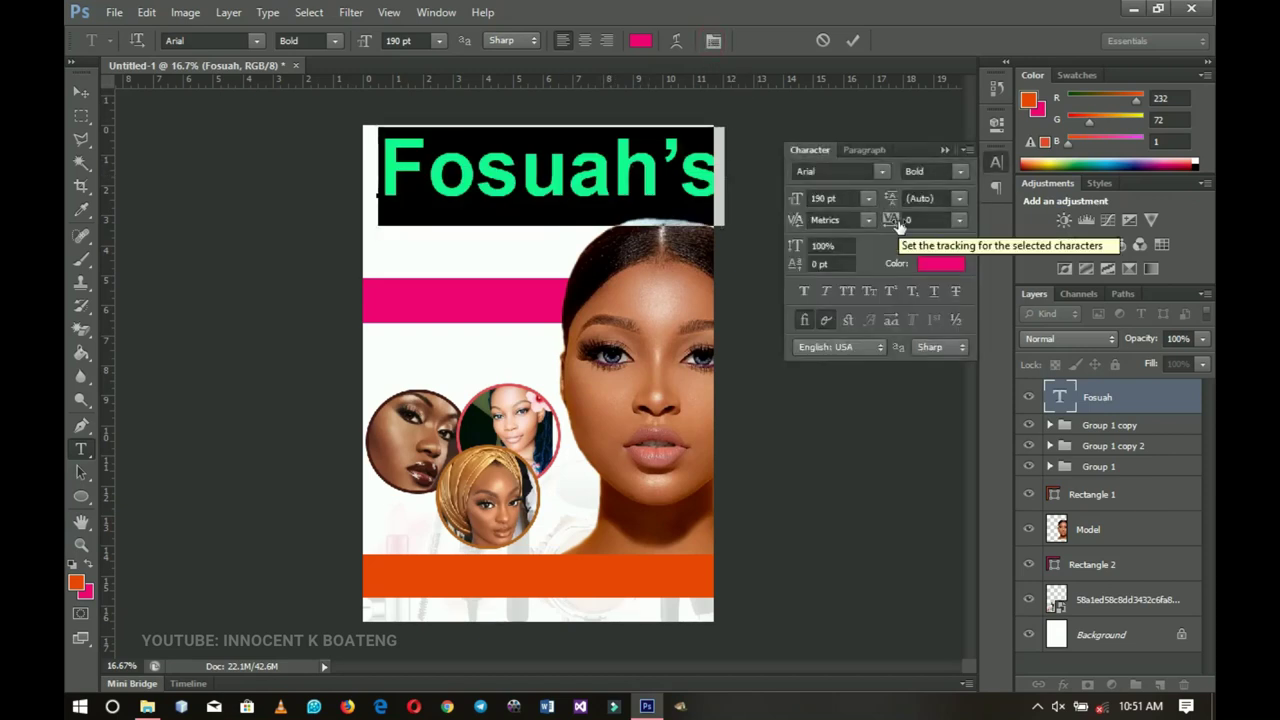
drag(896, 225, 896, 226)
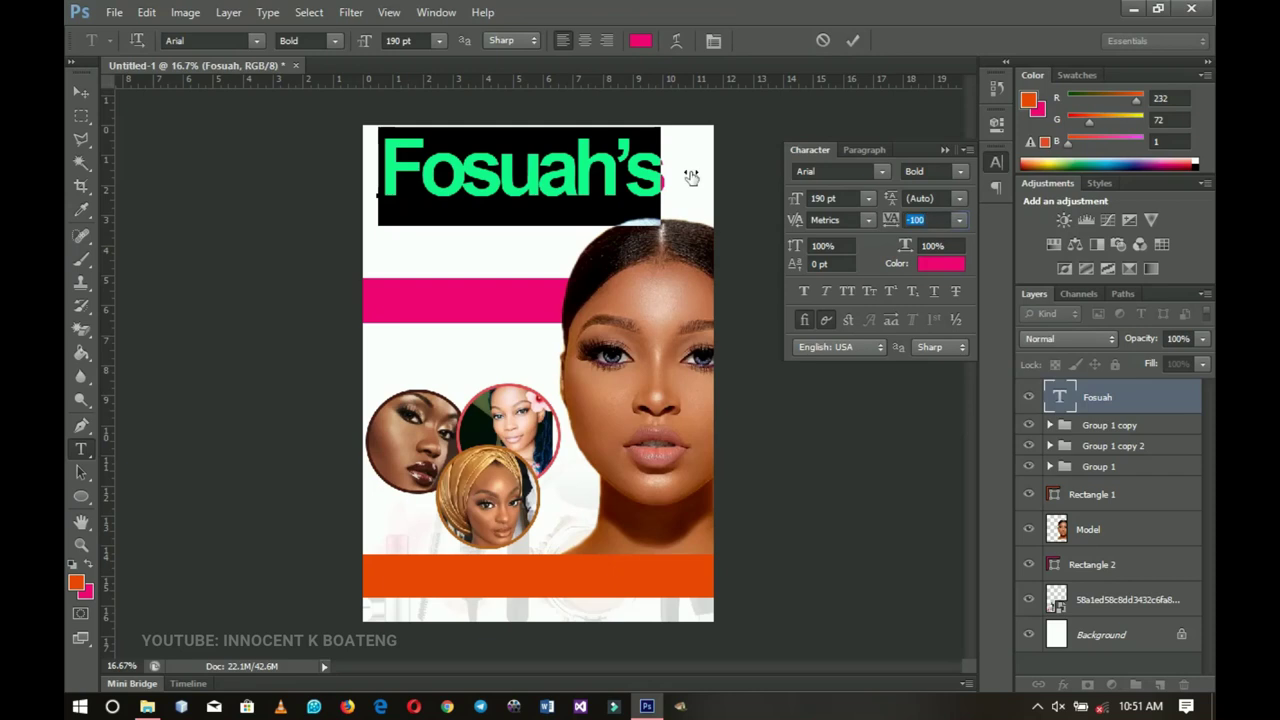
click(84, 92)
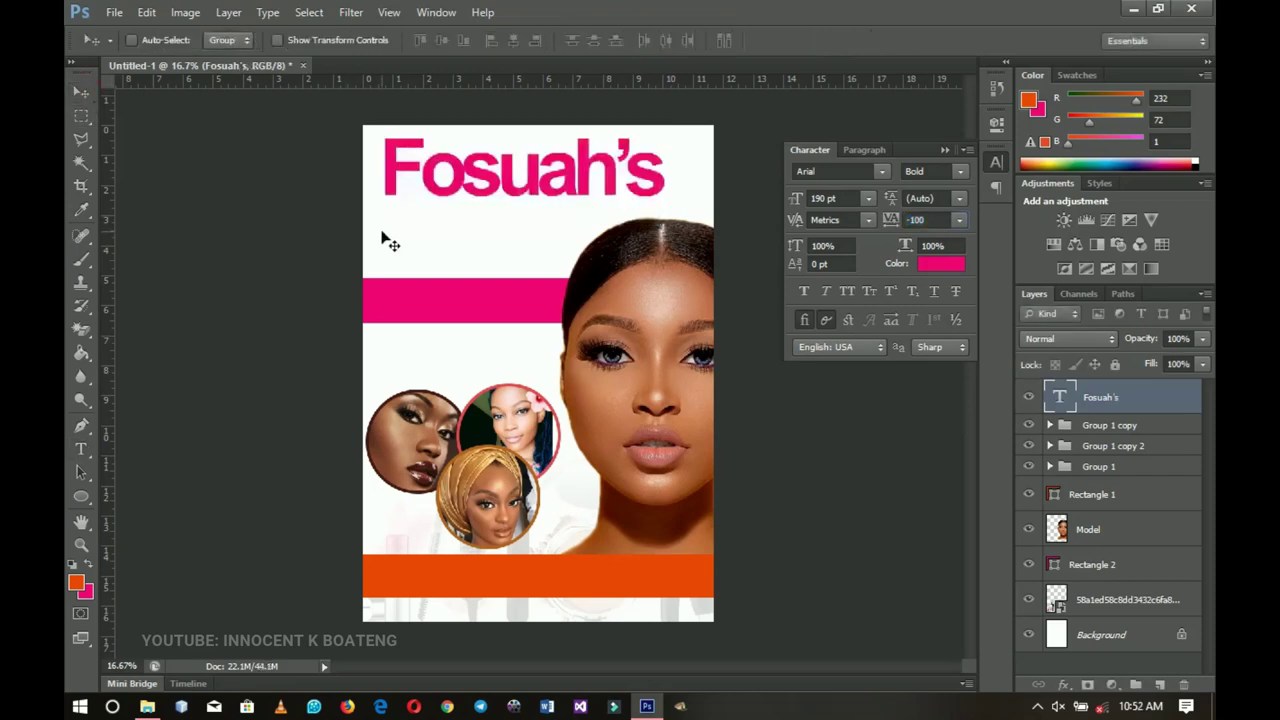
Scale the "Fosuah's" headline down to about 152 pt and place it near the page's top-left corner
key(ctrl+t)
mouse_move(660, 228)
mouse_down()
mouse_move(668, 202)
mouse_move(648, 214)
mouse_up()
key(Return)
drag(593, 175, 573, 175)
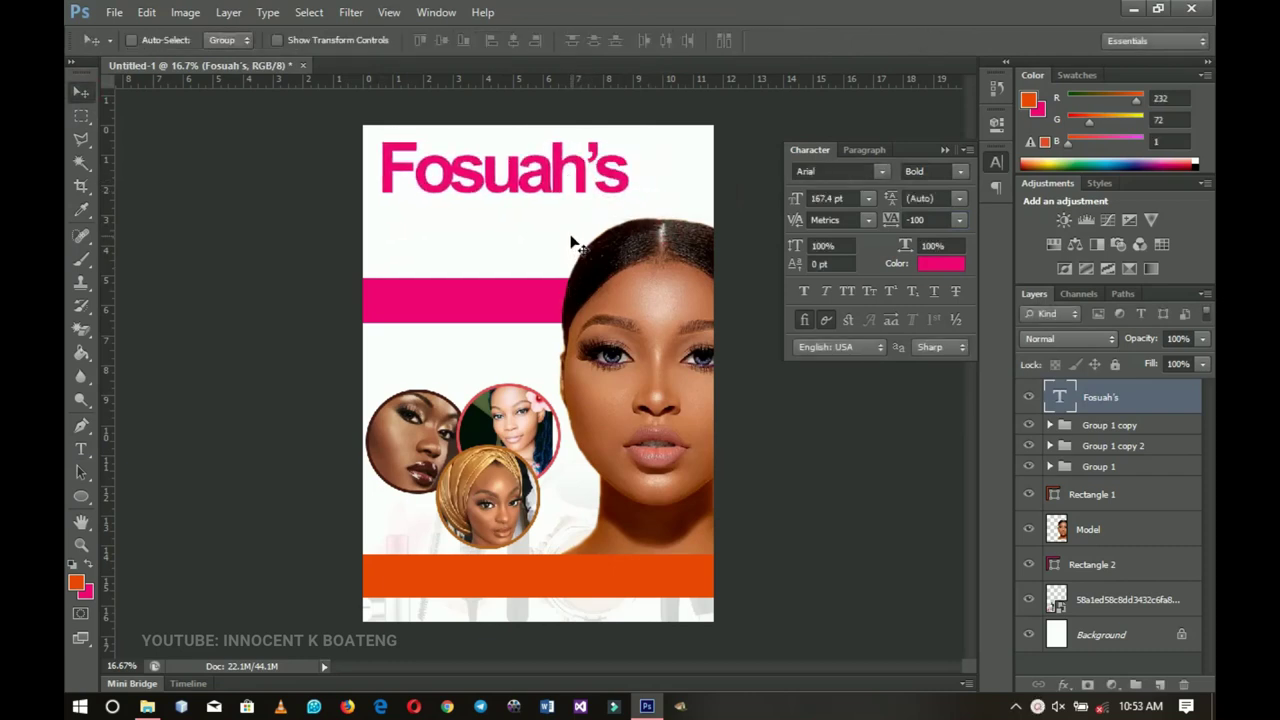
key(ctrl+t)
drag(630, 131, 614, 134)
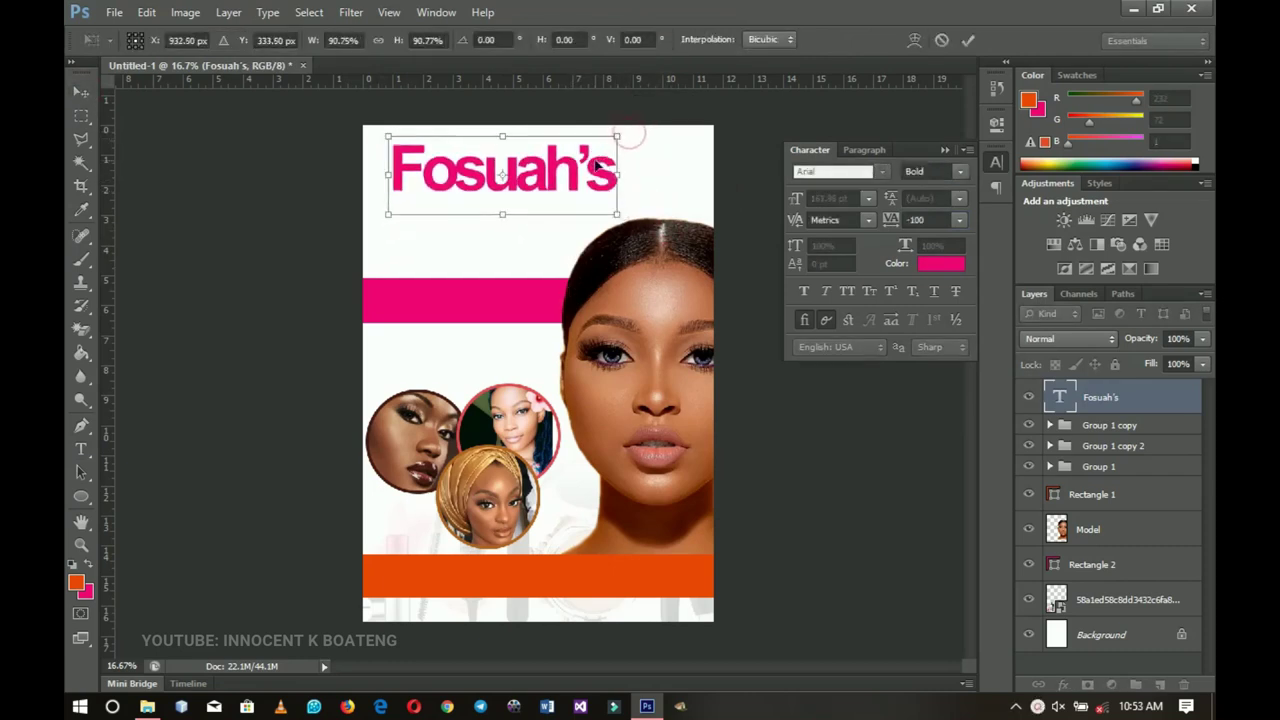
key(Return)
drag(582, 175, 570, 175)
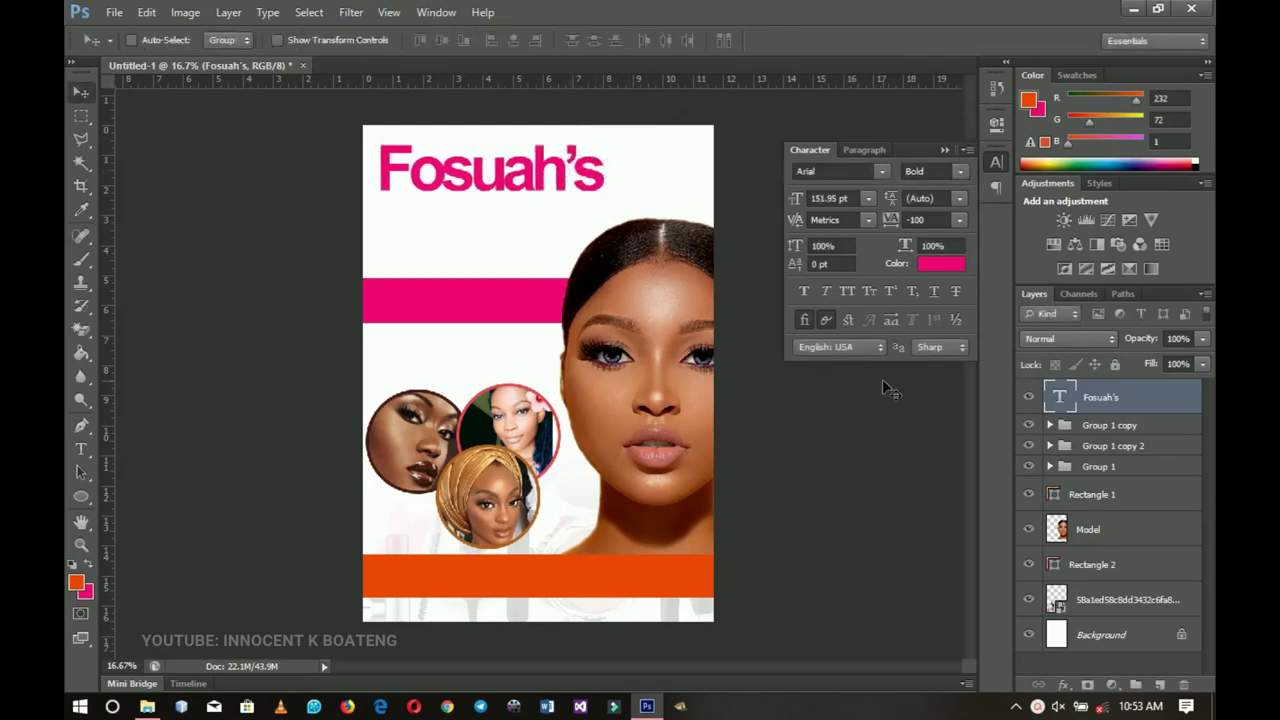
Duplicate the headline directly below the original and replace the copy's text with "Makeup"
key(ctrl+j)
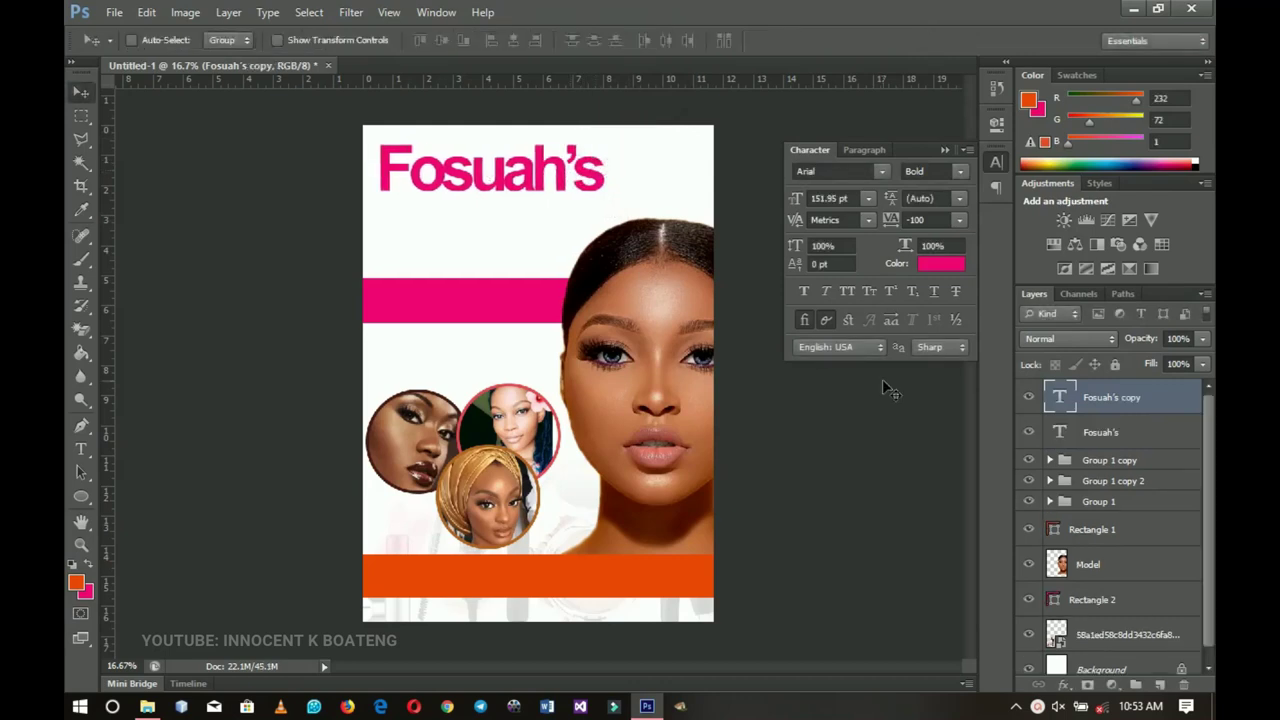
drag(521, 193, 523, 243)
key(t)
click(504, 222)
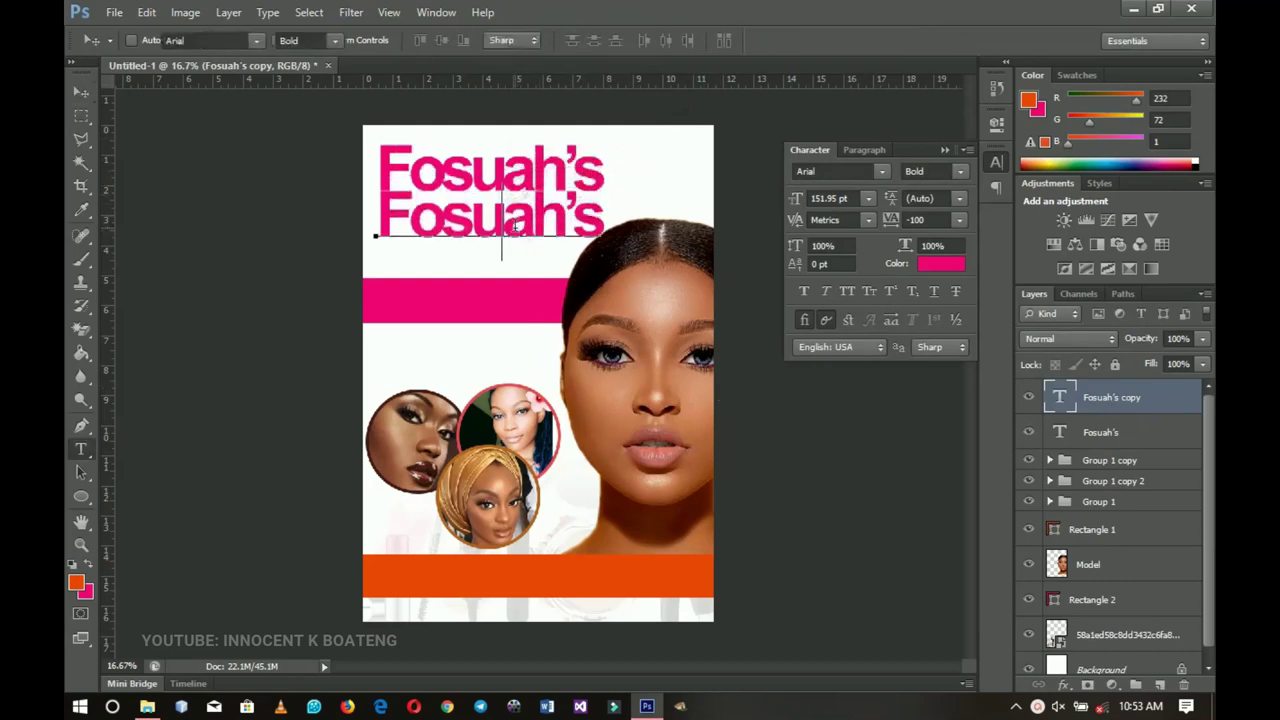
key(ctrl+a)
text(Makeup)
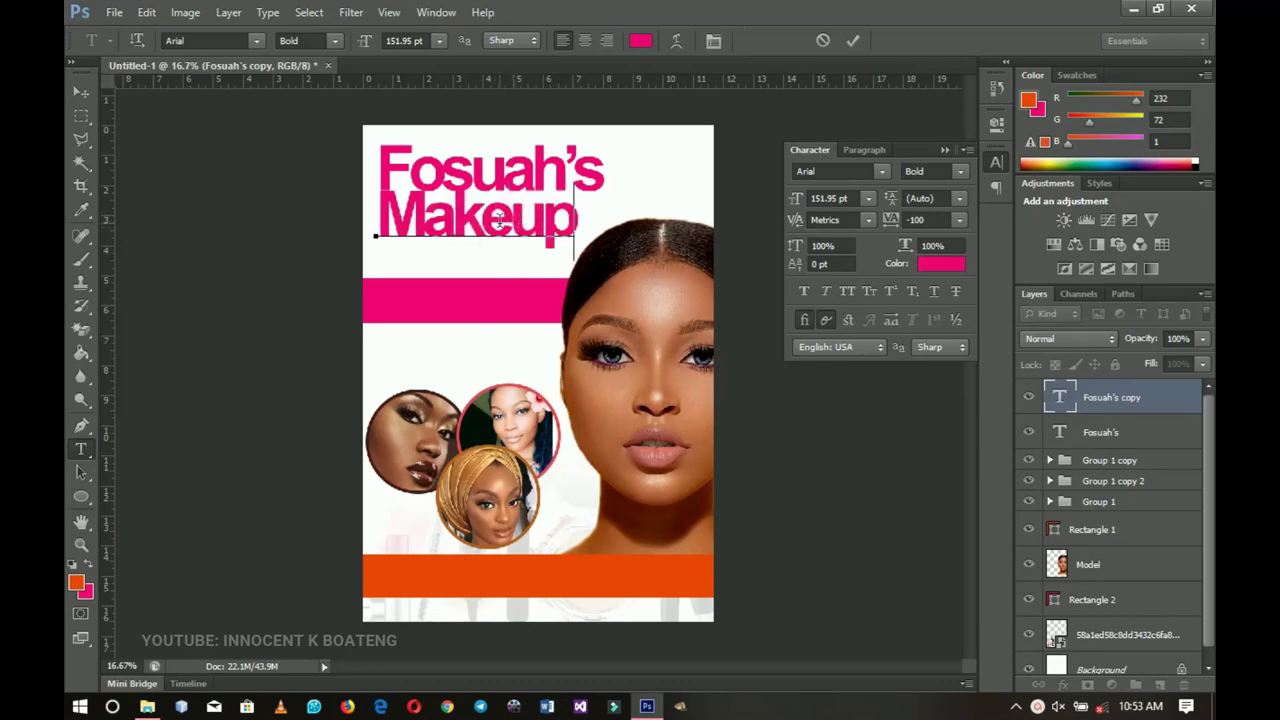
Recolour "Makeup" to the orange e84801 sampled from the lower band, and shift the word slightly right and down
key(ctrl+a)
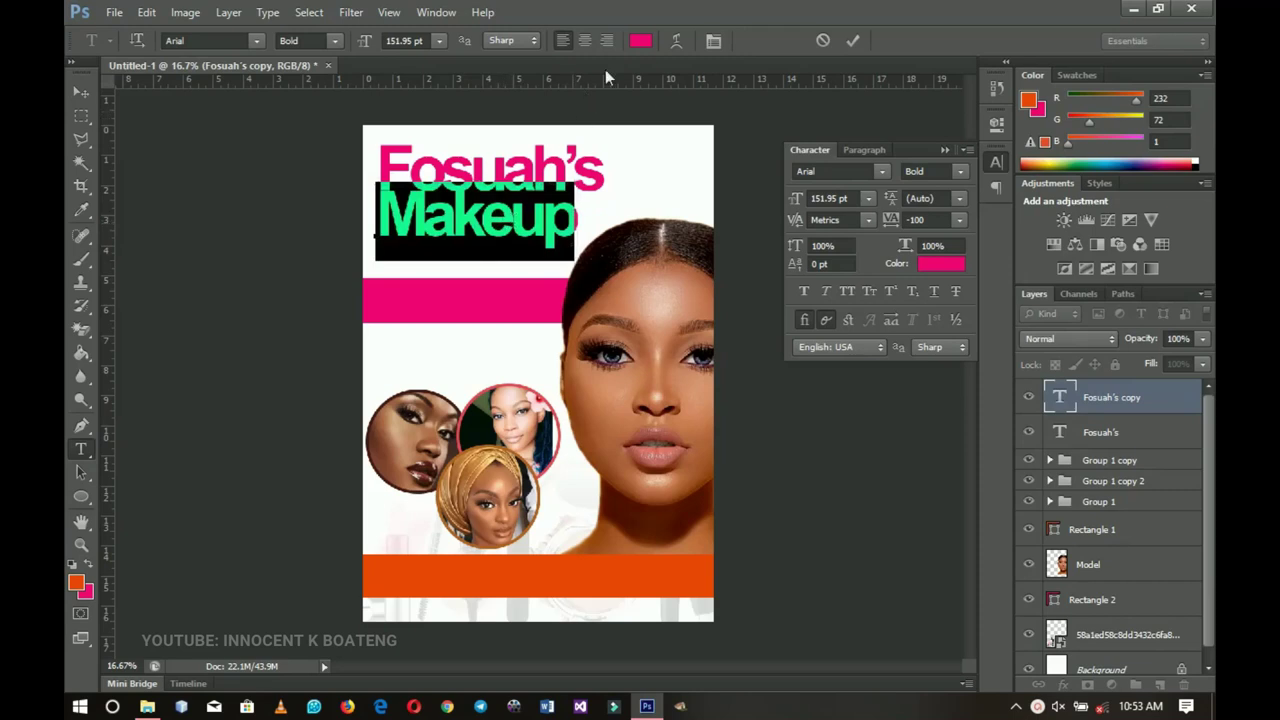
click(640, 41)
click(586, 568)
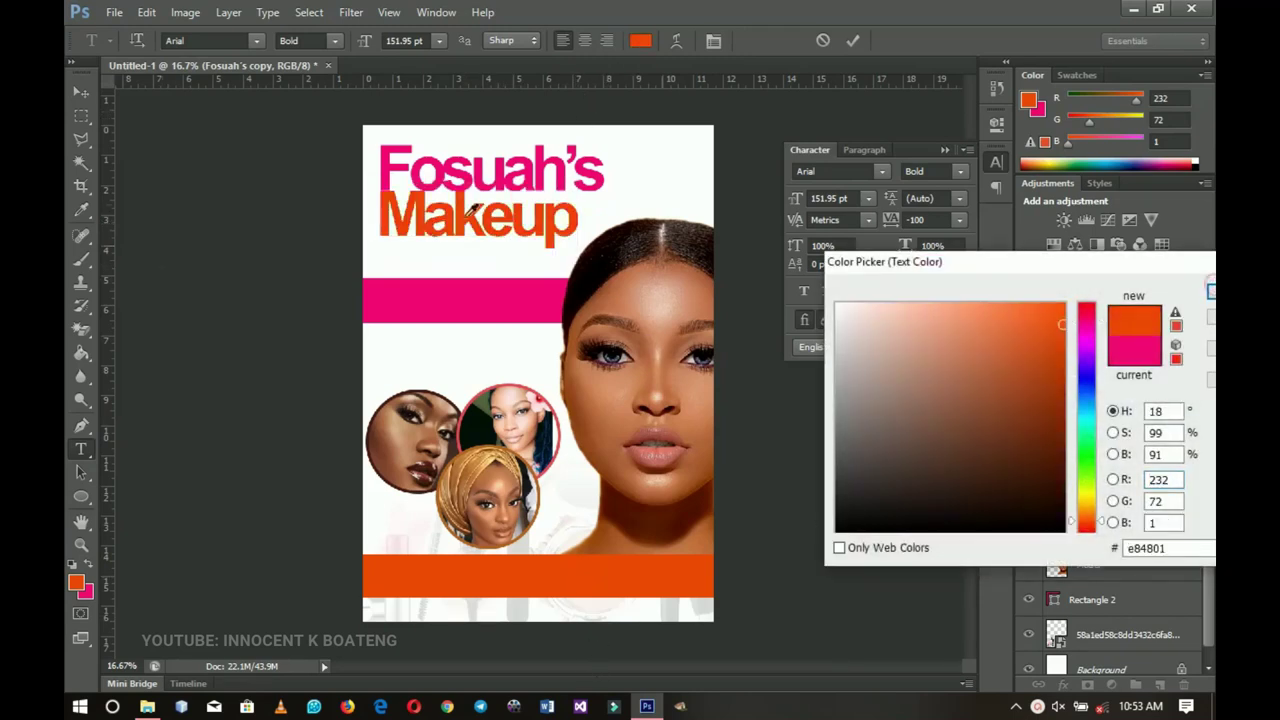
key(Return)
click(88, 93)
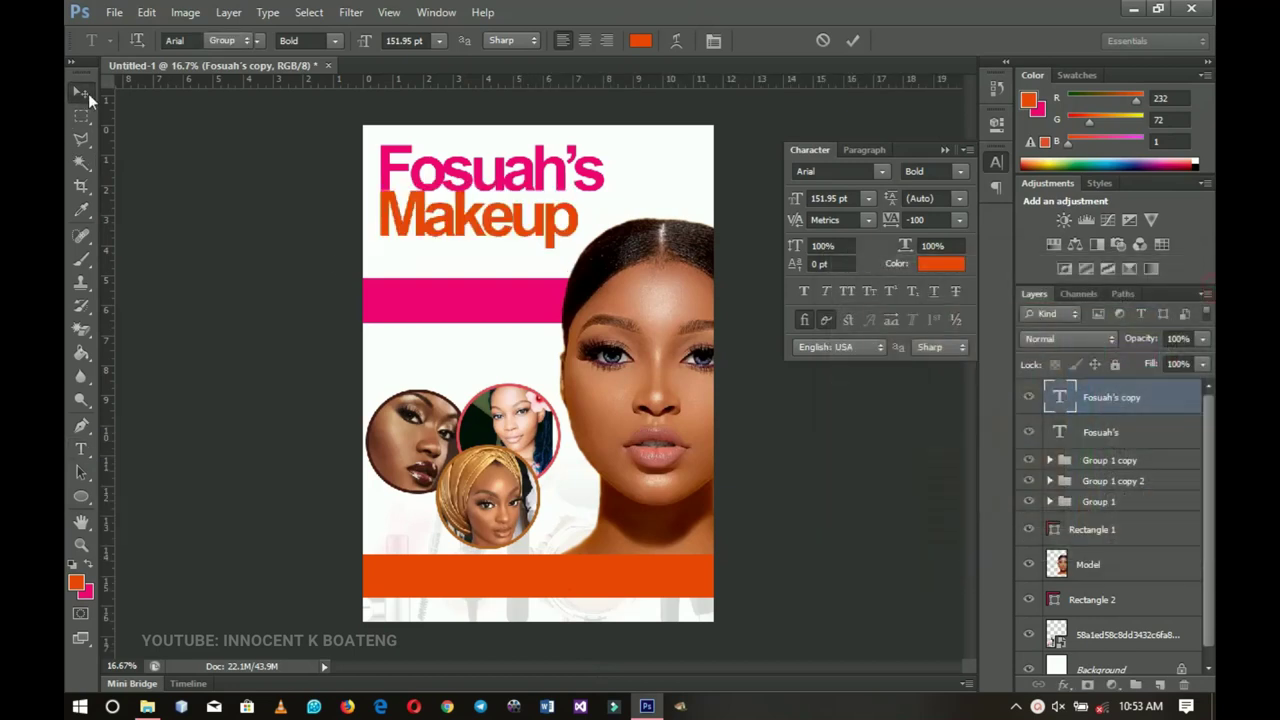
drag(479, 236, 489, 232)
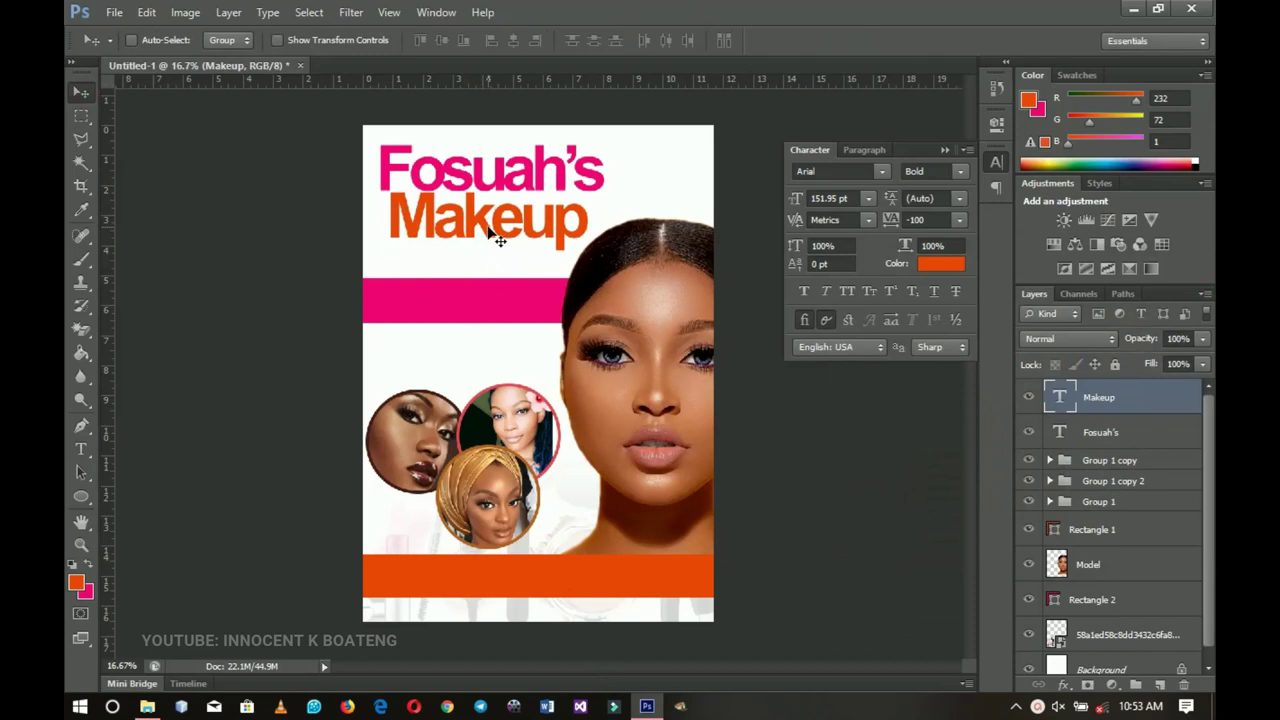
Scale the "Fosuah's" and "Makeup" lines down slightly together and place them closer to the page's top edge
key(z)
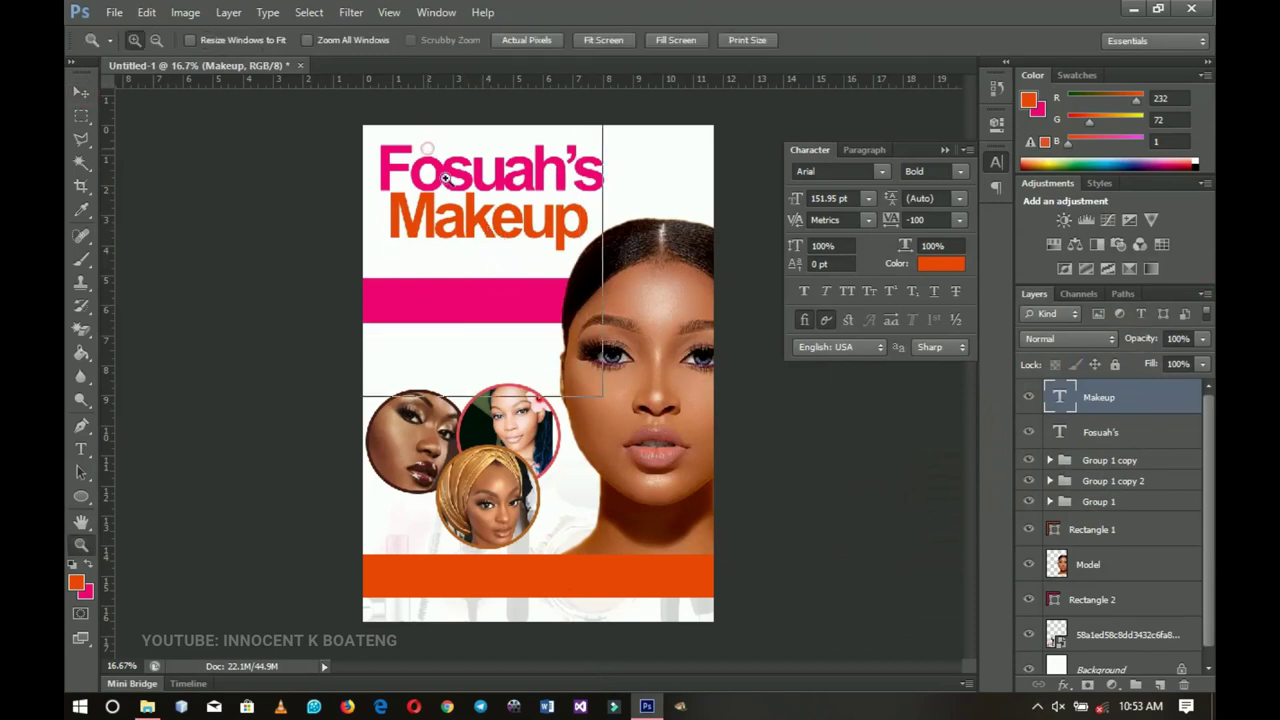
click(500, 242)
scroll(532, 262, up, 2)
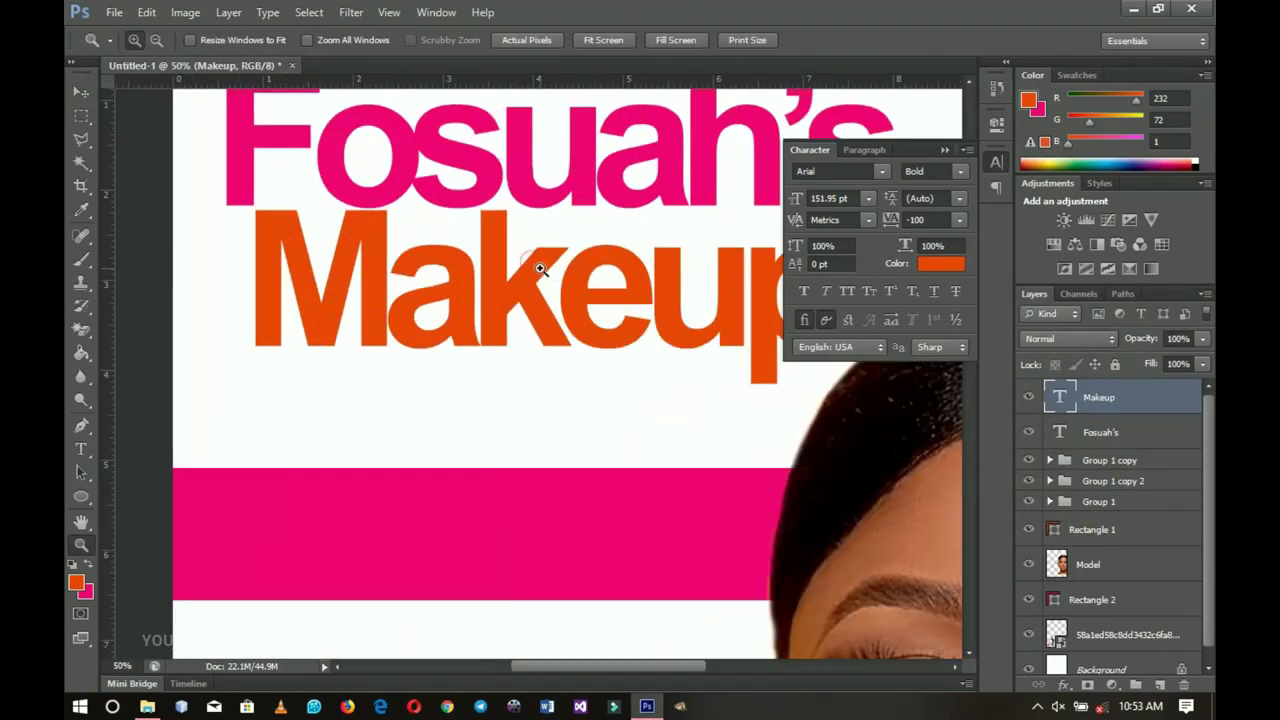
scroll(536, 266, down, 4)
alt+click(569, 381)
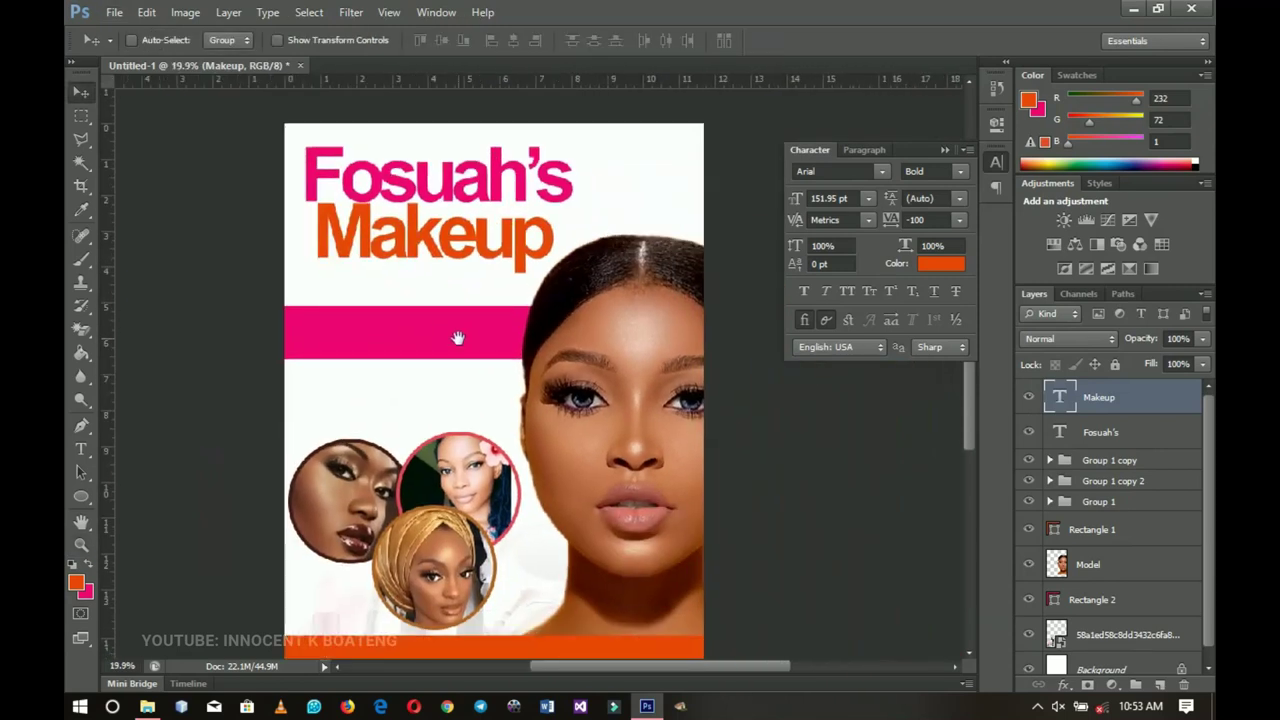
right_click(459, 341)
click(512, 352)
click(81, 92)
shift+click(1097, 436)
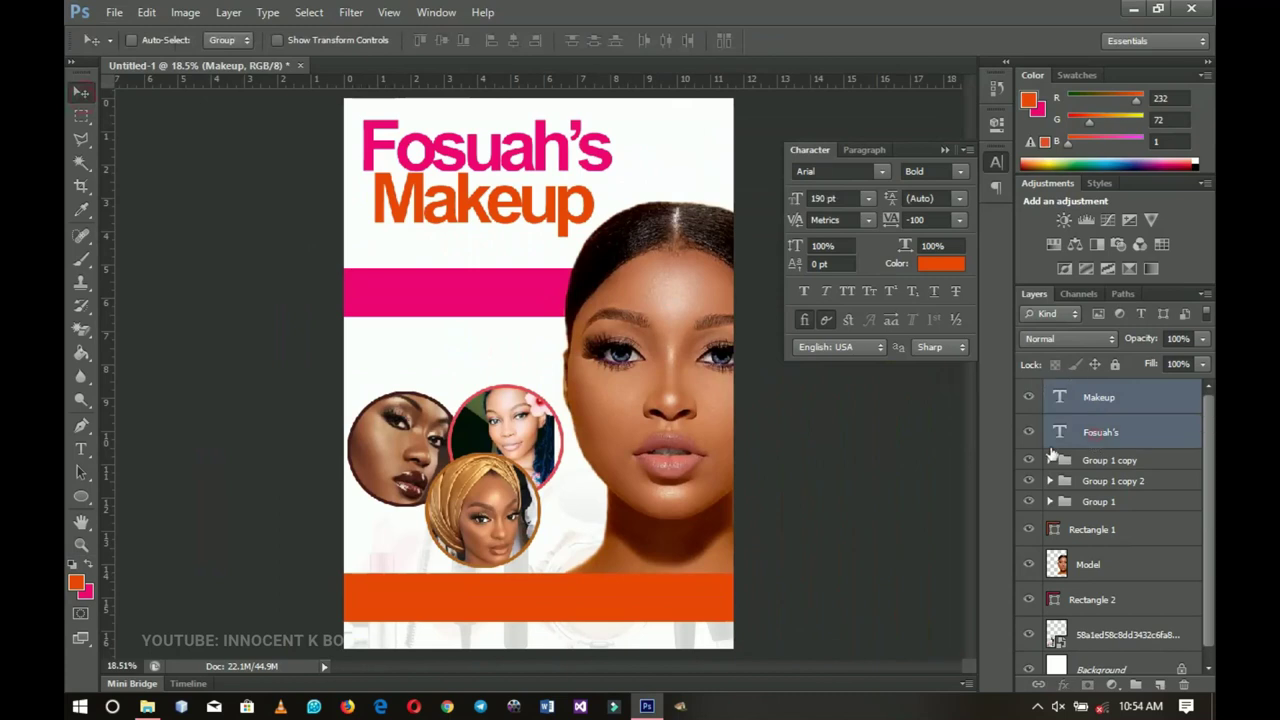
key(ctrl+t)
drag(614, 236, 604, 220)
key(Return)
Move the pink band (Rectangle 2) slightly down to leave more space below the headline
right_click(473, 295)
click(514, 366)
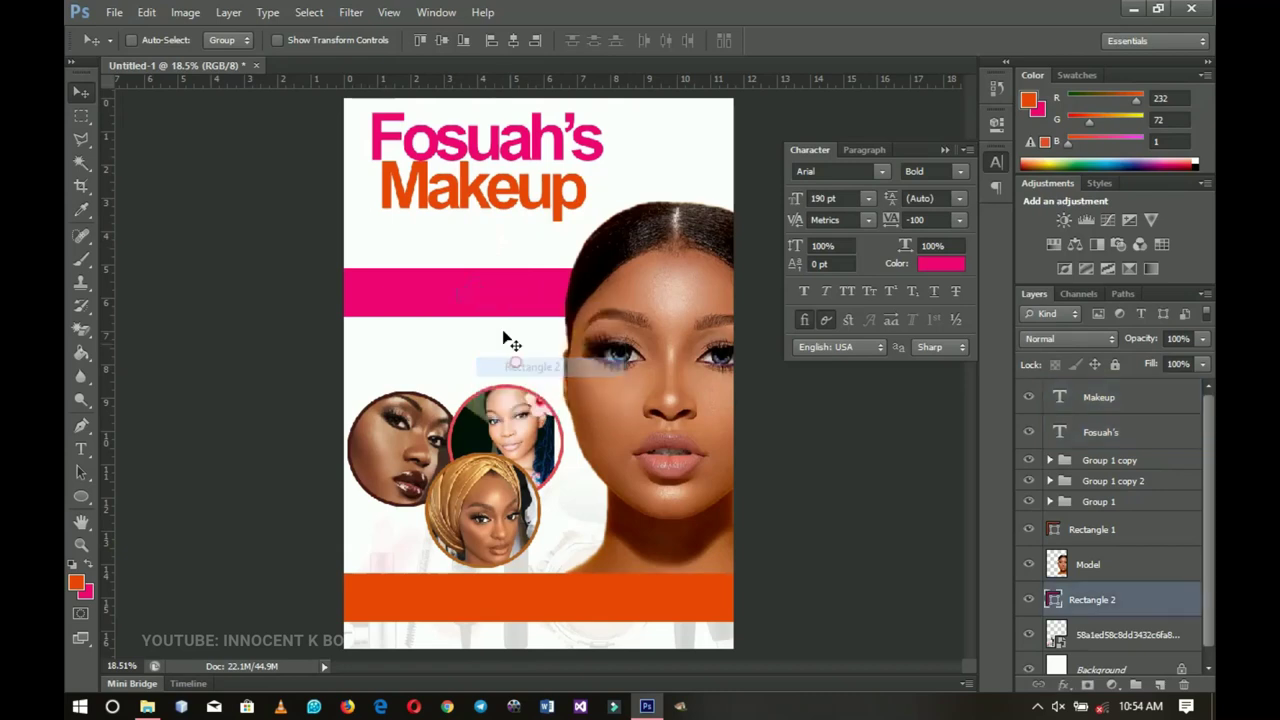
drag(500, 314, 499, 336)
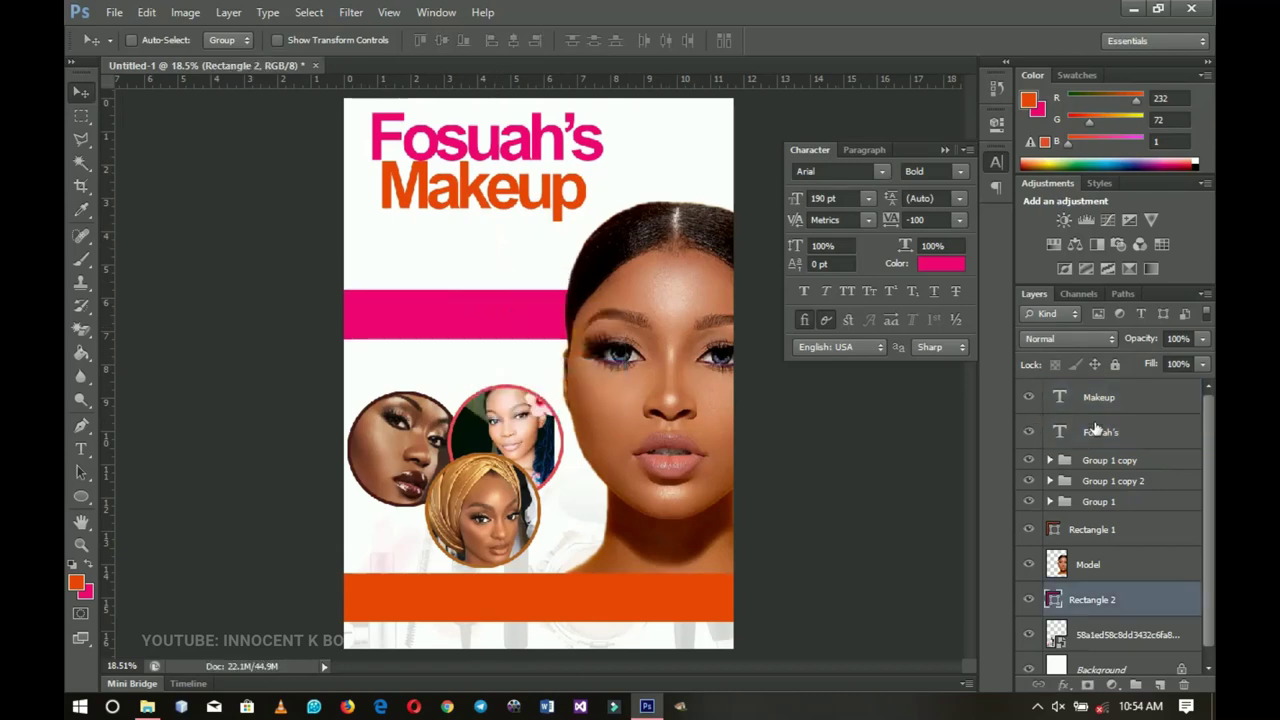
Shrink both headline lines together to about 135 pt and shift them toward the page's top-left corner
click(1097, 430)
shift+click(1095, 400)
key(ctrl+t)
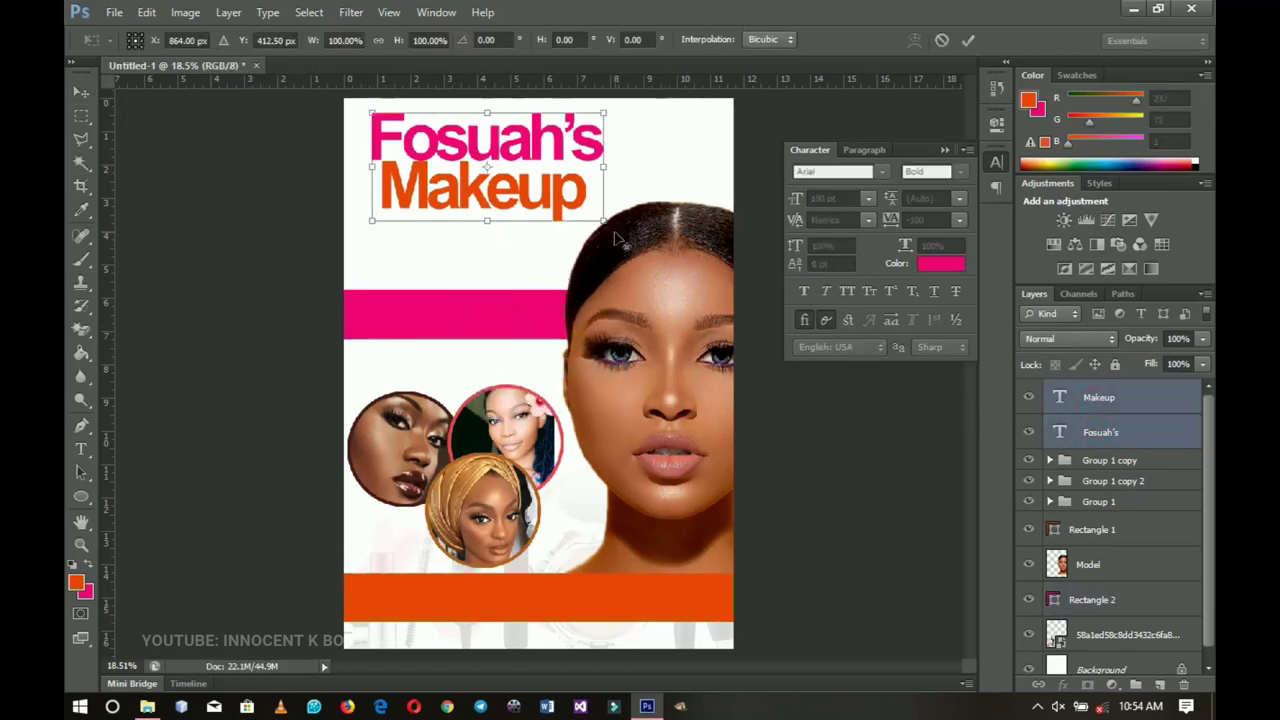
drag(605, 225, 547, 179)
key(Return)
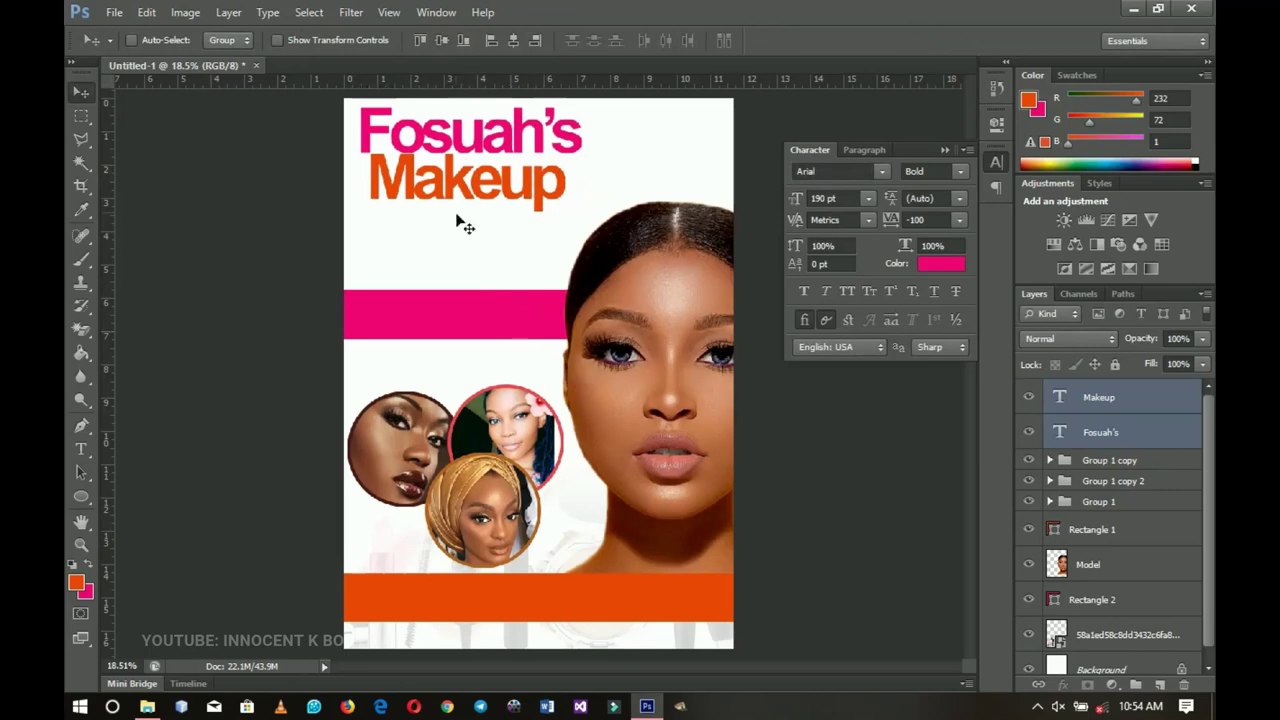
Draw a small rectangle of about 61 x 77 px below "Makeup" near the page's left edge and fill it with black 000000
click(1107, 396)
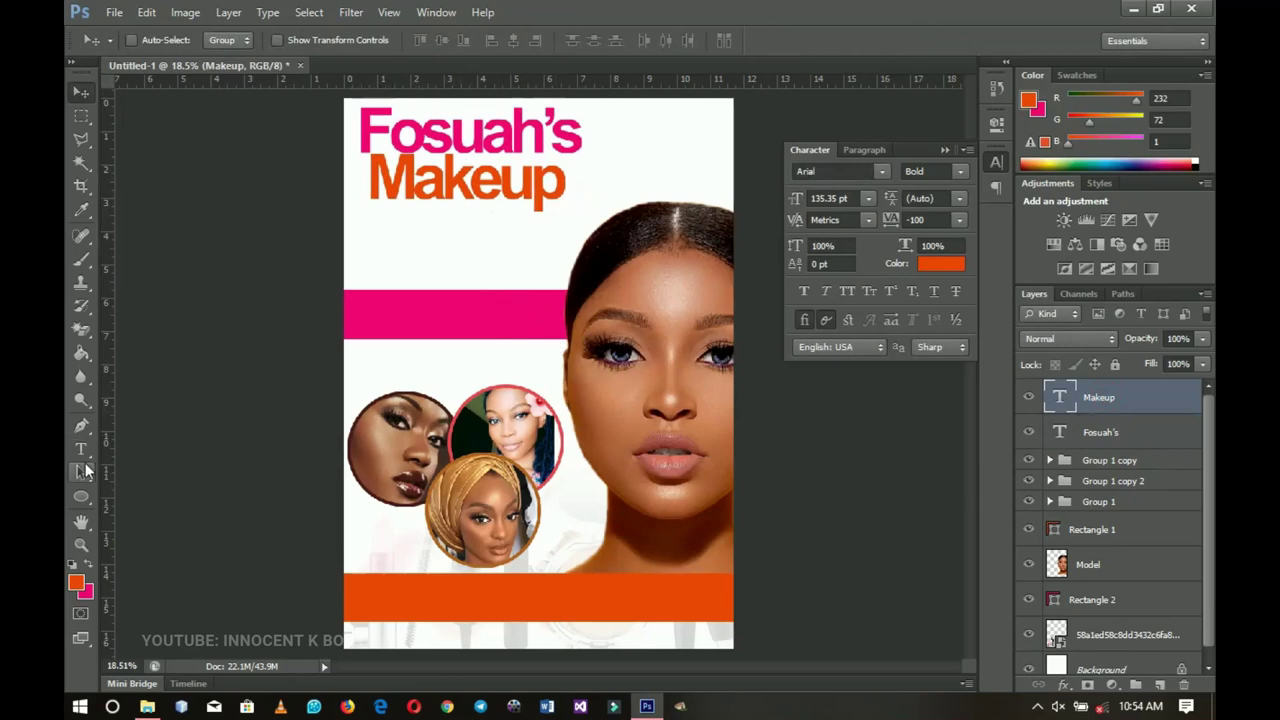
click(84, 499)
click(115, 494)
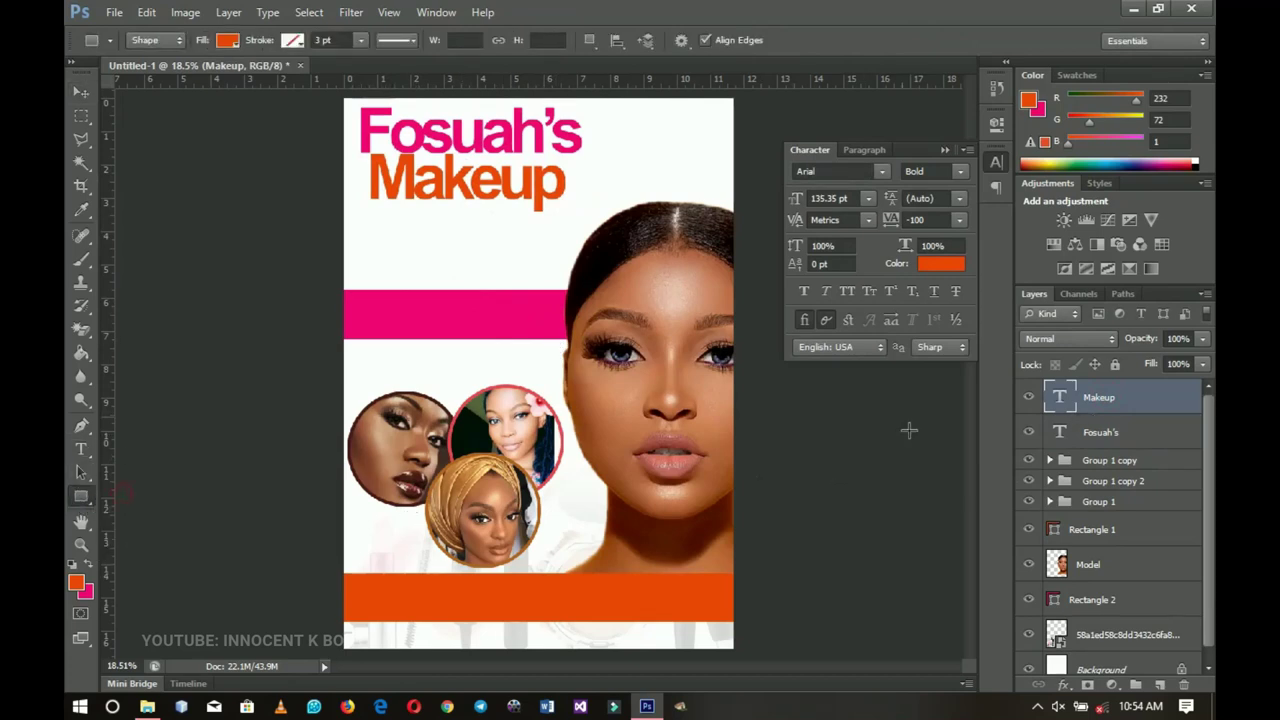
drag(360, 216, 371, 229)
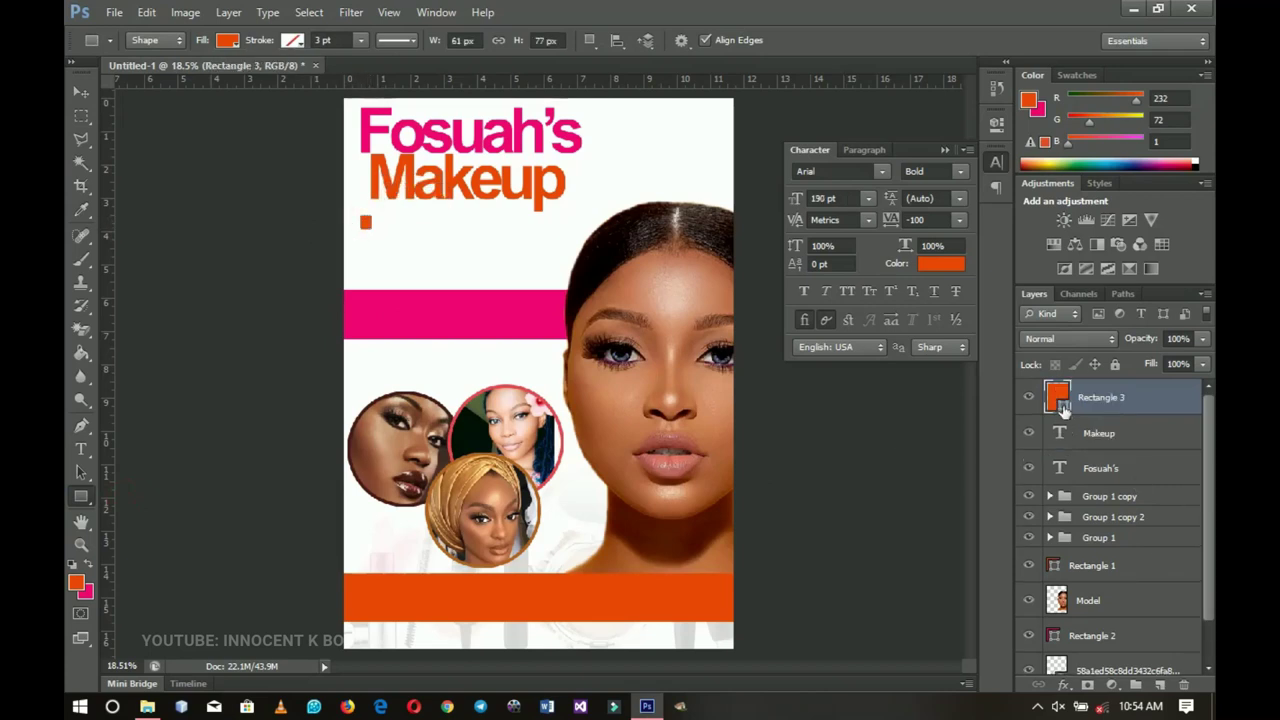
double_click(1057, 397)
click(848, 521)
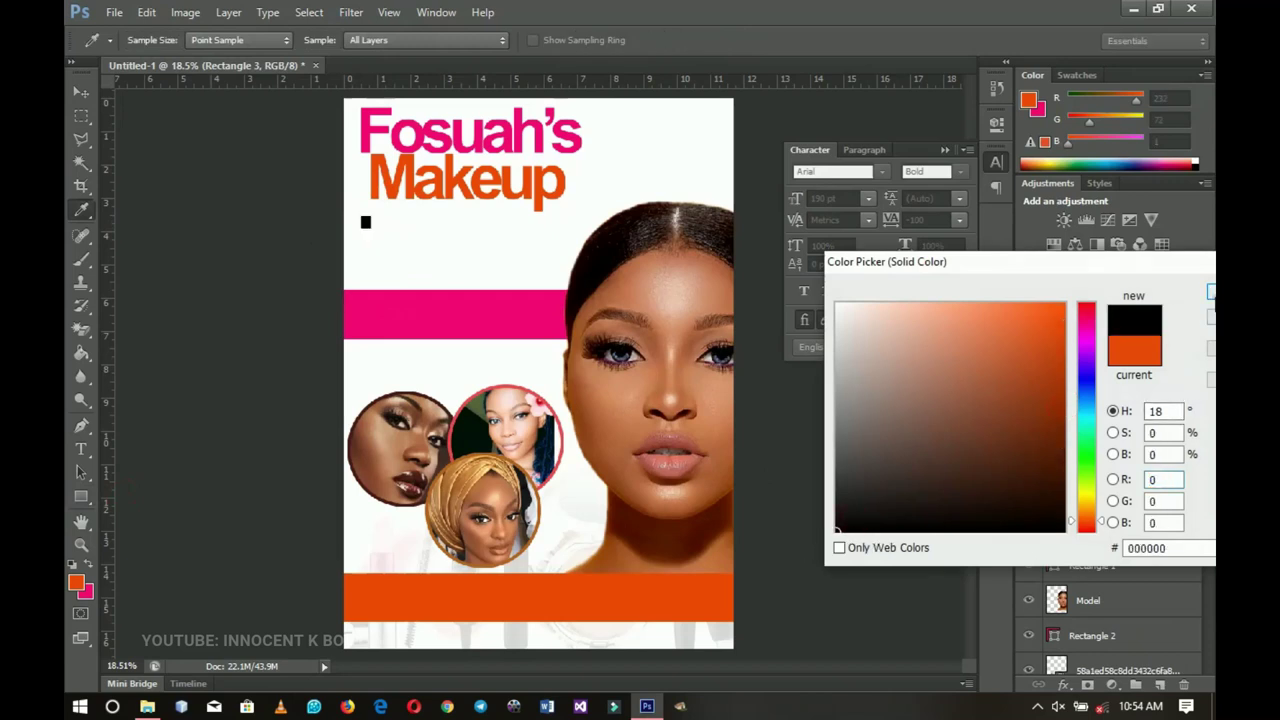
key(Return)
Widen the small black rectangle below "Makeup" into a square bullet
key(z)
click(366, 195)
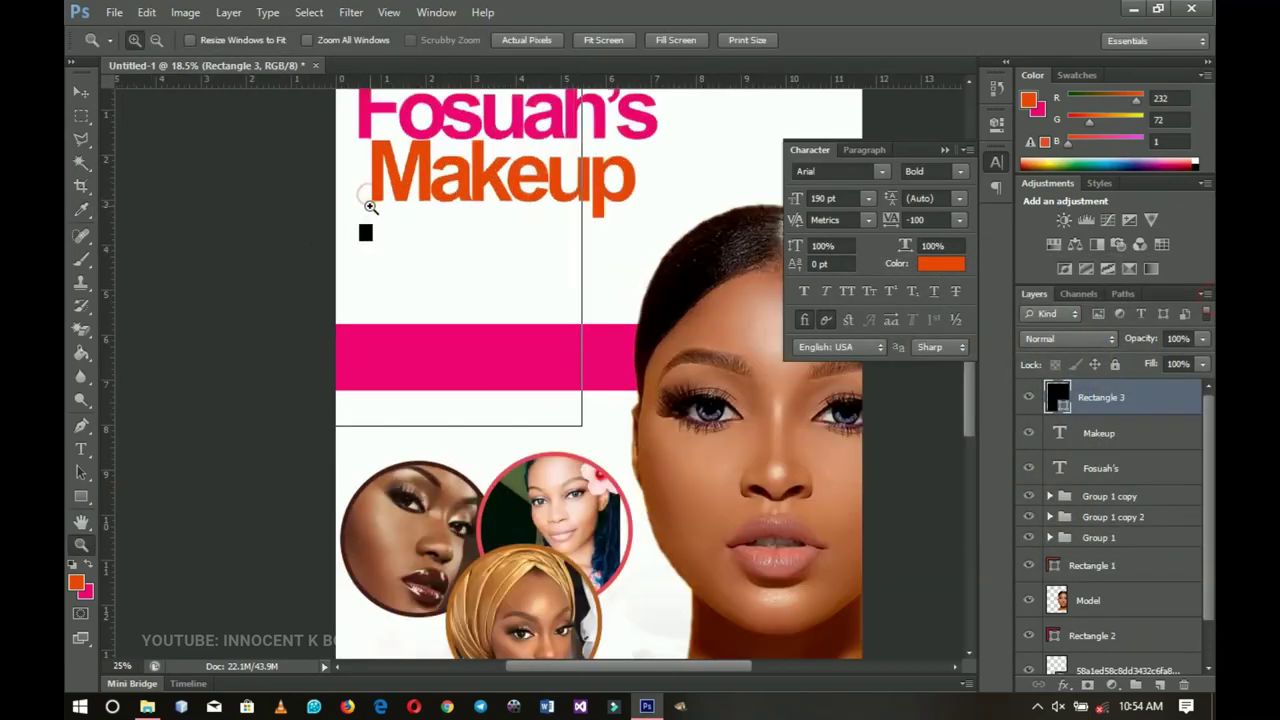
click(366, 232)
click(365, 242)
key(ctrl+t)
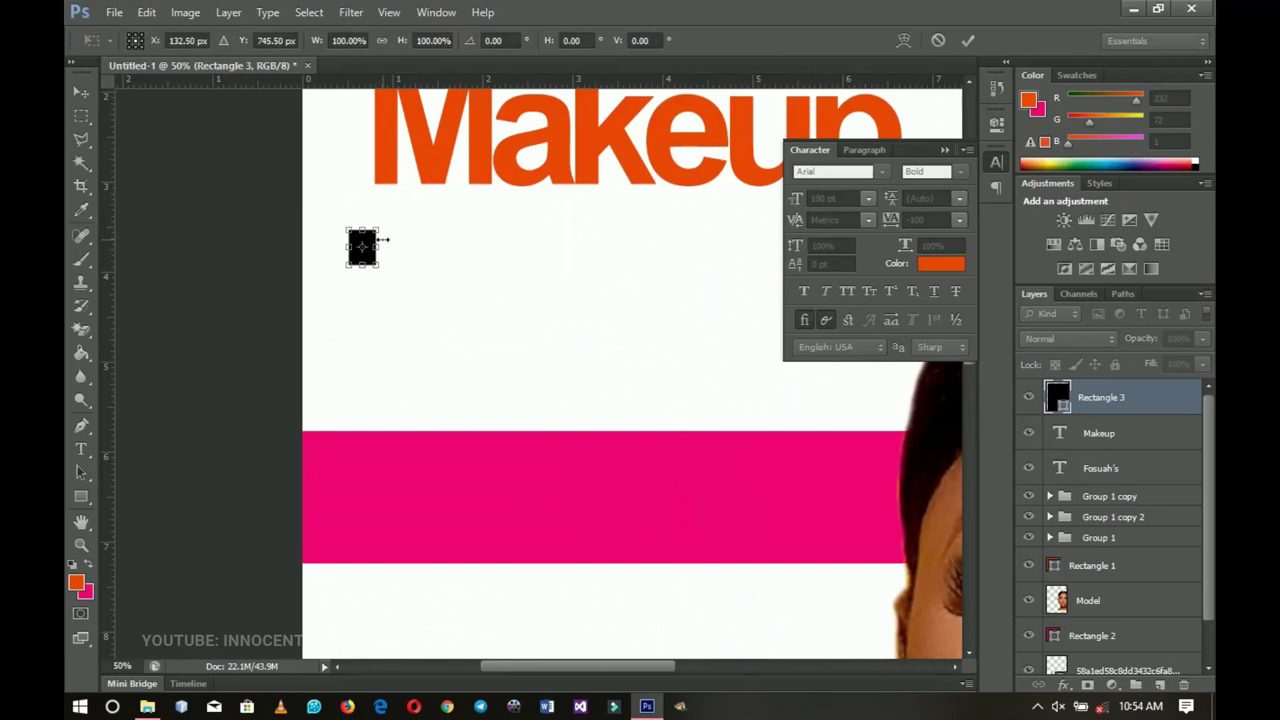
drag(384, 243, 363, 310)
key(Return)
Duplicate the black square twice, stacking the copies below it in an evenly spaced column
key(u)
key(ctrl+j)
key(v)
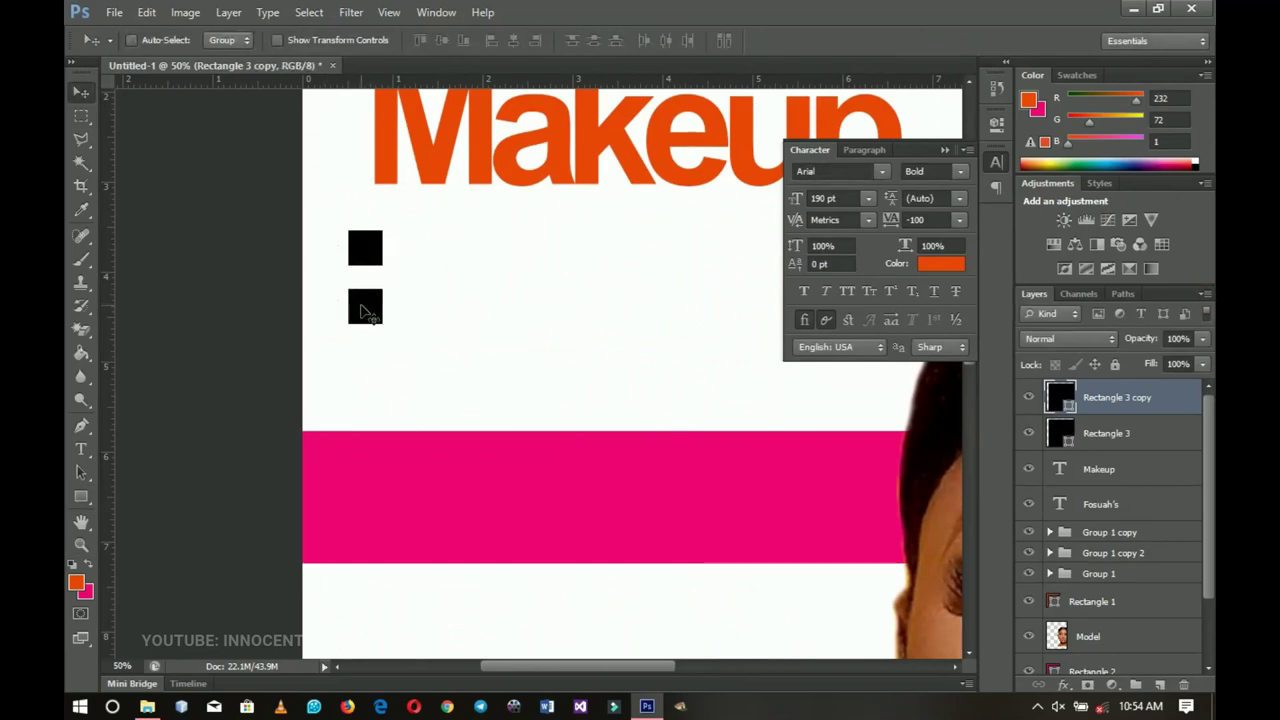
key(ctrl+j)
drag(368, 310, 367, 370)
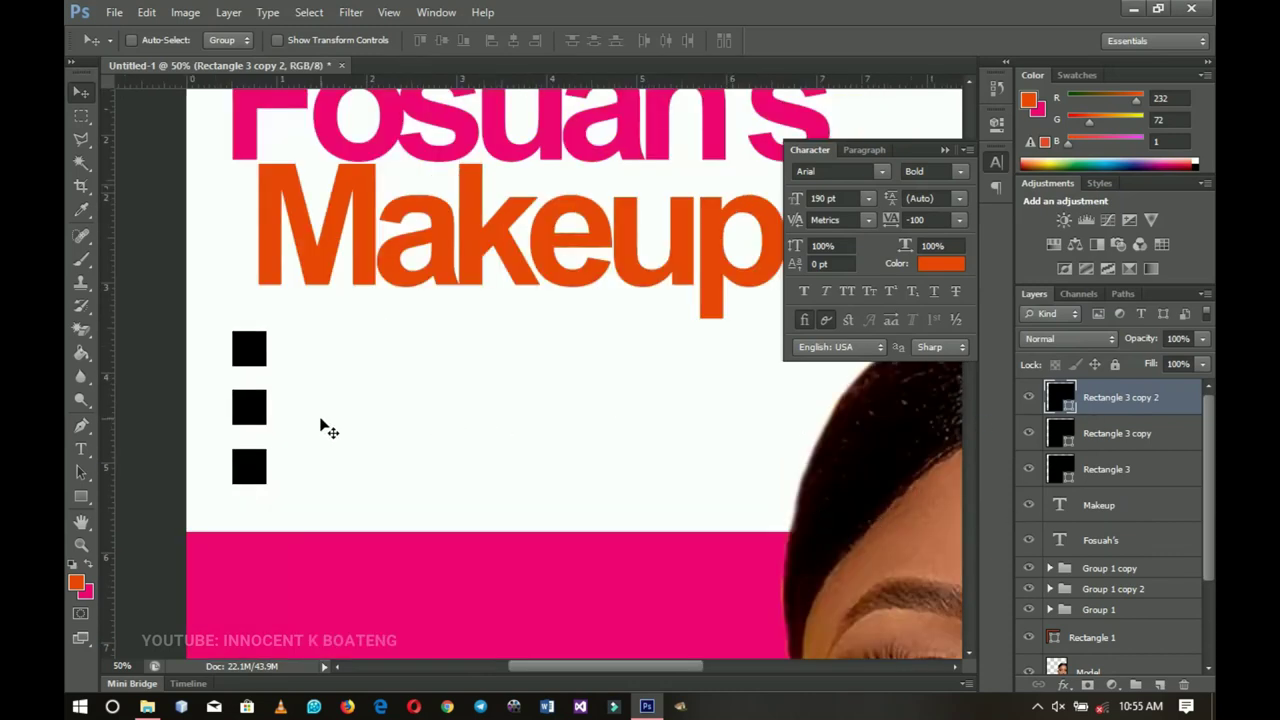
Start a text line beside the square bullets in Akrobat Bold, 50 pt, coloured black 000000
key(t)
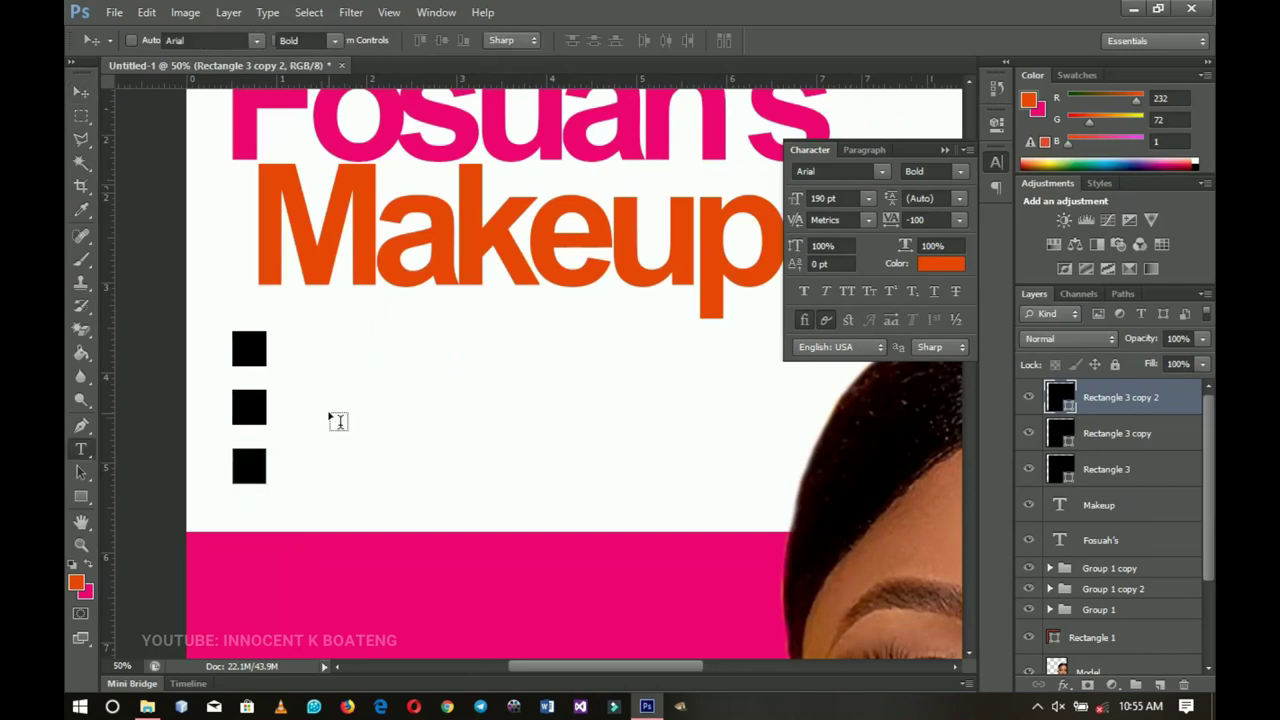
click(331, 397)
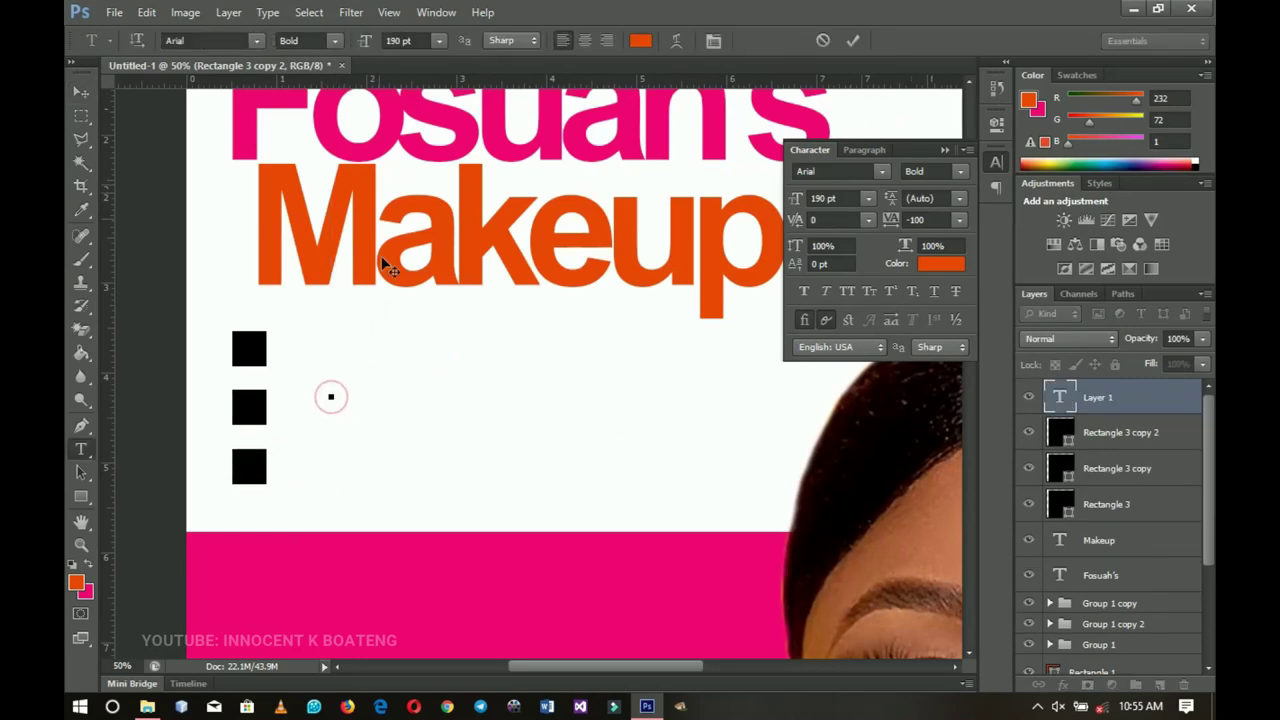
scroll(216, 38, up, 2)
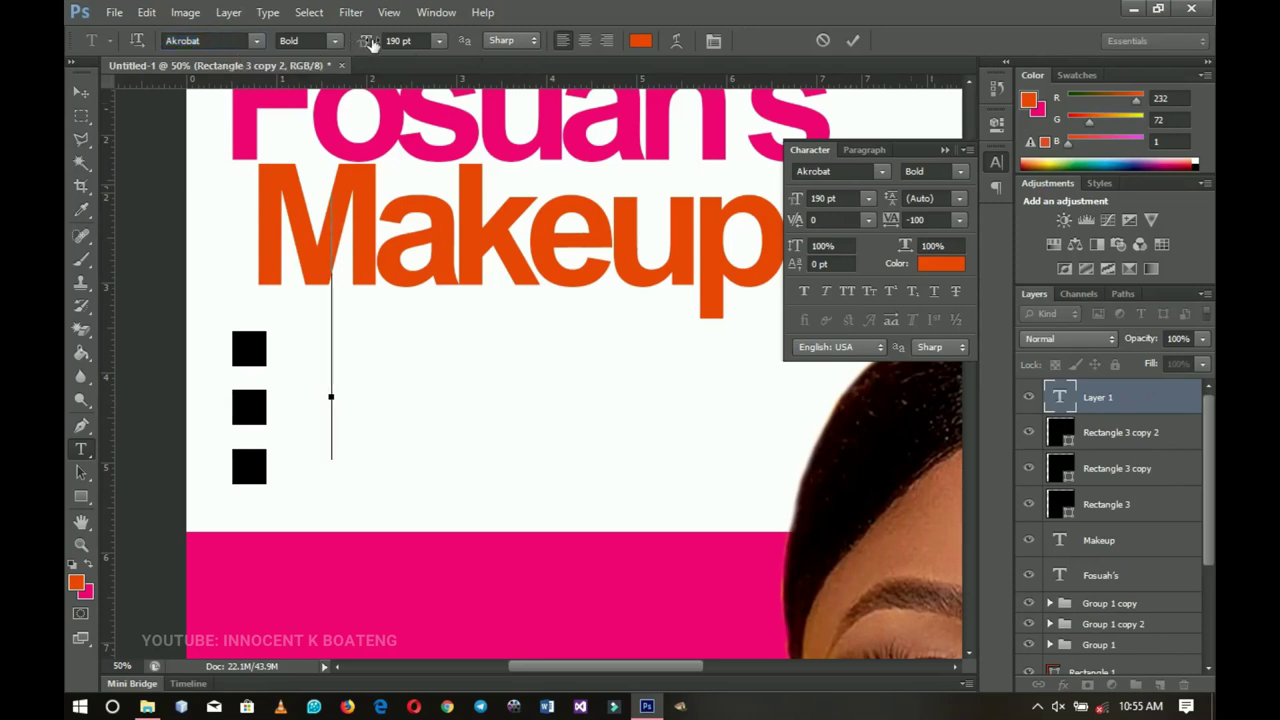
click(402, 40)
text(50)
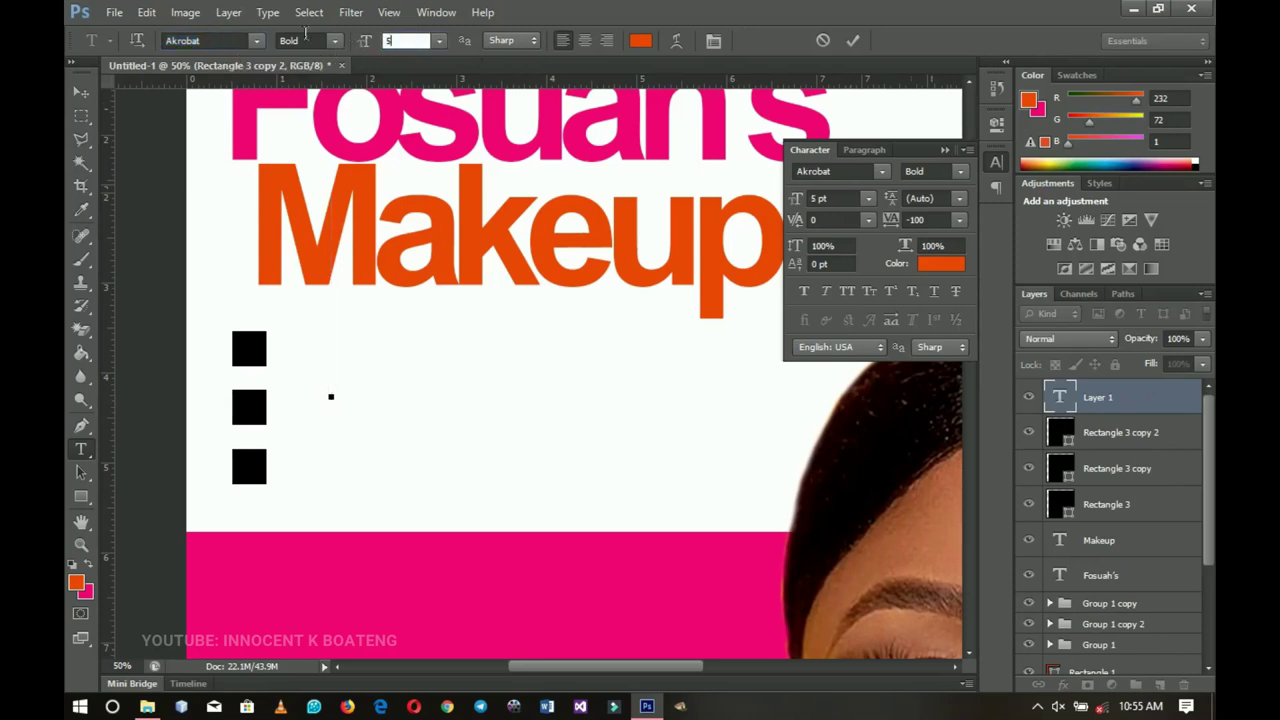
key(Return)
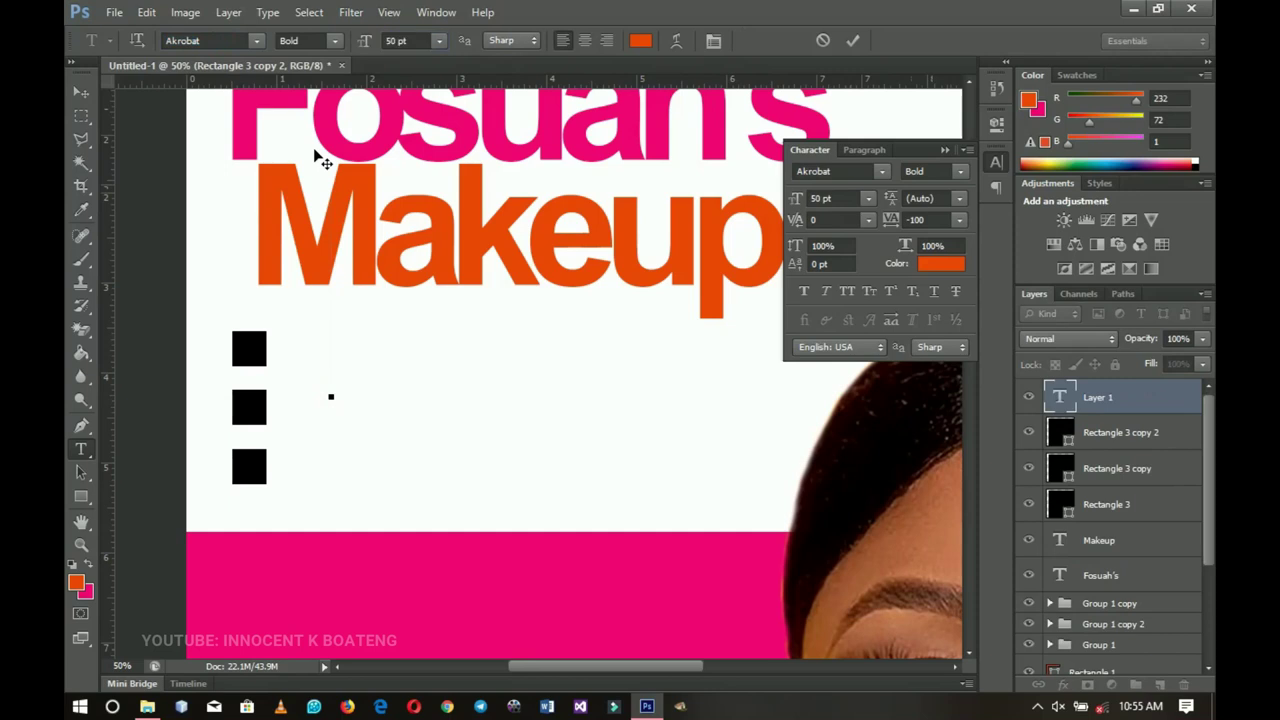
click(638, 41)
click(837, 530)
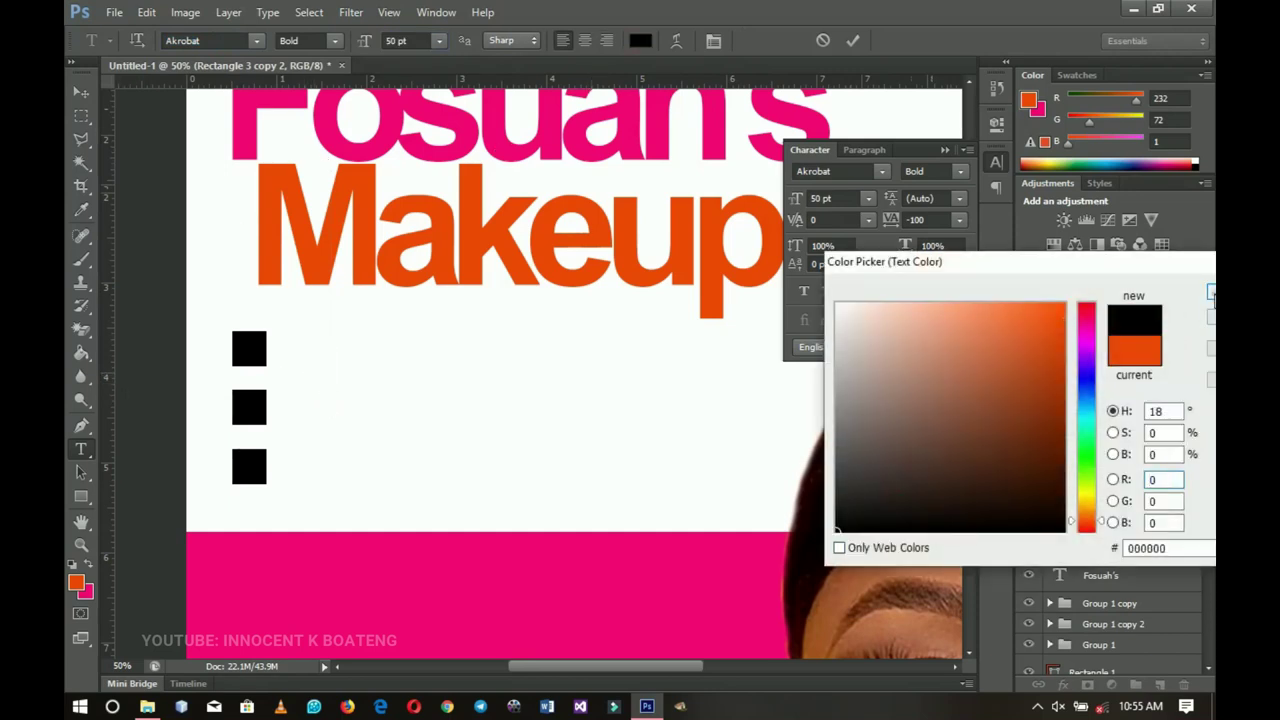
click(1210, 292)
Enter "Matriculation Makeup", "Graduation Makeup" and "Bridal Makeup" on three lines and set their tracking to -20
text(Matriculation Makeup)
key(Return)
text(Graduation Mak)
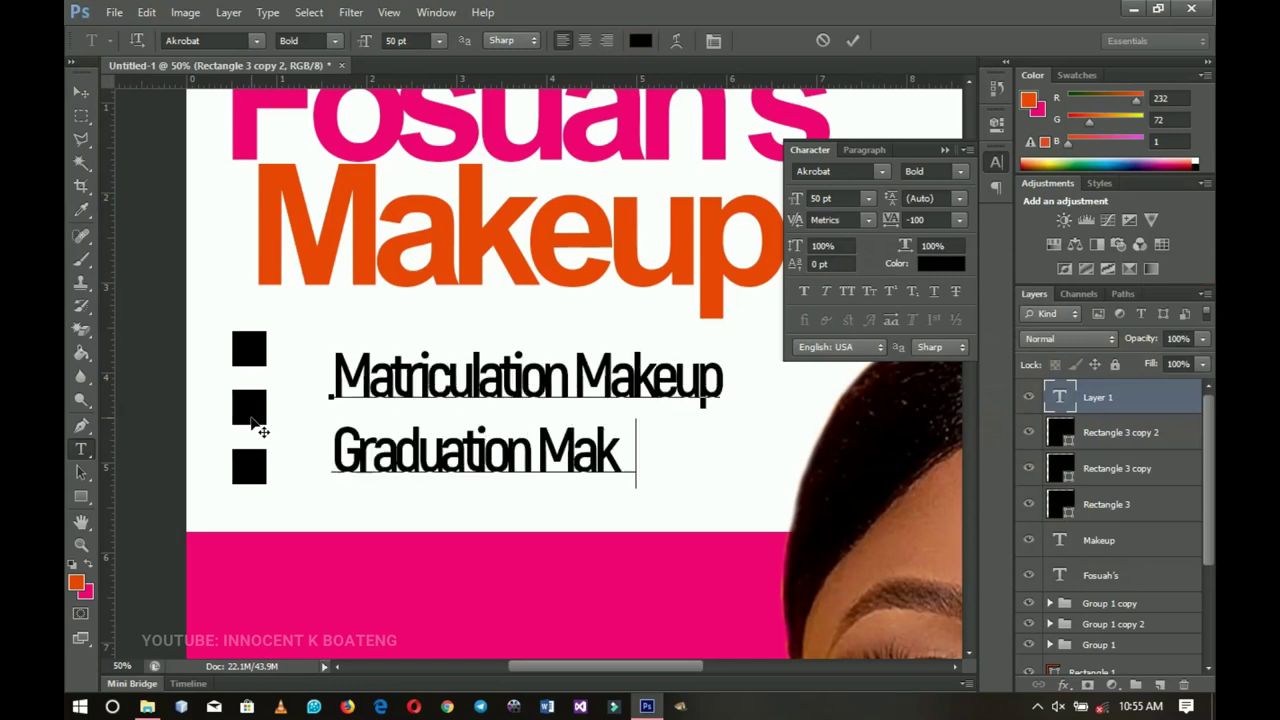
text(eup)
key(Return)
text(Bridal Makeup)
key(ctrl+a)
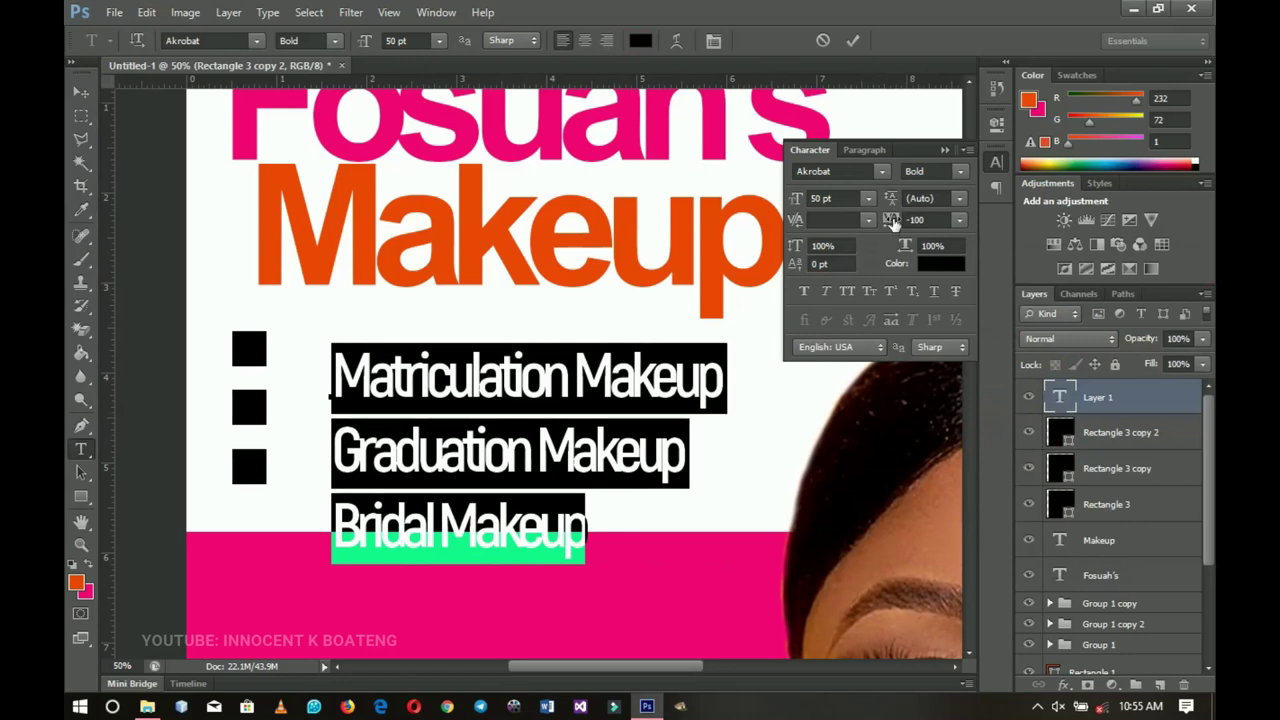
drag(893, 220, 899, 220)
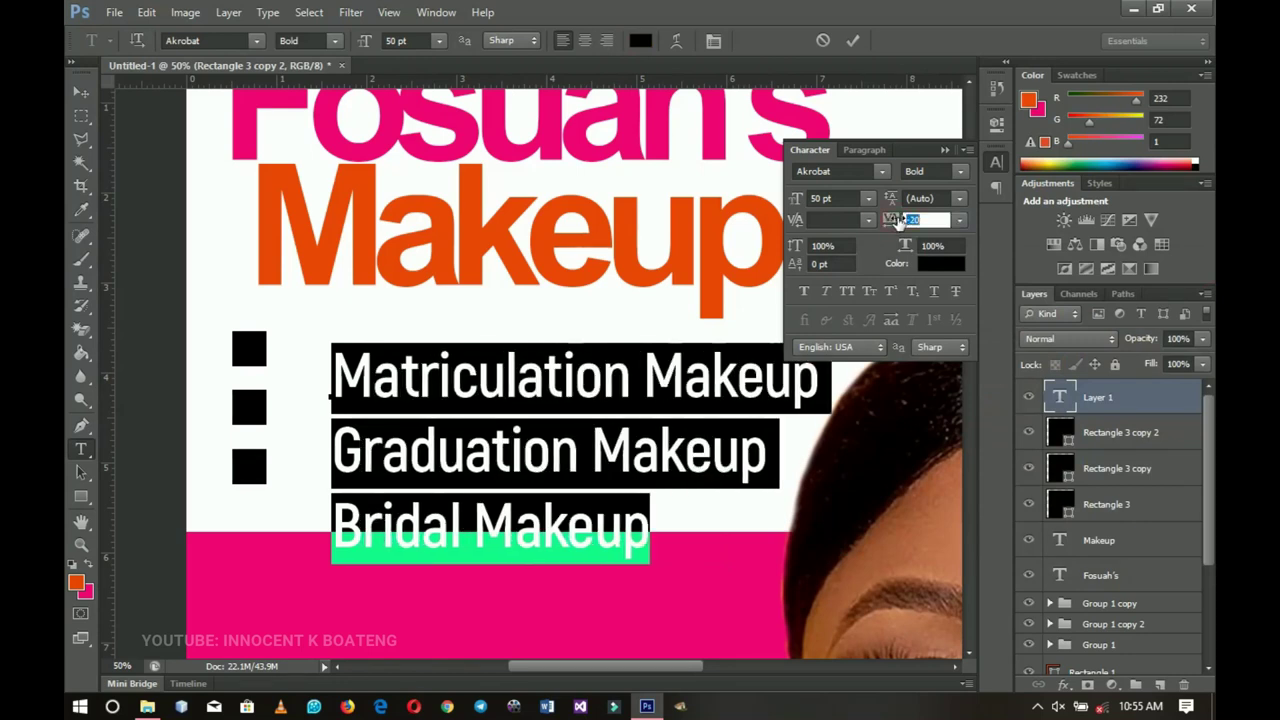
Move the three-line text block up beside the bullets and shrink it to about 45.58 pt
click(81, 92)
drag(379, 355, 338, 322)
key(ctrl+t)
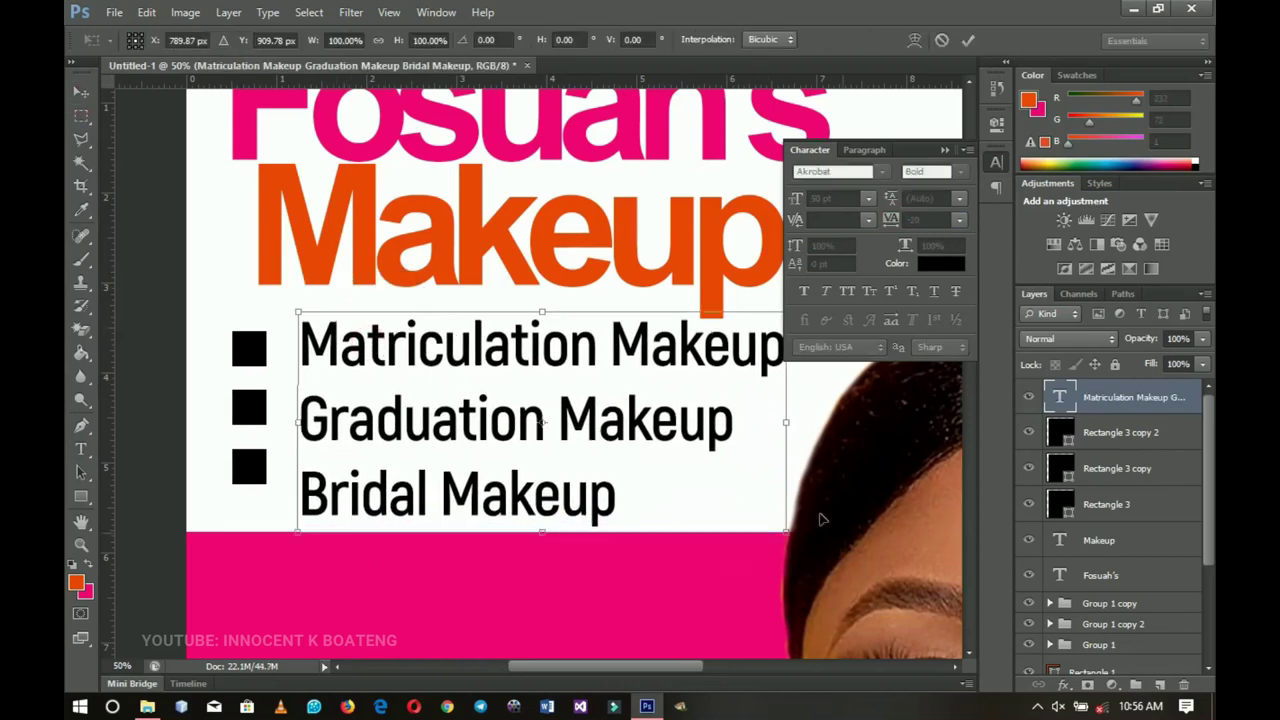
drag(788, 532, 765, 522)
key(Return)
mouse_move(240, 355)
mouse_down()
mouse_move(256, 356)
mouse_move(239, 355)
mouse_up()
click(1130, 397)
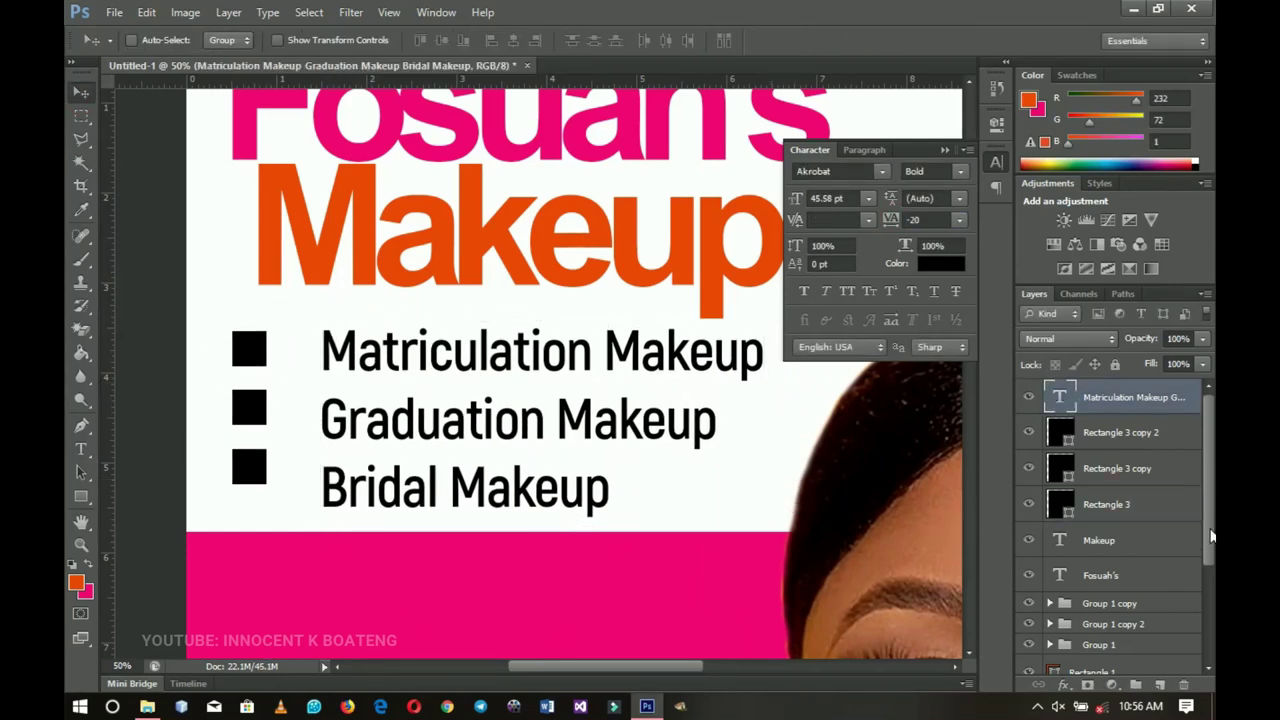
Shift all three square bullets together closer to the text, aligning the top one with "Matriculation Makeup"
click(1105, 440)
shift+click(1108, 505)
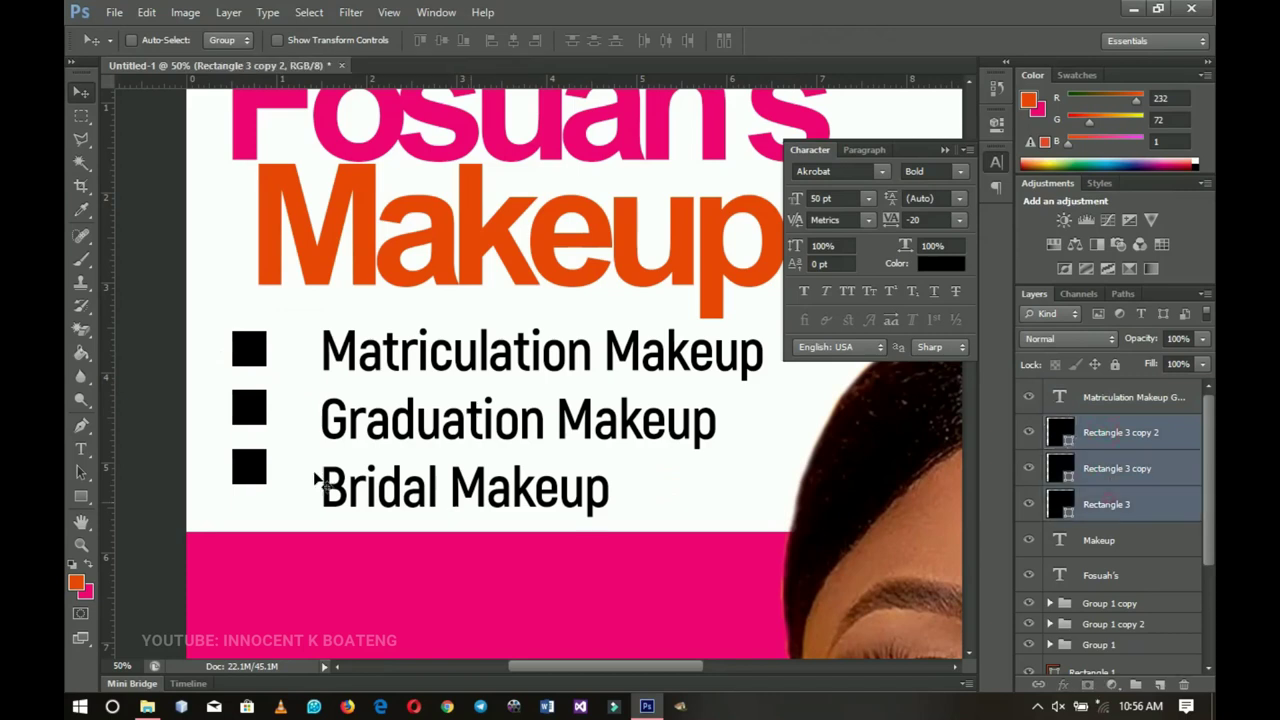
drag(266, 368, 302, 373)
Move the middle square bullet down in line with "Graduation Makeup"
click(1118, 473)
click(1029, 468)
click(1029, 468)
drag(403, 446, 336, 452)
click(1094, 506)
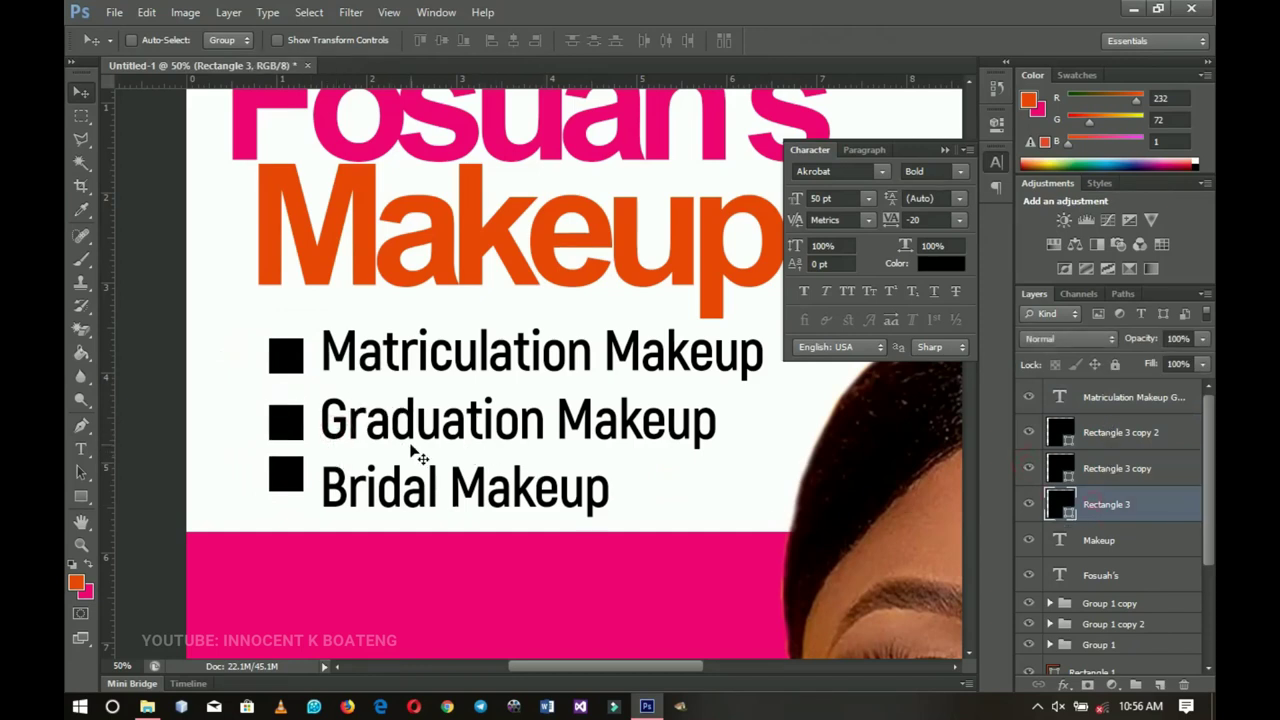
drag(318, 500, 315, 492)
key(ctrl+z)
Move the lowest square bullet straight down about 0.21 in, in line with "Bridal Makeup"
key(alt+bracketright)
key(alt+bracketright)
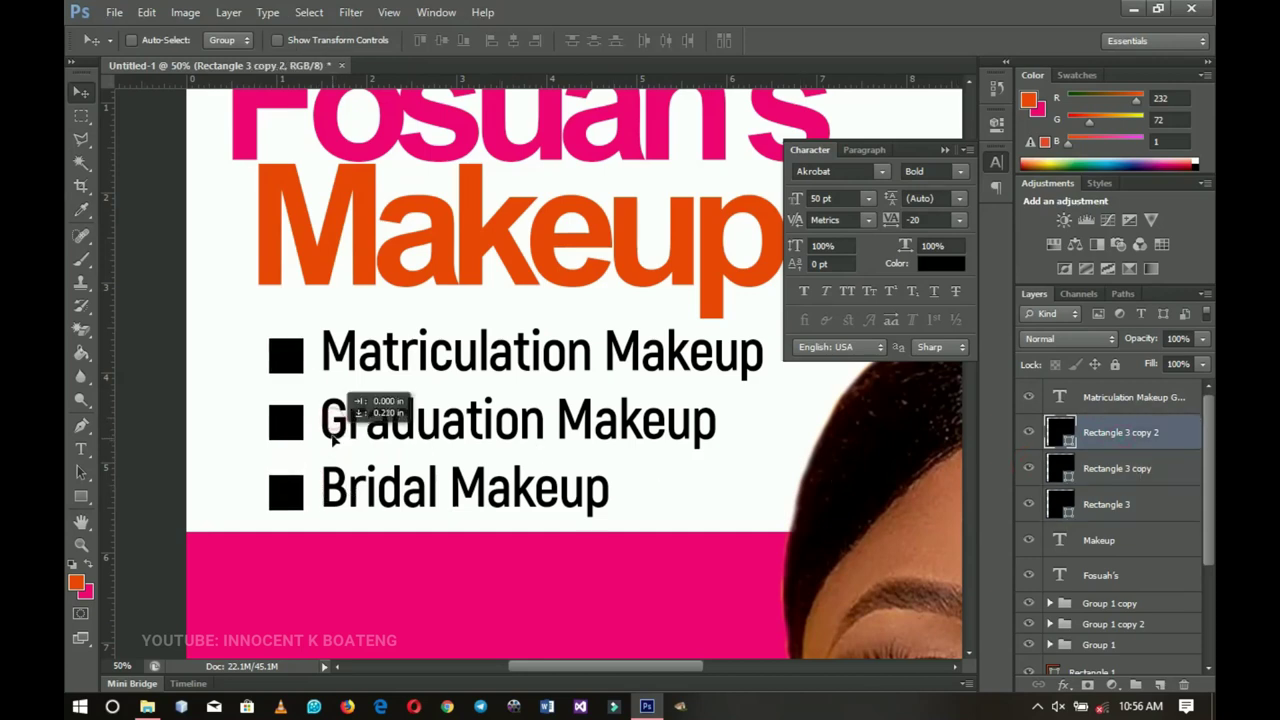
Scale the three bullets and the text list together to about 90% of their size
key(z)
alt+click(419, 425)
alt+click(419, 425)
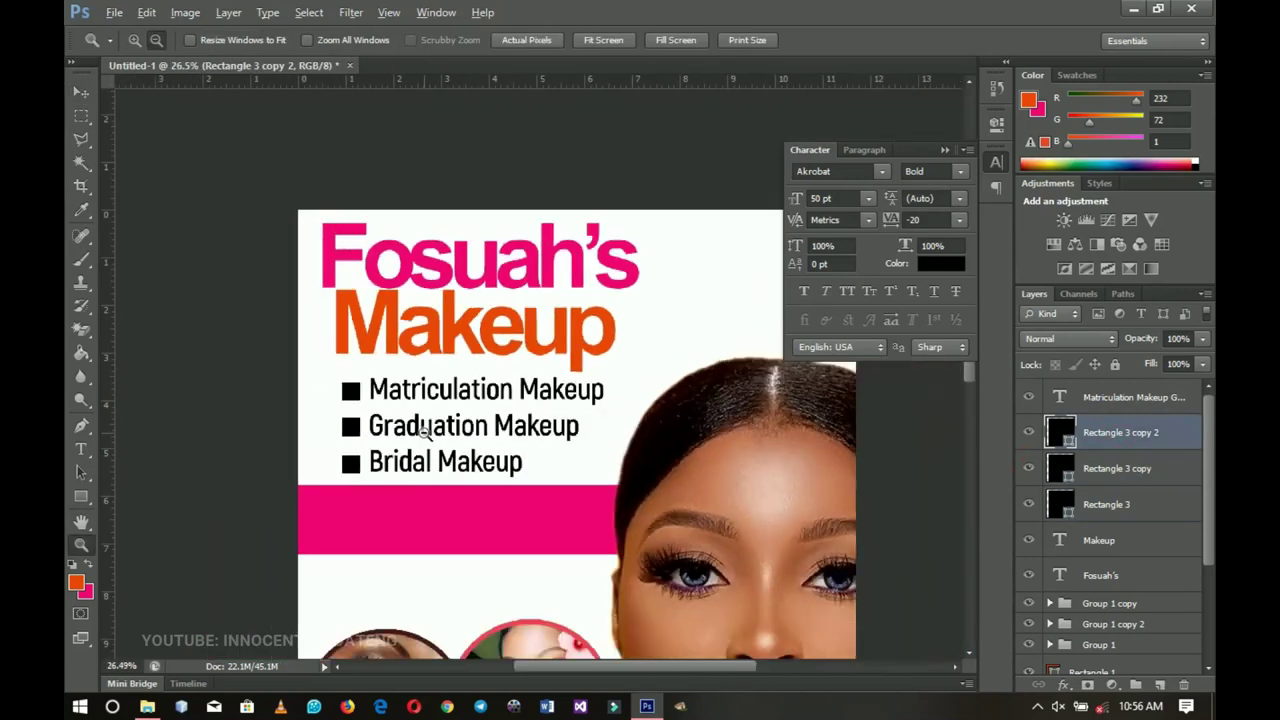
alt+click(419, 425)
click(1110, 503)
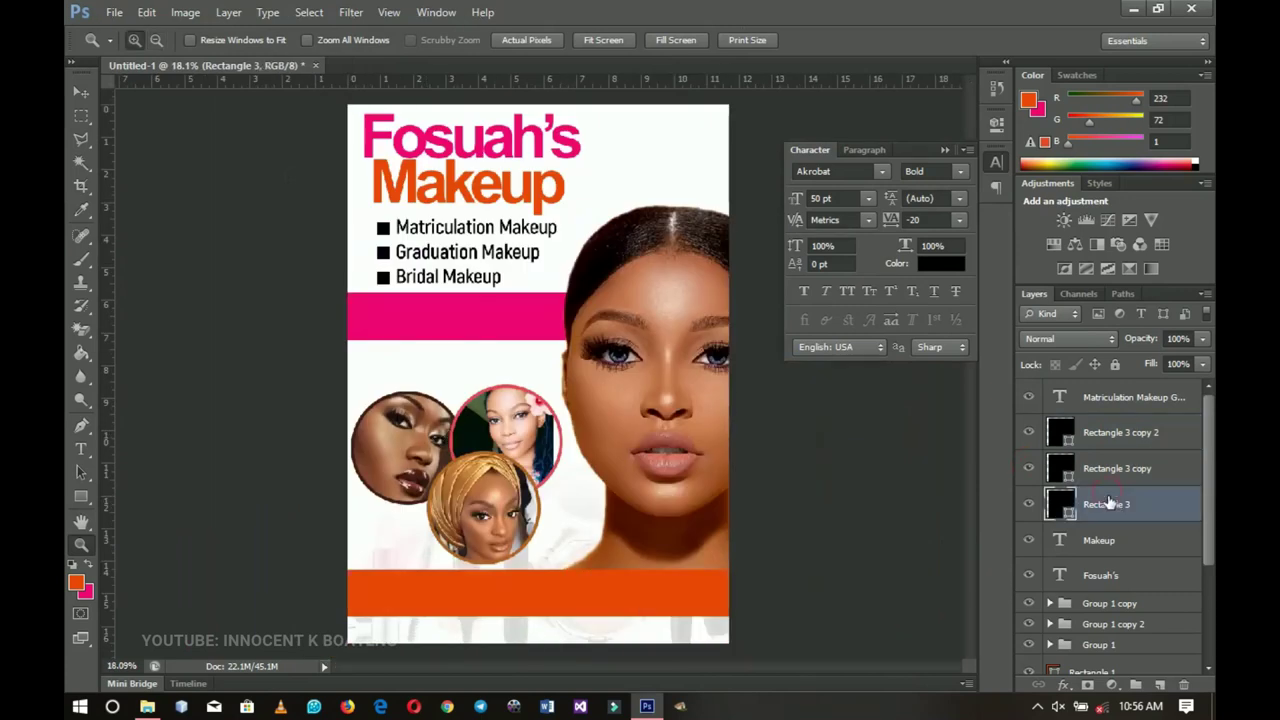
shift+click(1119, 424)
shift+click(1119, 400)
key(ctrl+t)
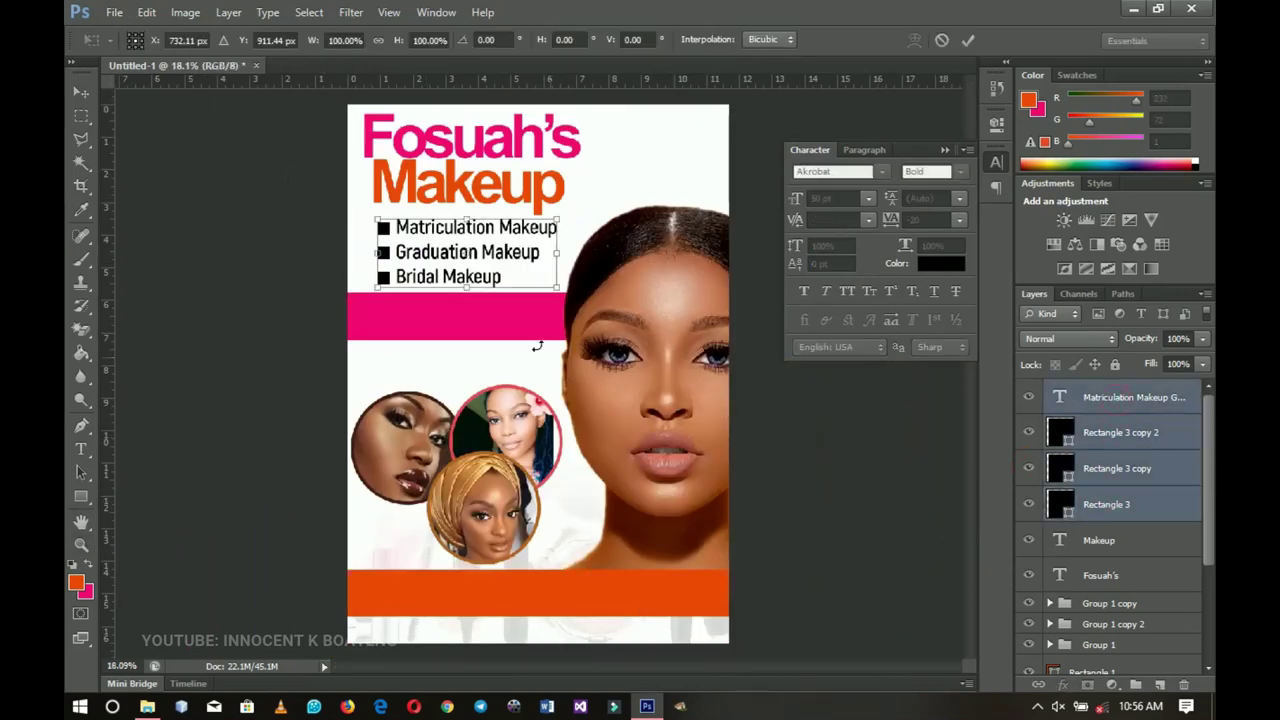
drag(558, 287, 548, 283)
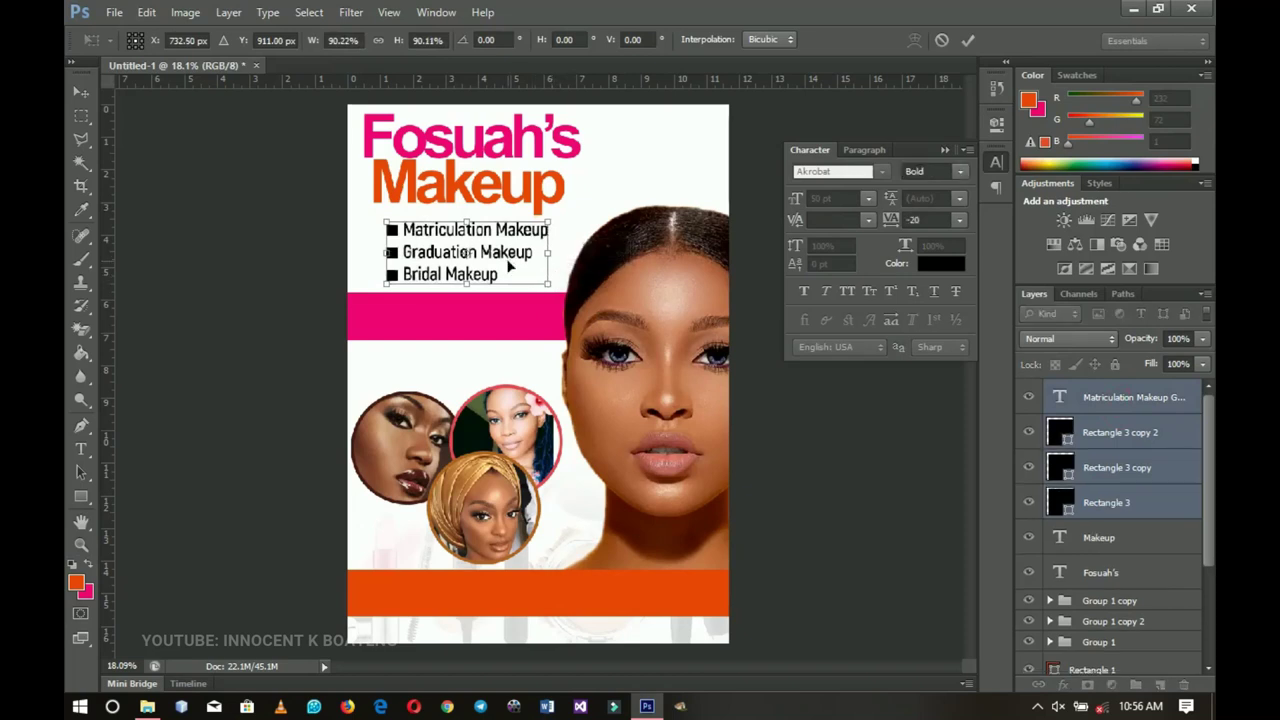
key(Return)
Shift the bulleted list left under the "Makeup" headline and nudge it slightly up from the pink band
key(z)
click(503, 258)
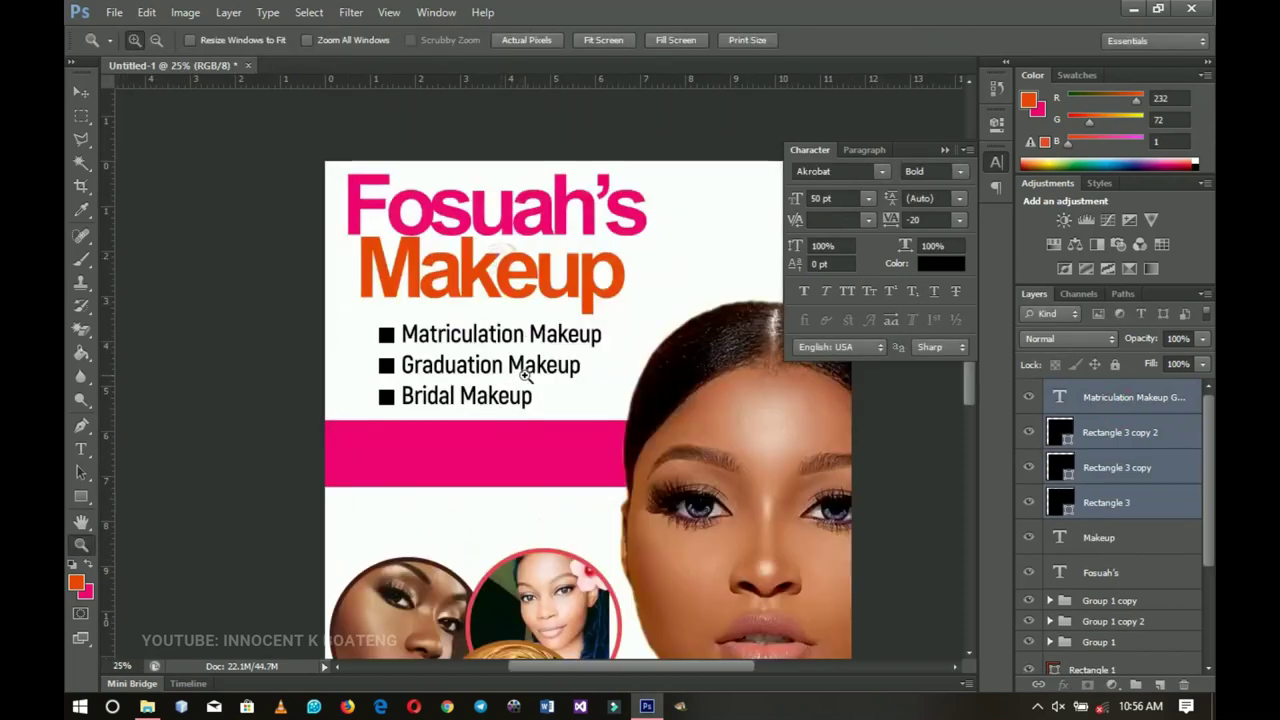
key(v)
drag(523, 366, 510, 378)
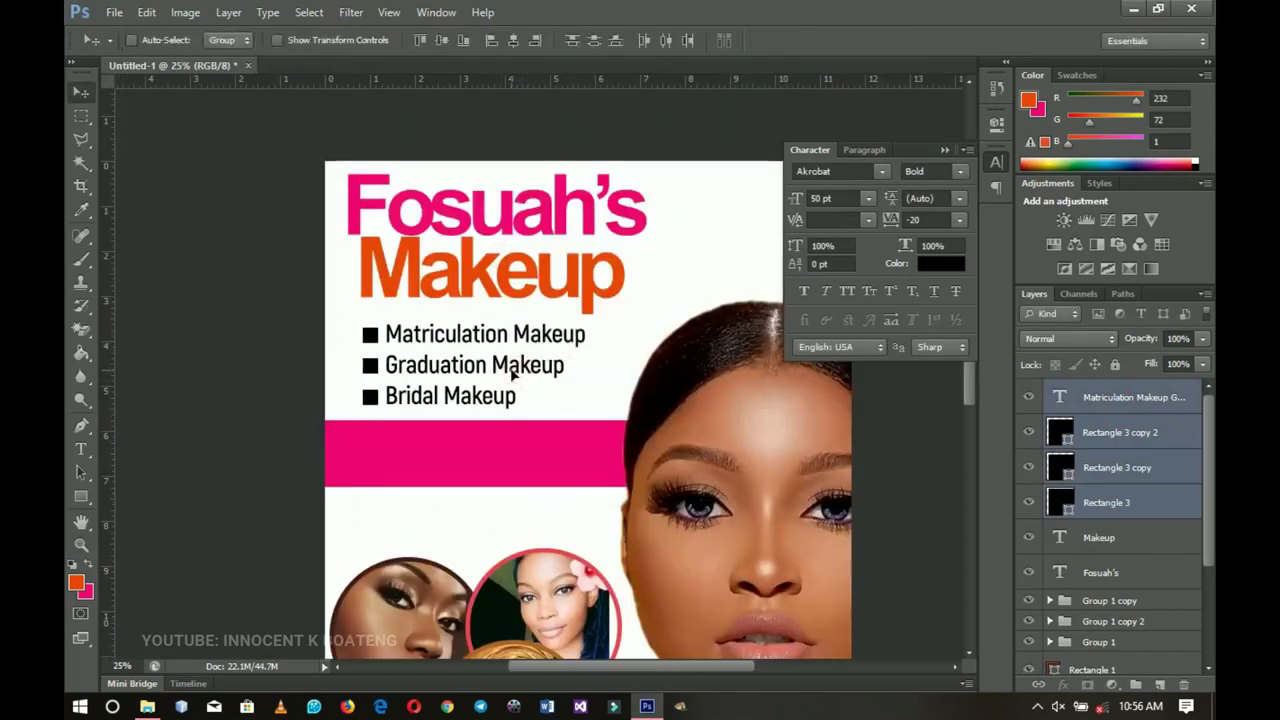
key(z)
alt+click(510, 378)
key(v)
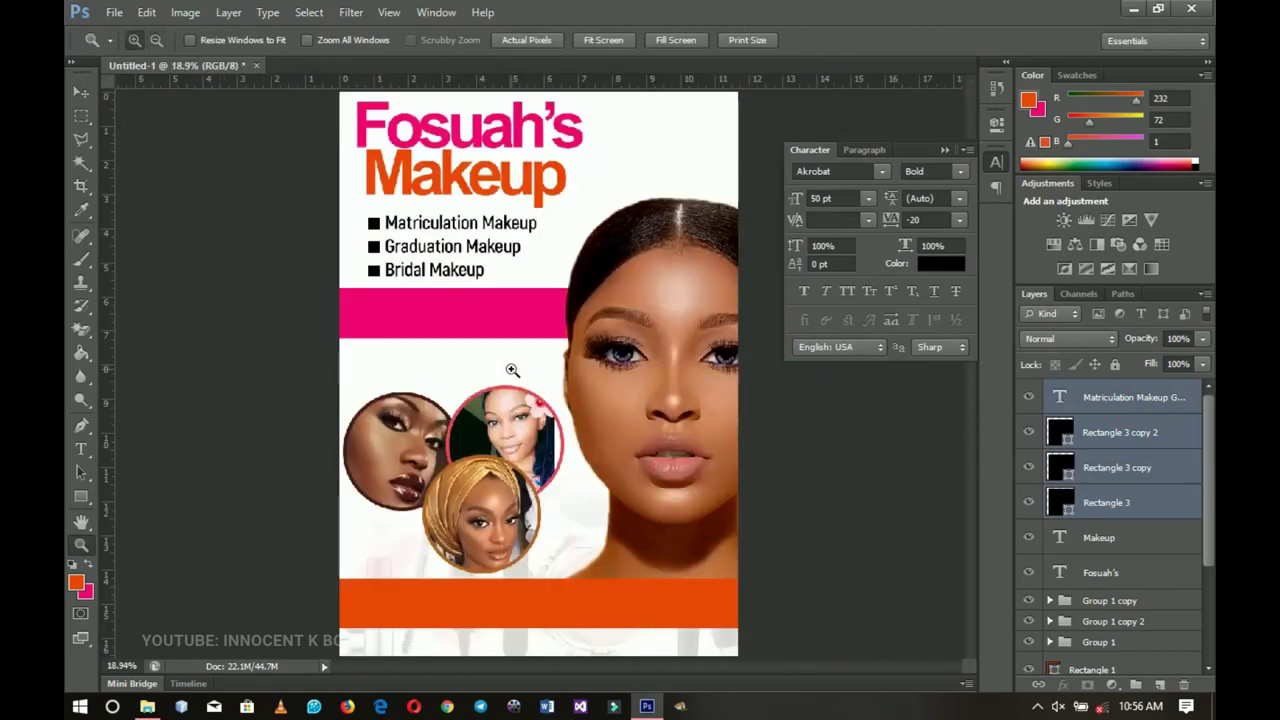
key(shift+Up)
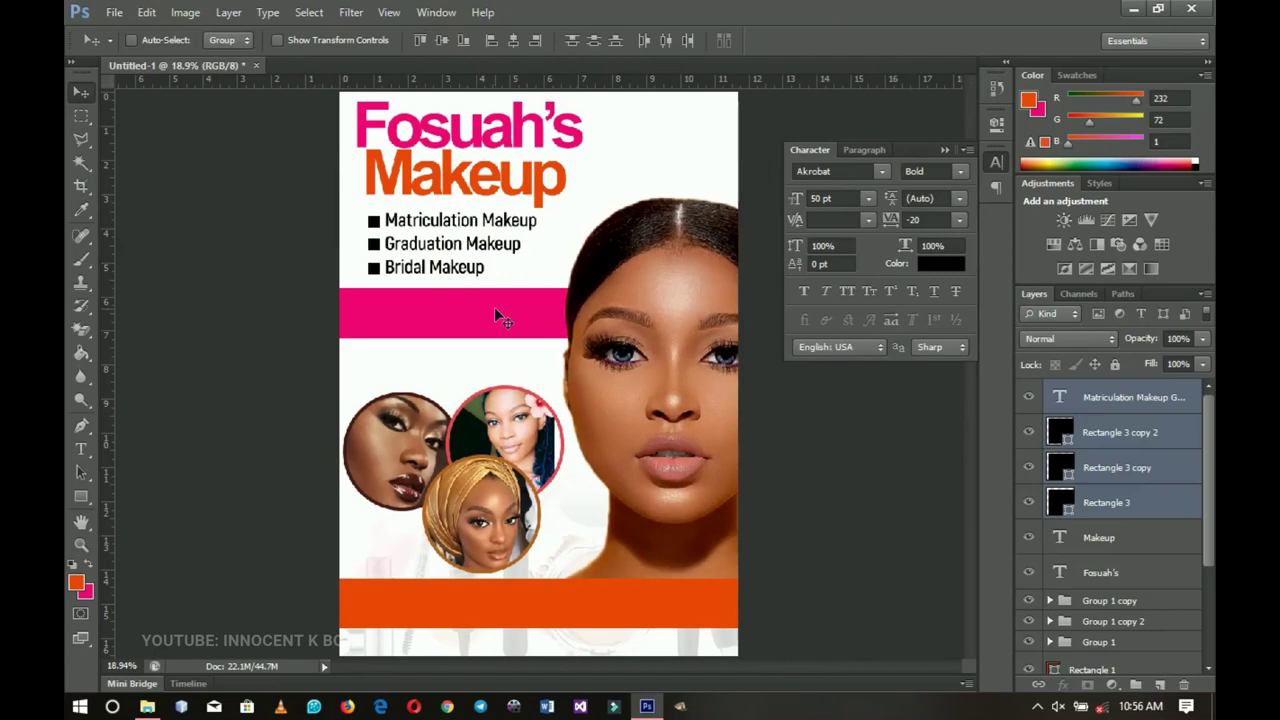
Set the faded makeup-products background image's opacity to 34% and collapse the character settings
scroll(1100, 530, down, 3)
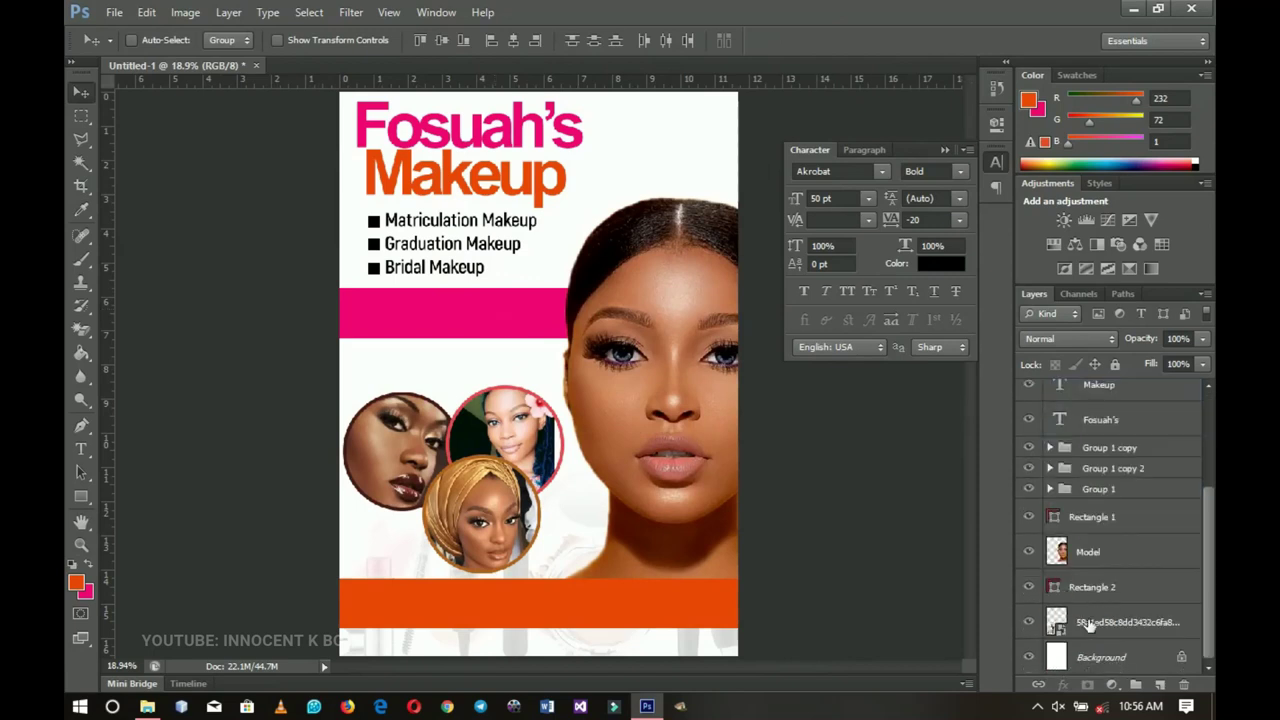
click(1090, 622)
click(1137, 340)
drag(1137, 340, 1149, 341)
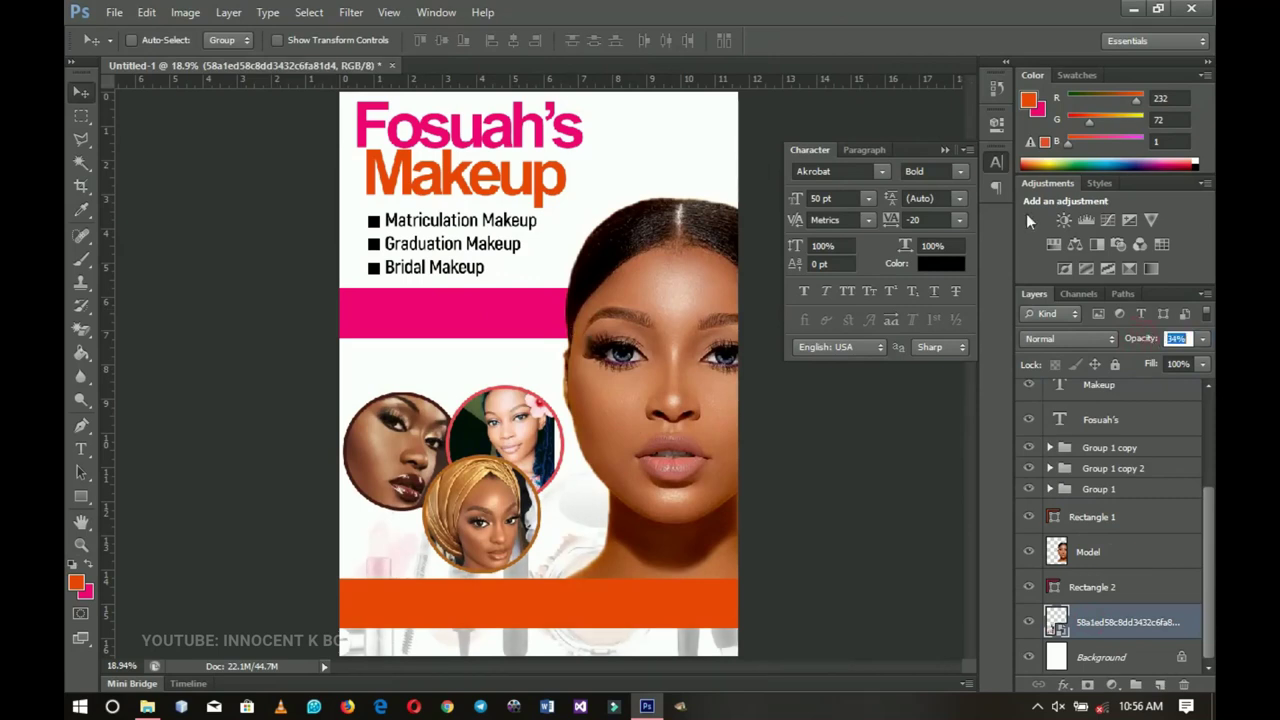
click(942, 150)
Place Download-Makeup-Kit-Products-PNG-Clipart from the Makeup folder above the list layer, shrunk to fit between the headline and the model's head
scroll(1150, 520, up, 3)
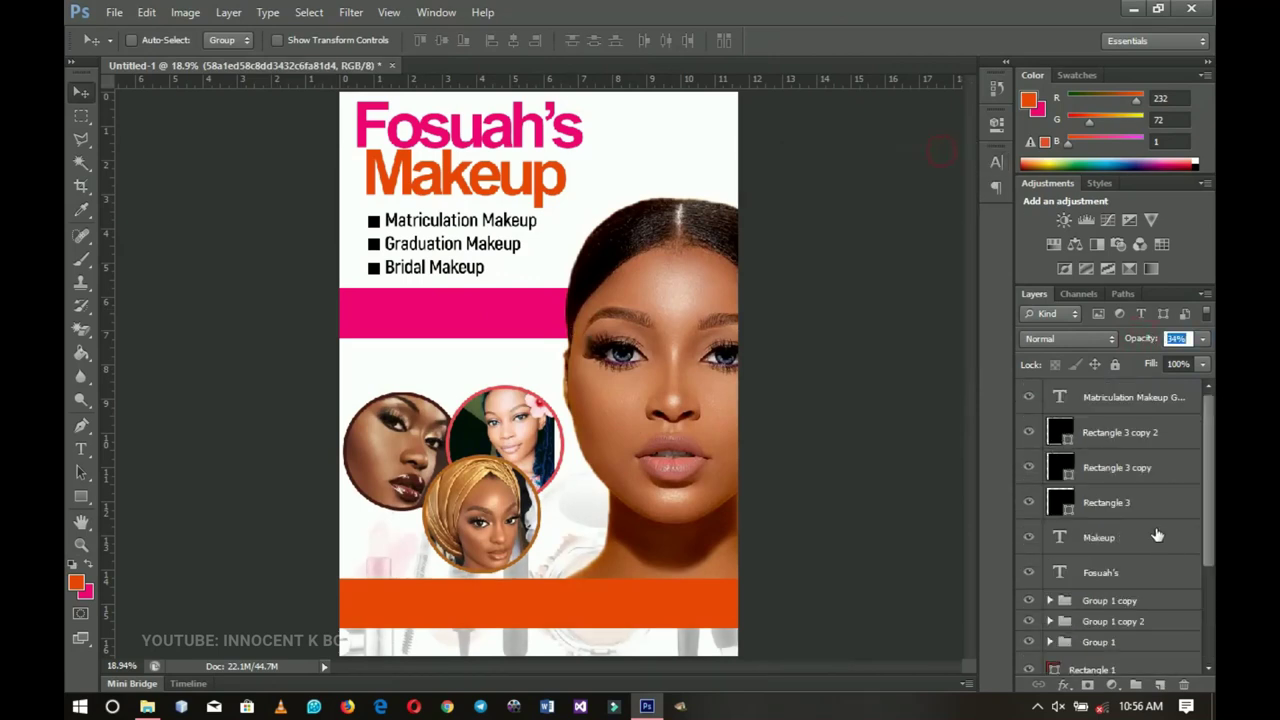
click(1122, 405)
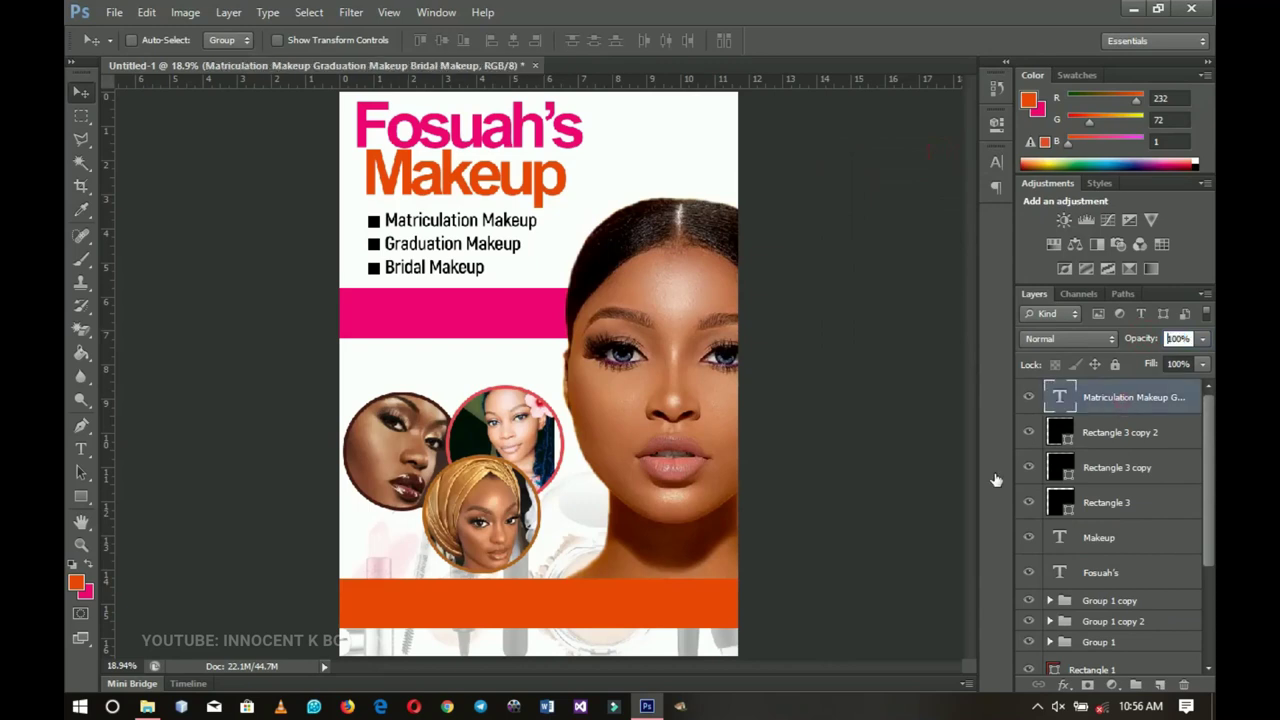
click(160, 706)
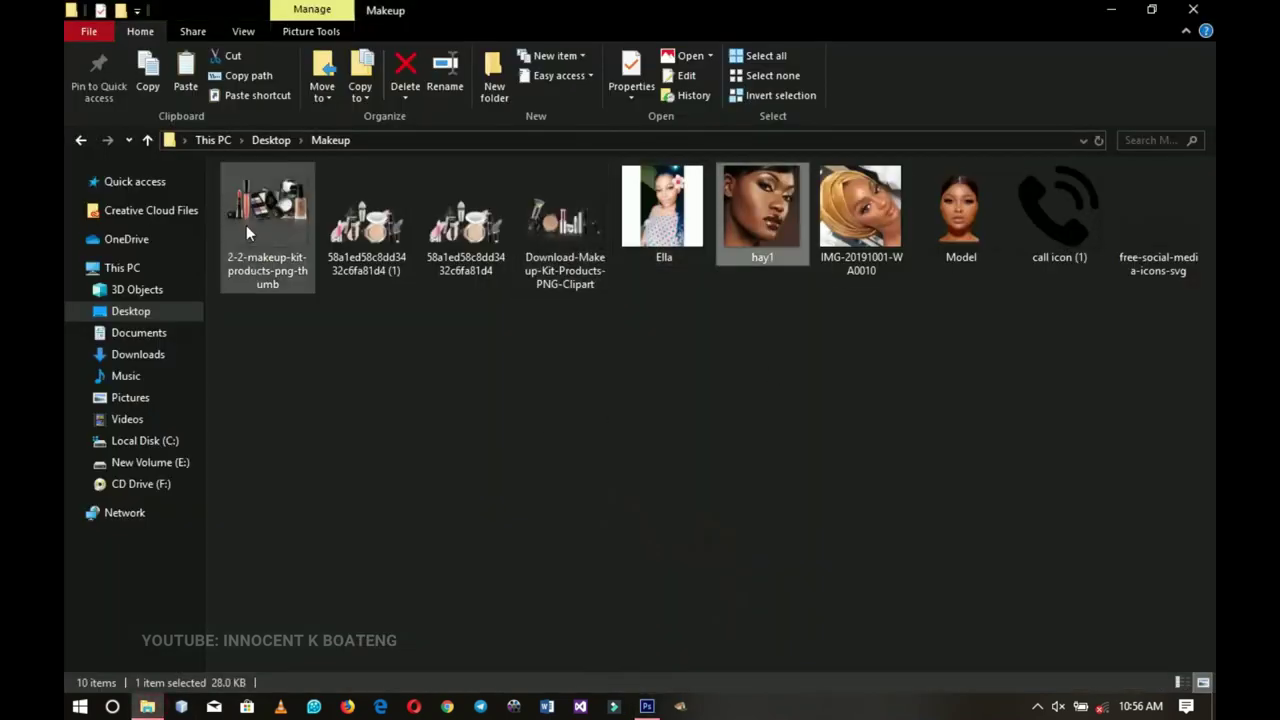
click(567, 230)
drag(567, 230, 666, 163)
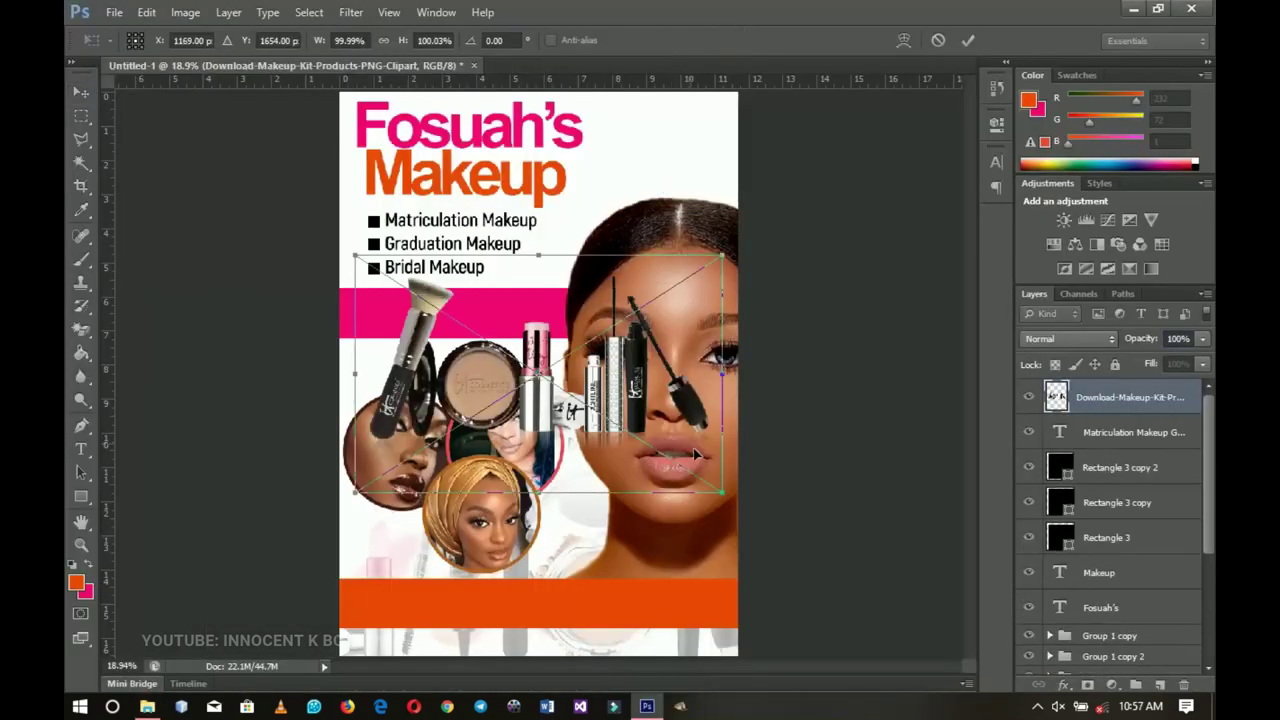
drag(722, 492, 673, 178)
key(Return)
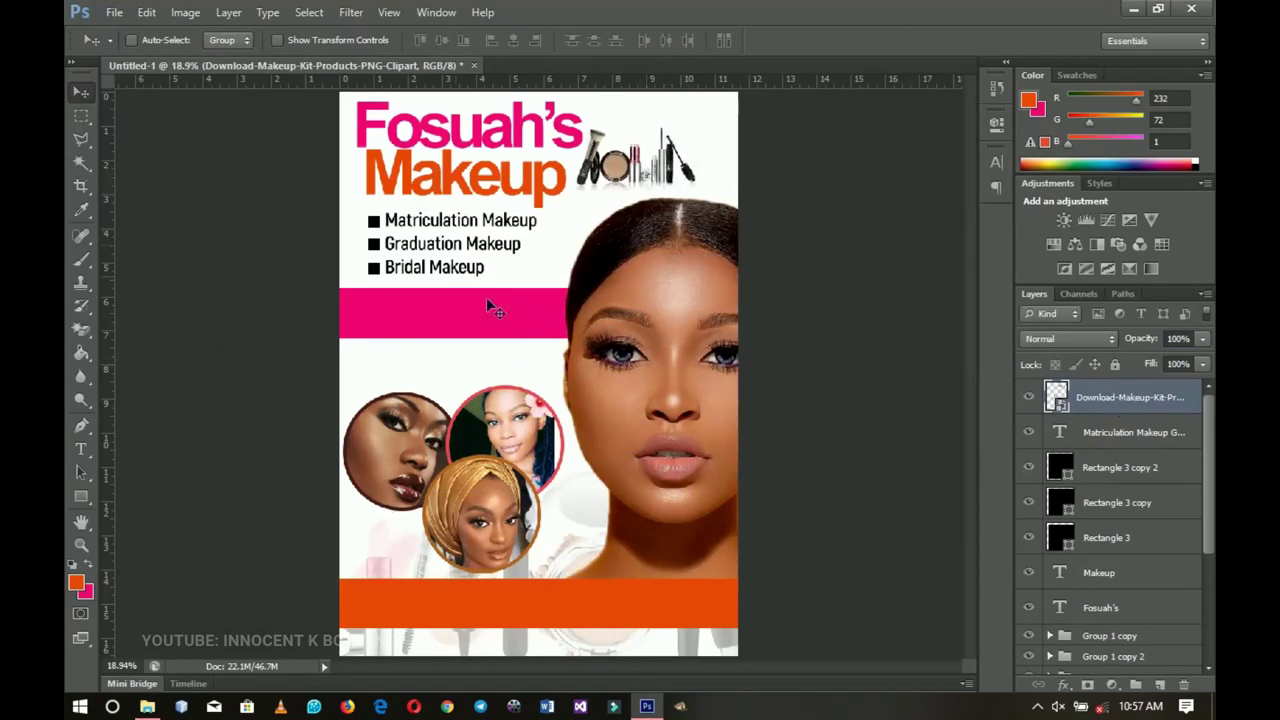
Duplicate the three-line list text and move the copy down onto the pink band
click(1115, 440)
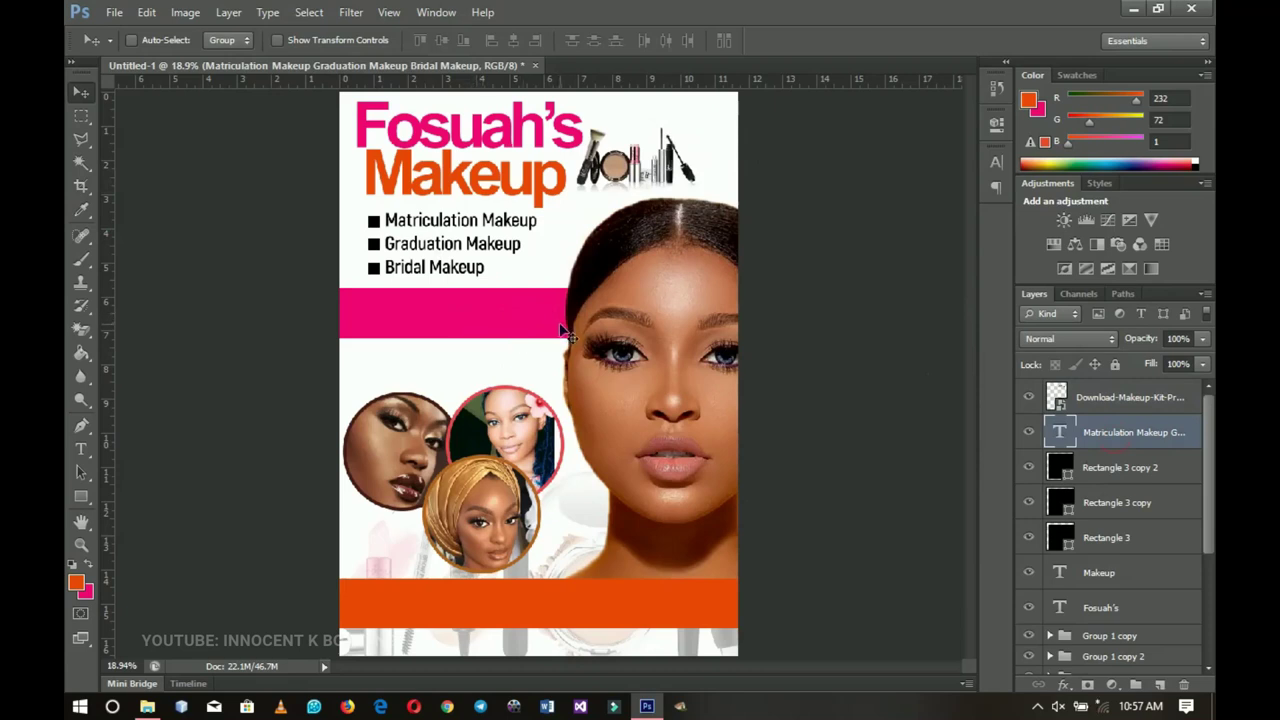
key(ctrl+j)
drag(443, 240, 440, 327)
key(t)
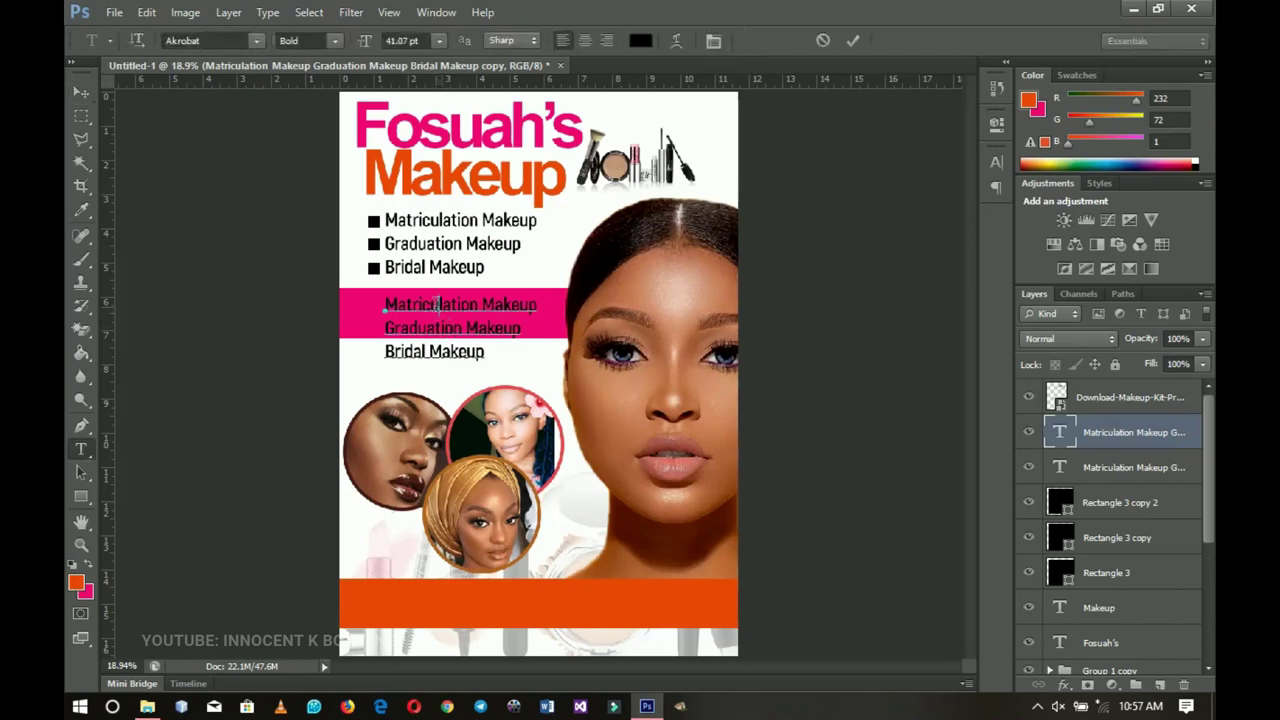
Replace the copied text with two GH price lines, "Makeup Without Lashes" and "Makeup With Lasehs"
click(437, 310)
key(ctrl+a)
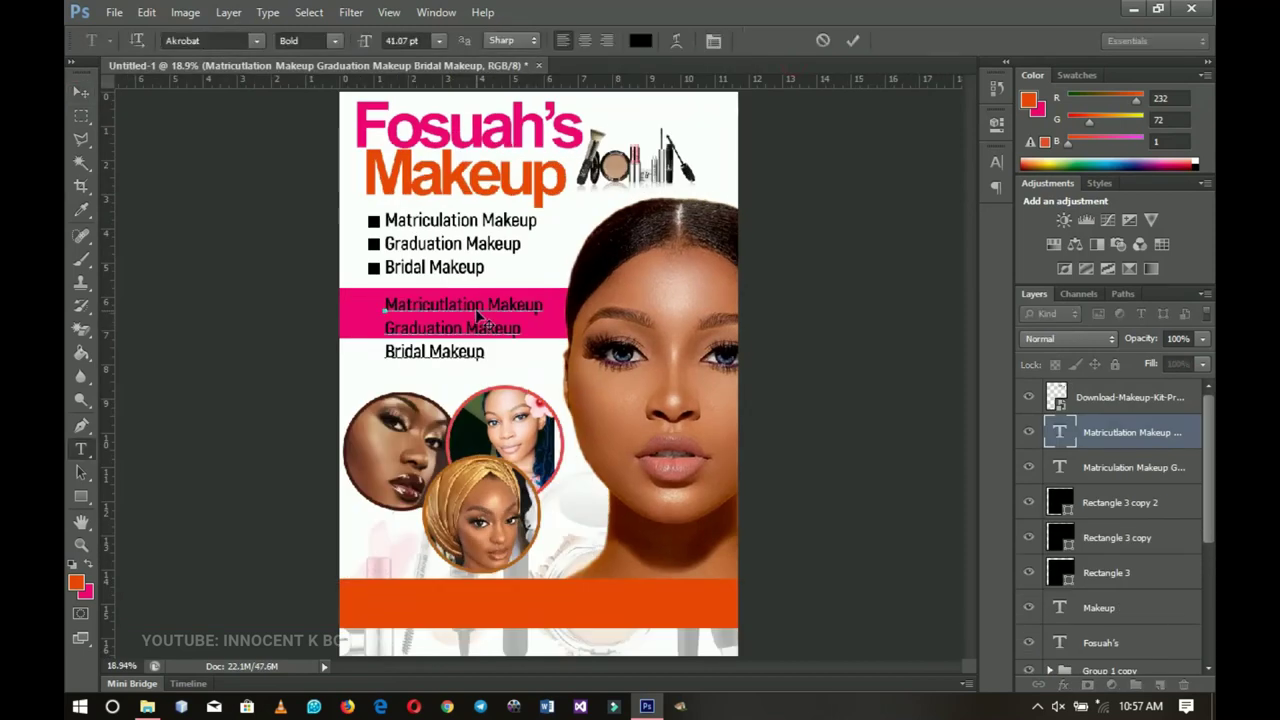
text(Makeup without Lashes - GH10)
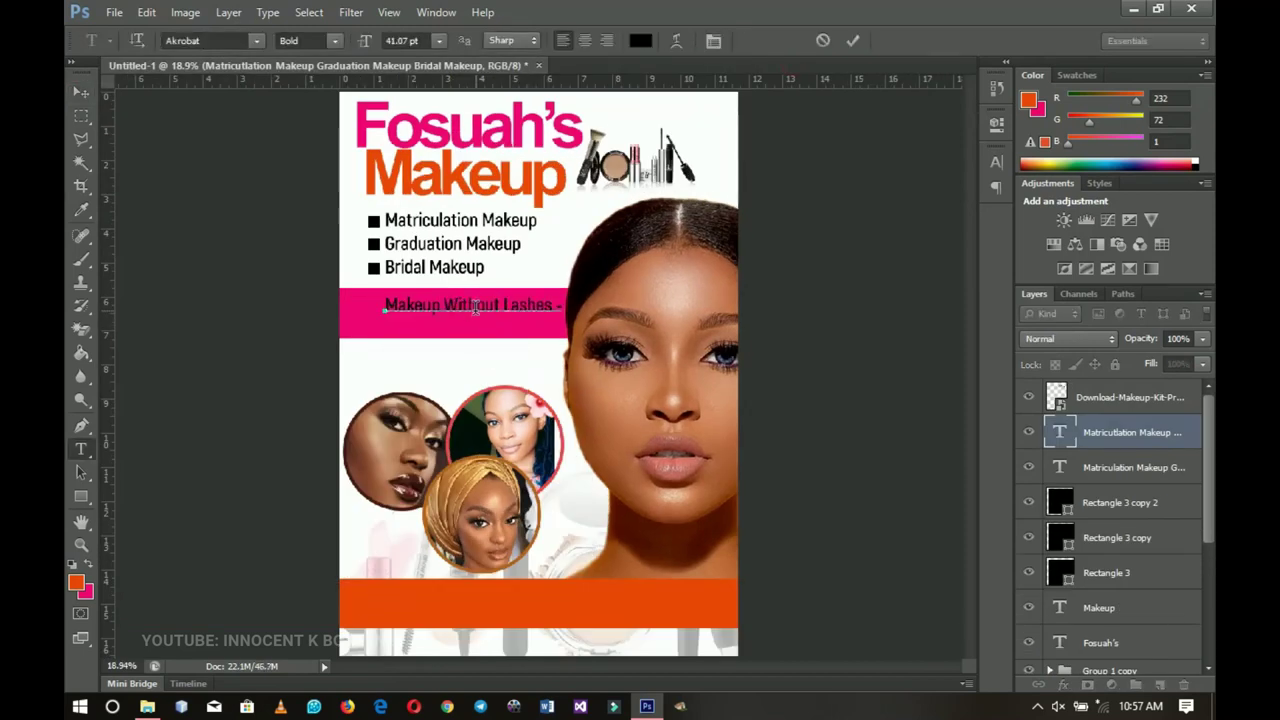
key(Return)
text(Makeup With Lasehs - GH)
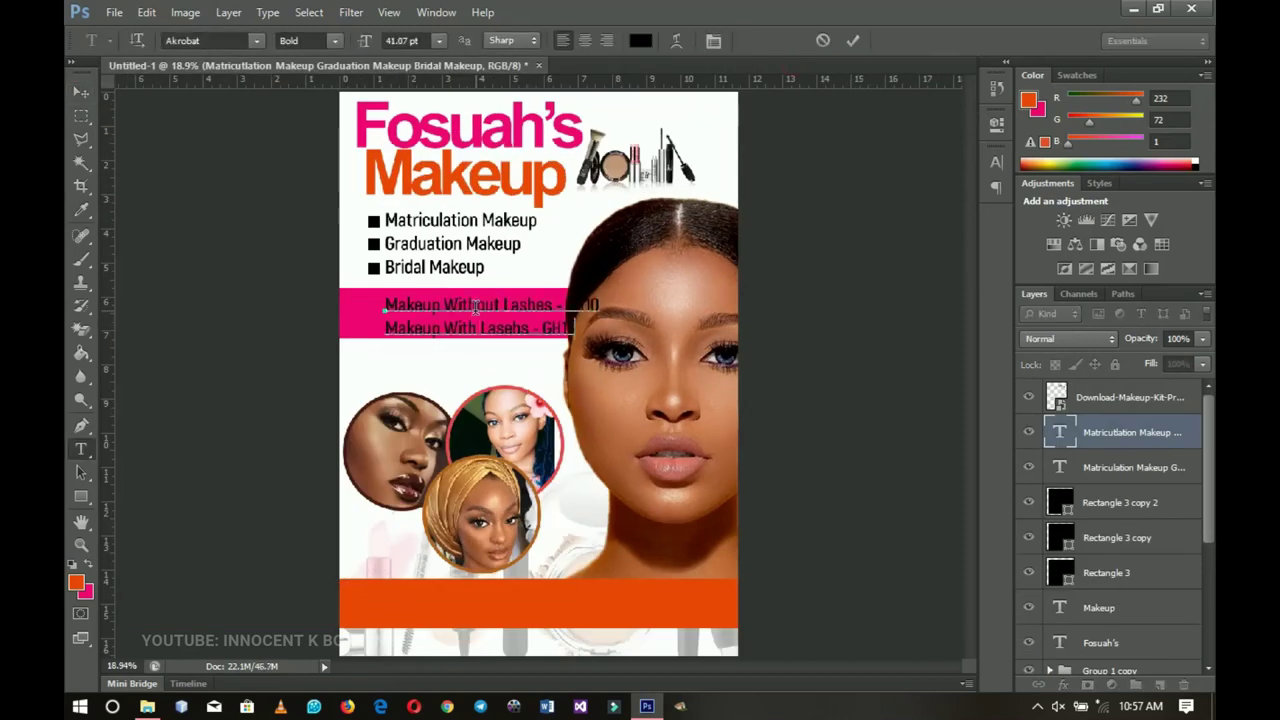
Colour both price lines white and move the text toward the pink band's left end so it fits inside
key(ctrl+a)
click(640, 40)
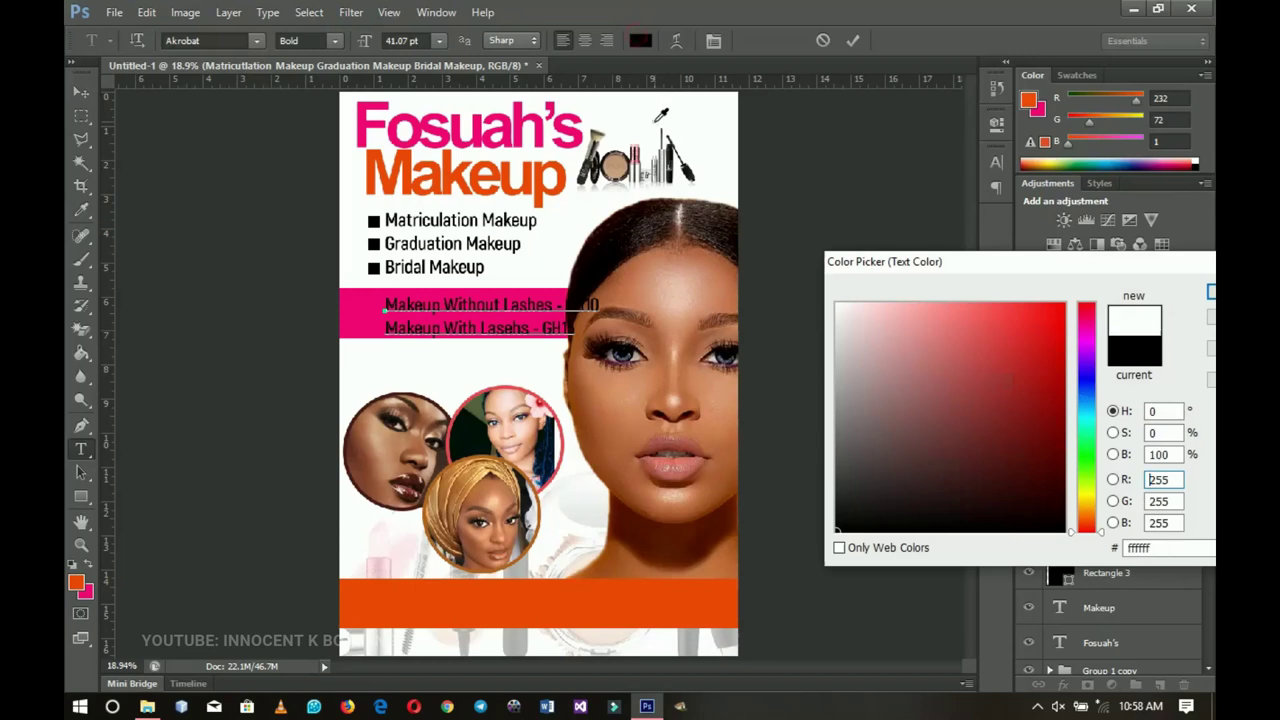
click(1210, 291)
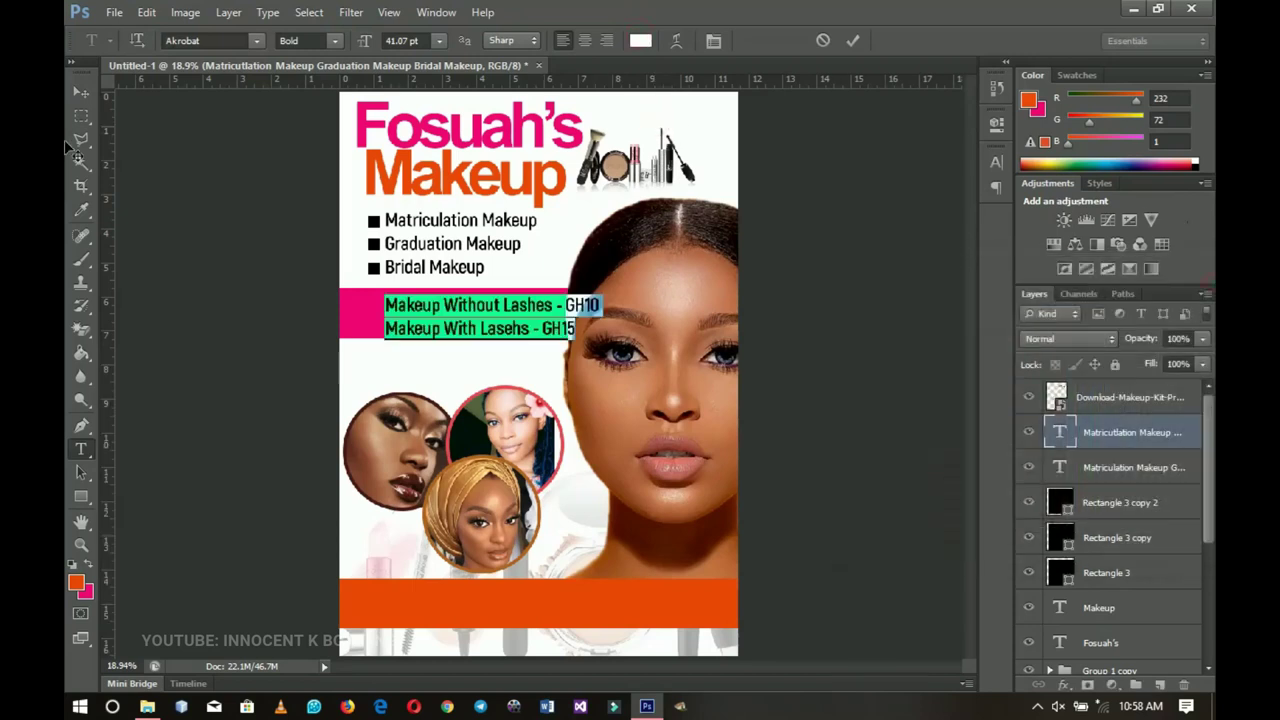
click(80, 92)
drag(570, 330, 531, 327)
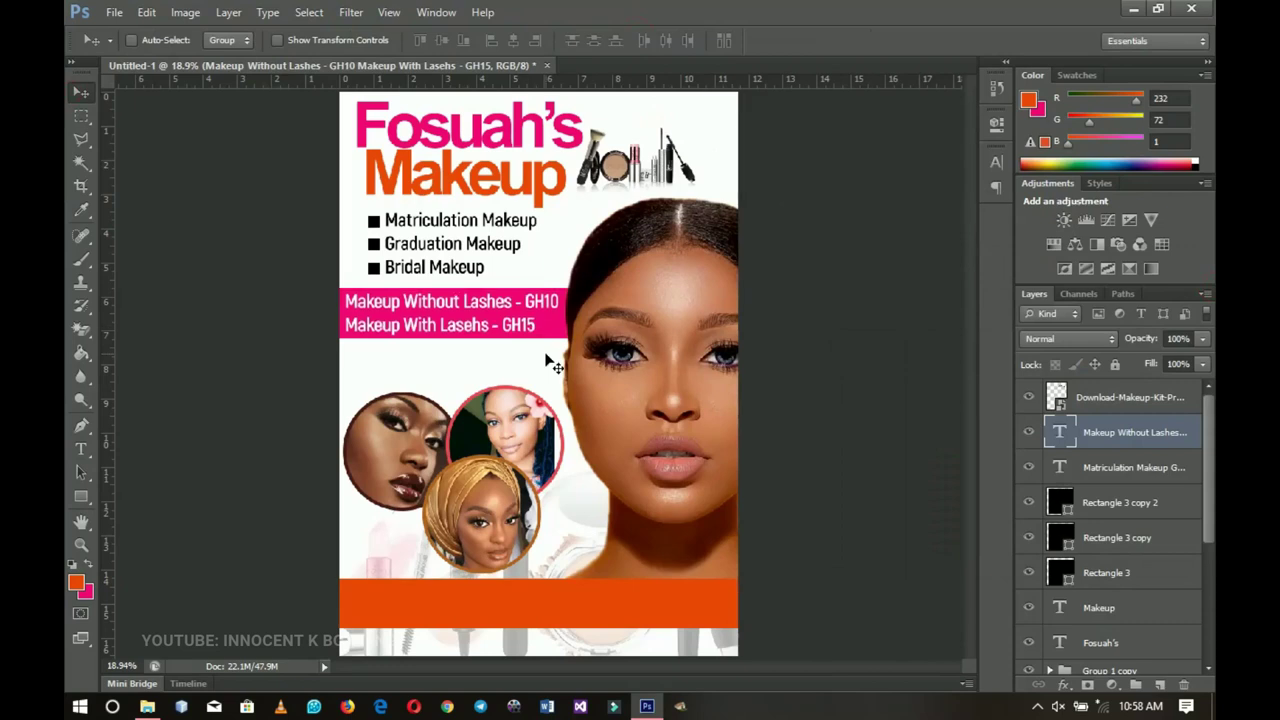
Duplicate the two-line price text and move the copy down onto the orange band
click(1127, 476)
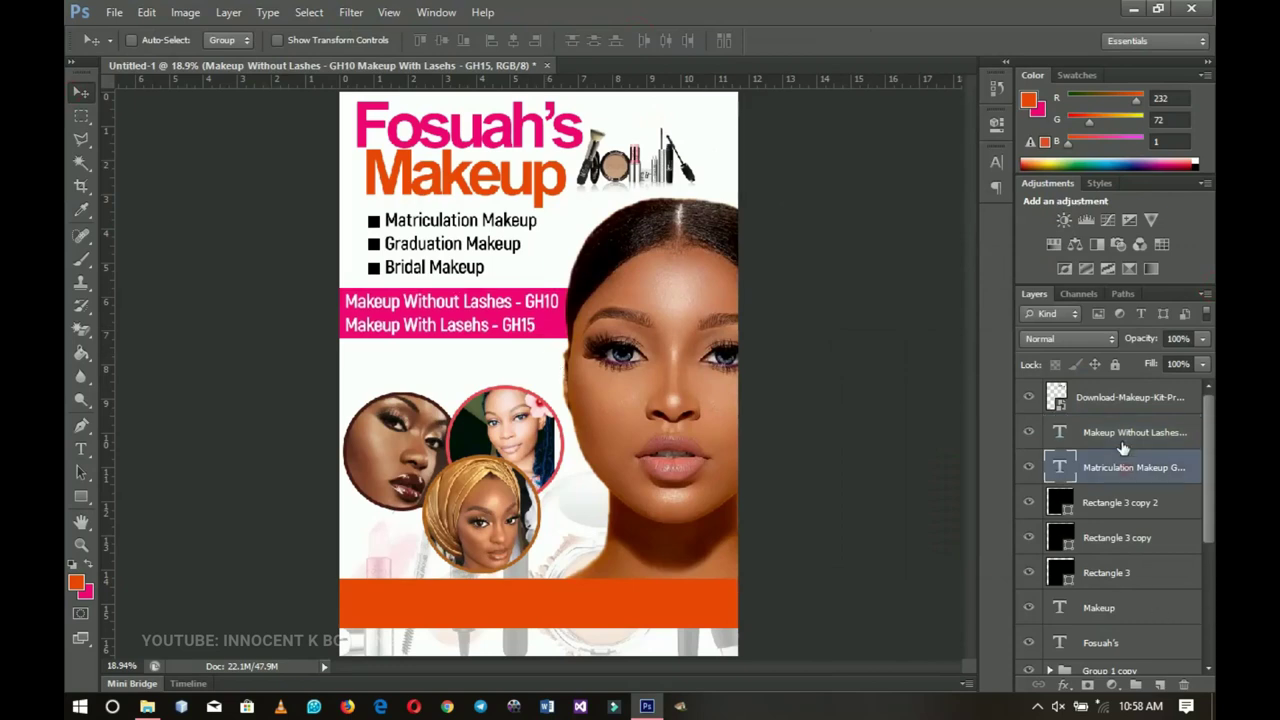
click(1122, 446)
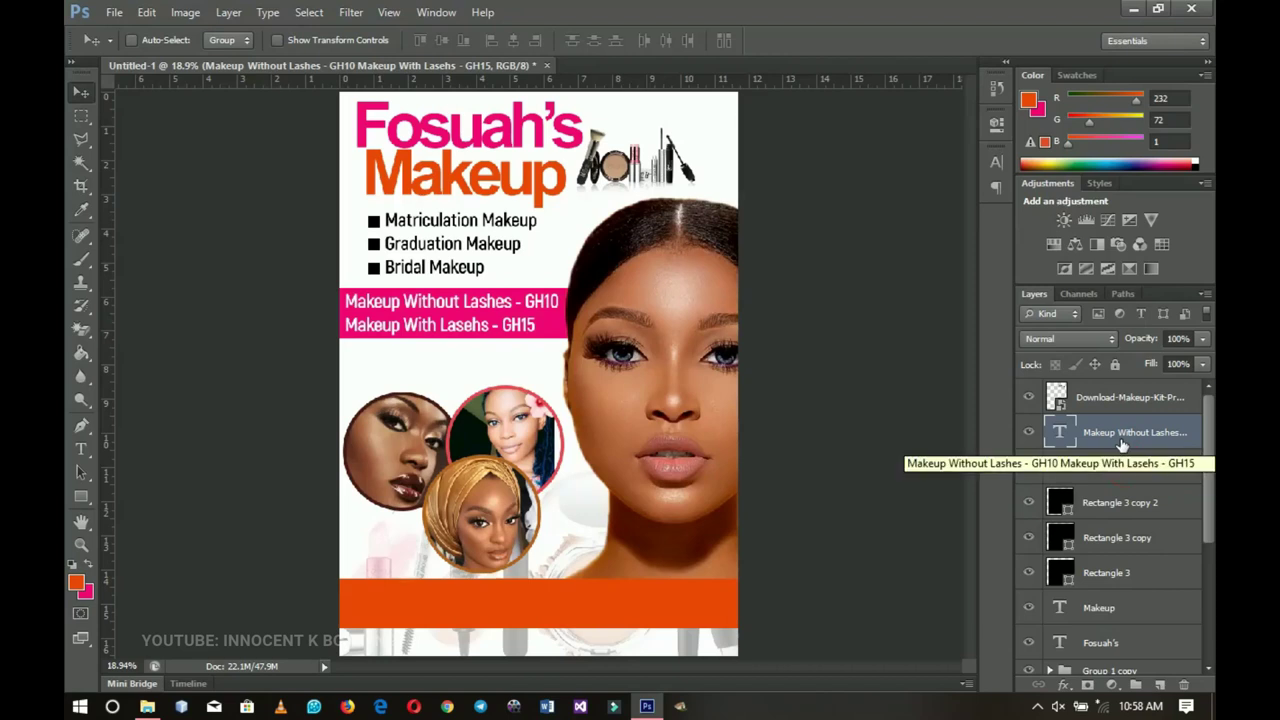
scroll(1122, 446, down, 1)
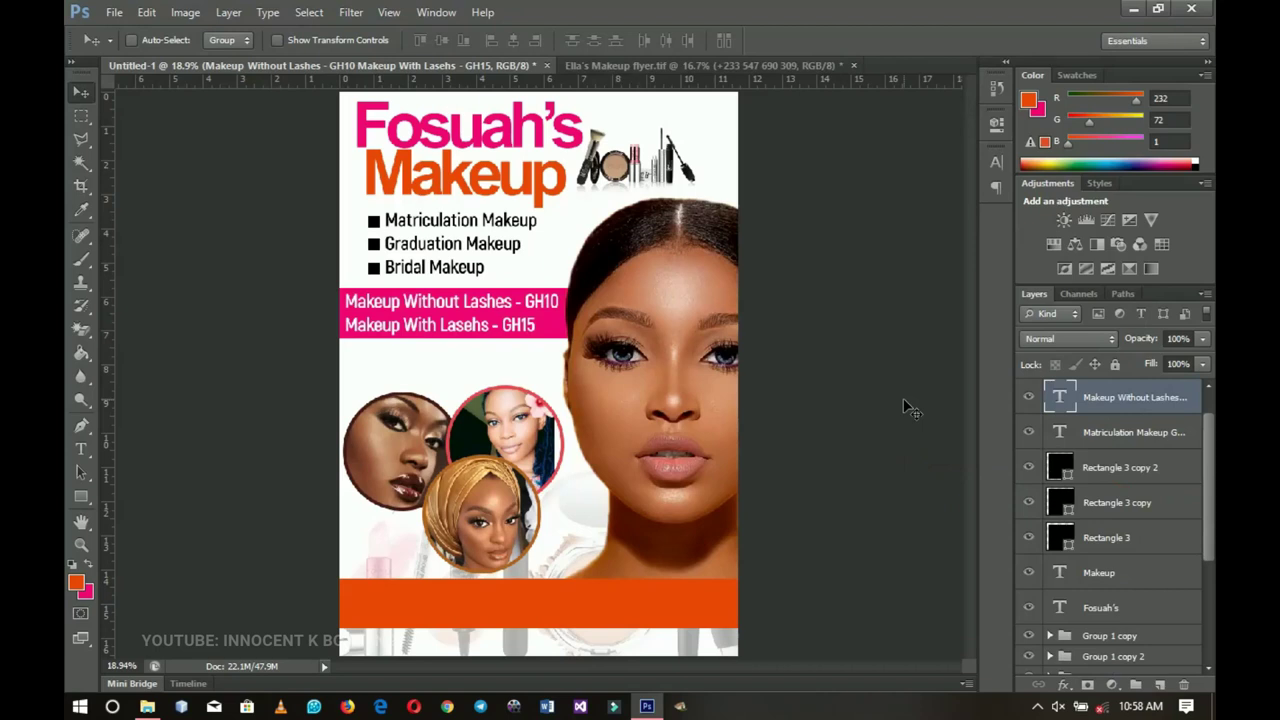
key(ctrl+j)
drag(468, 325, 474, 477)
drag(476, 538, 481, 613)
Move the orange band, Rectangle 1, slightly lower on the flyer and shift the Model layer down to meet it
right_click(636, 609)
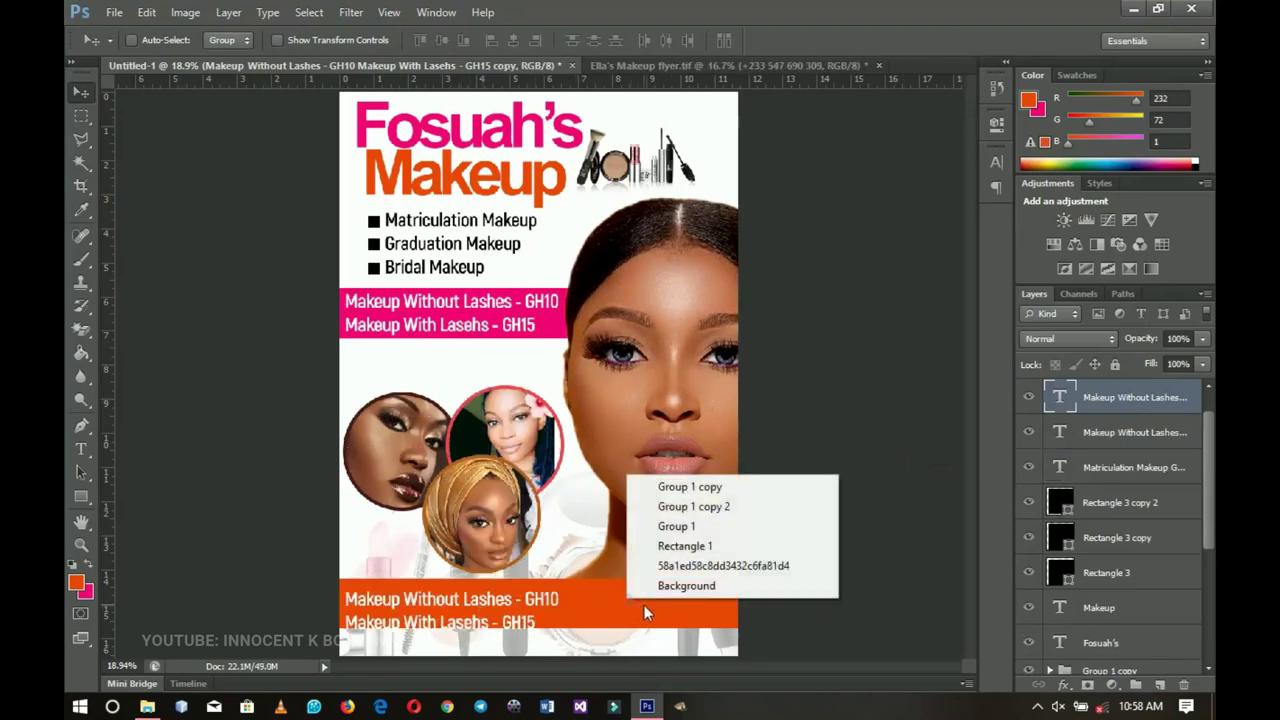
click(680, 543)
key(ctrl+t)
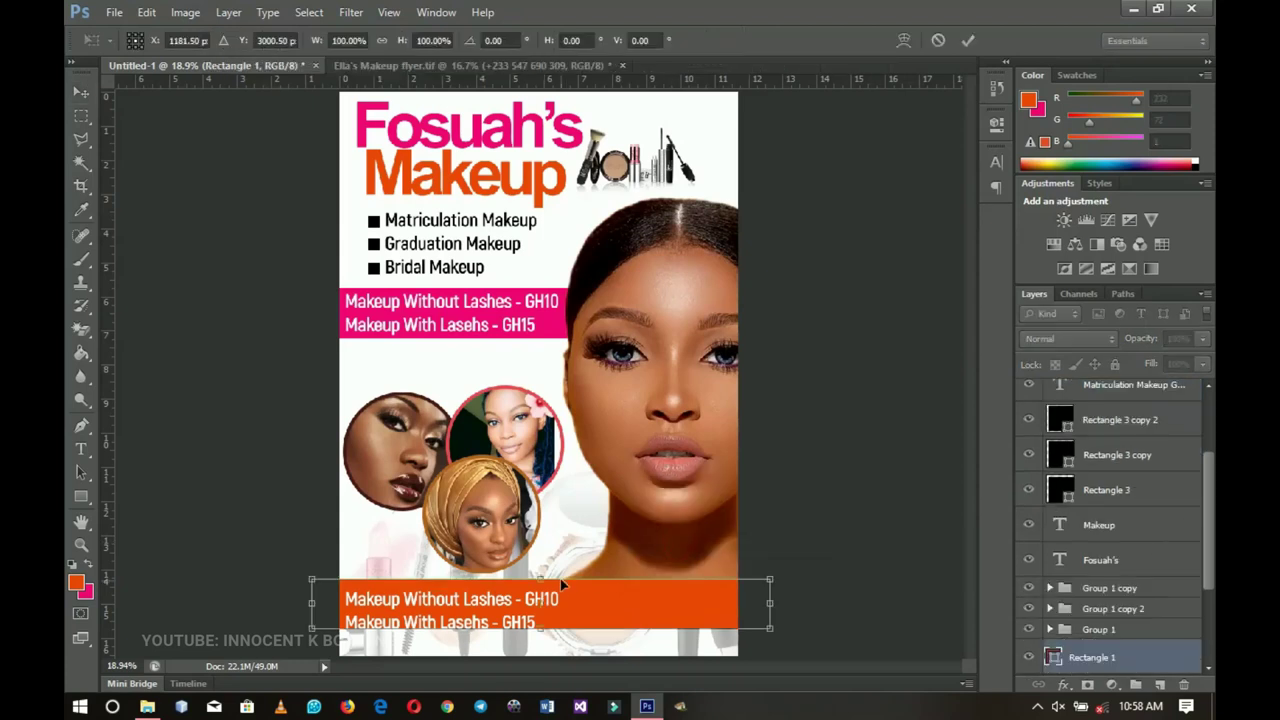
drag(545, 578, 545, 640)
key(Return)
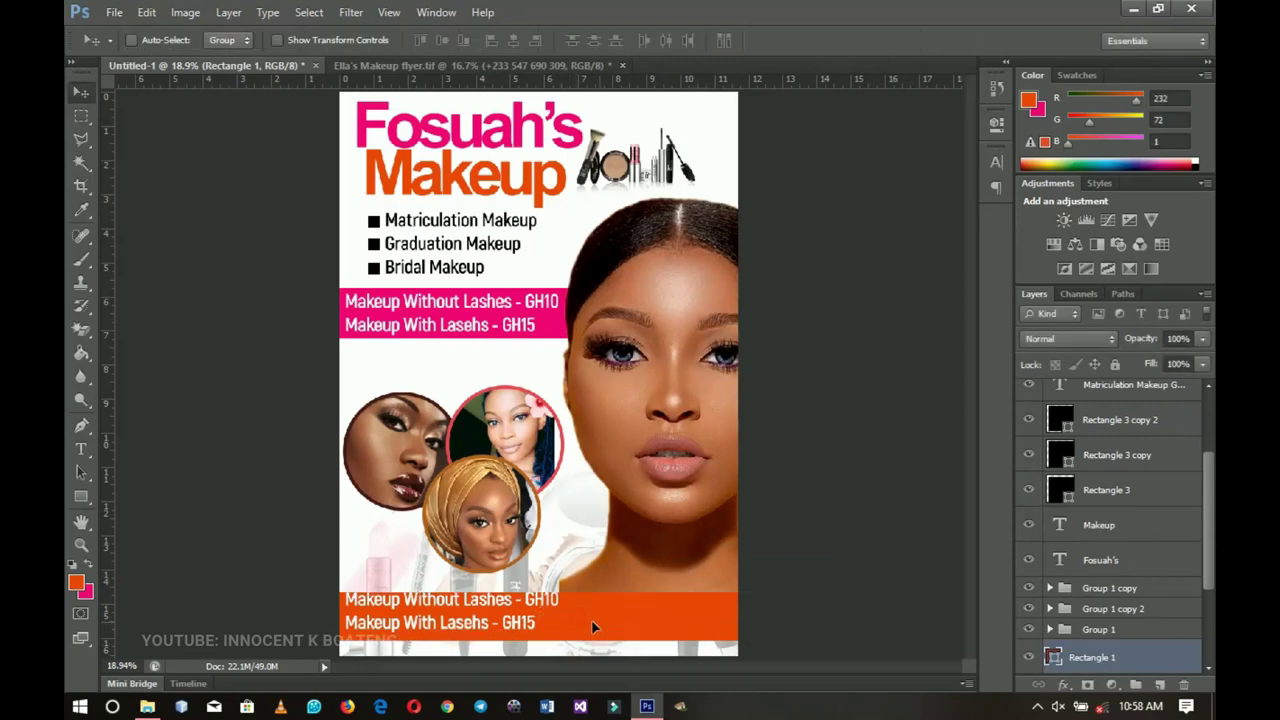
right_click(670, 421)
click(745, 492)
drag(664, 407, 664, 420)
Replace the copied price text with the contact phone number and place it within the orange band
key(t)
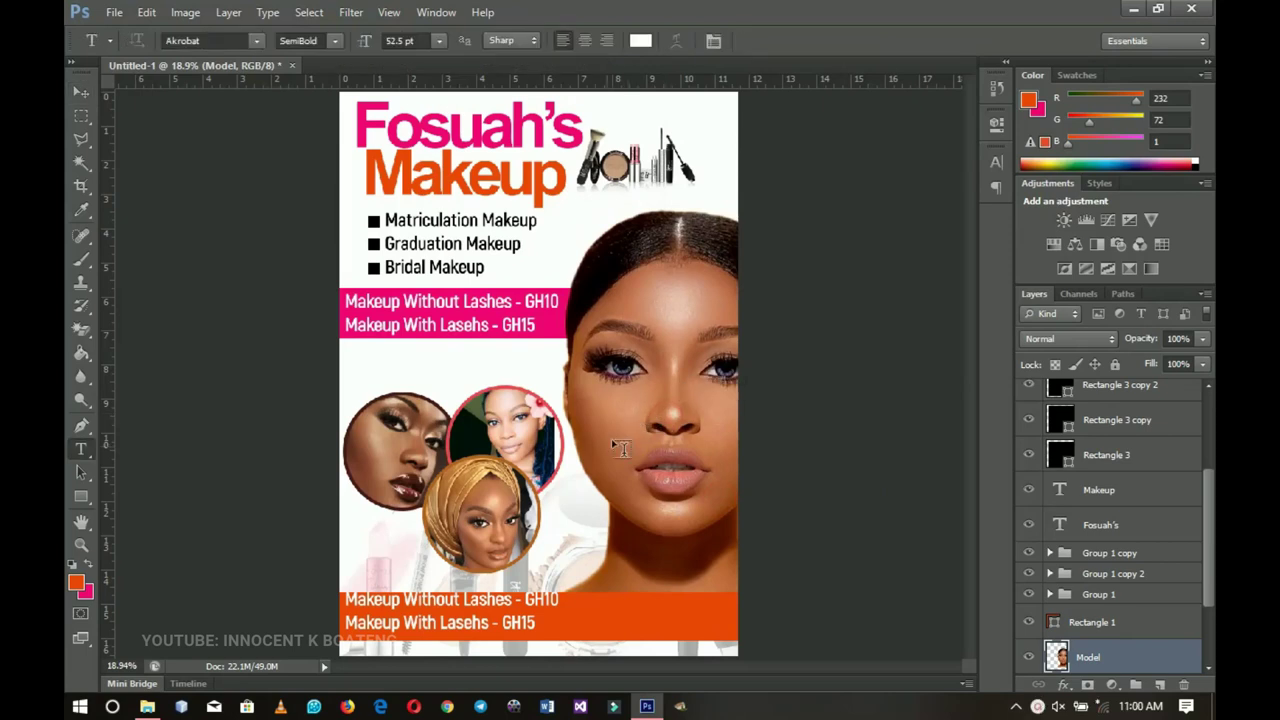
click(500, 614)
key(ctrl+a)
key(ctrl+v)
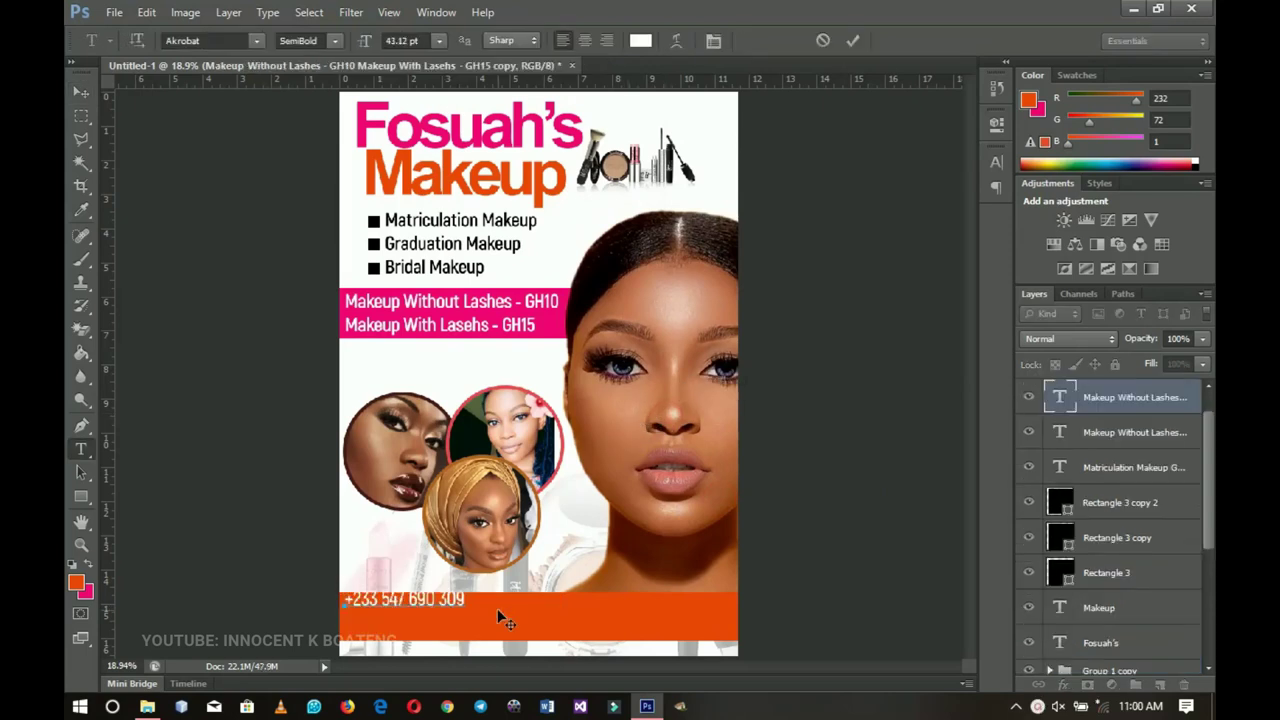
click(81, 92)
drag(442, 622, 494, 634)
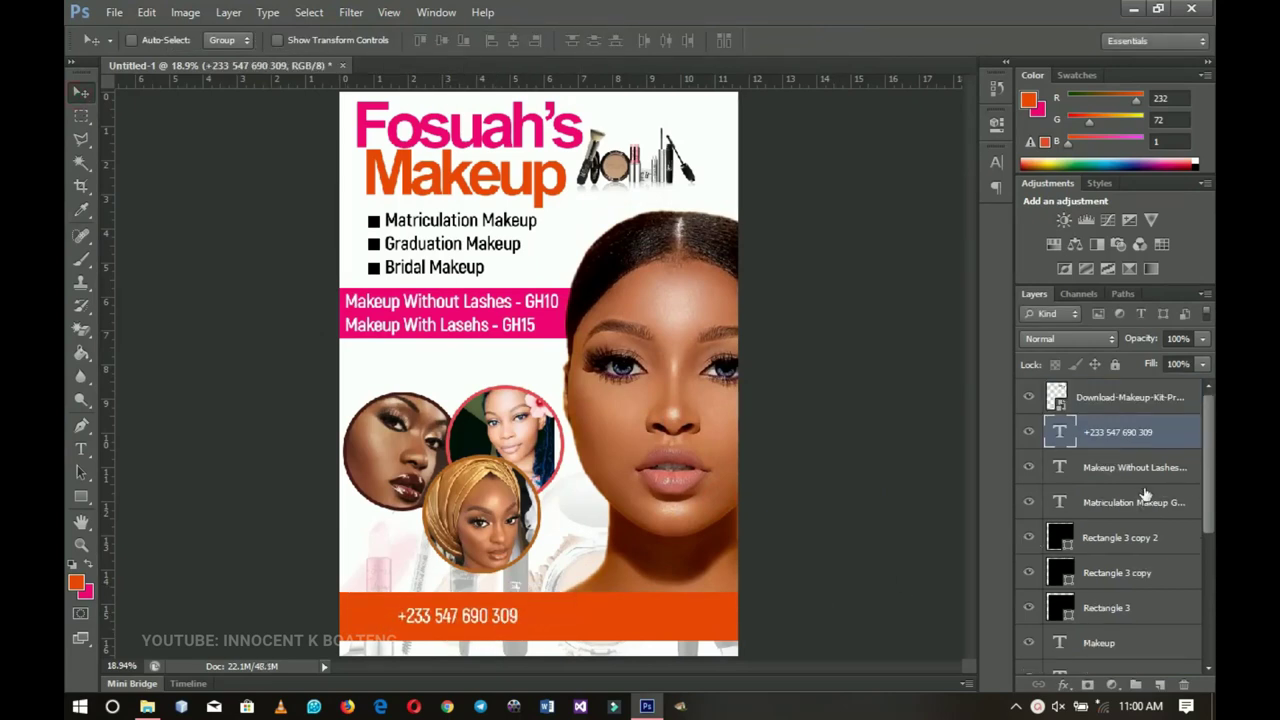
Duplicate the phone number text to its right on the orange band and replace the copy with the Instagram handle
key(ctrl+j)
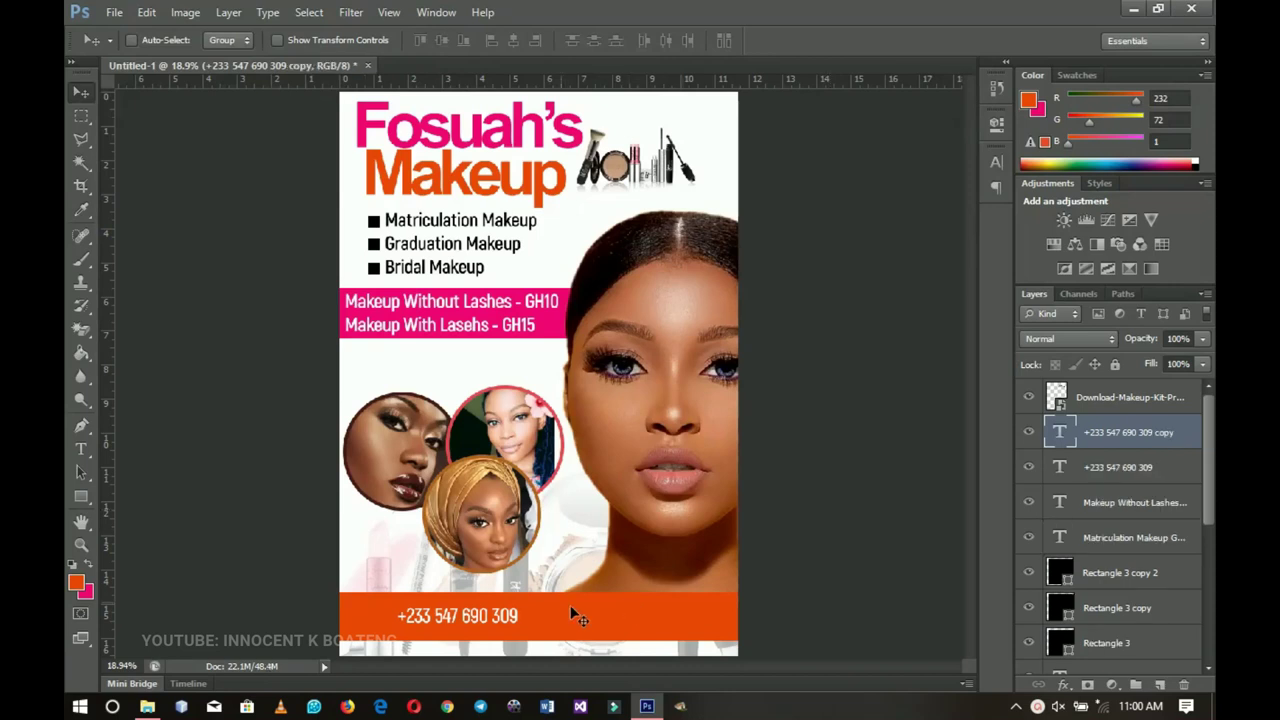
drag(493, 617, 625, 617)
key(t)
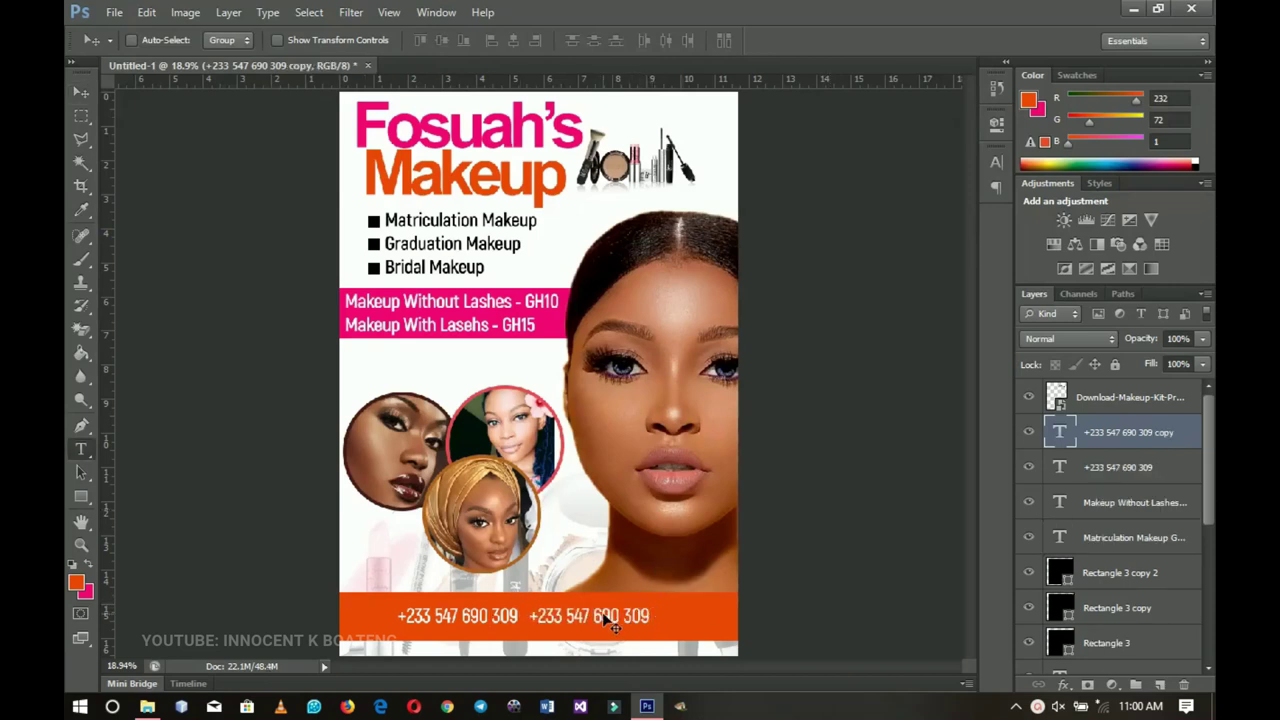
double_click(605, 617)
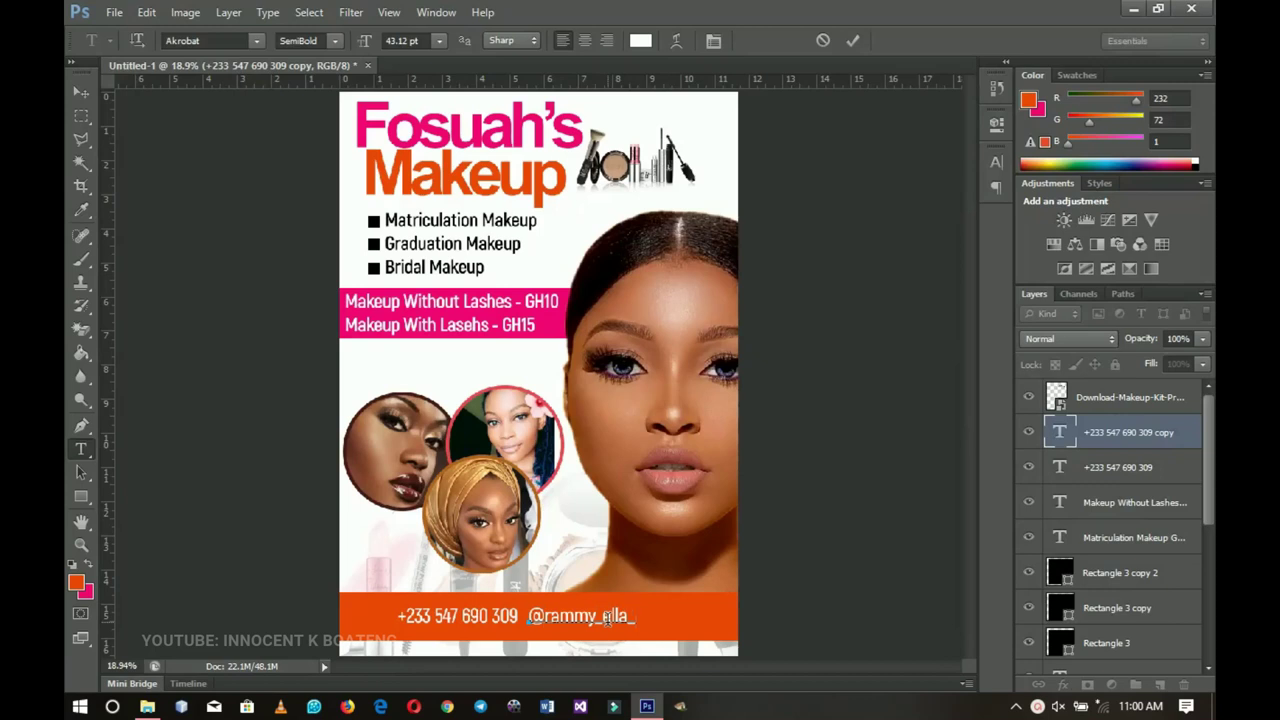
click(82, 92)
drag(614, 626, 646, 620)
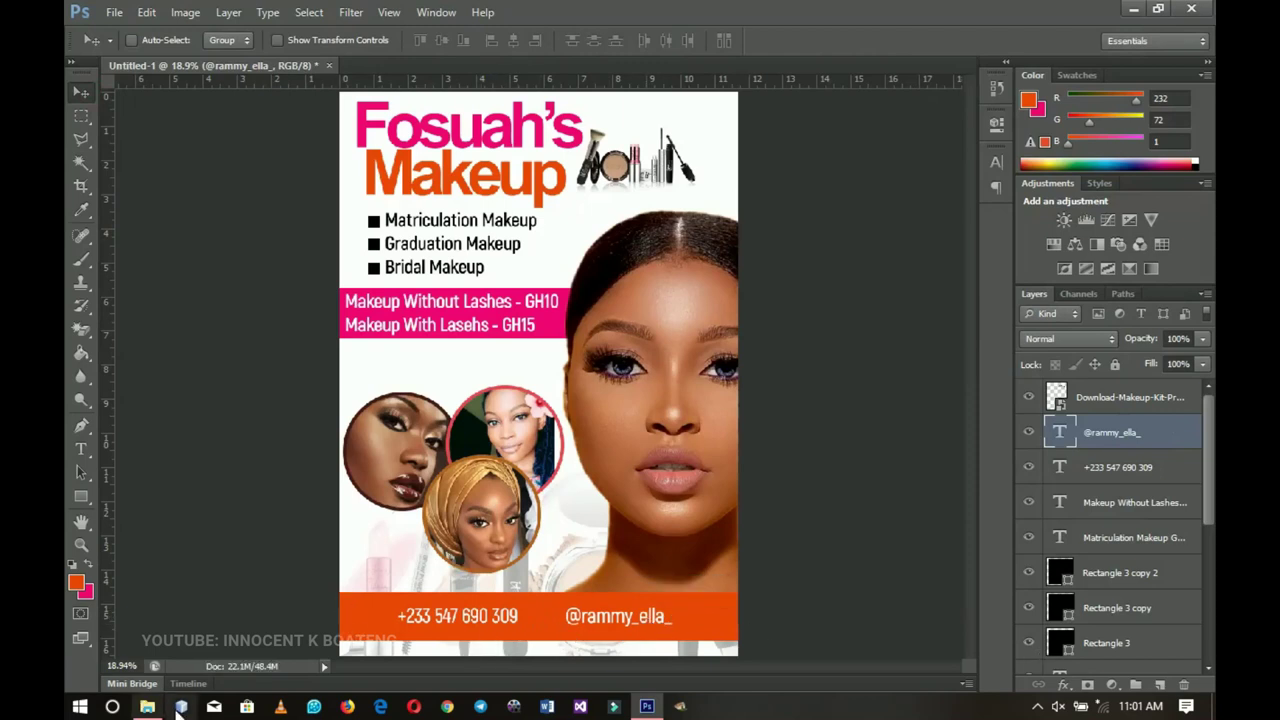
Place call icon (1) from the Makeup folder, shrunk, at the start of the phone number on the orange band
click(647, 706)
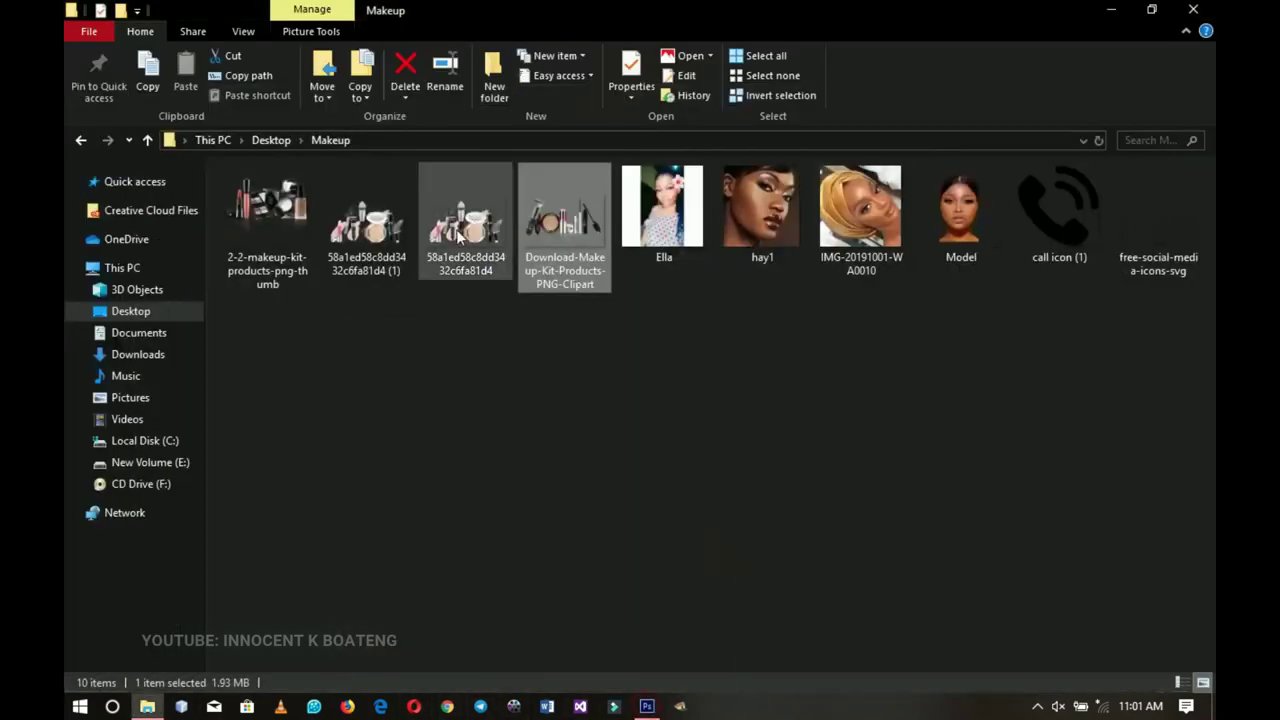
drag(1057, 230, 447, 635)
drag(741, 575, 405, 618)
key(Return)
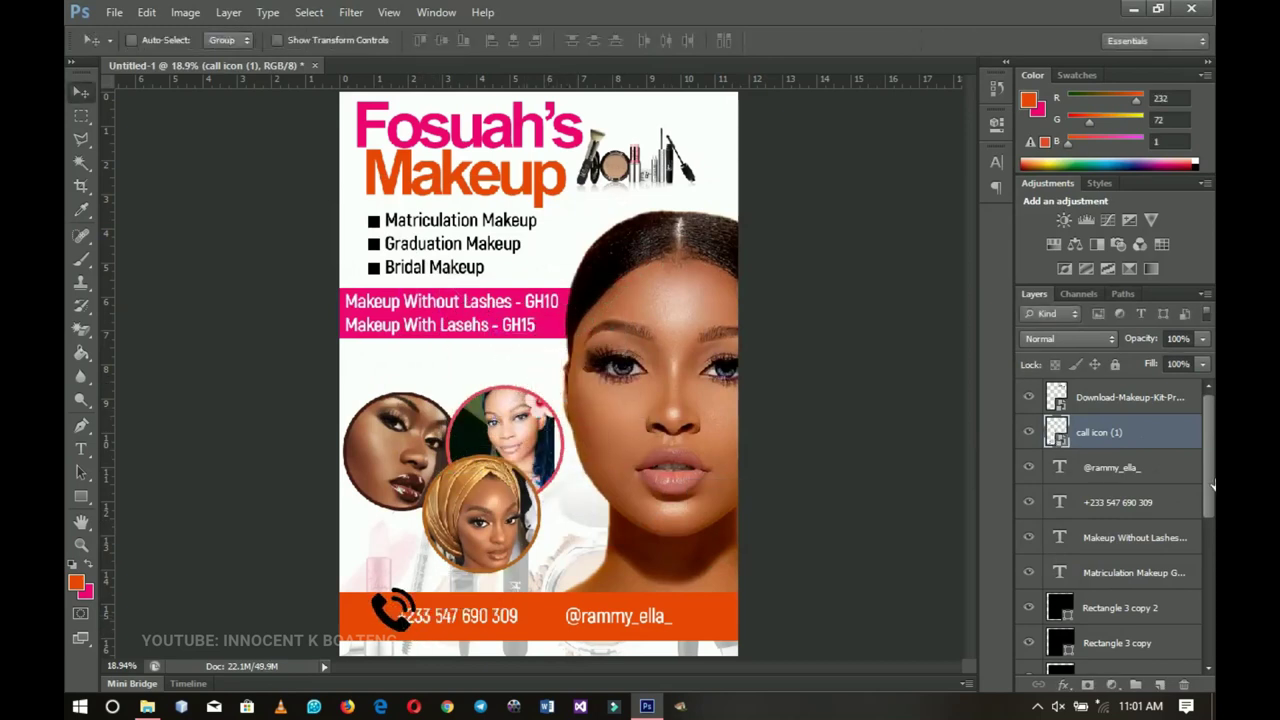
Rasterize the call icon layer and give it a white Color Overlay
right_click(1147, 431)
click(990, 255)
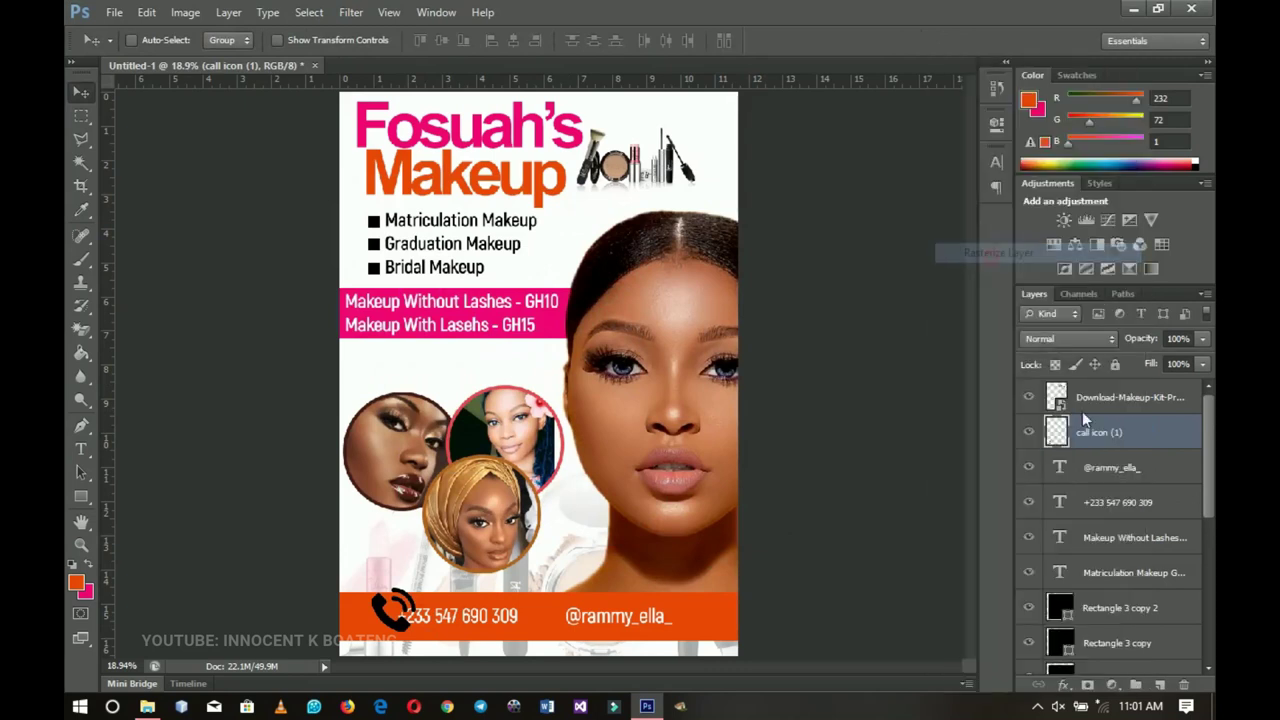
right_click(1113, 435)
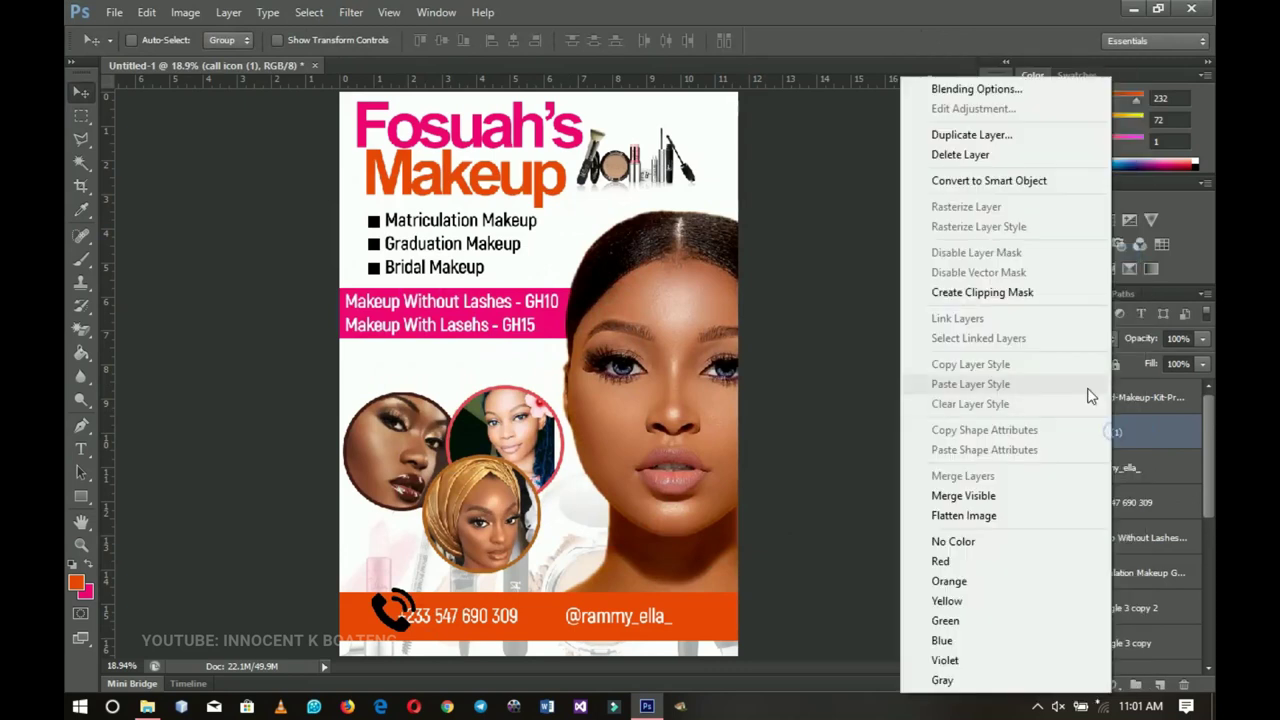
click(953, 89)
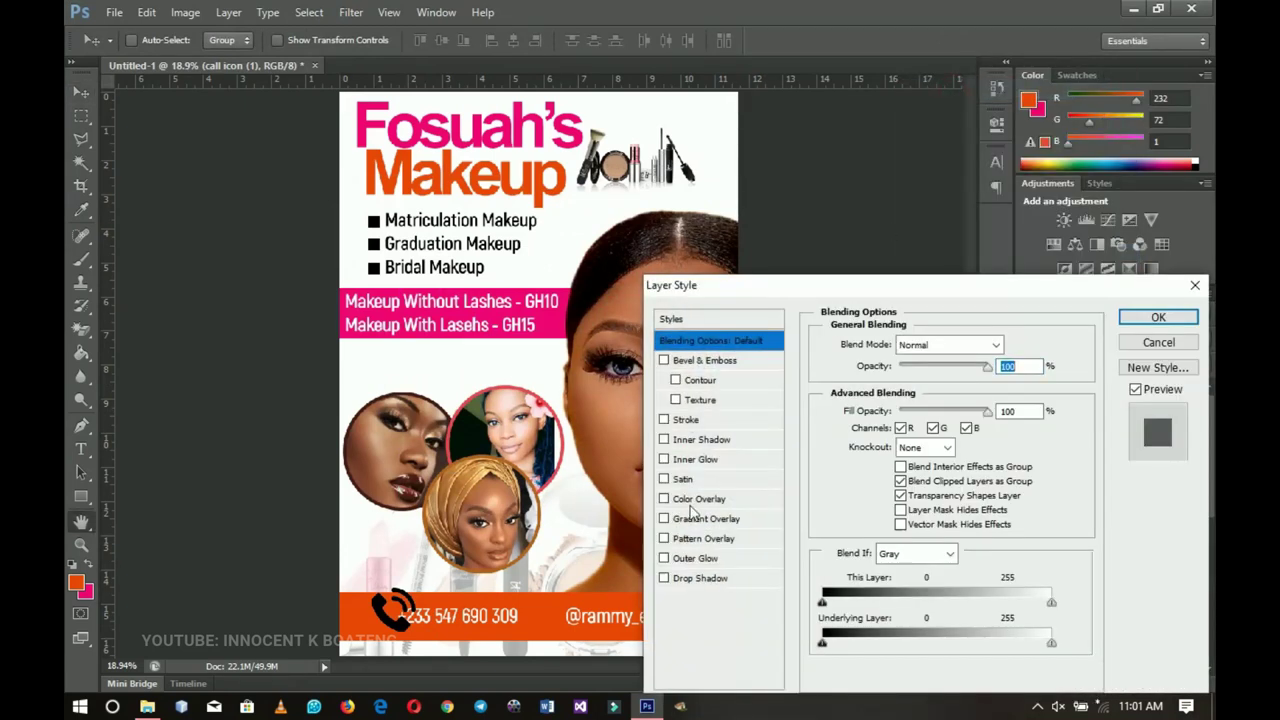
click(716, 499)
click(1012, 344)
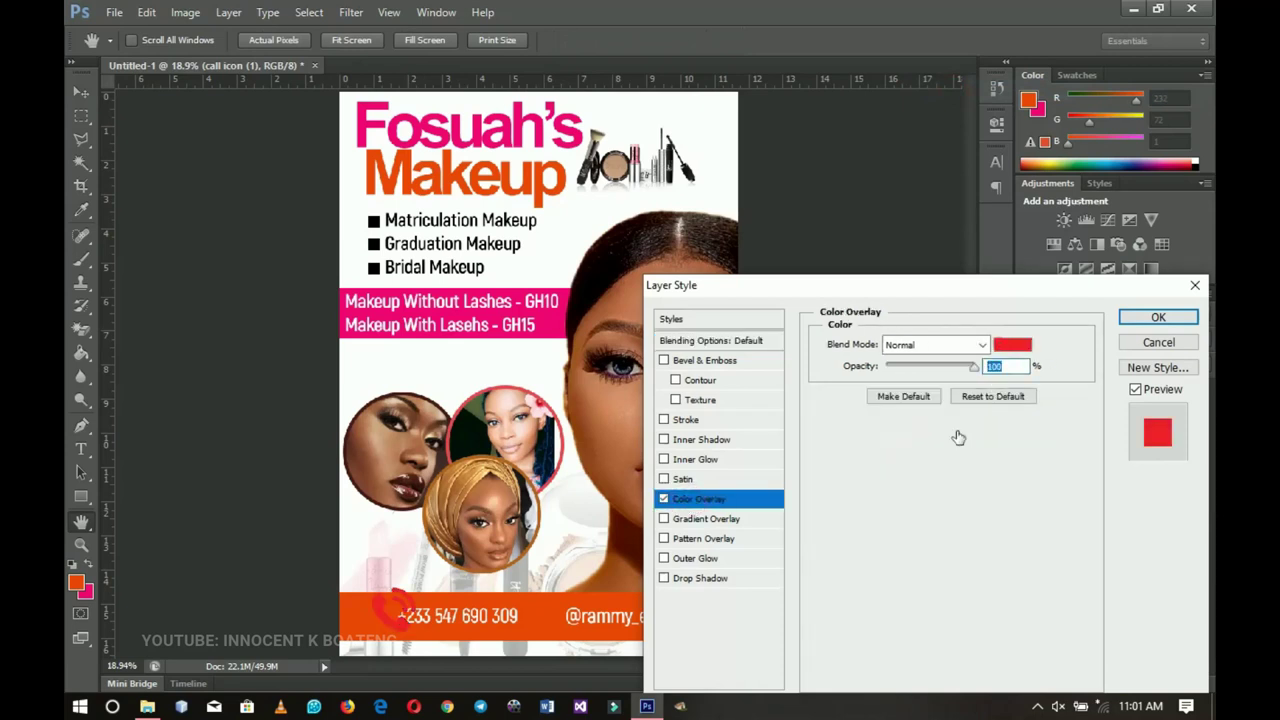
click(838, 305)
click(1211, 291)
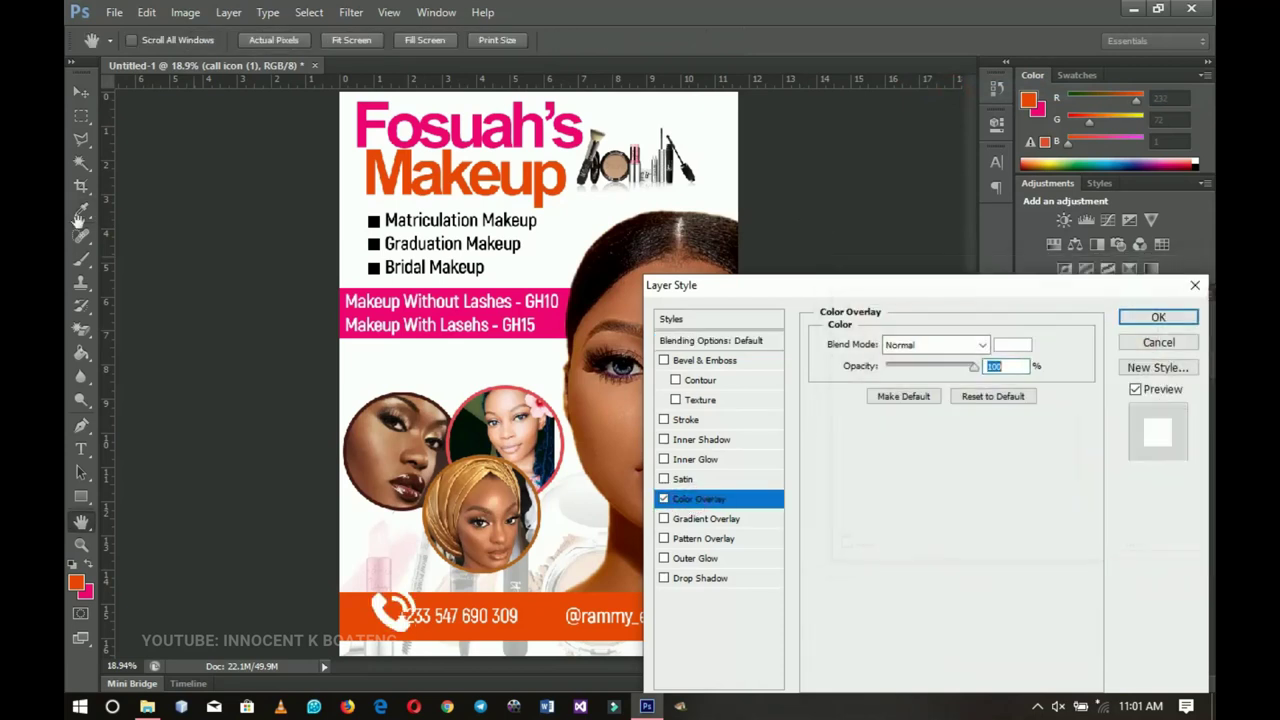
click(1158, 318)
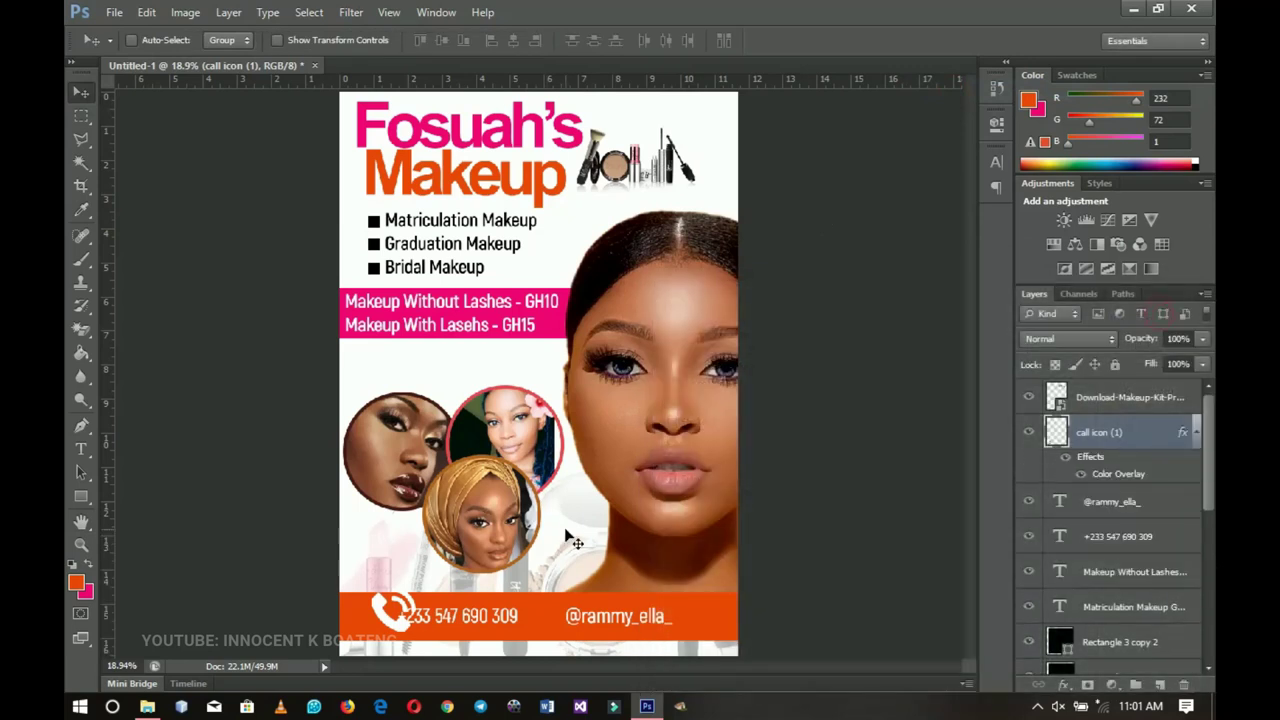
Shrink the call icon and position it just left of the phone number
key(ctrl+t)
drag(415, 634, 405, 622)
key(Return)
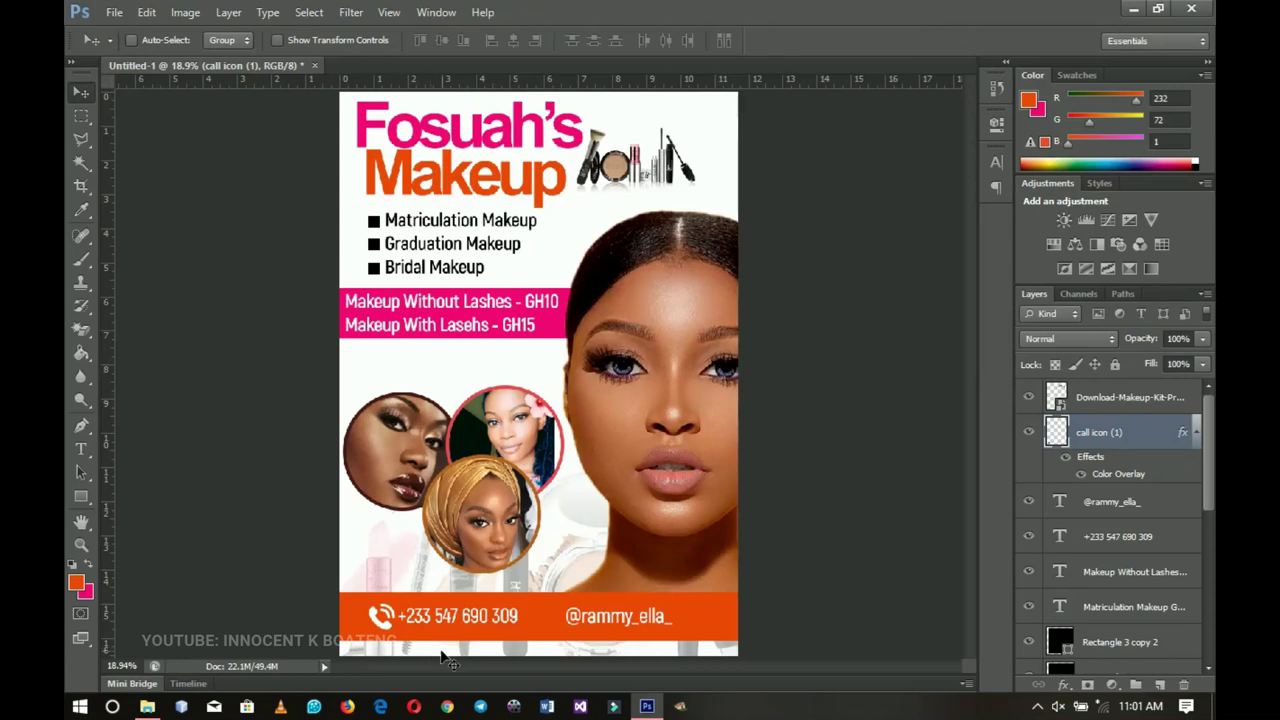
Open free-social-media-icons-svg from the Makeup folder and copy its Instagram icon to a layer on the flyer, over the orange band
click(647, 706)
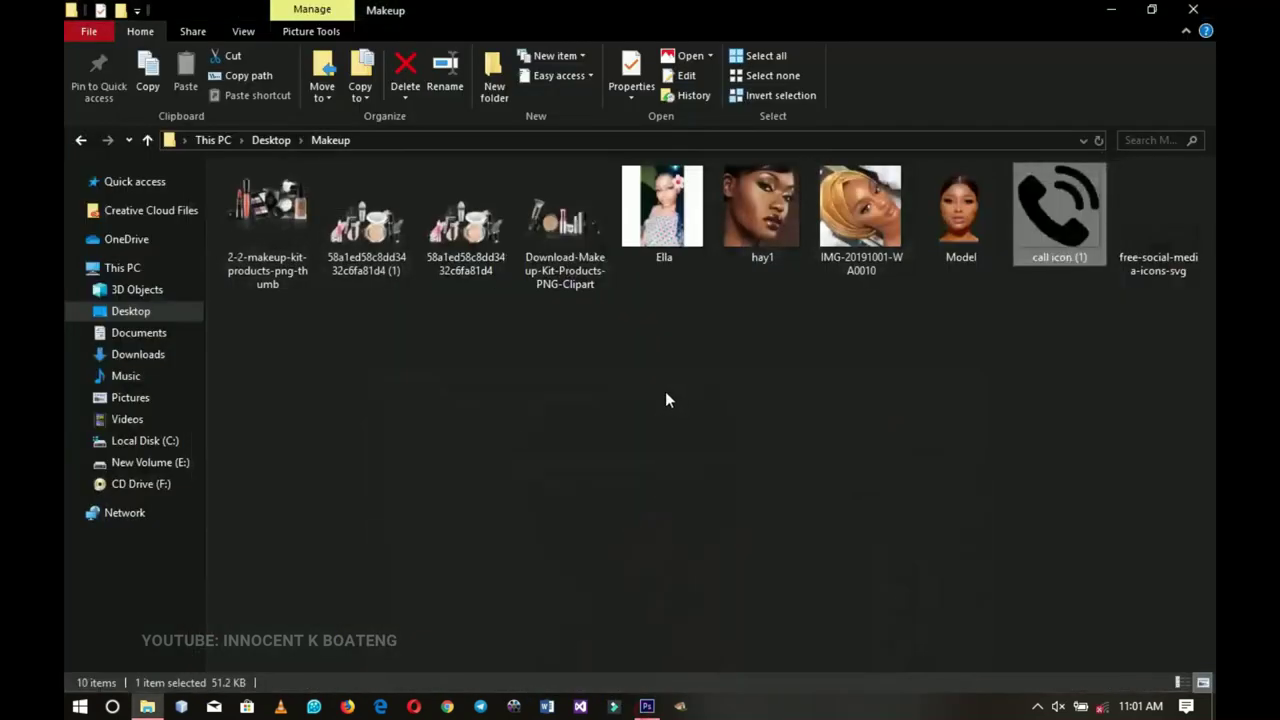
drag(1183, 277, 1068, 550)
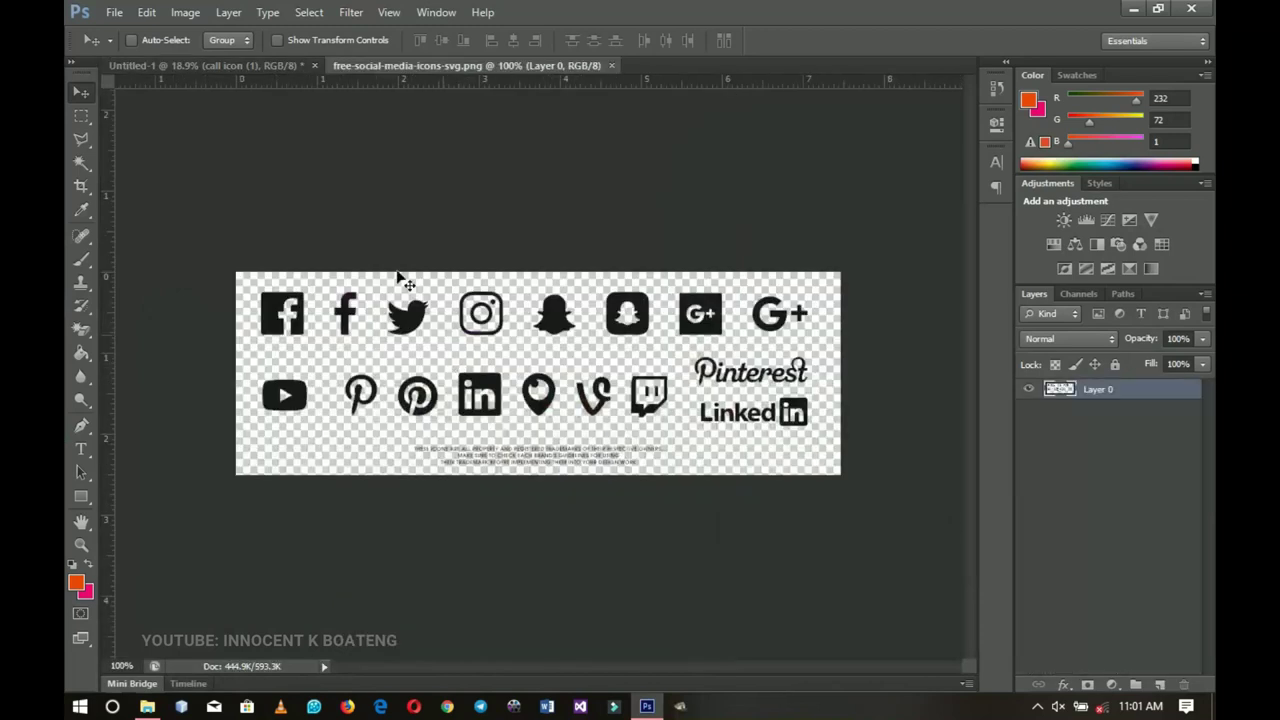
click(81, 115)
drag(451, 277, 512, 341)
right_click(478, 311)
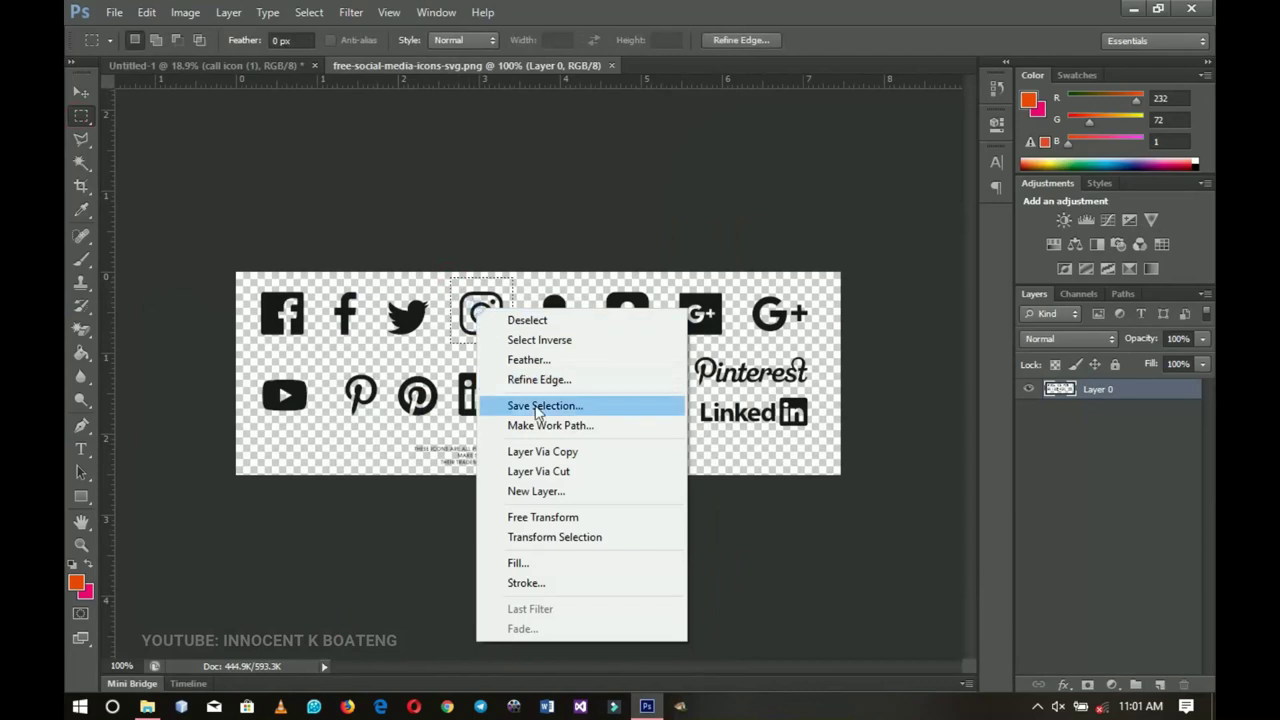
click(542, 451)
key(v)
drag(586, 434, 600, 640)
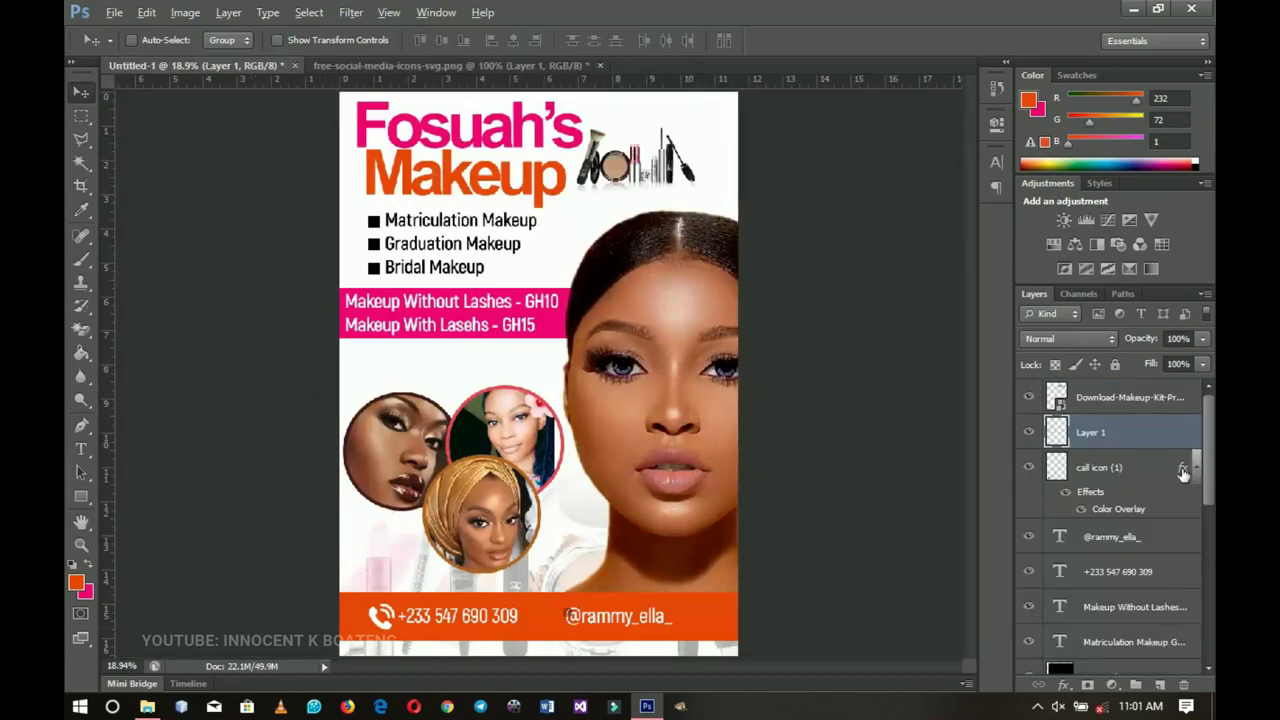
Copy the call icon's Color Overlay to the Instagram icon layer and collapse both layers' effects lists
drag(1183, 473, 1174, 445)
click(1196, 432)
click(1196, 467)
Resize the Instagram icon and position it just left of the Instagram handle on the orange band
drag(607, 643, 574, 637)
key(ctrl+t)
key(Return)
key(Right)
key(Right)
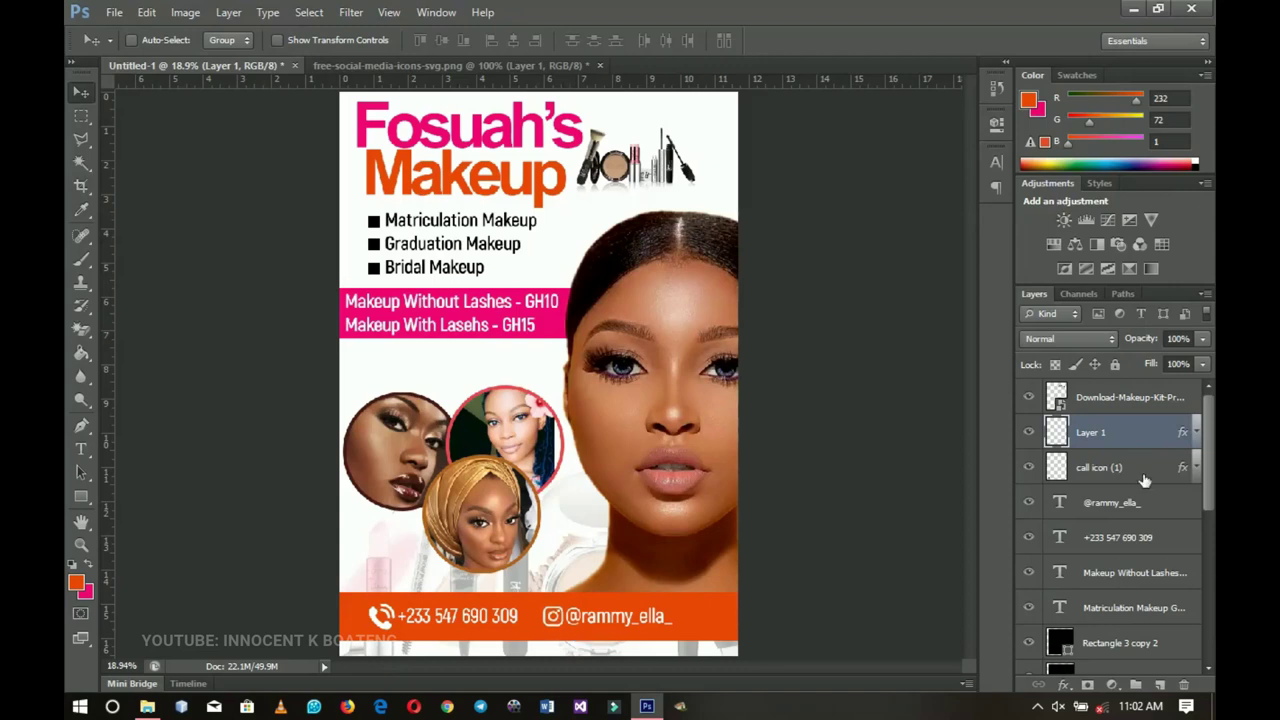
Group the two icons with the phone number and Instagram handle layers, and name the group "contact"
click(1120, 538)
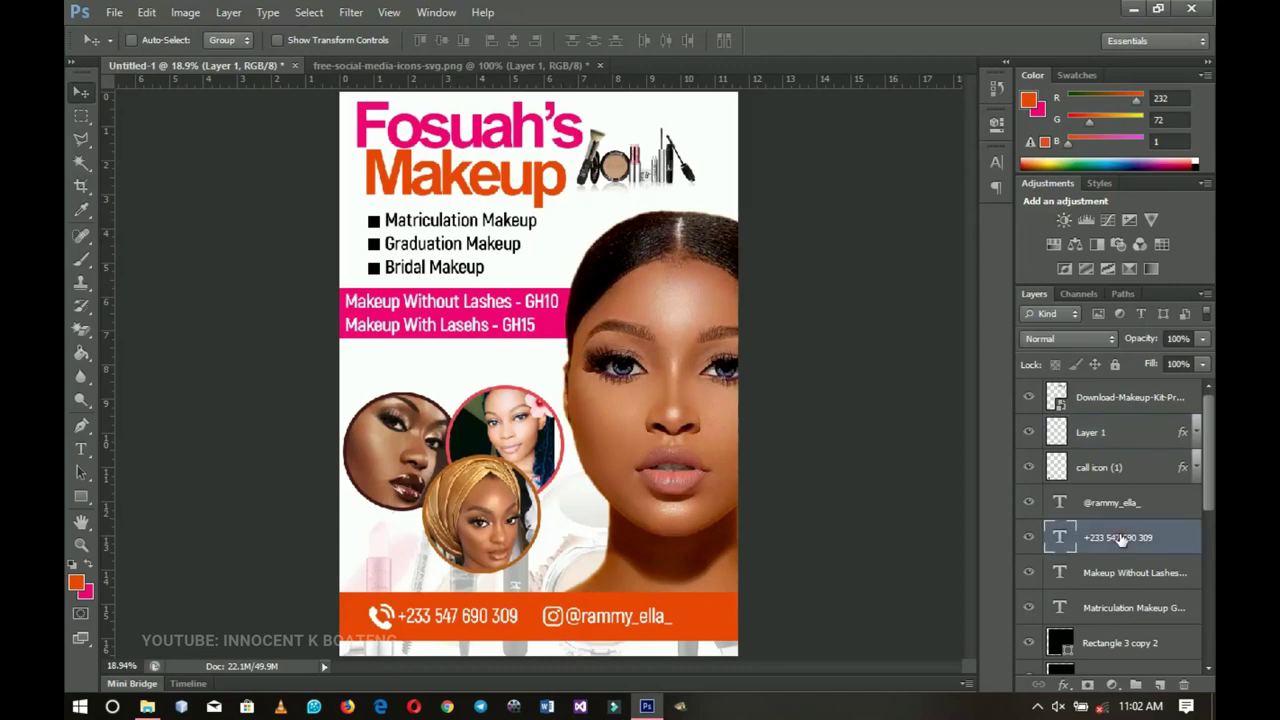
shift+click(1104, 433)
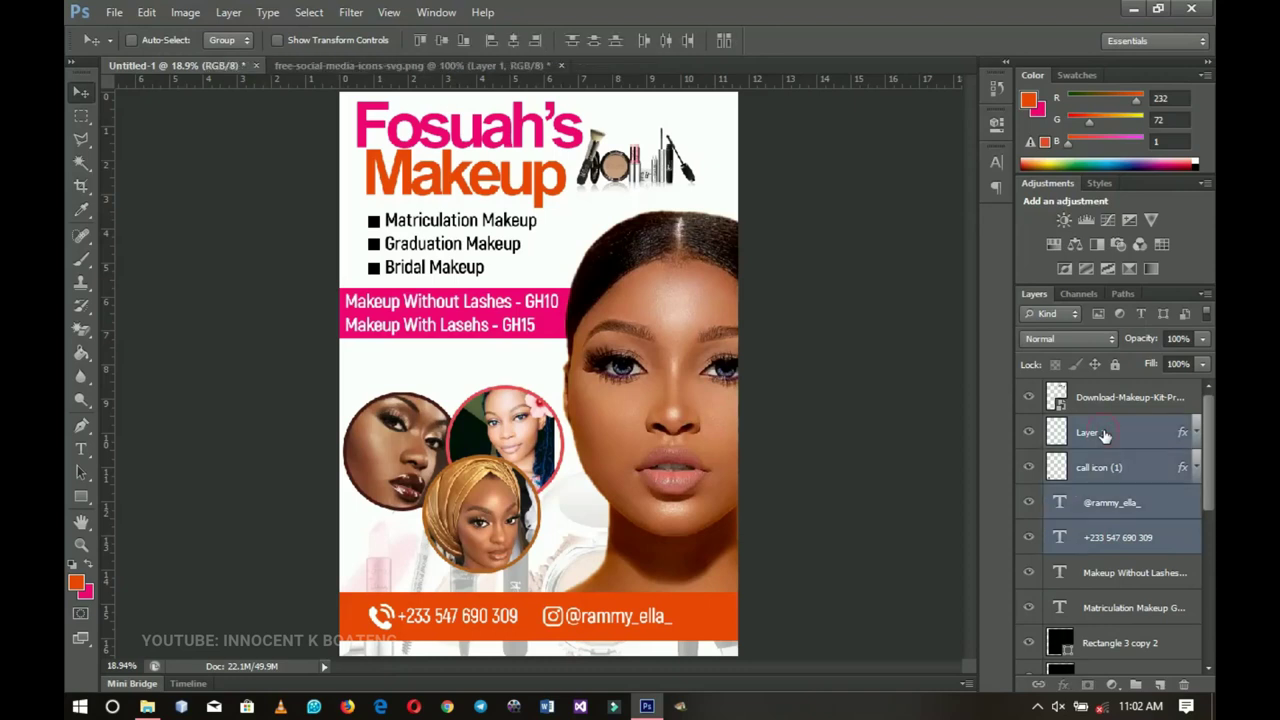
key(ctrl+g)
right_click(1104, 430)
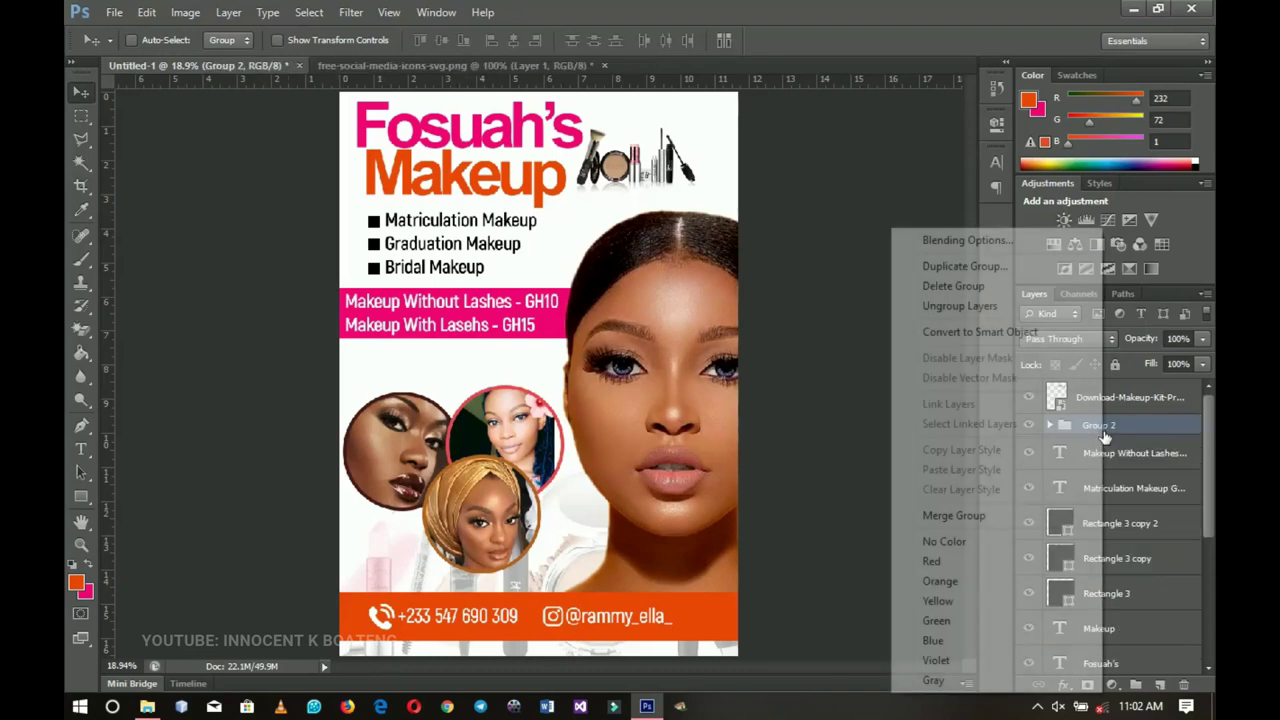
key(Escape)
double_click(1104, 426)
text(sc)
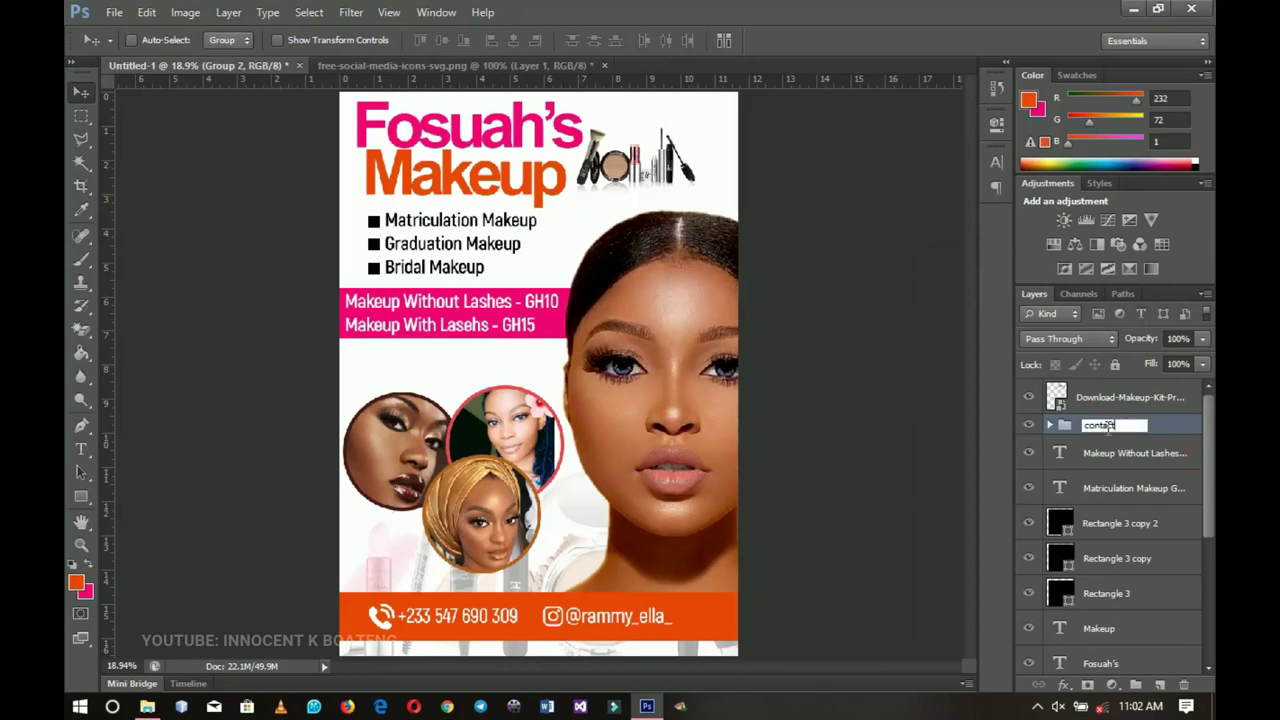
text(ntact)
key(Return)
Center the contact group horizontally on the whole canvas and clear the selection
key(ctrl+a)
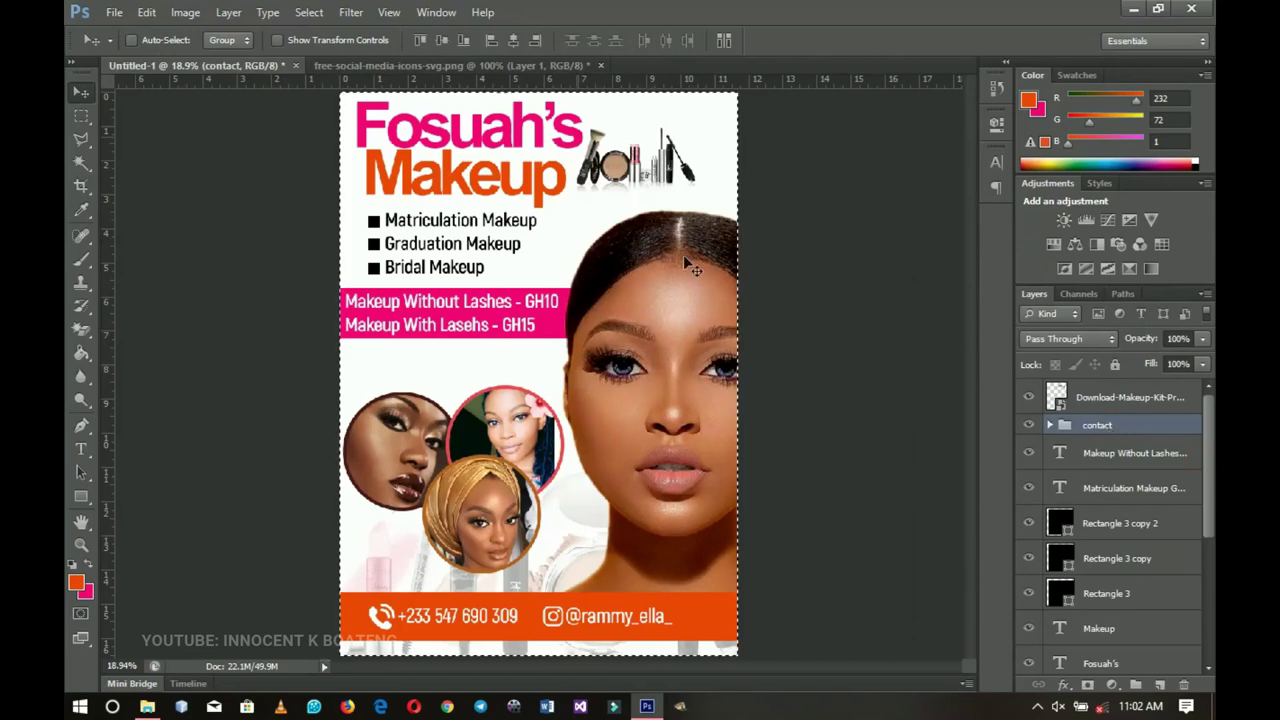
click(512, 40)
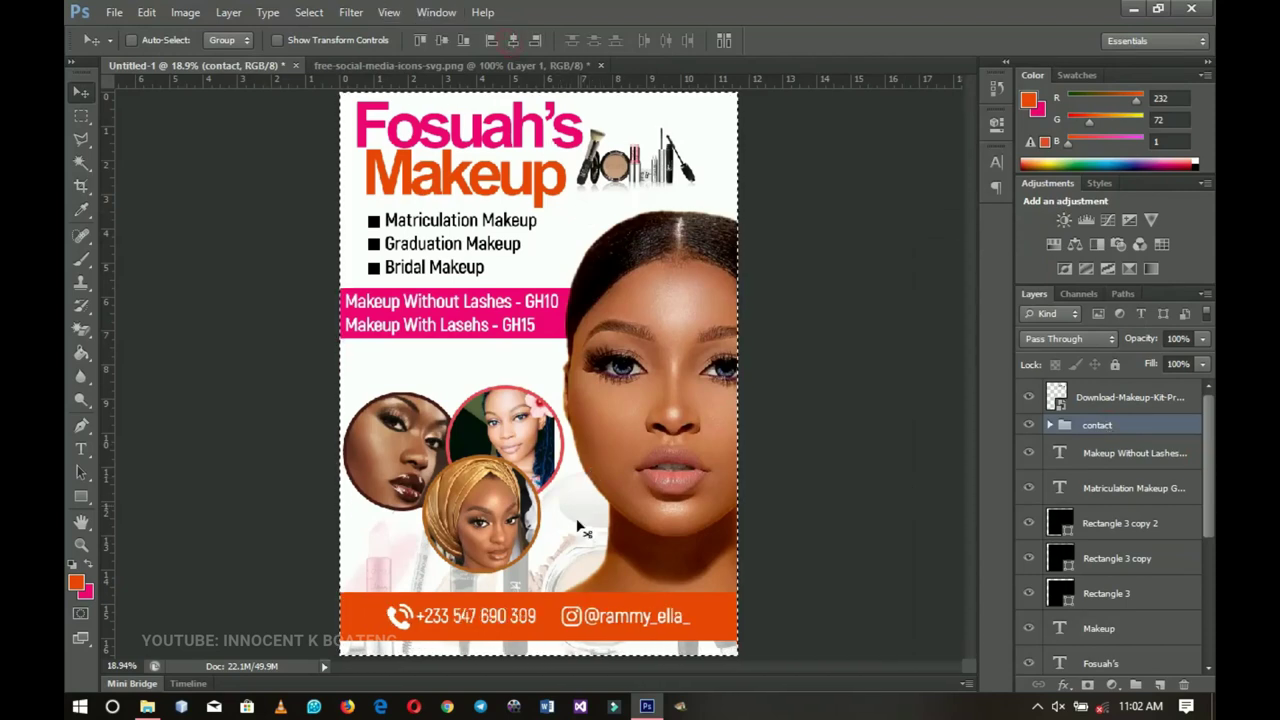
key(ctrl+d)
key(z)
key(ctrl+minus)
key(ctrl+plus)
key(v)
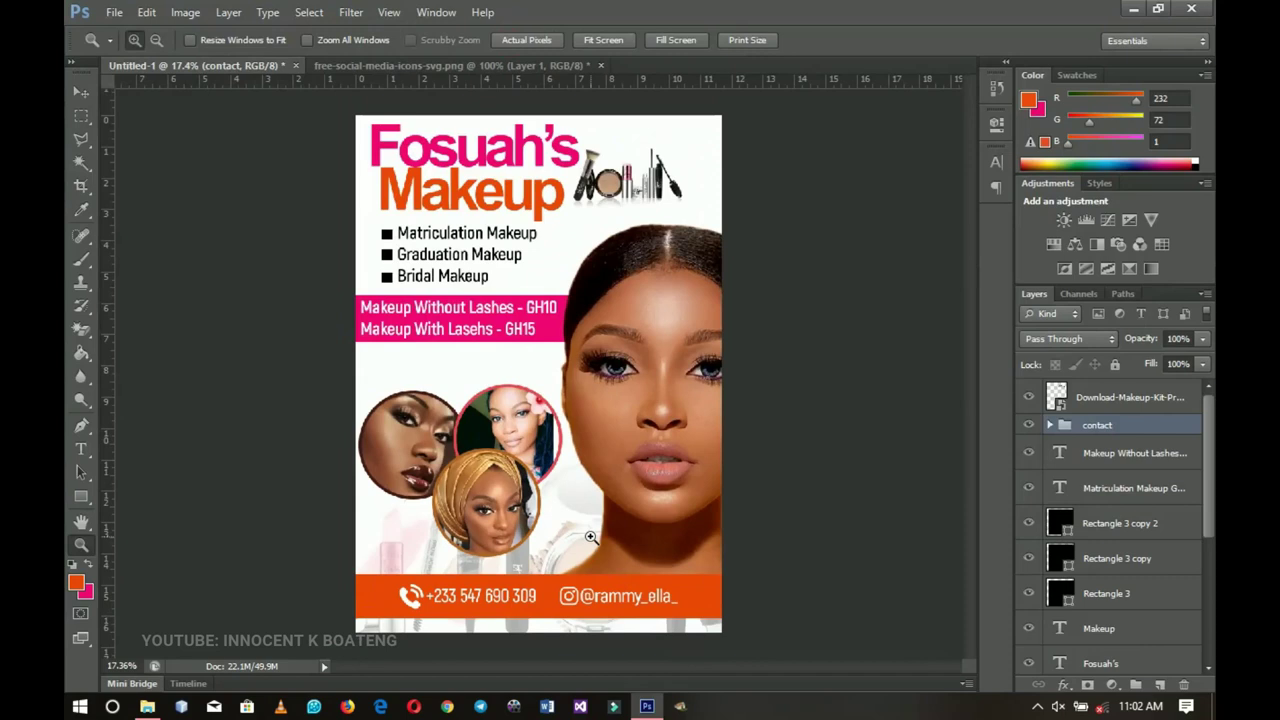
scroll(1110, 520, down, 3)
click(1098, 592)
shift+click(1103, 545)
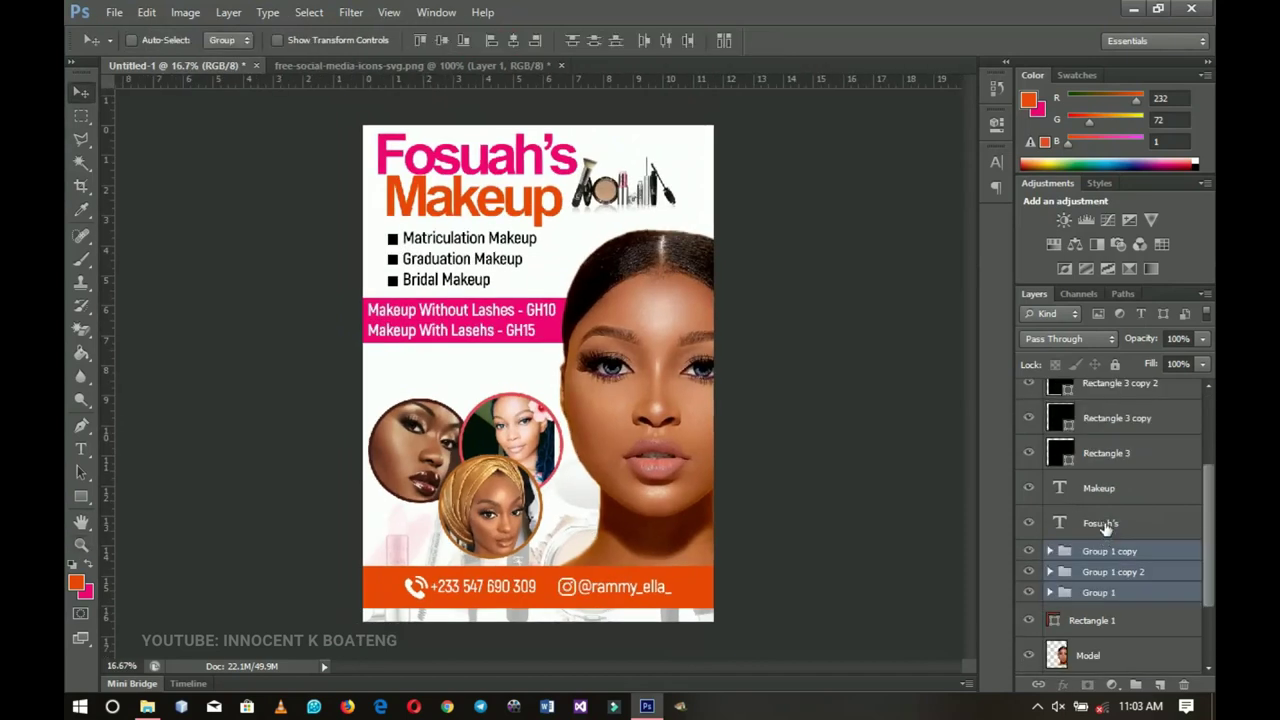
click(1105, 528)
shift+click(1099, 488)
click(1030, 490)
click(1029, 489)
Draw a circle about 364 px wide over the middle of the flyer title, directly above the Makeup text layer
click(1140, 495)
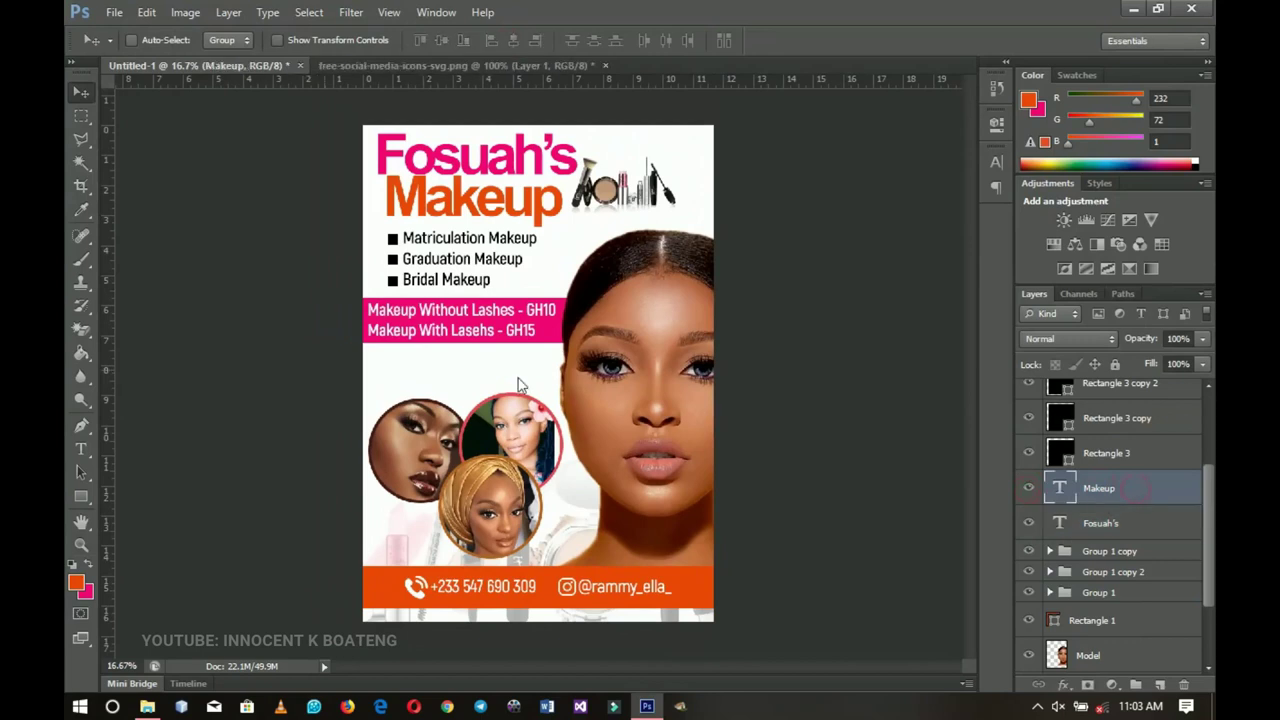
key(z)
click(497, 153)
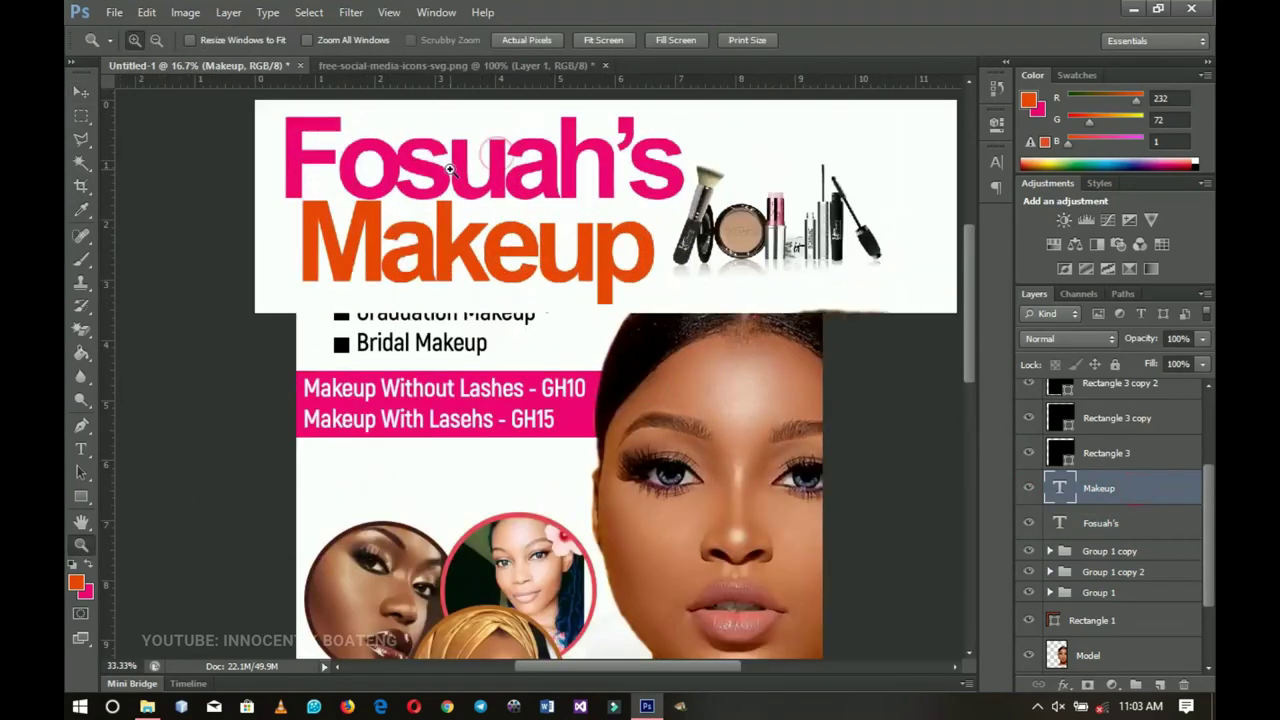
click(500, 246)
click(553, 398)
key(v)
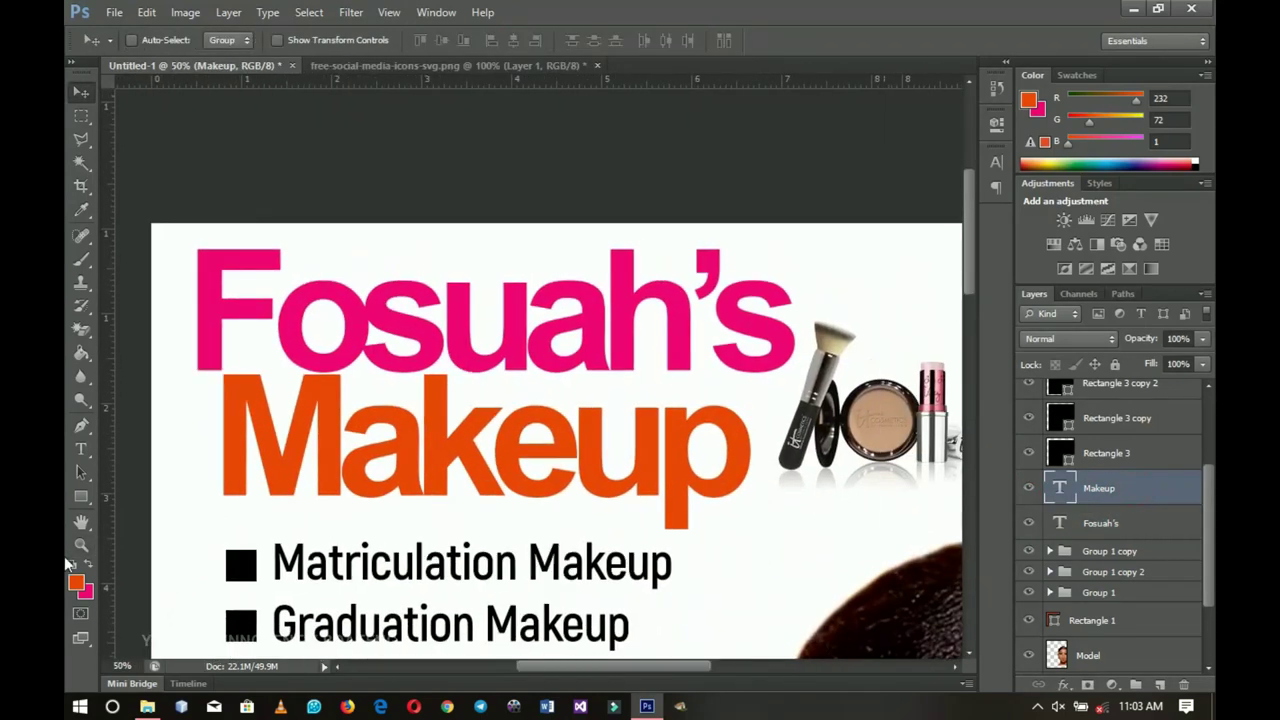
click(75, 500)
click(145, 525)
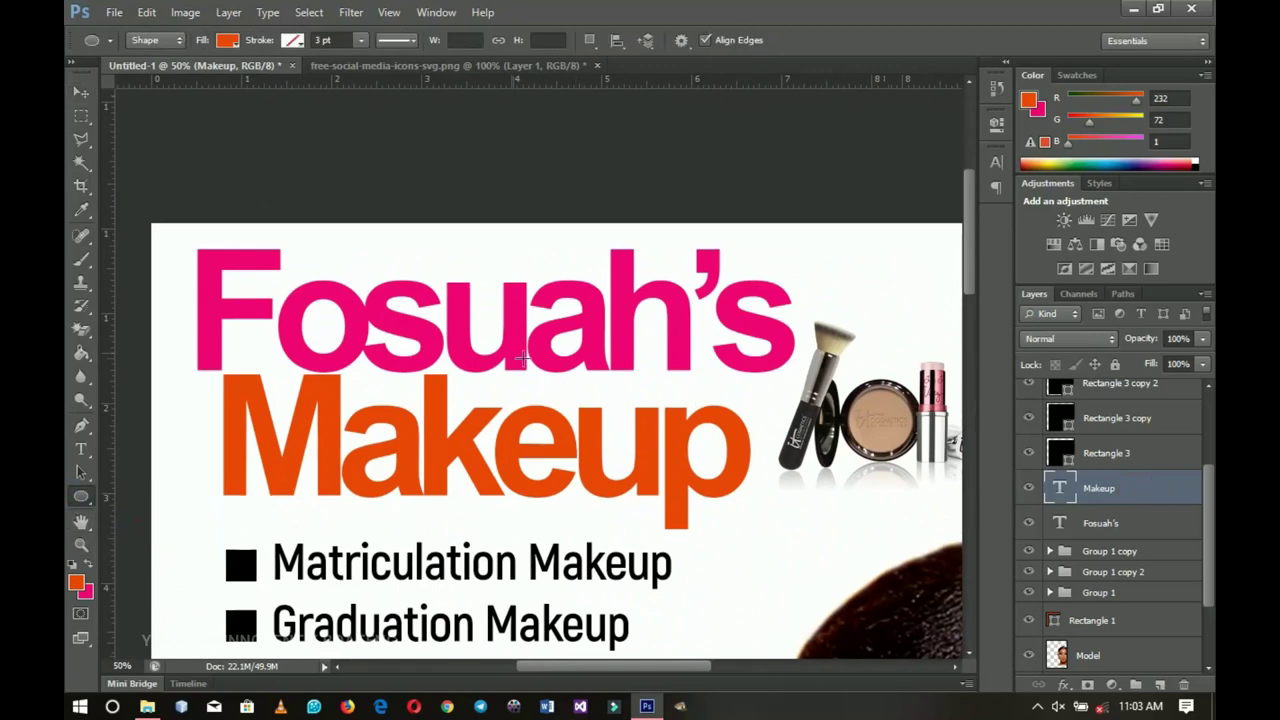
drag(421, 313, 601, 486)
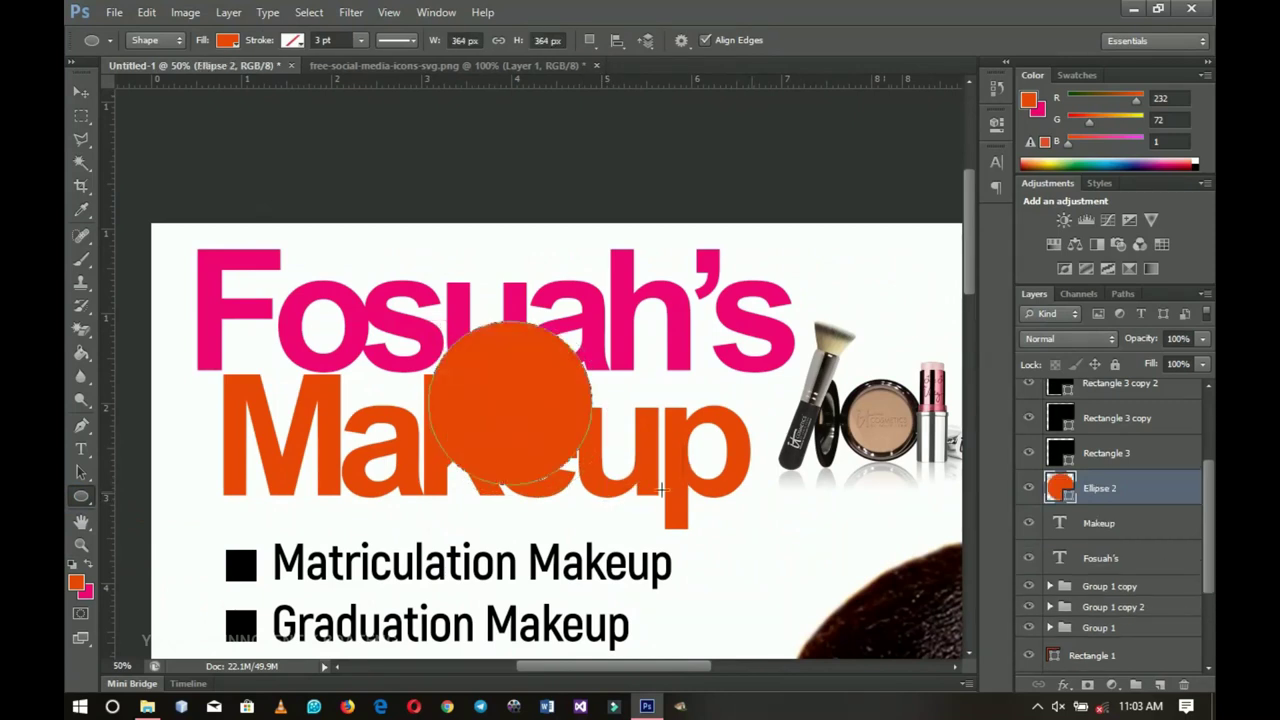
Change the title circle's fill color to white (ffffff)
double_click(1068, 497)
click(838, 304)
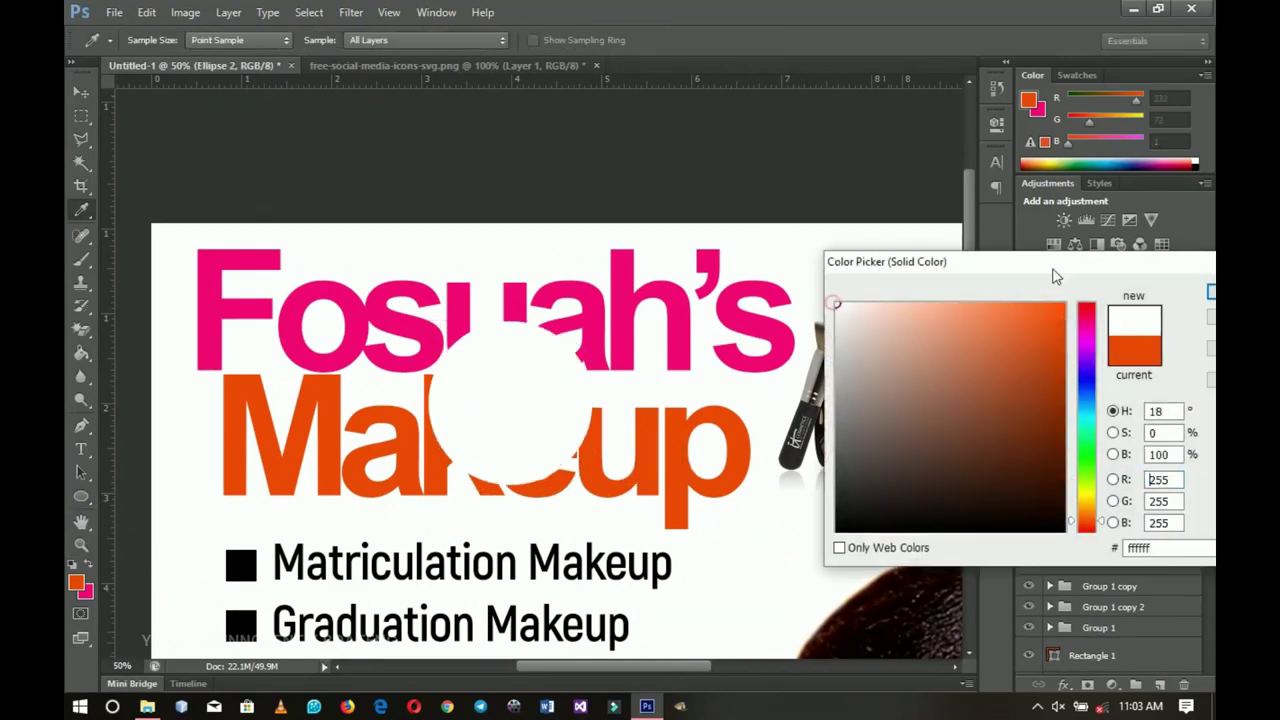
click(1211, 294)
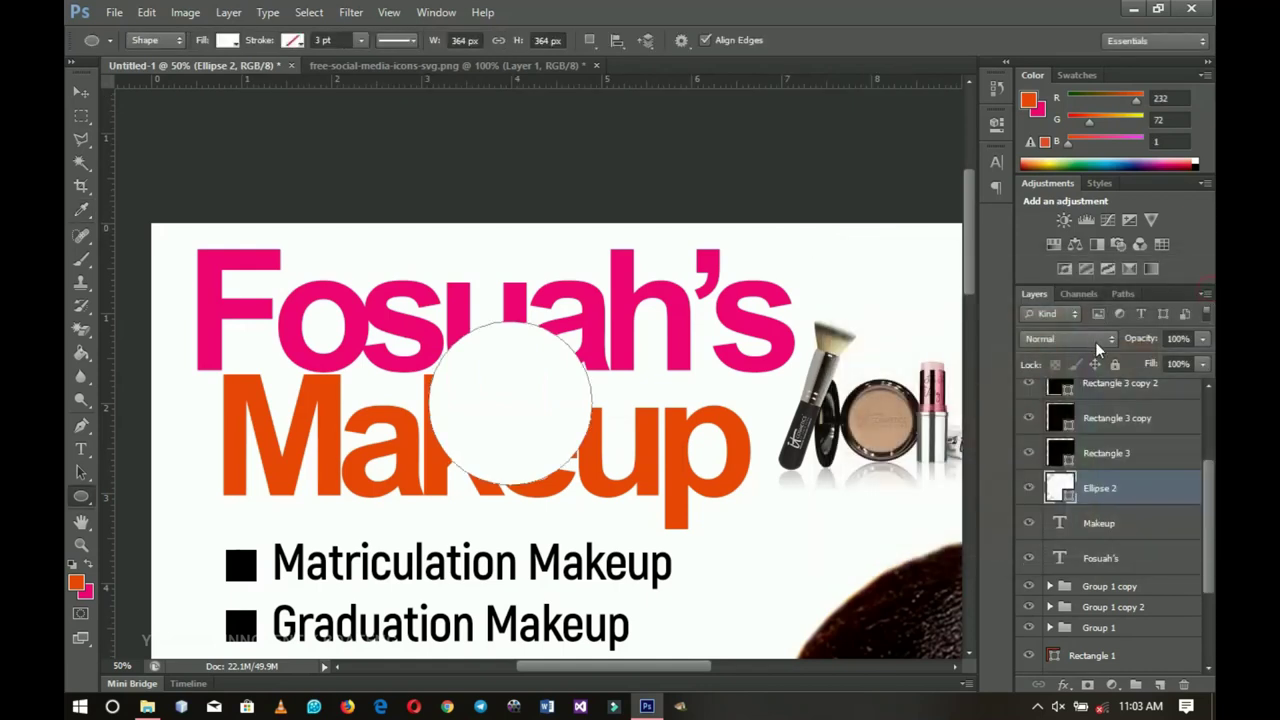
Lower the white circle's opacity to 30% and reposition it as a translucent highlight over the title text
key(1)
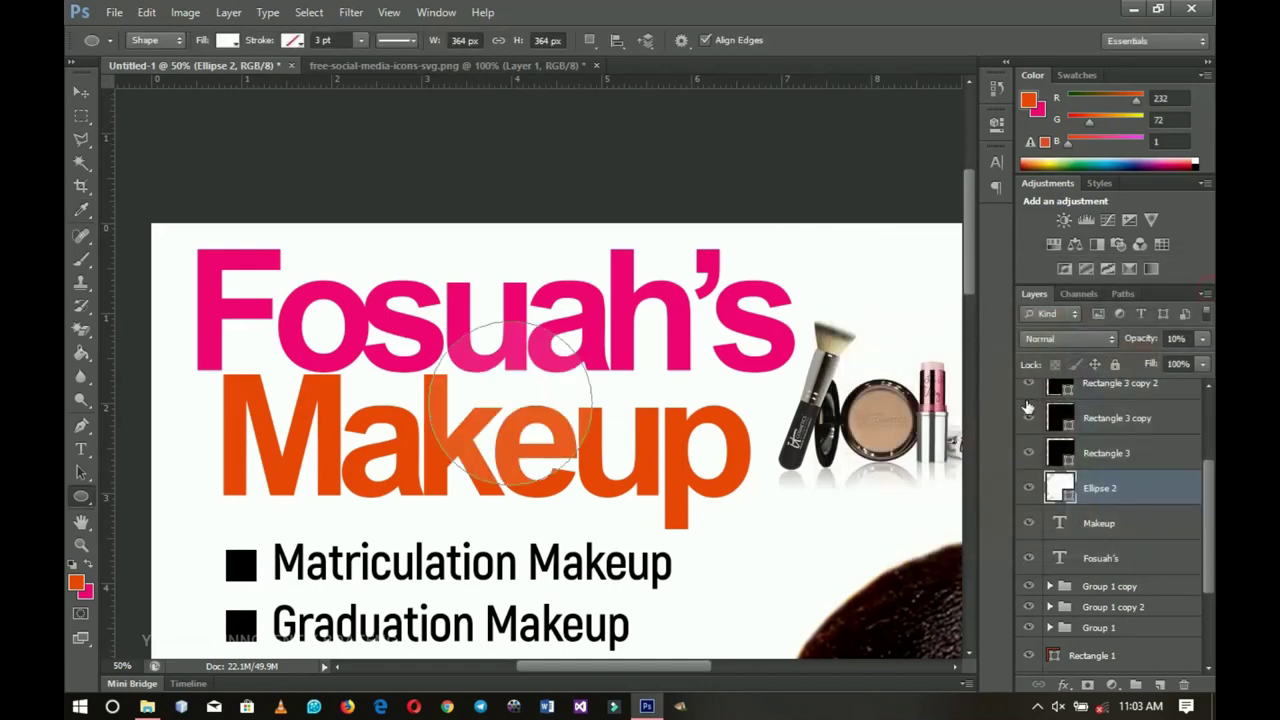
key(v)
drag(459, 348, 509, 348)
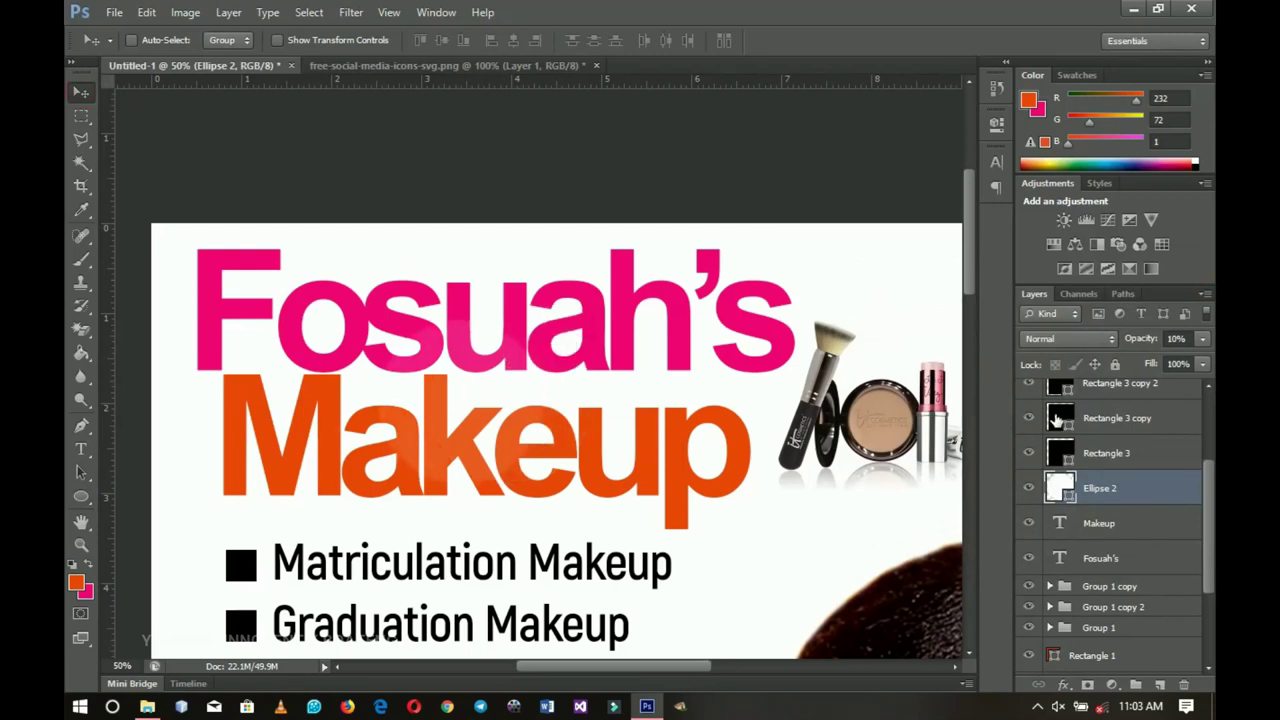
key(4)
drag(455, 394, 501, 381)
key(3)
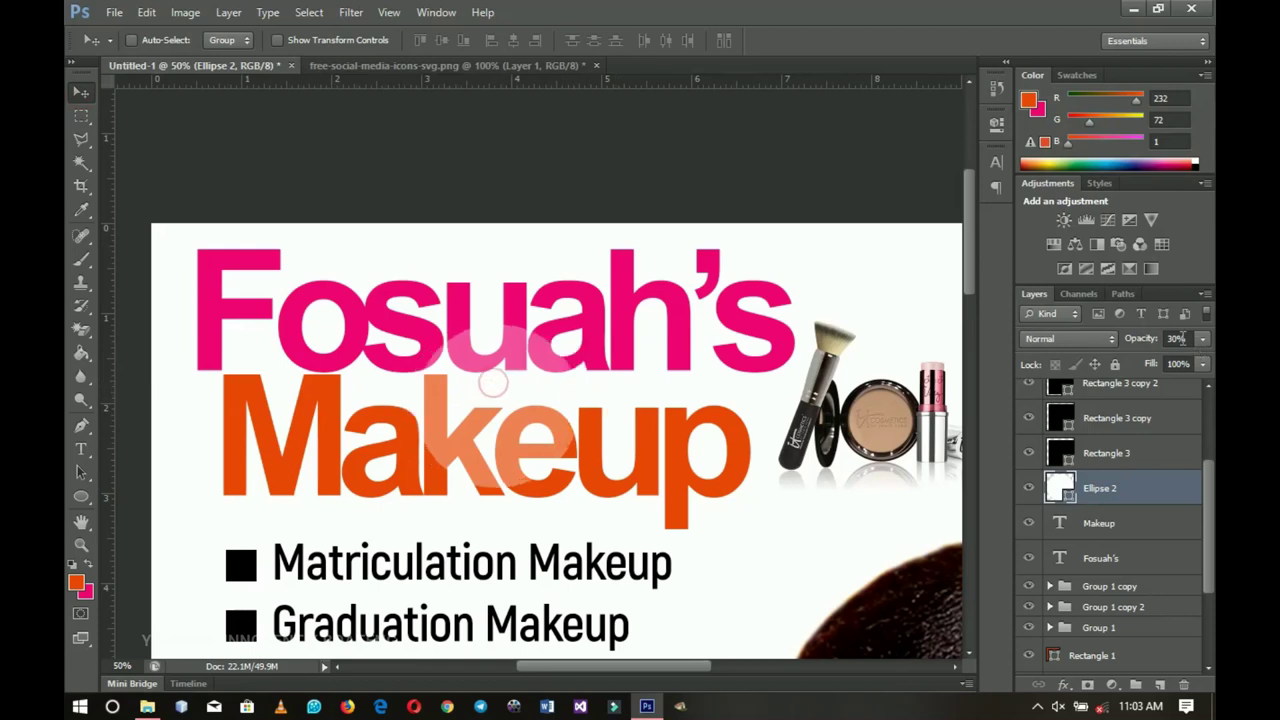
drag(604, 432, 654, 434)
scroll(643, 409, down, 4)
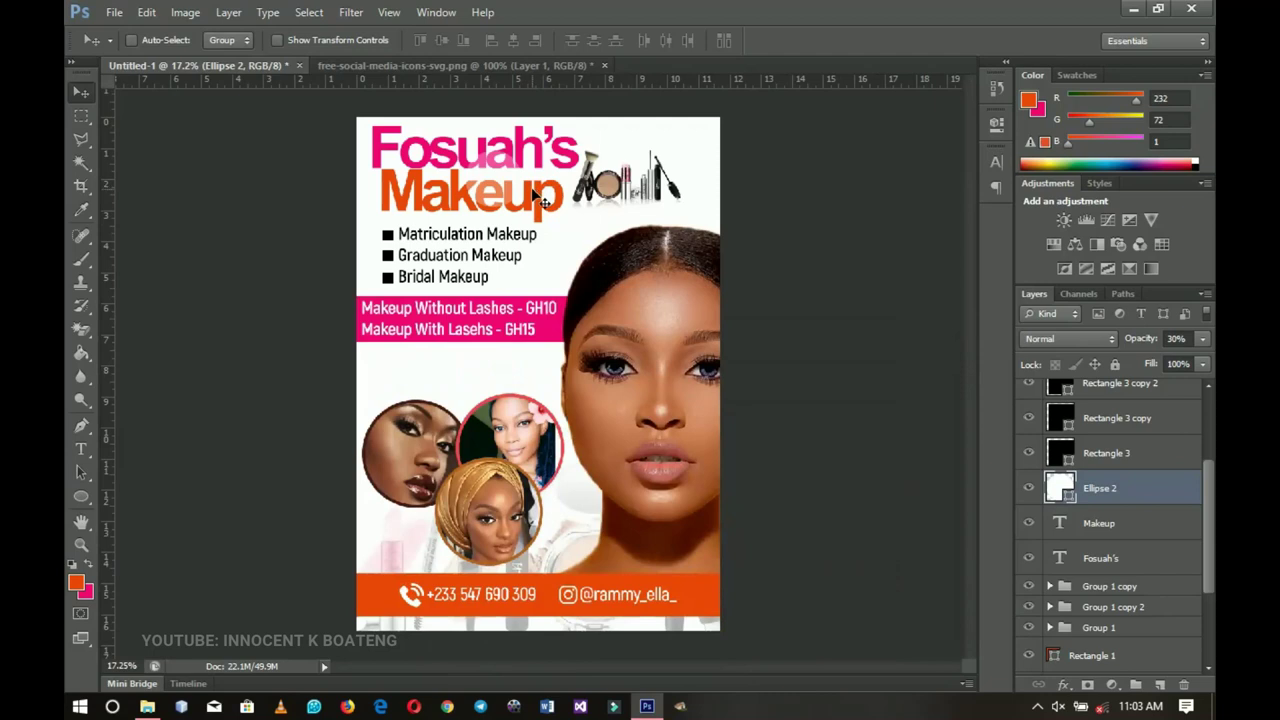
Duplicate the translucent circle and move the copy over the beginning of the word Makeup in the title
key(ctrl+j)
drag(663, 300, 387, 231)
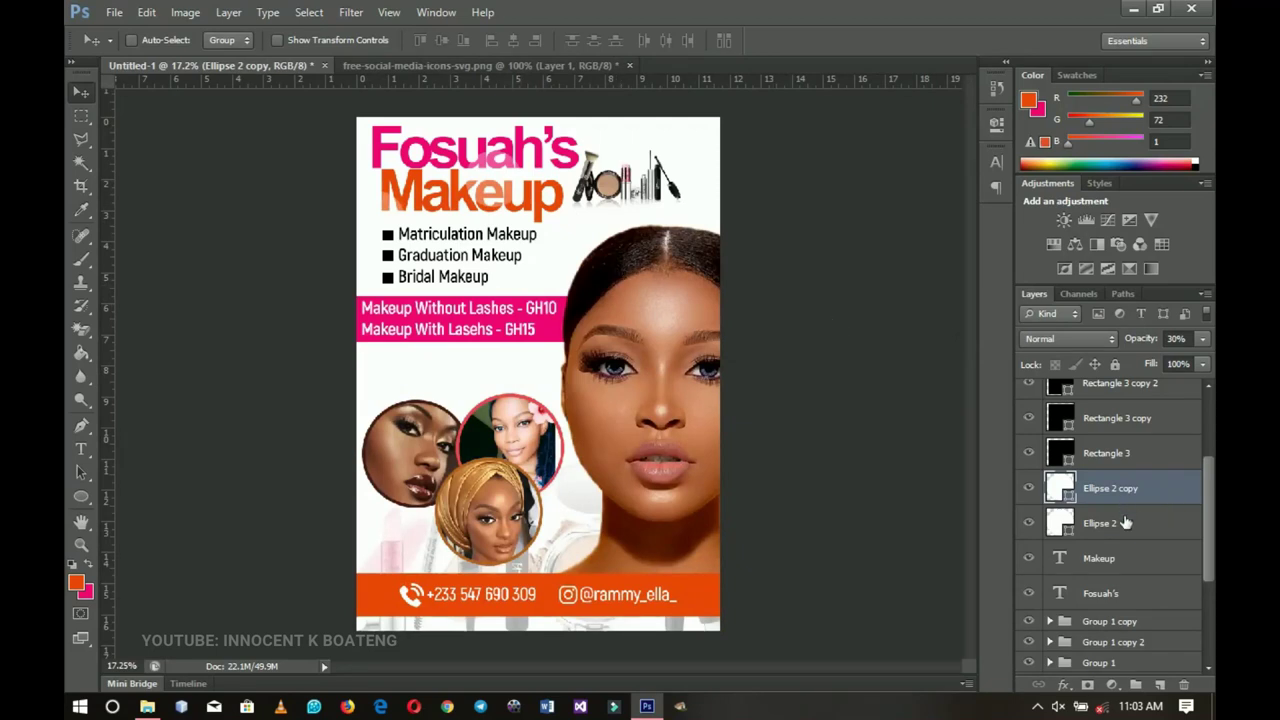
key(z)
drag(539, 341, 539, 342)
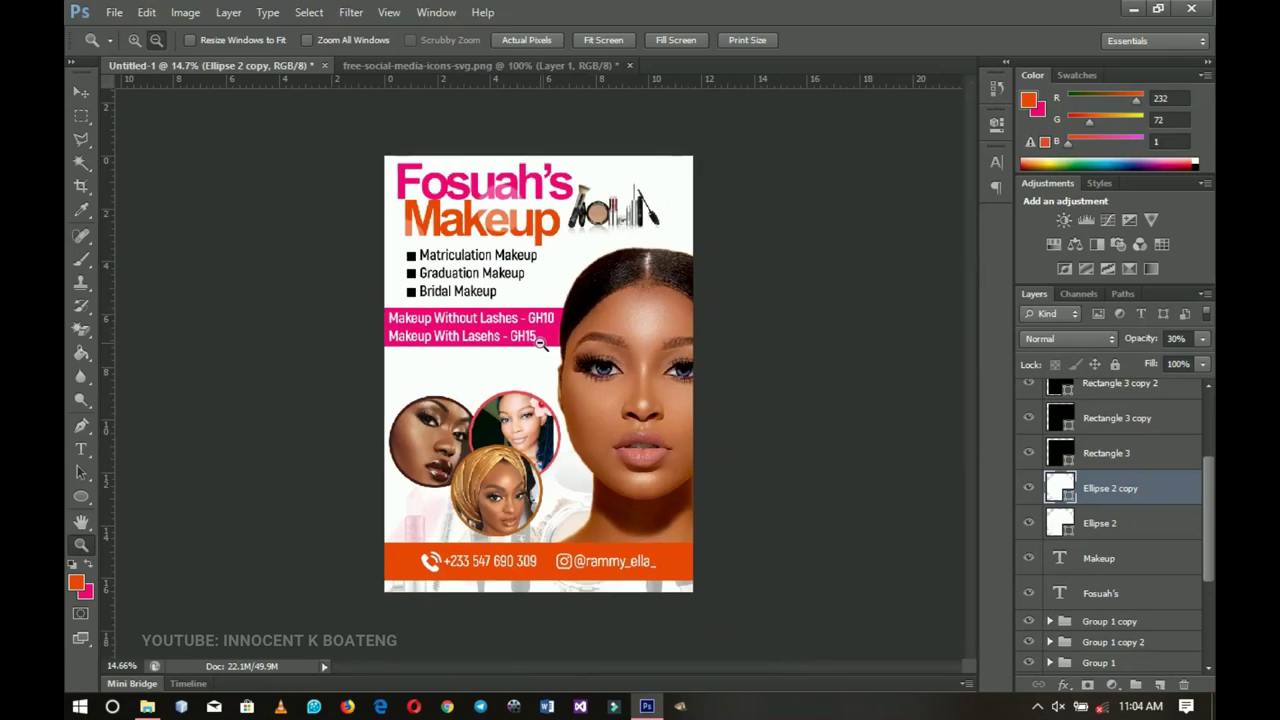
key(v)
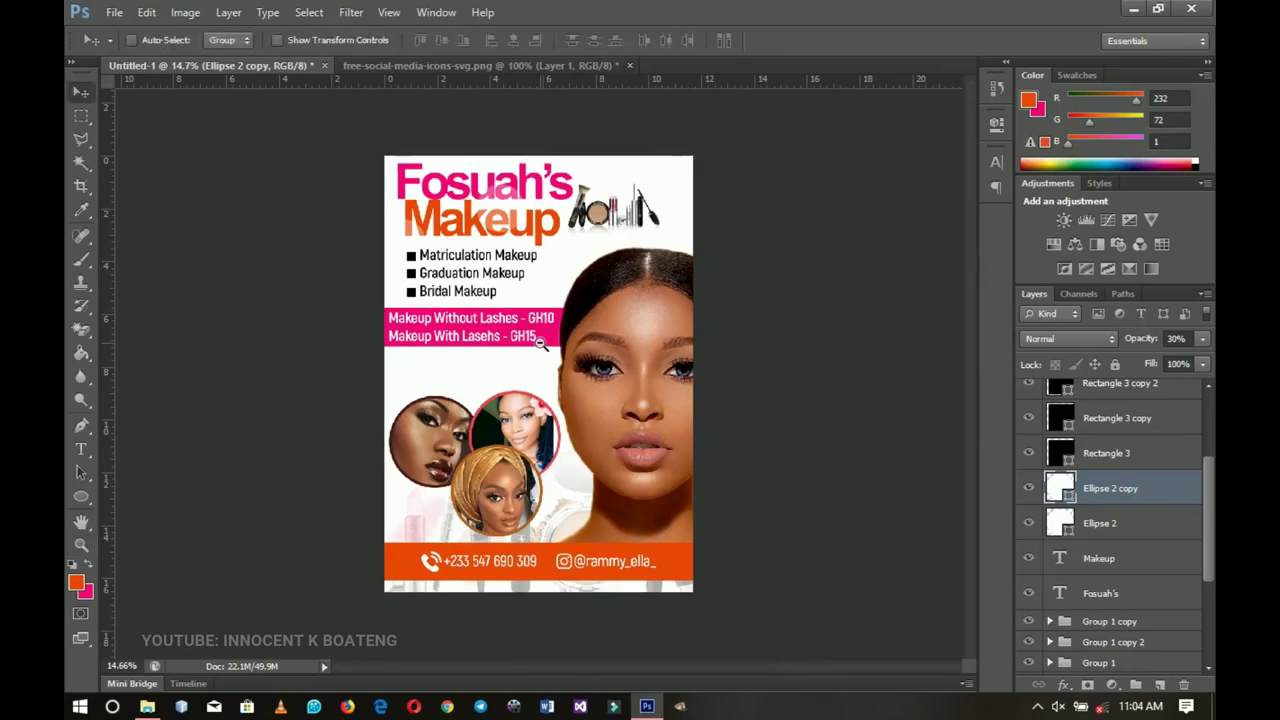